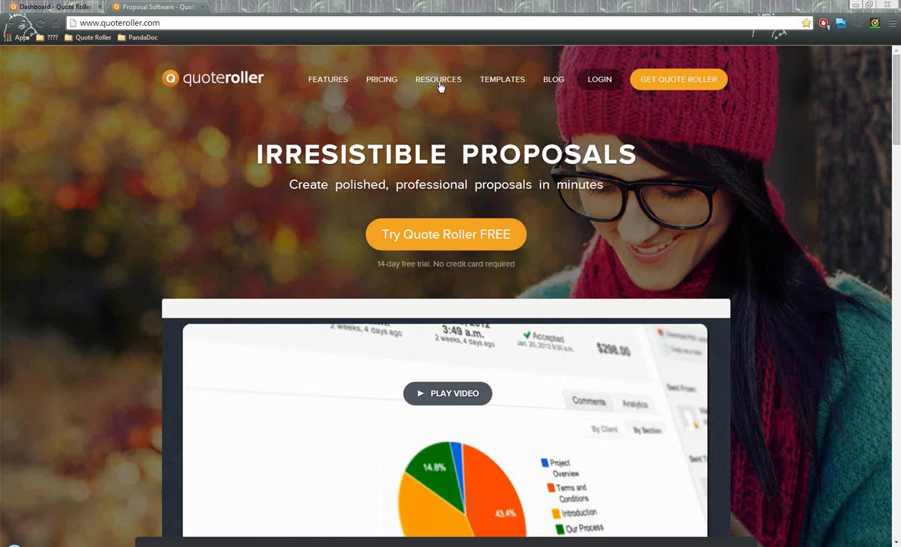
- Leave the quoteroller.com homepage for the Dashboard tab and its last-3-weeks proposal statistics
{"action": "left_click", "coordinate": [268, 24]}
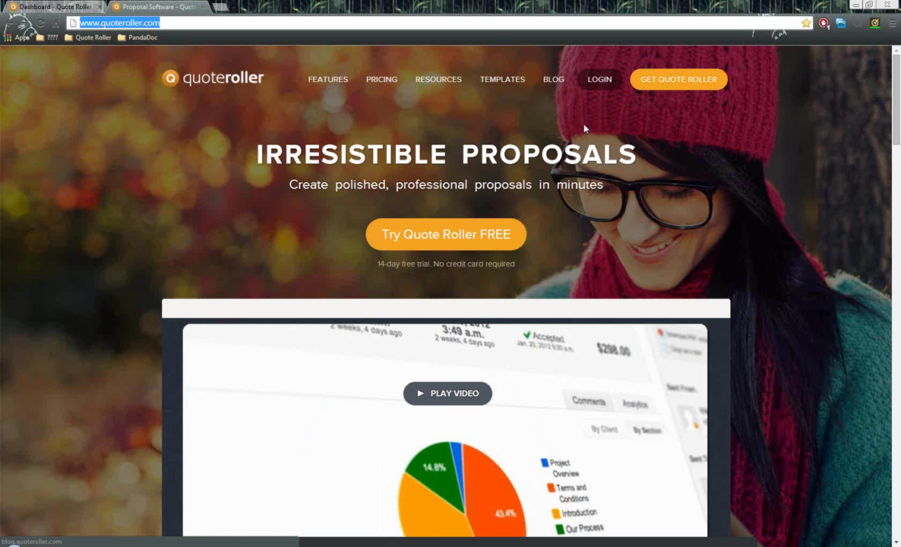
{"action": "left_click", "coordinate": [53, 6]}
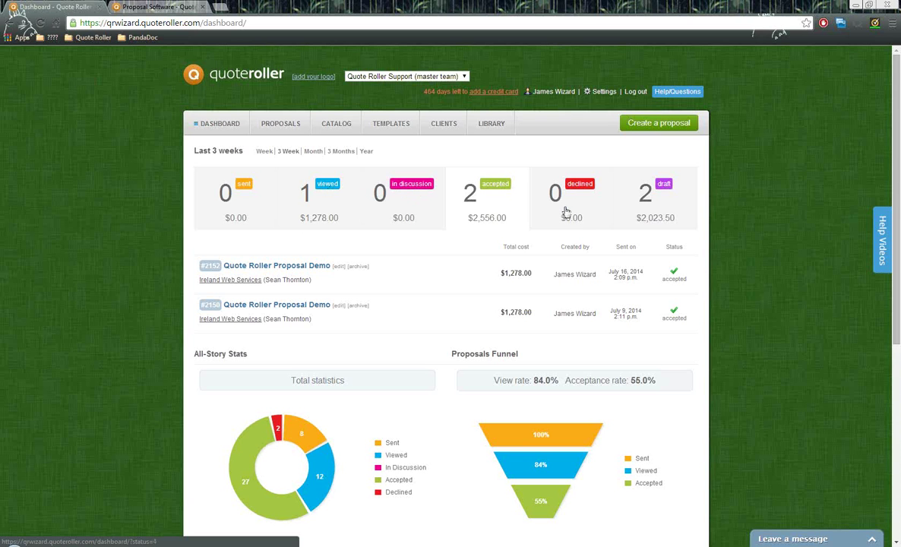
- Filter the dashboard to the two draft proposals and point out the Last 3 weeks and All-Story Stats summaries
{"action": "left_click", "coordinate": [659, 205]}
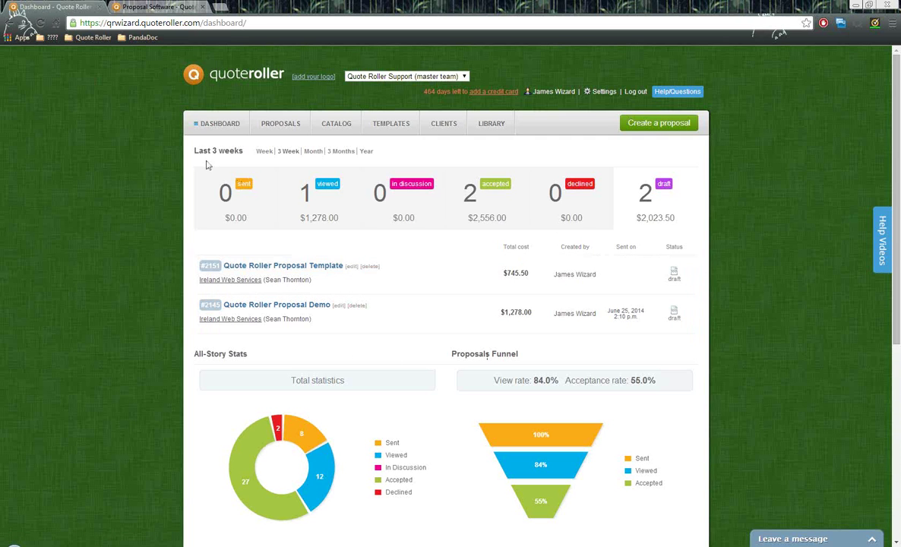
{"action": "left_click_drag", "start_coordinate": [191, 151], "coordinate": [243, 159]}
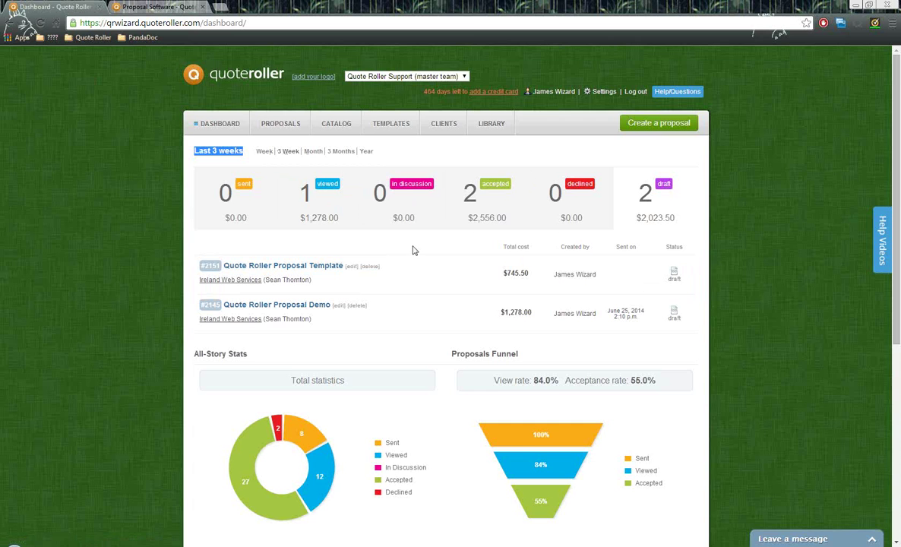
{"action": "scroll", "coordinate": [413, 250], "scroll_direction": "down", "scroll_amount": 1}
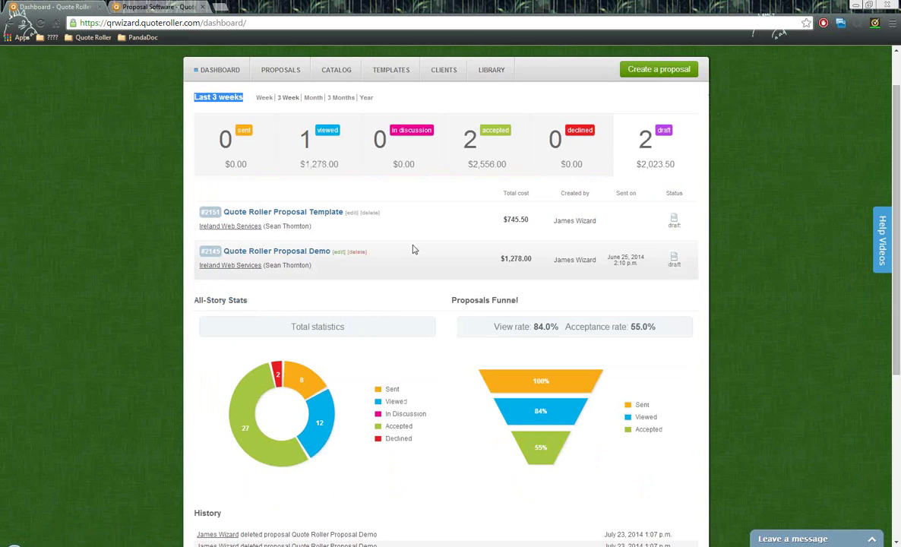
{"action": "left_click", "coordinate": [242, 298]}
{"action": "triple_click", "coordinate": [242, 299]}
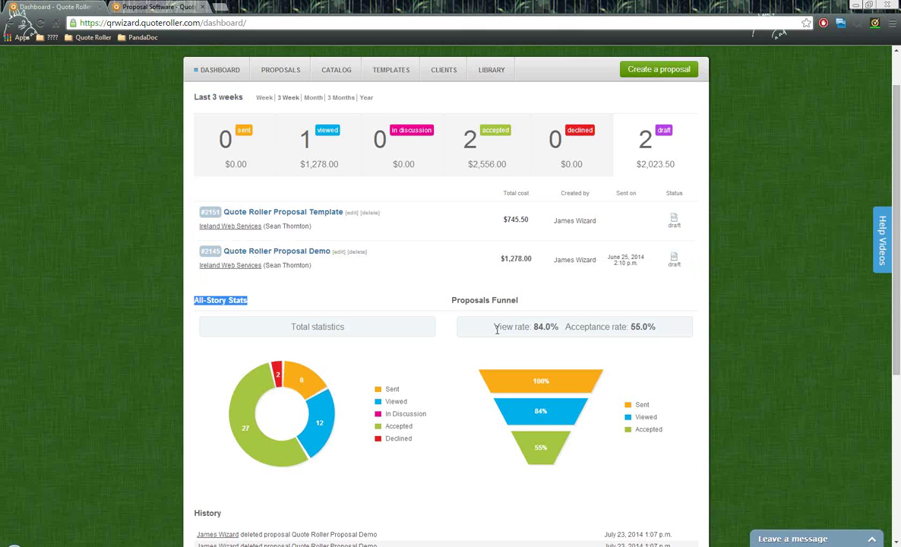
- Point out the Proposals Funnel and History sections, then go to the Clients list
{"action": "left_click_drag", "start_coordinate": [453, 300], "coordinate": [524, 301]}
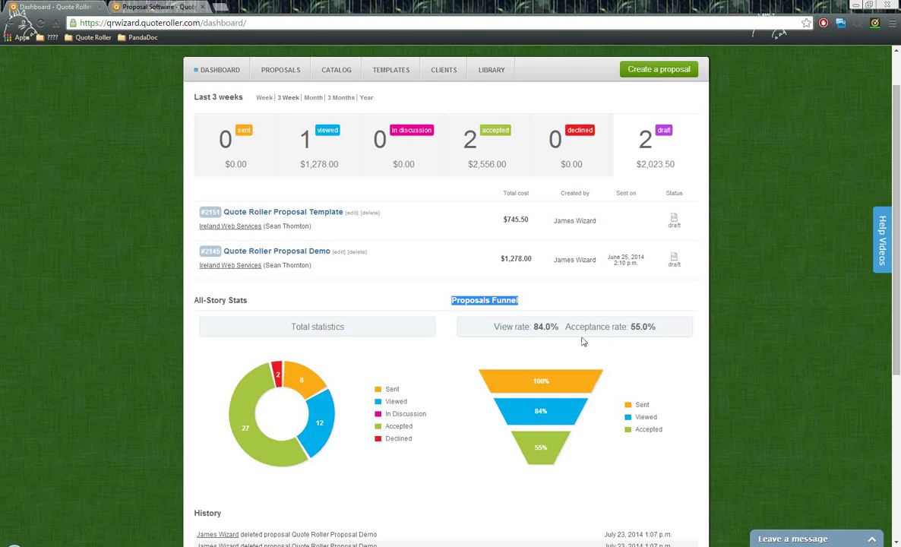
{"action": "scroll", "coordinate": [447, 327], "scroll_direction": "down", "scroll_amount": 1}
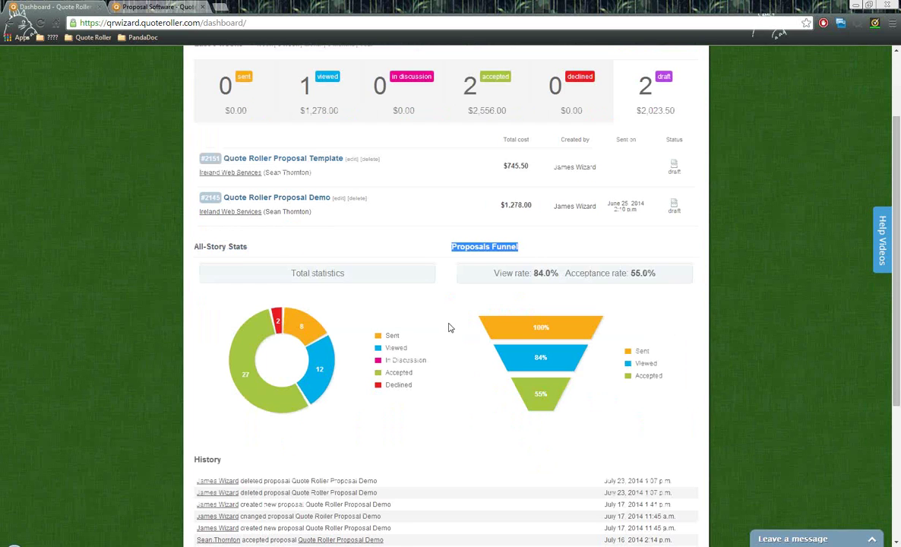
{"action": "left_click_drag", "start_coordinate": [229, 464], "coordinate": [195, 459]}
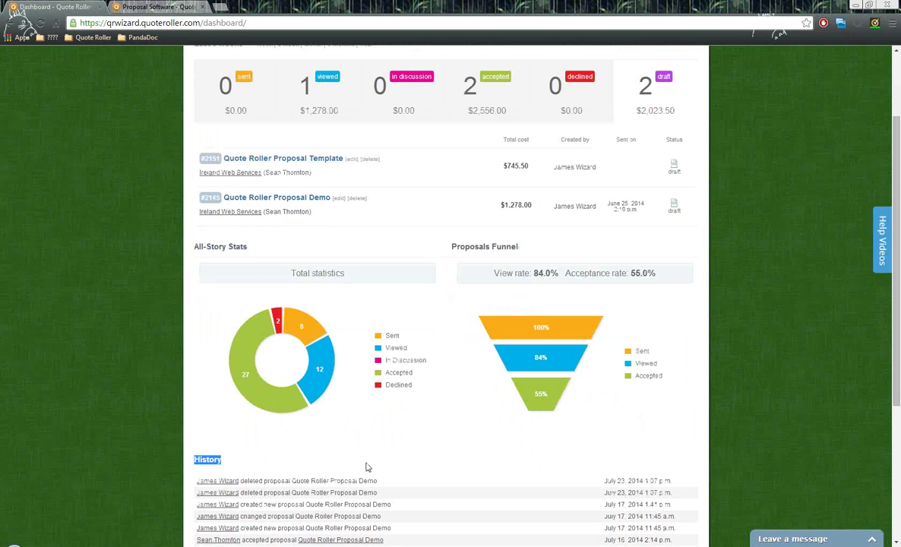
{"action": "scroll", "coordinate": [365, 449], "scroll_direction": "up", "scroll_amount": 2}
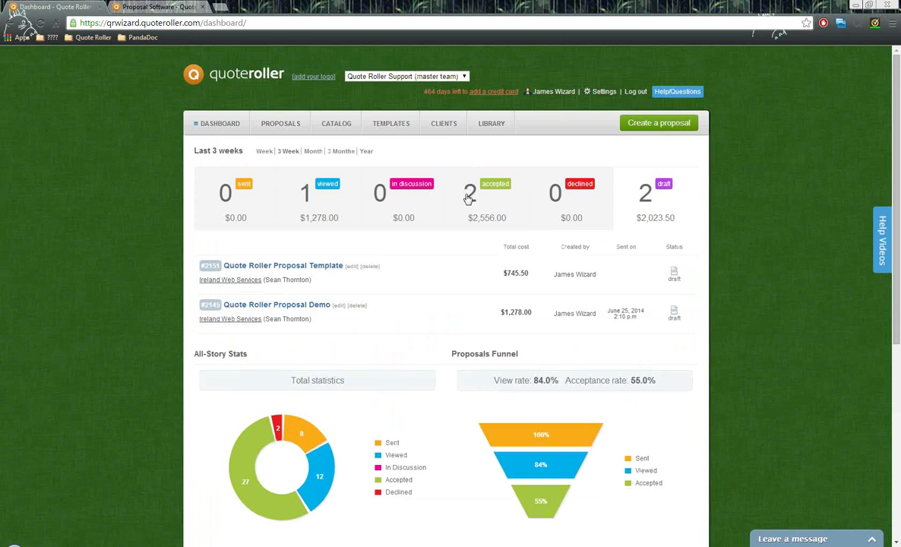
{"action": "left_click", "coordinate": [447, 125]}
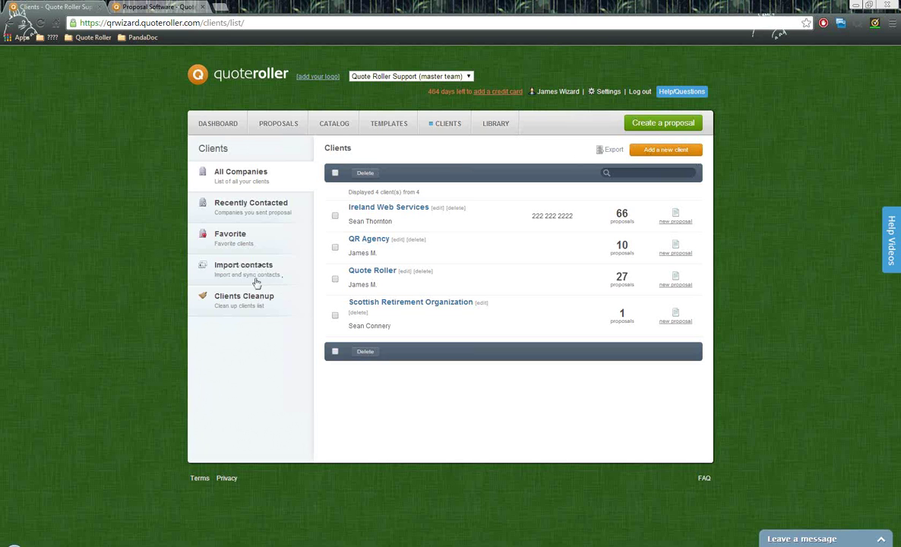
- Open the Import contacts page listing Bill.com, Salesforce, QuickBooks, Xero, Highrise and CSV sync
{"action": "left_click", "coordinate": [230, 264]}
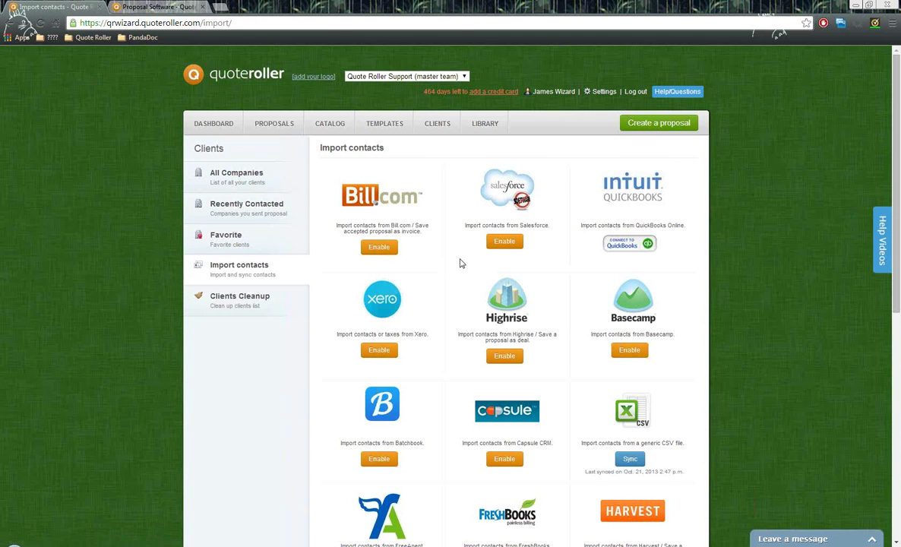
{"action": "scroll", "coordinate": [460, 264], "scroll_direction": "down", "scroll_amount": 3}
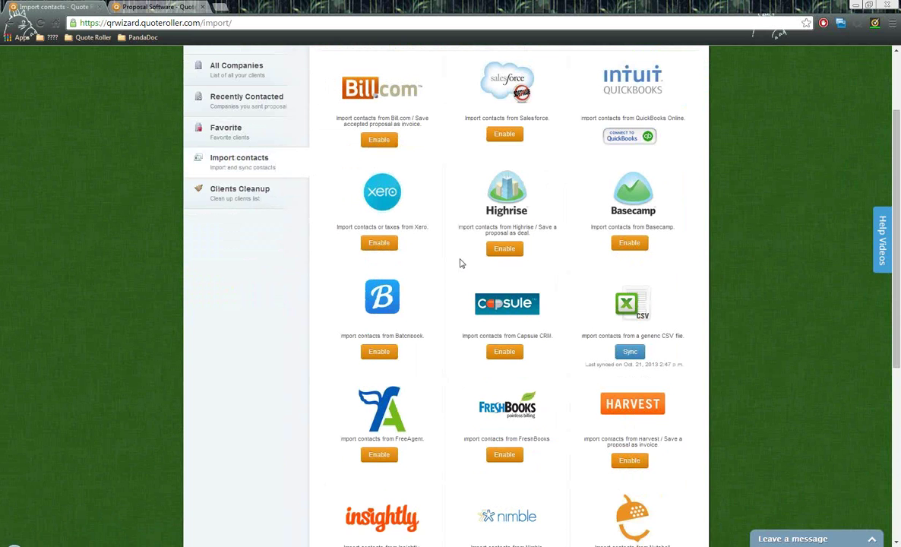
{"action": "scroll", "coordinate": [460, 264], "scroll_direction": "up", "scroll_amount": 2}
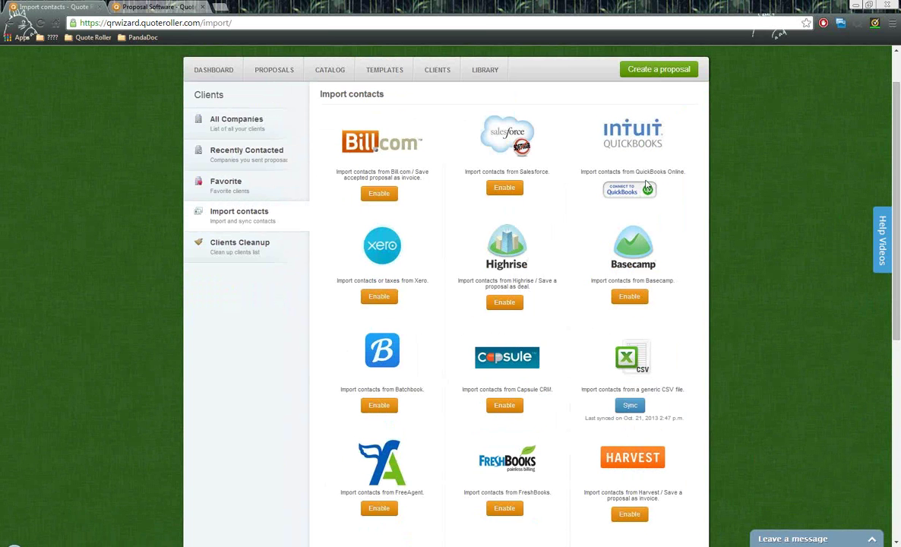
{"action": "scroll", "coordinate": [460, 230], "scroll_direction": "down", "scroll_amount": 3}
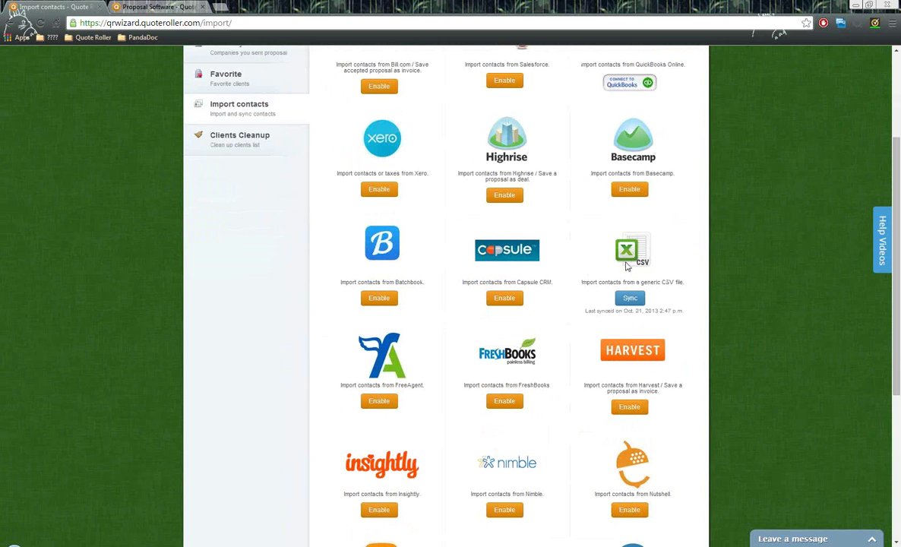
{"action": "scroll", "coordinate": [593, 282], "scroll_direction": "up", "scroll_amount": 3}
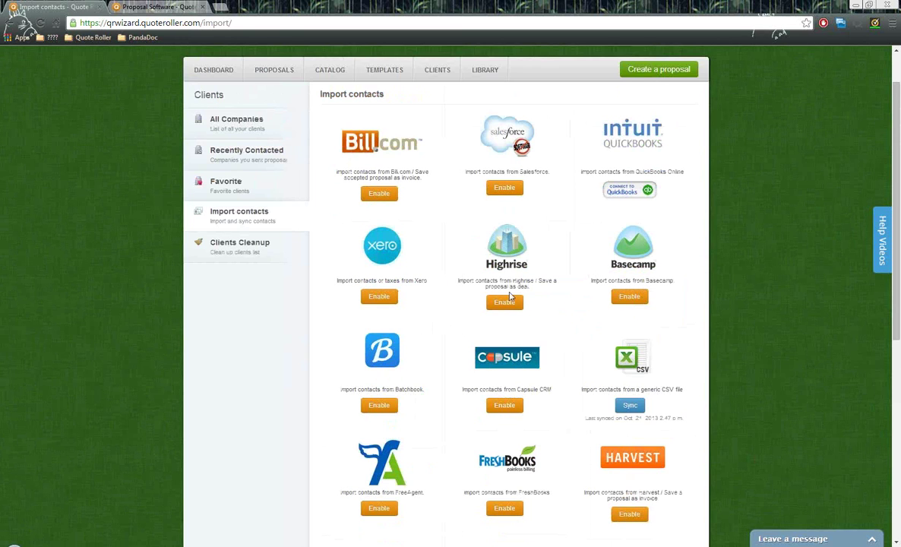
{"action": "left_click", "coordinate": [237, 120]}
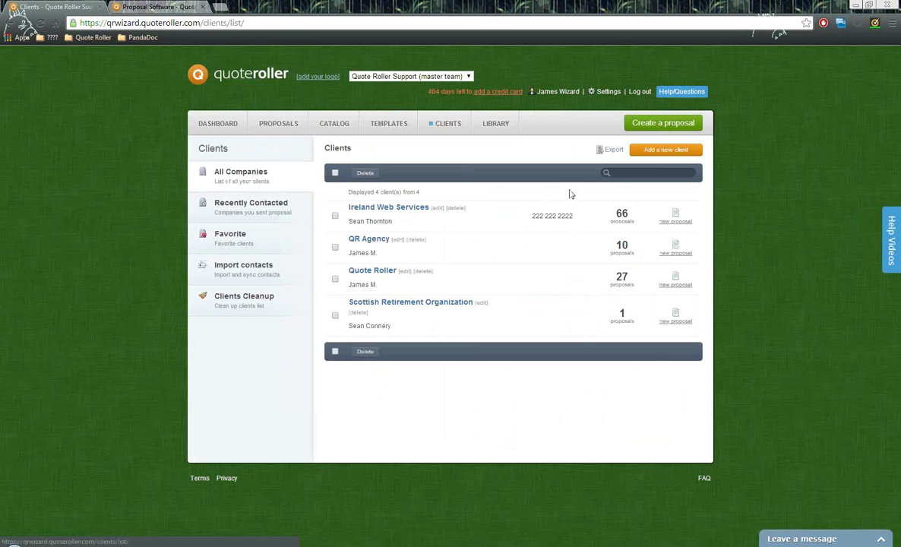
{"action": "left_click", "coordinate": [666, 152]}
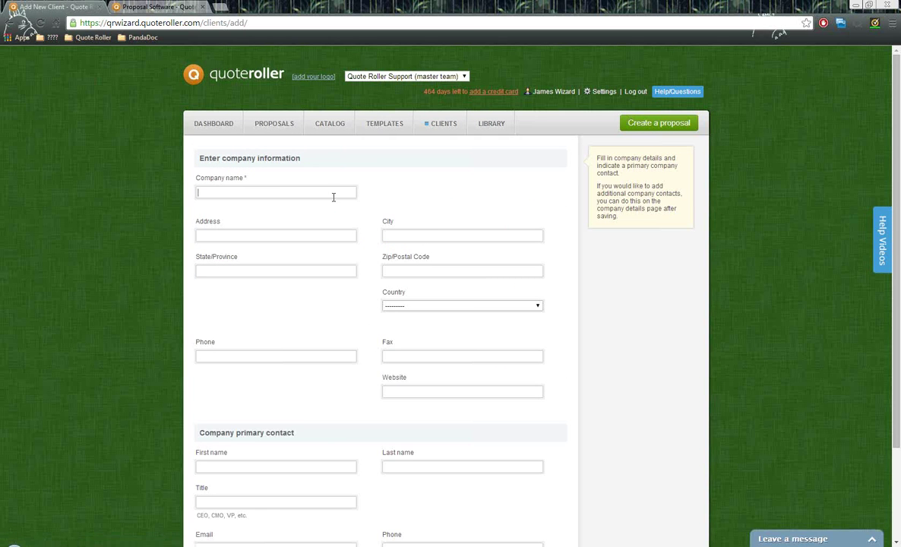
{"action": "left_click_drag", "start_coordinate": [252, 180], "coordinate": [195, 180]}
{"action": "left_click", "coordinate": [245, 193]}
{"action": "scroll", "coordinate": [298, 198], "scroll_direction": "down", "scroll_amount": 2}
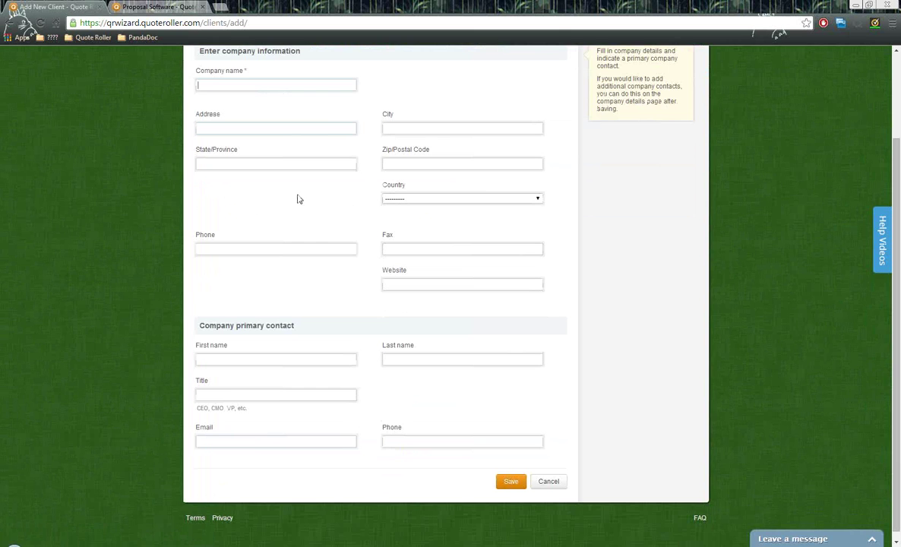
{"action": "left_click_drag", "start_coordinate": [194, 326], "coordinate": [296, 333]}
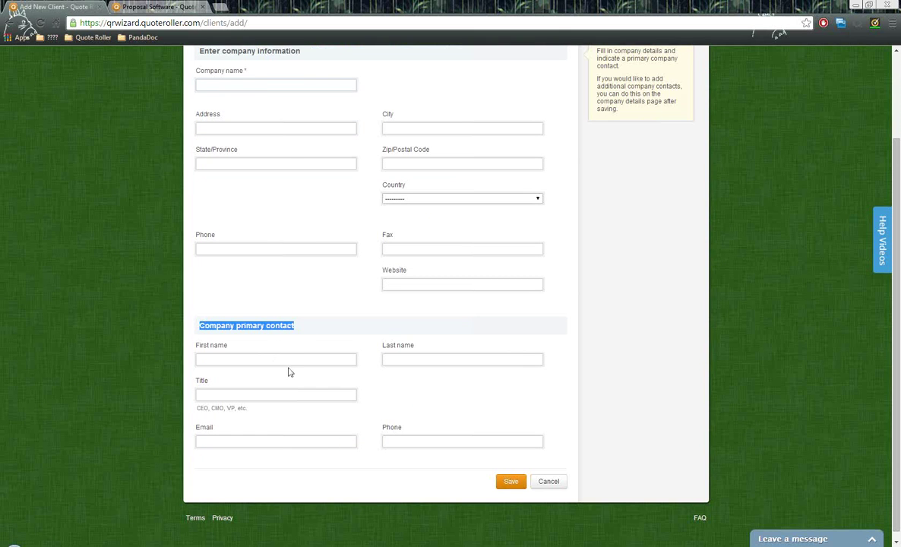
{"action": "left_click", "coordinate": [291, 362]}
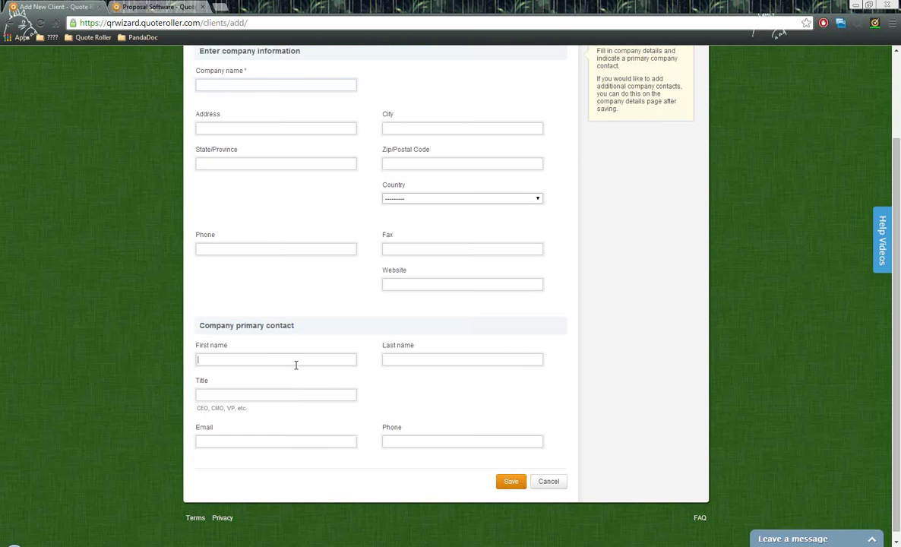
{"action": "left_click", "coordinate": [298, 440]}
{"action": "scroll", "coordinate": [423, 221], "scroll_direction": "up", "scroll_amount": 2}
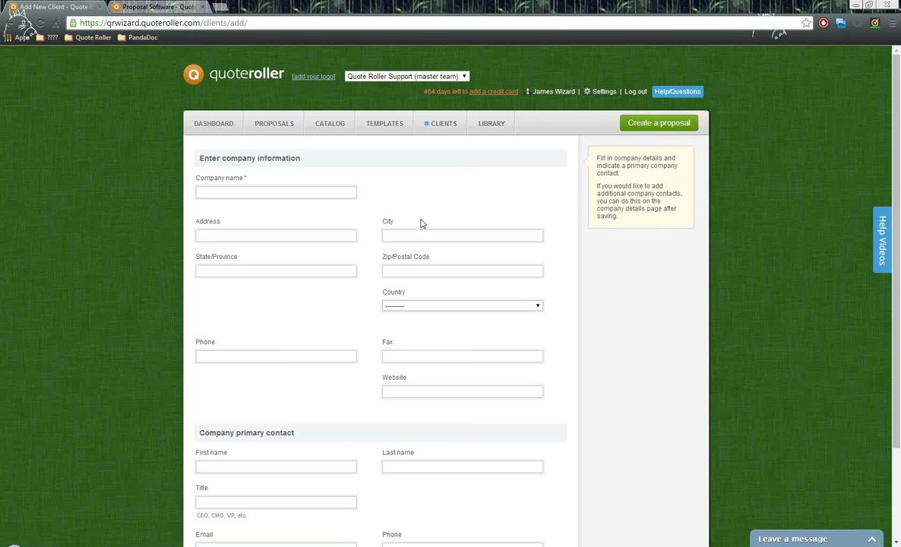
{"action": "key", "text": "alt+Left"}
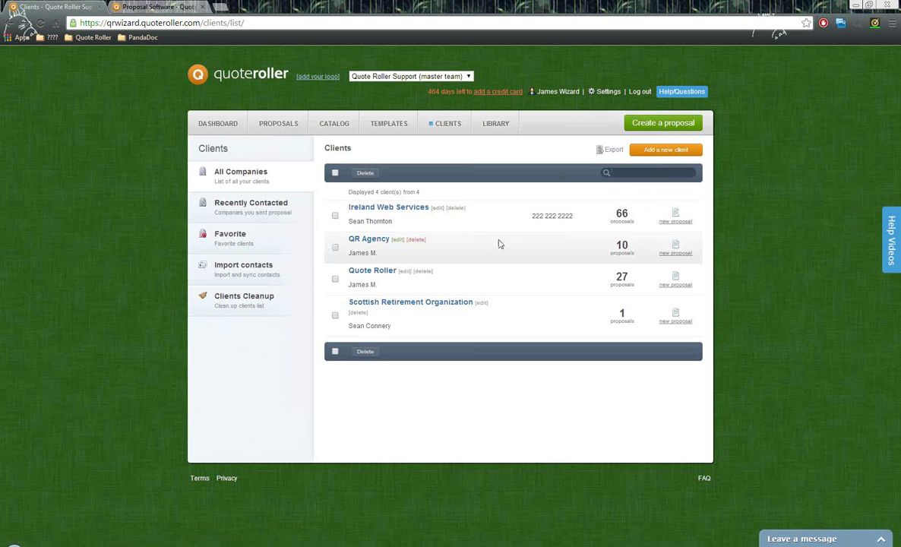
{"action": "left_click", "coordinate": [414, 211]}
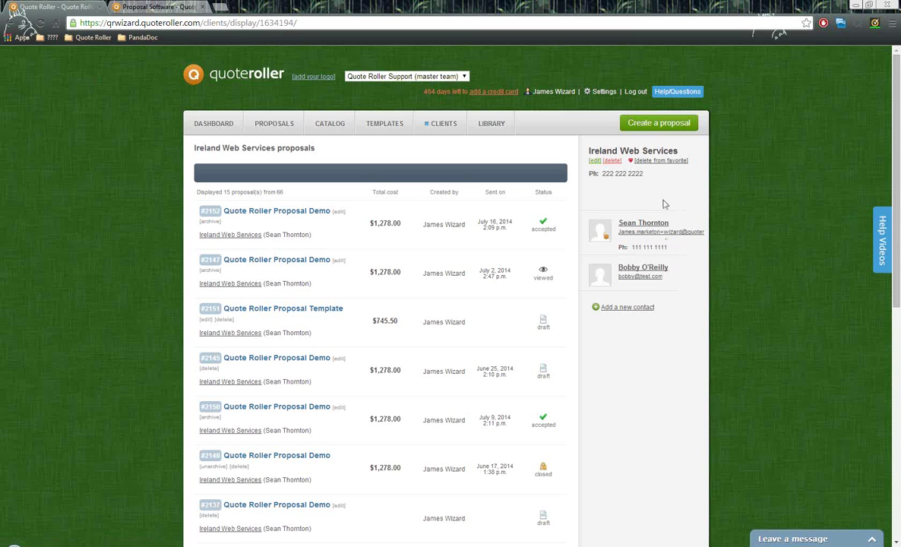
{"action": "left_click_drag", "start_coordinate": [680, 151], "coordinate": [546, 140]}
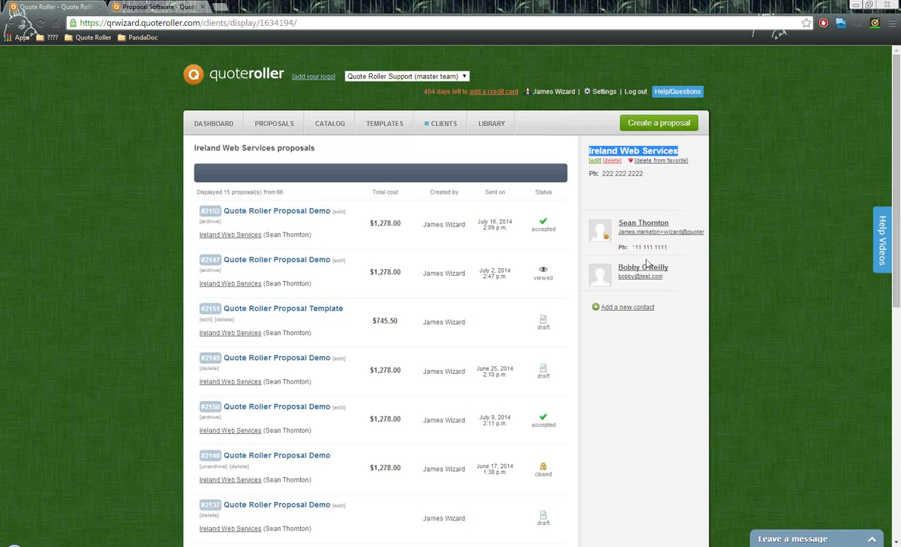
{"action": "left_click", "coordinate": [446, 126]}
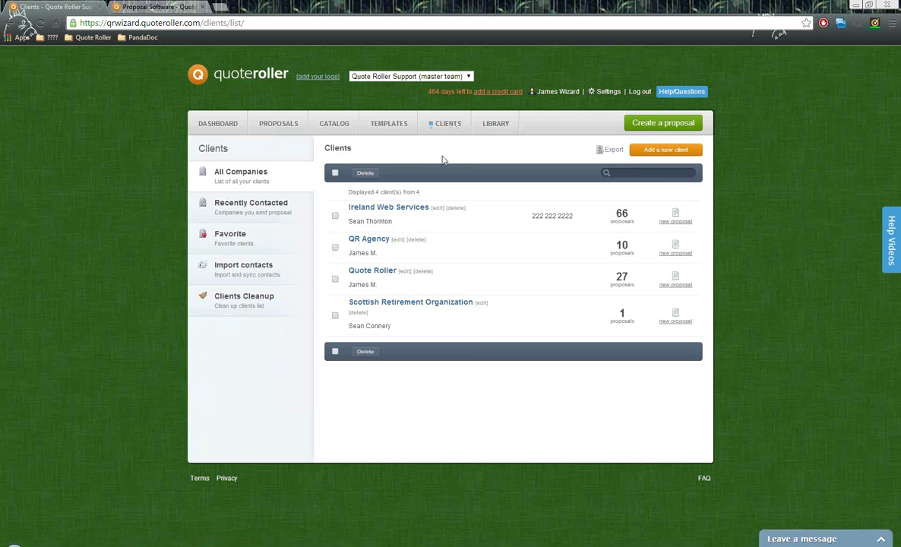
{"action": "left_click", "coordinate": [323, 123]}
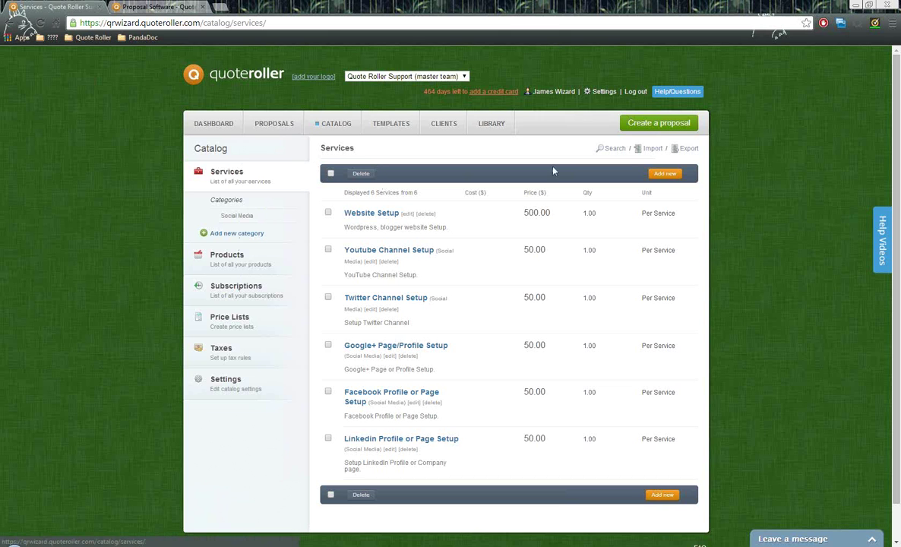
- Review a blank new-service form, keeping Hour as the unit, then go to Products
{"action": "left_click", "coordinate": [664, 174]}
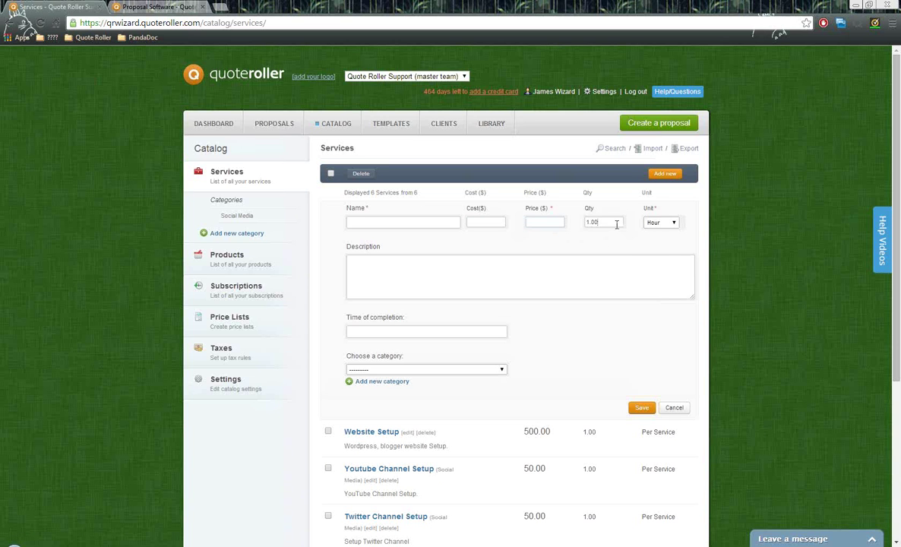
{"action": "left_click", "coordinate": [663, 223]}
{"action": "left_click", "coordinate": [666, 223]}
{"action": "left_click_drag", "start_coordinate": [344, 319], "coordinate": [430, 327]}
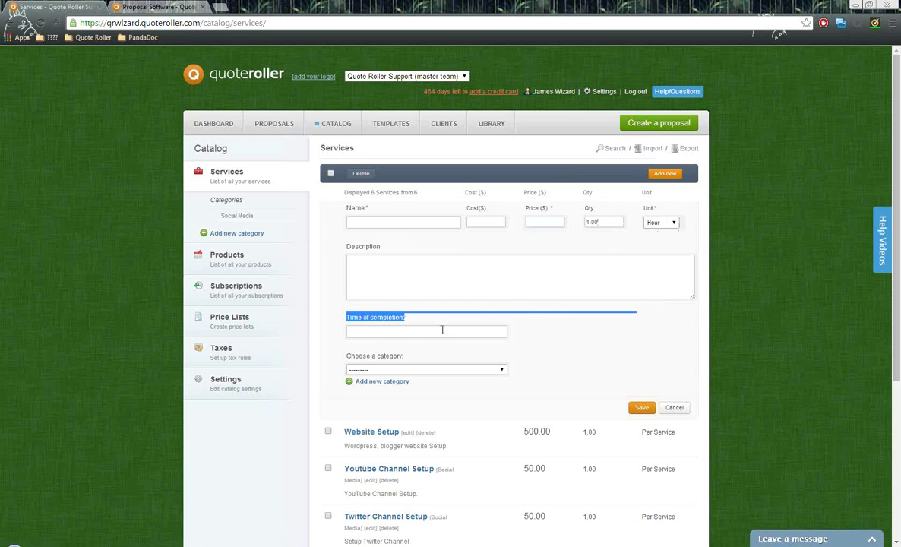
{"action": "left_click", "coordinate": [437, 360]}
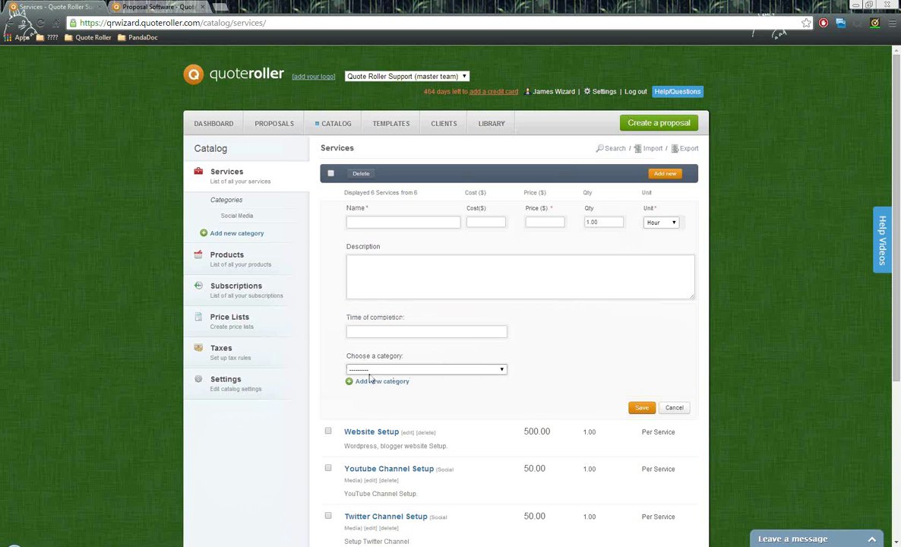
{"action": "left_click", "coordinate": [225, 256]}
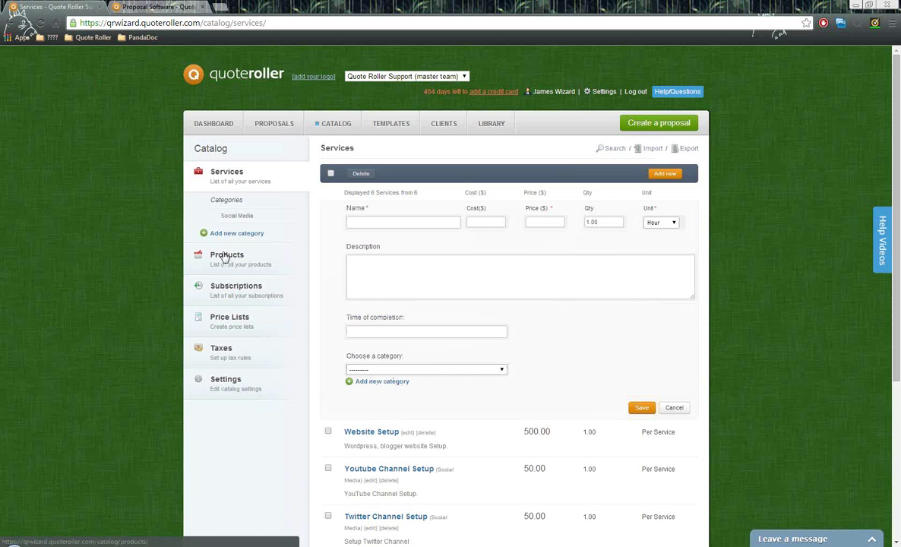
- Start a new product with price 1, then leave it unsaved for Subscriptions
{"action": "left_click", "coordinate": [668, 174]}
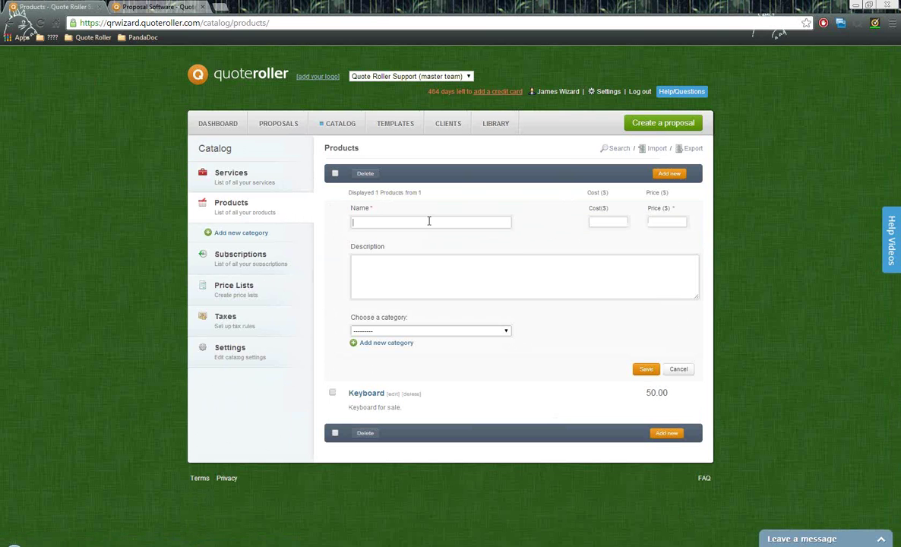
{"action": "left_click", "coordinate": [669, 222]}
{"action": "type", "text": "1"}
{"action": "left_click", "coordinate": [459, 289]}
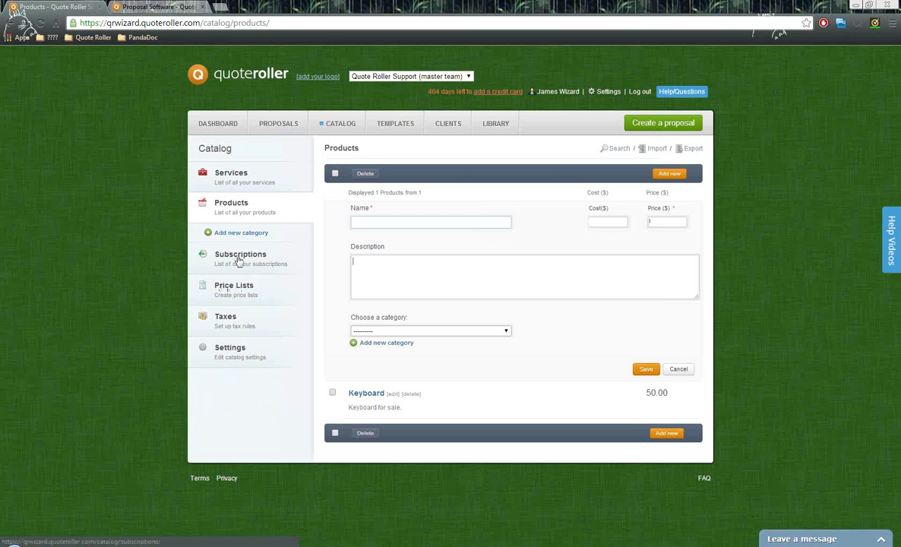
{"action": "left_click", "coordinate": [241, 258]}
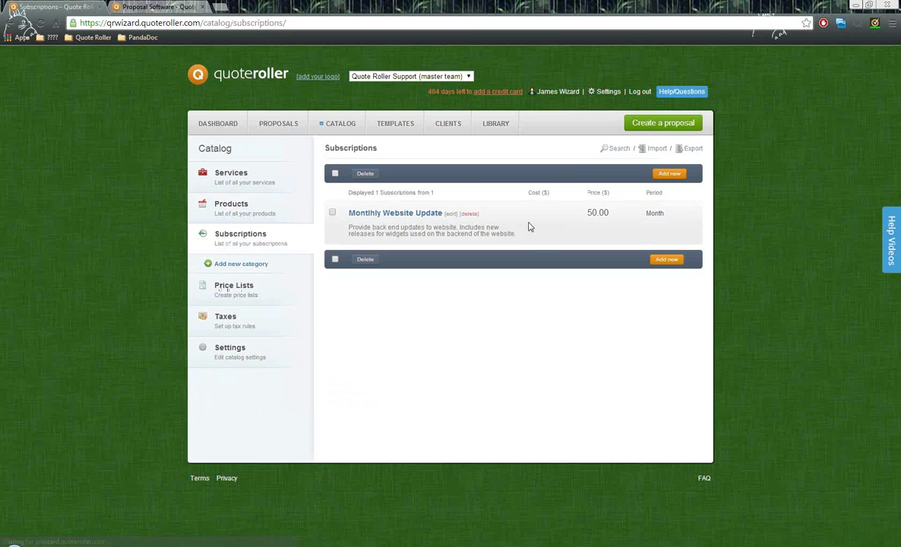
- Open a blank new-subscription form, view the billing periods leaving Month, and highlight the 50.00 price
{"action": "left_click", "coordinate": [674, 175]}
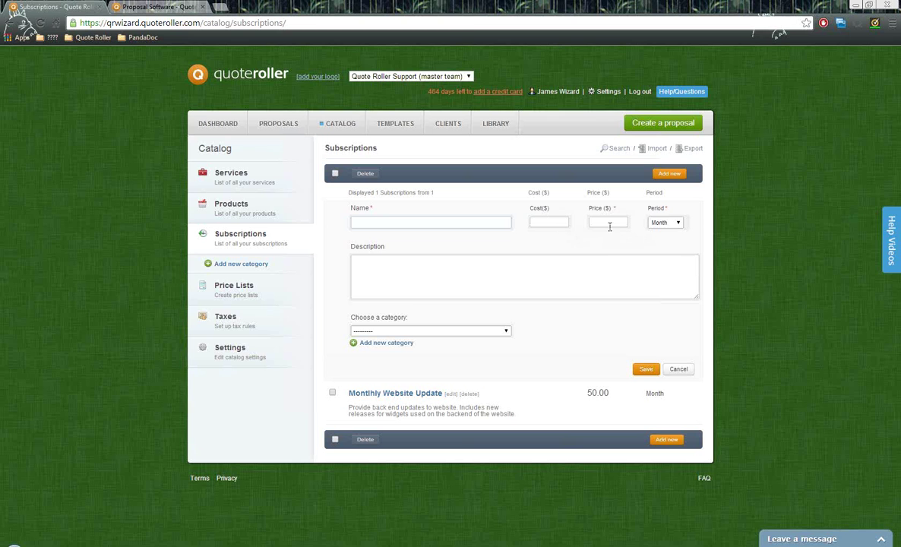
{"action": "left_click", "coordinate": [677, 223]}
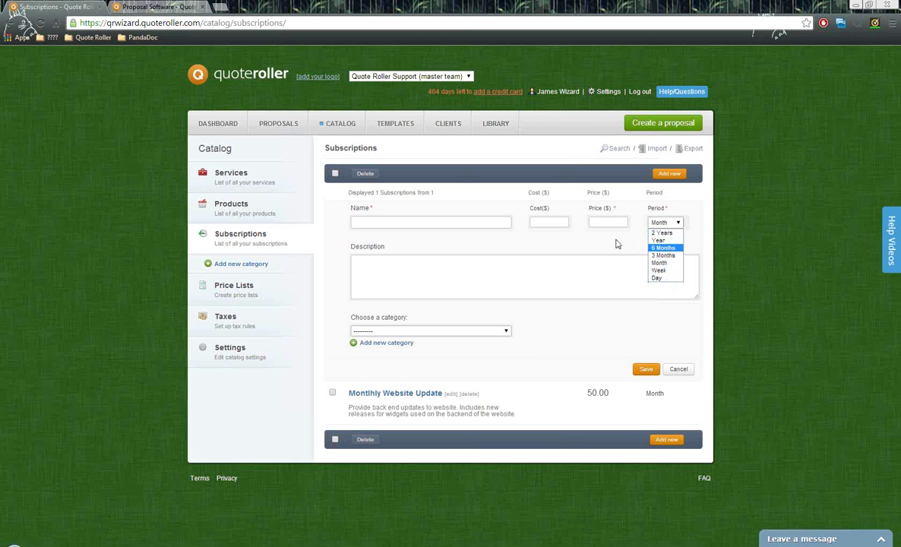
{"action": "left_click", "coordinate": [618, 244]}
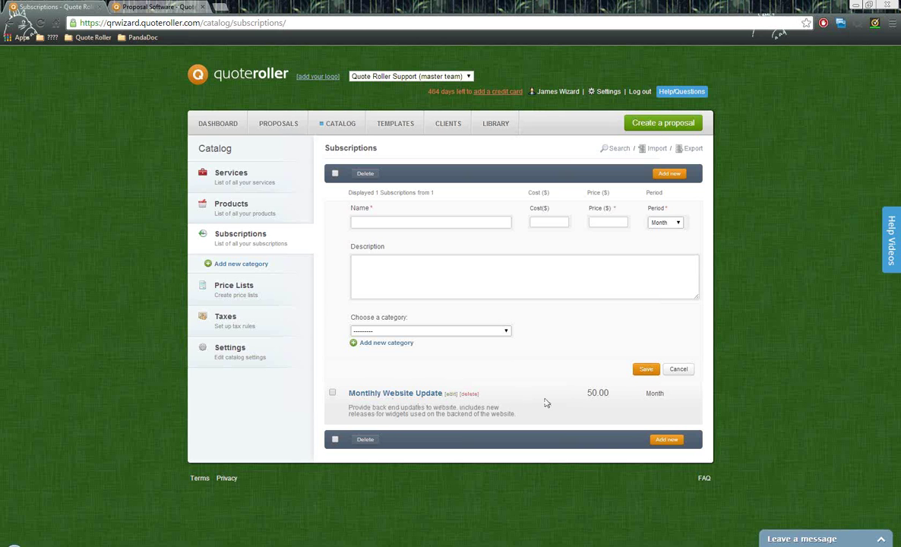
{"action": "left_click_drag", "start_coordinate": [586, 394], "coordinate": [651, 403]}
- Return to Services and filter the list to the Social Media category
{"action": "left_click", "coordinate": [239, 181]}
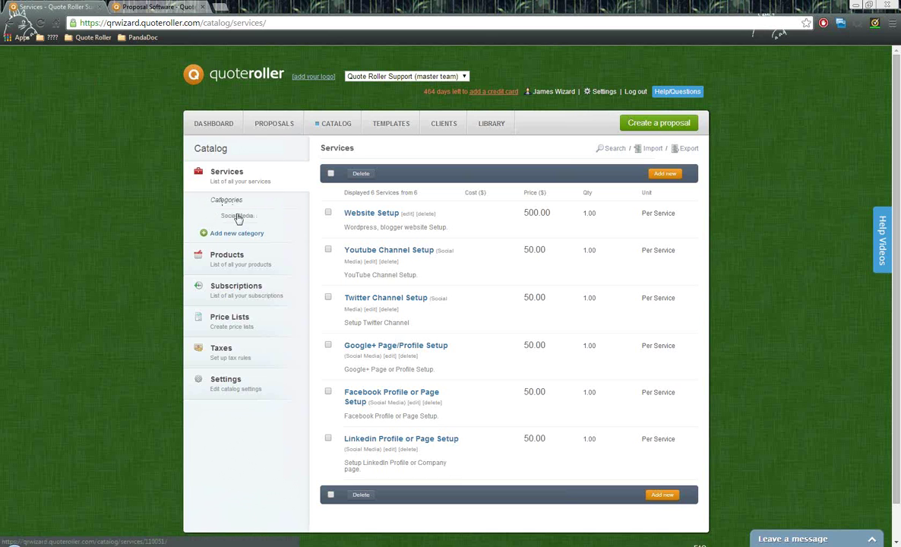
{"action": "left_click", "coordinate": [237, 217]}
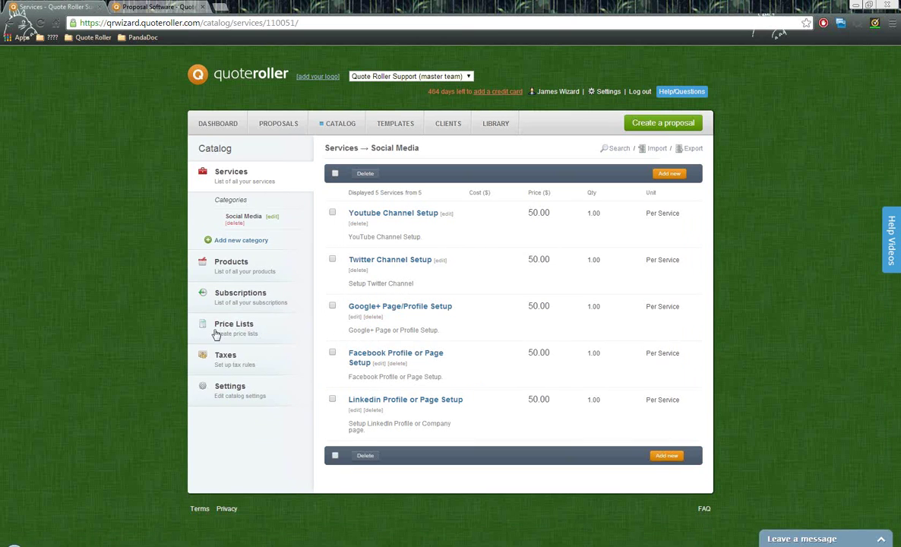
- Open the first price list, Website Setup, All Social Media Sites, Optional Keyboard, for editing
{"action": "left_click", "coordinate": [243, 328]}
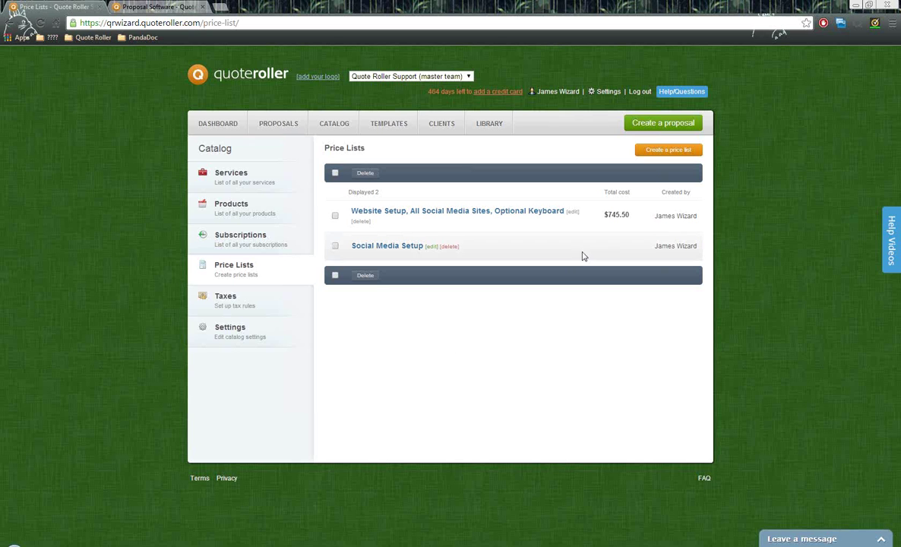
{"action": "left_click", "coordinate": [574, 212]}
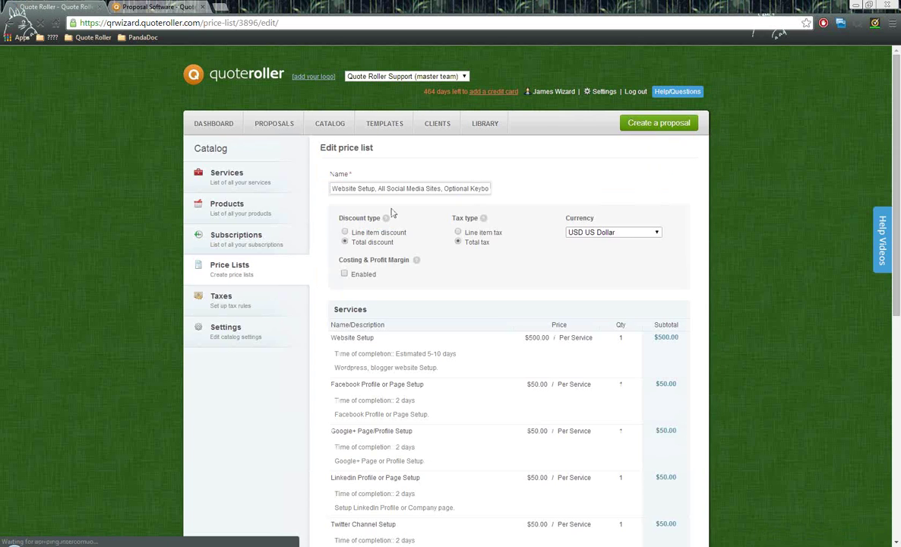
{"action": "left_click_drag", "start_coordinate": [332, 188], "coordinate": [530, 192]}
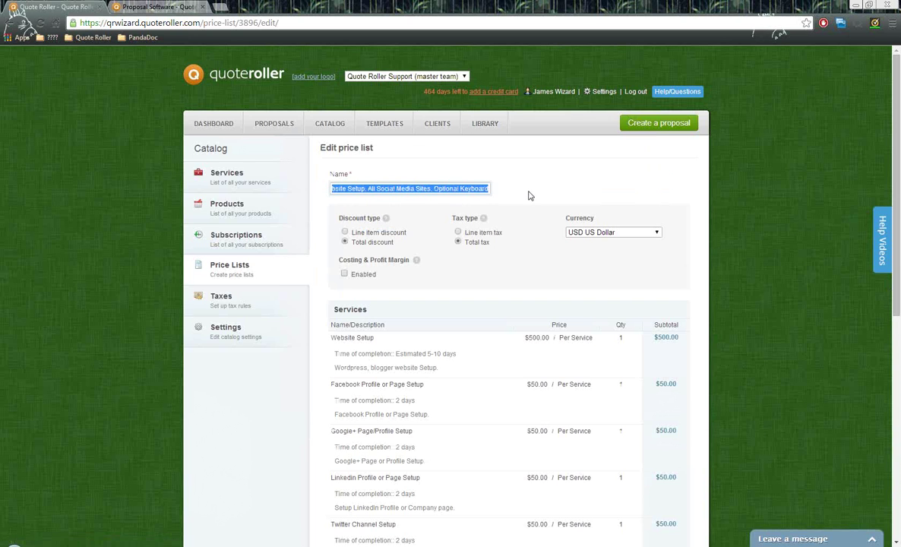
{"action": "left_click", "coordinate": [530, 196]}
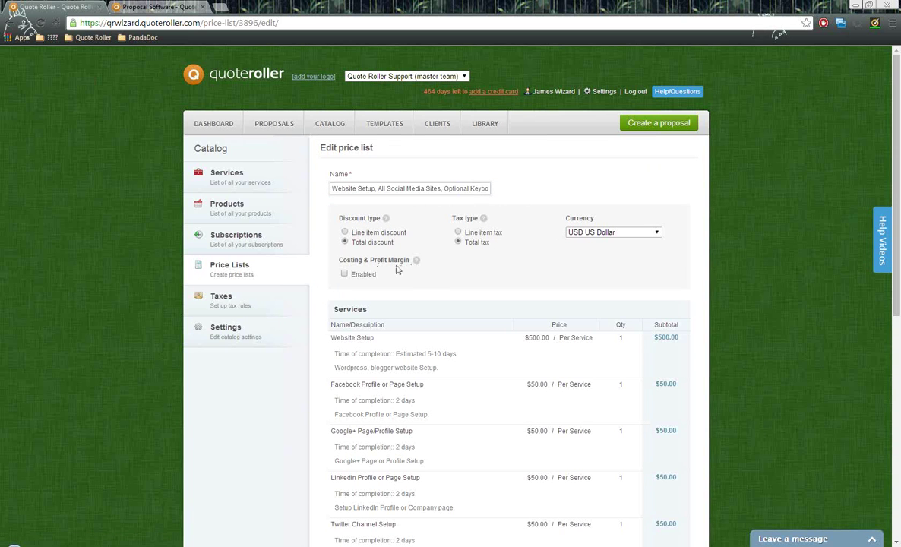
- Scroll through the price list's Services and Products sections, then go to Taxes
{"action": "scroll", "coordinate": [425, 278], "scroll_direction": "down", "scroll_amount": 3}
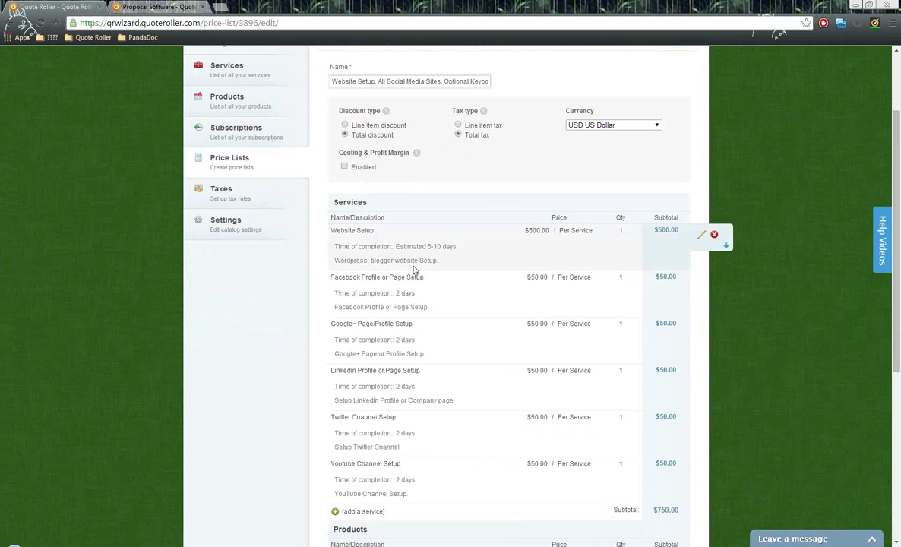
{"action": "mouse_move", "coordinate": [382, 243]}
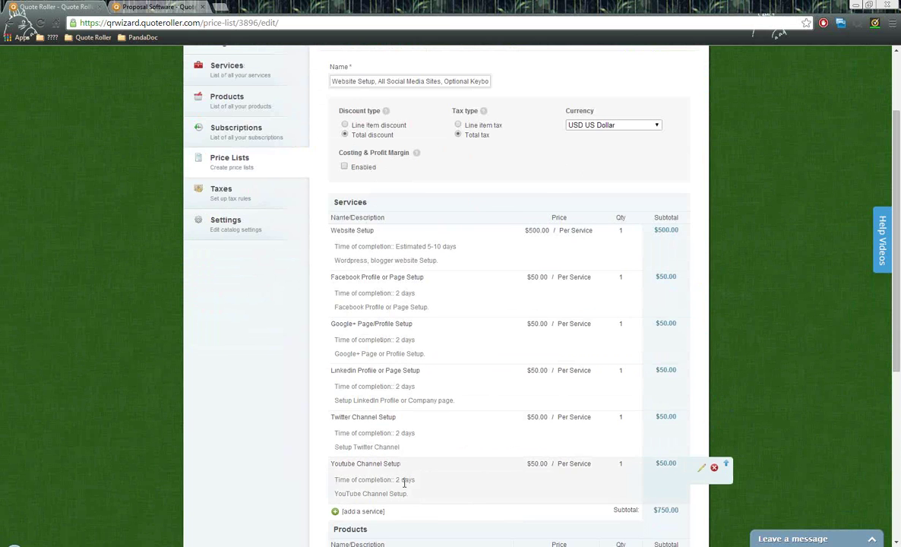
{"action": "scroll", "coordinate": [392, 456], "scroll_direction": "down", "scroll_amount": 1}
{"action": "scroll", "coordinate": [398, 486], "scroll_direction": "down", "scroll_amount": 1}
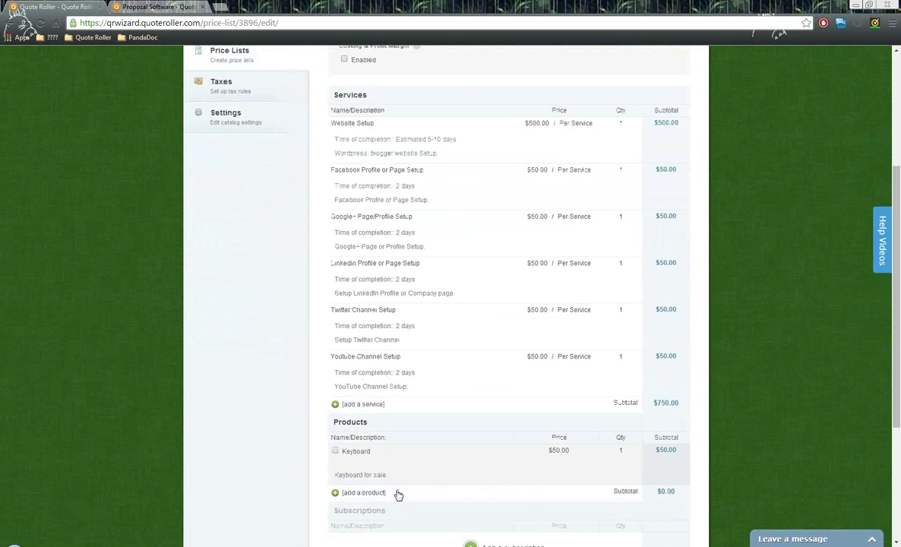
{"action": "scroll", "coordinate": [429, 448], "scroll_direction": "up", "scroll_amount": 1}
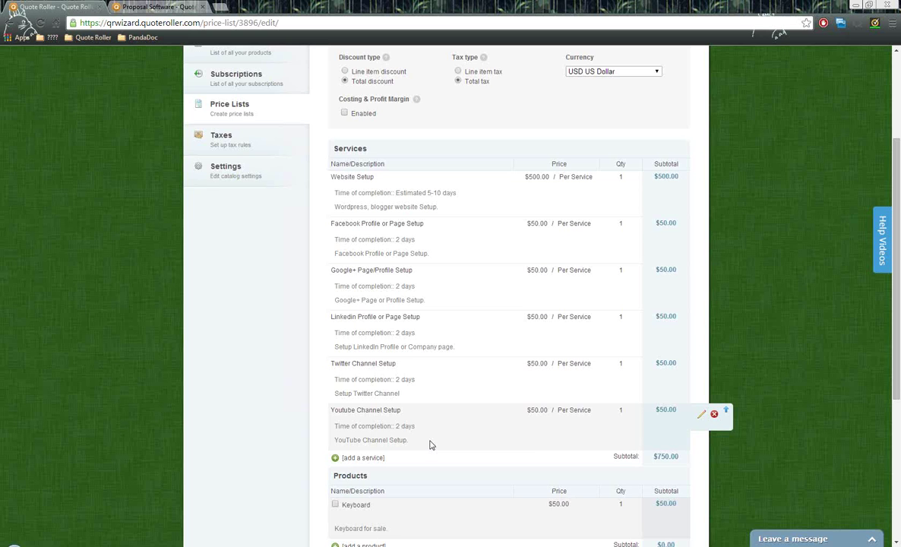
{"action": "scroll", "coordinate": [430, 446], "scroll_direction": "up", "scroll_amount": 3}
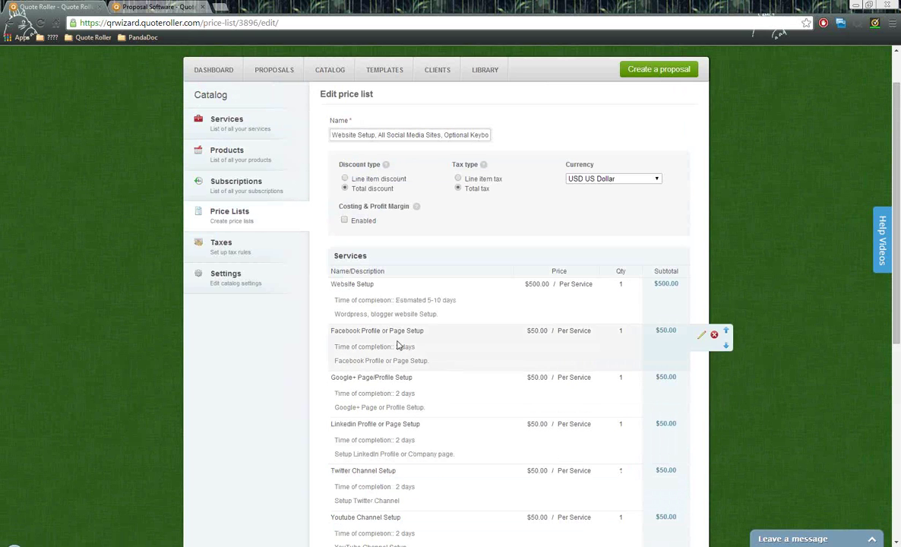
{"action": "left_click", "coordinate": [247, 249]}
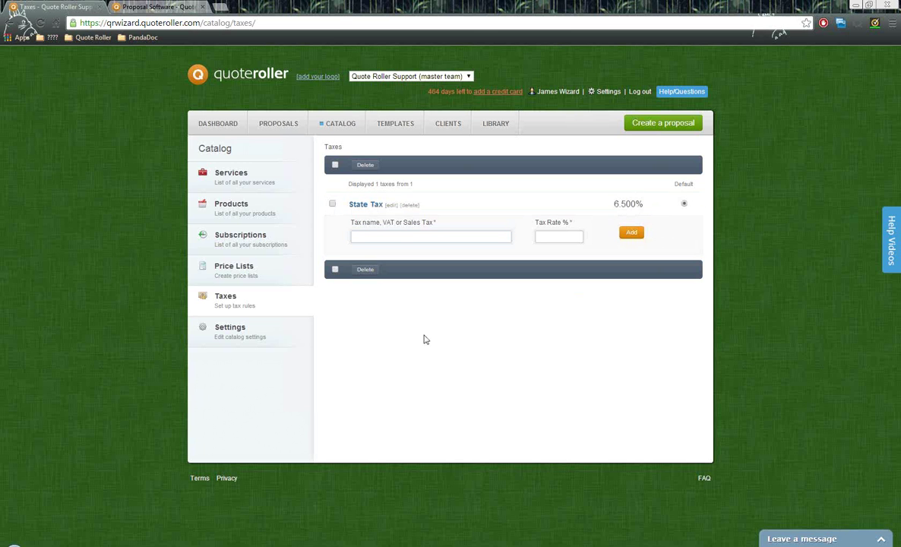
- Move from the State Tax rule page to Catalog Settings
{"action": "left_click", "coordinate": [237, 338]}
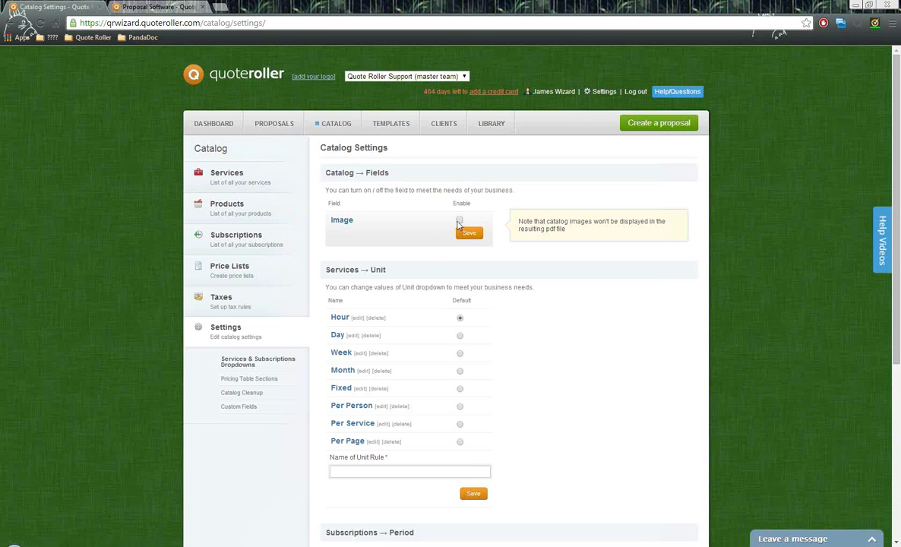
- Enable and save the Image field for catalog items, then scroll to the unit options
{"action": "left_click", "coordinate": [459, 220]}
{"action": "left_click", "coordinate": [472, 237]}
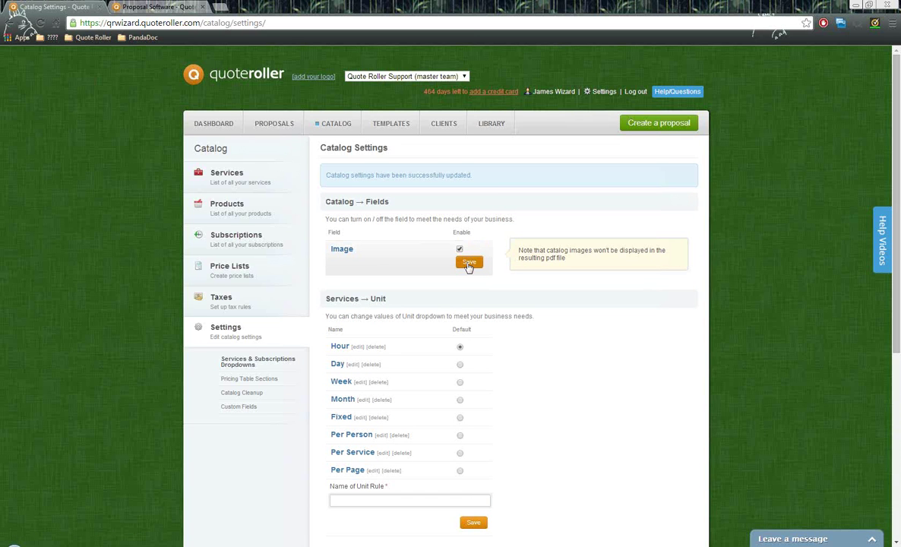
{"action": "scroll", "coordinate": [469, 266], "scroll_direction": "down", "scroll_amount": 1}
{"action": "left_click_drag", "start_coordinate": [388, 245], "coordinate": [325, 238]}
{"action": "scroll", "coordinate": [455, 268], "scroll_direction": "down", "scroll_amount": 1}
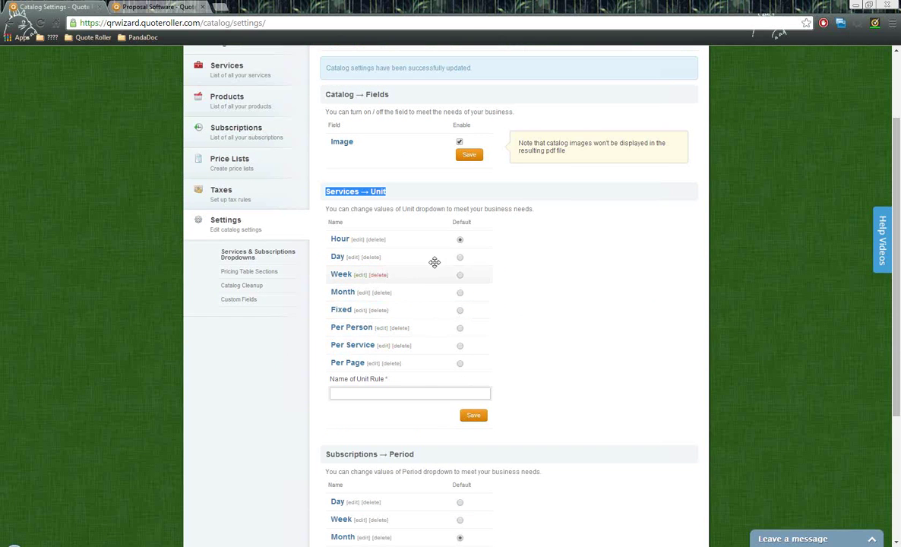
- Start adding a new unit name, scroll through the settings, then go to Custom Fields
{"action": "left_click", "coordinate": [379, 393]}
{"action": "scroll", "coordinate": [509, 348], "scroll_direction": "down", "scroll_amount": 2}
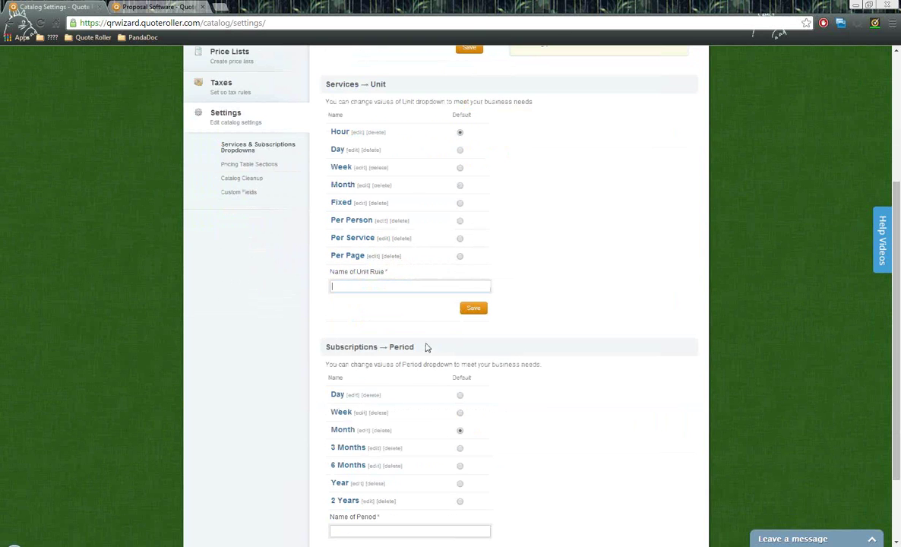
{"action": "scroll", "coordinate": [395, 326], "scroll_direction": "down", "scroll_amount": 2}
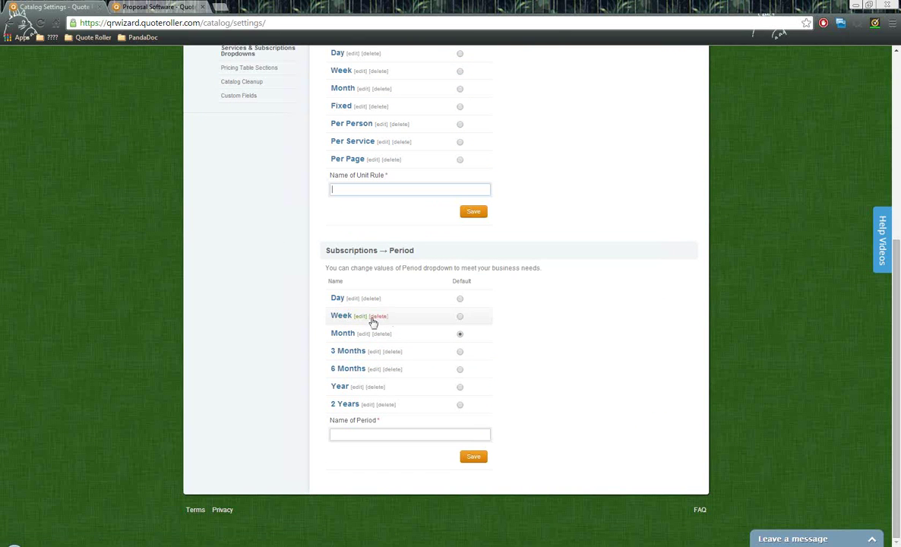
{"action": "scroll", "coordinate": [415, 356], "scroll_direction": "up", "scroll_amount": 4}
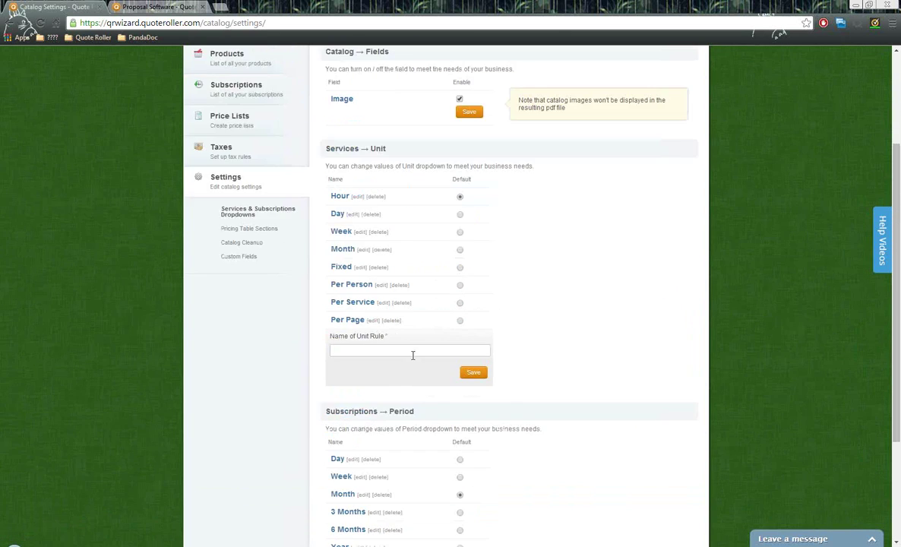
{"action": "scroll", "coordinate": [411, 356], "scroll_direction": "up", "scroll_amount": 1}
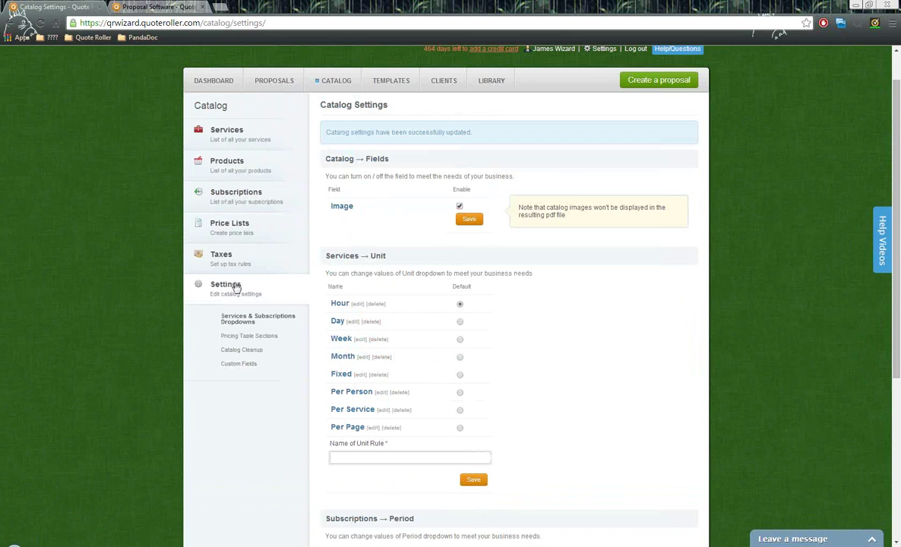
{"action": "left_click", "coordinate": [251, 365]}
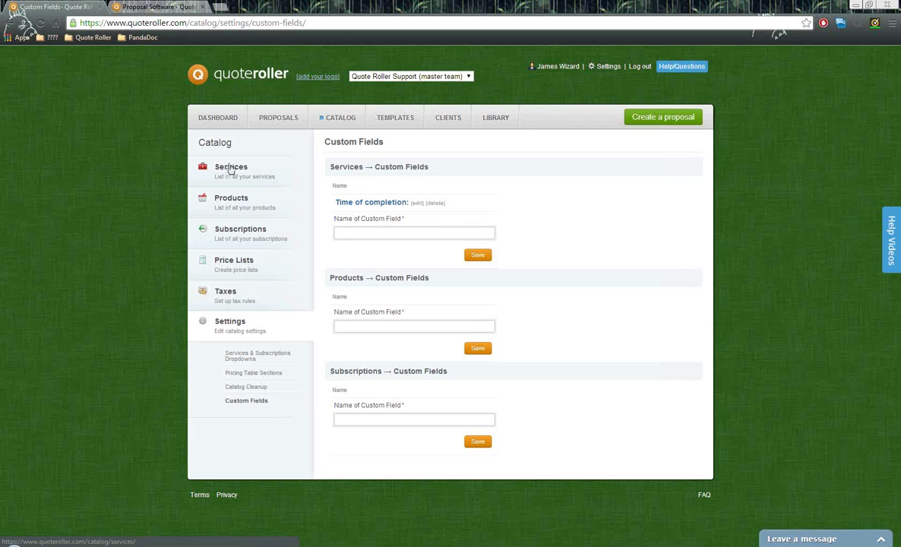
- Go back to the catalog's Services list showing the six services
{"action": "left_click", "coordinate": [237, 170]}
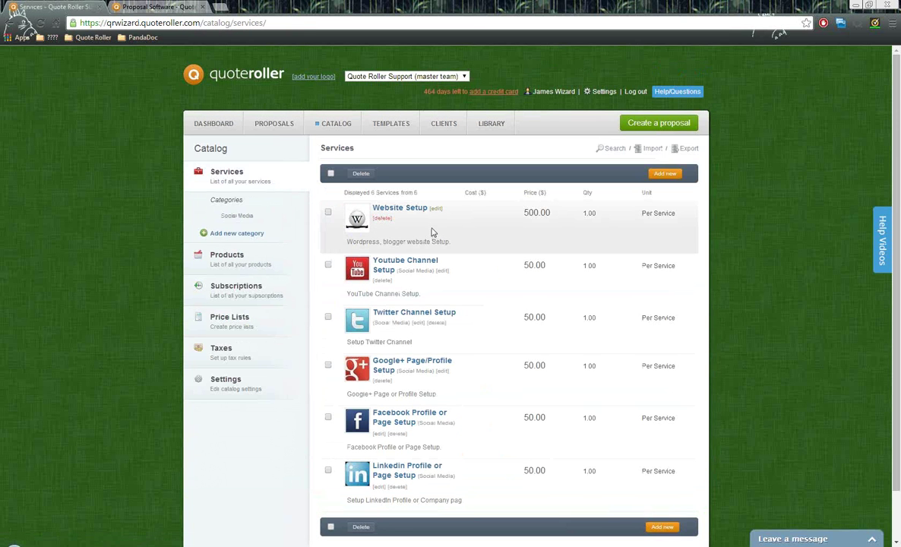
- Open the Website Setup service for editing and check its category choices, leaving none selected
{"action": "scroll", "coordinate": [431, 230], "scroll_direction": "down", "scroll_amount": 1}
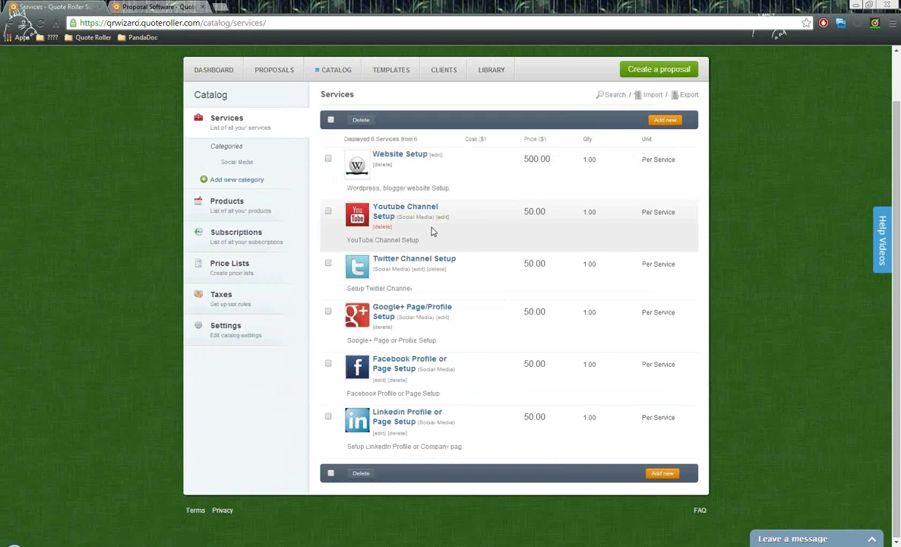
{"action": "scroll", "coordinate": [432, 230], "scroll_direction": "up", "scroll_amount": 1}
{"action": "left_click", "coordinate": [436, 209]}
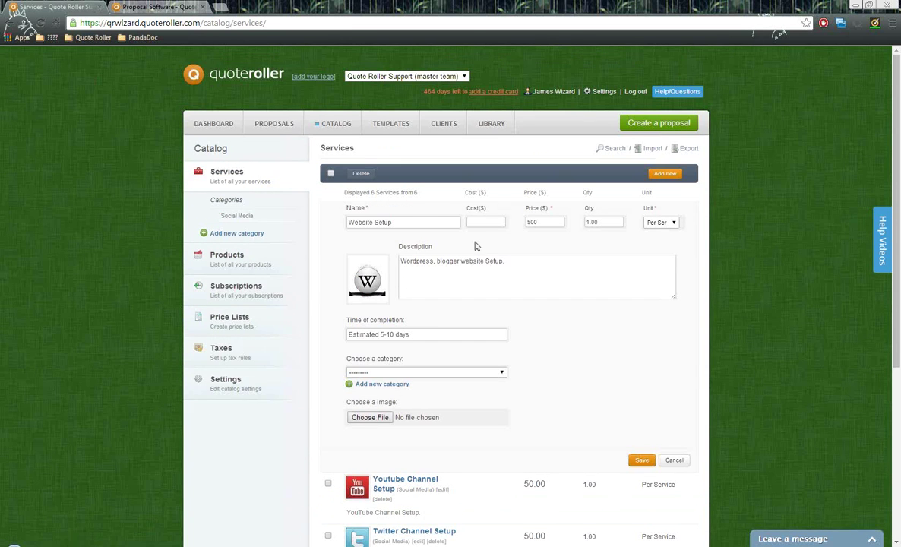
{"action": "scroll", "coordinate": [478, 243], "scroll_direction": "down", "scroll_amount": 1}
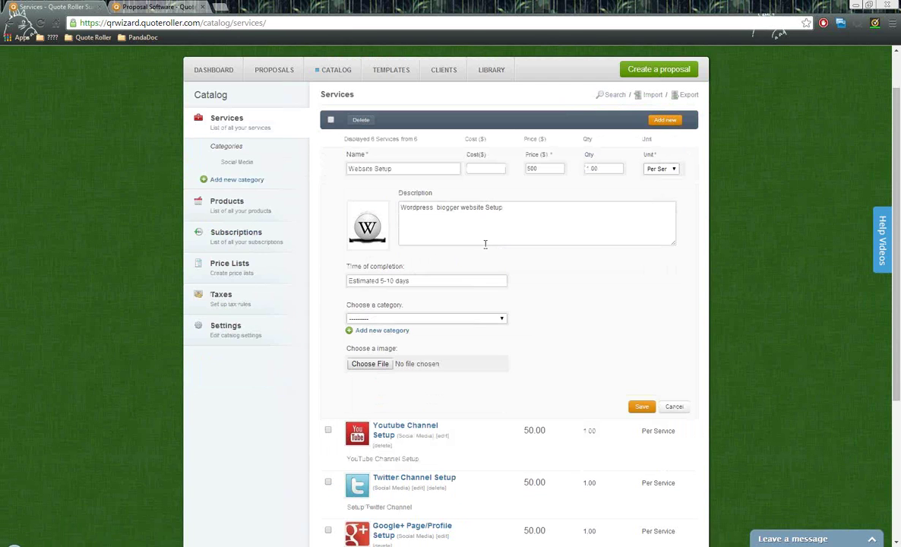
{"action": "left_click", "coordinate": [355, 319]}
{"action": "left_click", "coordinate": [365, 326]}
{"action": "left_click", "coordinate": [355, 319]}
{"action": "left_click", "coordinate": [356, 324]}
- Highlight the Time of completion value 'Estimated 5-10 days', then go to the proposal templates
{"action": "left_click_drag", "start_coordinate": [346, 266], "coordinate": [408, 275]}
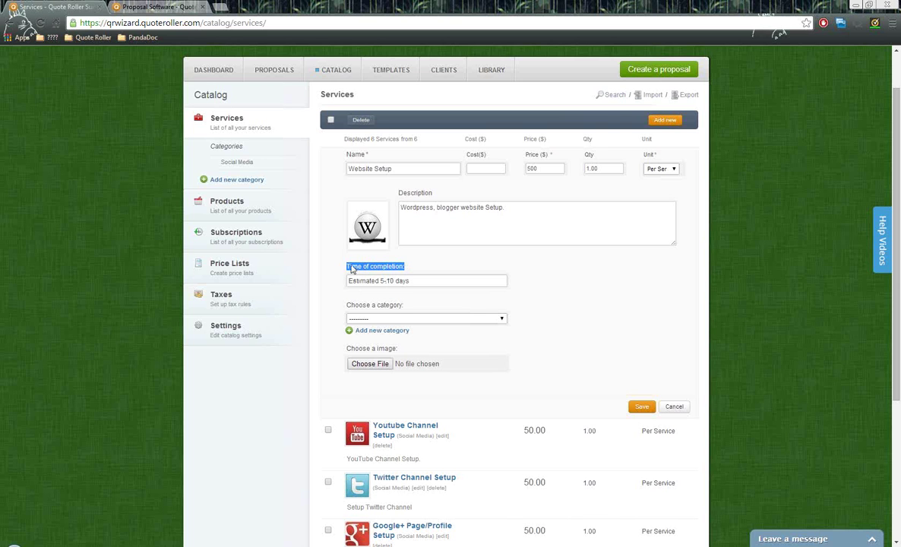
{"action": "left_click", "coordinate": [424, 281]}
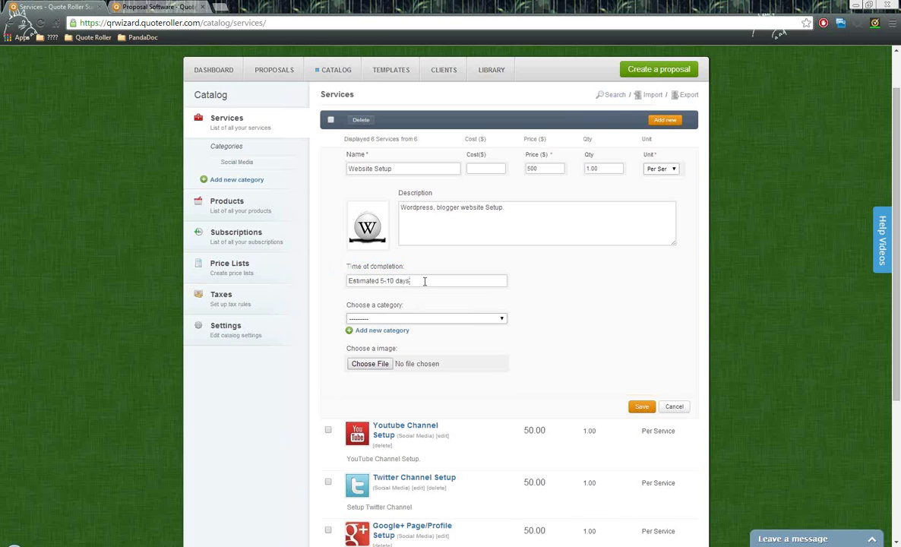
{"action": "left_click_drag", "start_coordinate": [414, 281], "coordinate": [333, 283]}
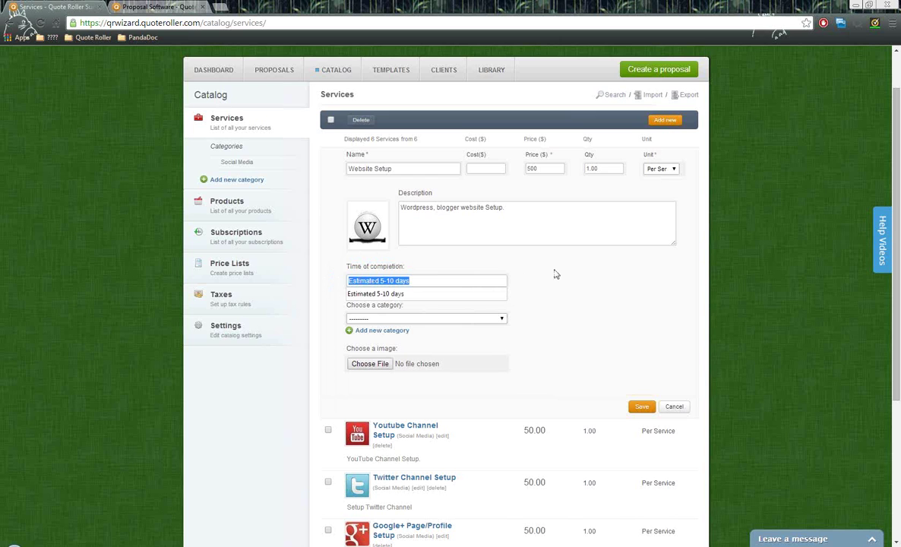
{"action": "scroll", "coordinate": [553, 274], "scroll_direction": "up", "scroll_amount": 1}
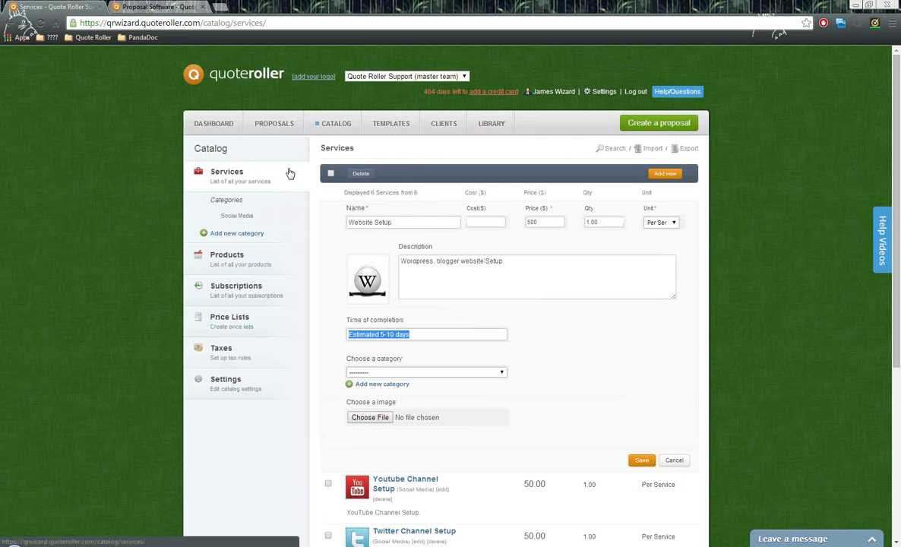
{"action": "left_click", "coordinate": [394, 128]}
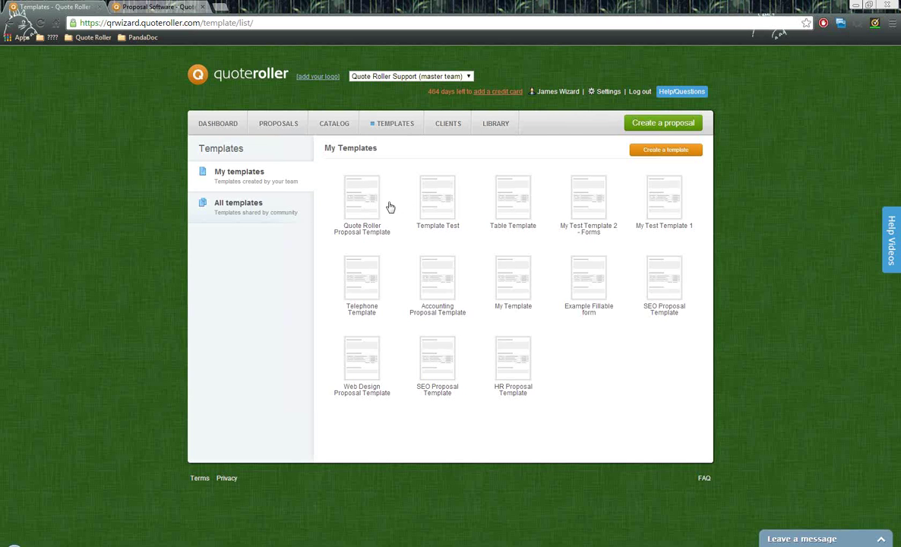
- Browse the shared template library, return to My templates, and open the Quote Roller Proposal Template
{"action": "left_click", "coordinate": [244, 206]}
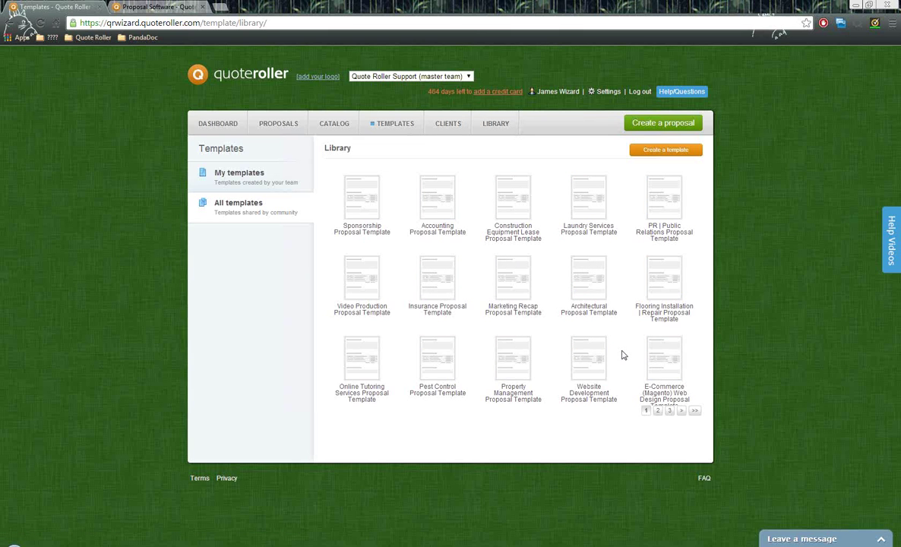
{"action": "left_click", "coordinate": [255, 180]}
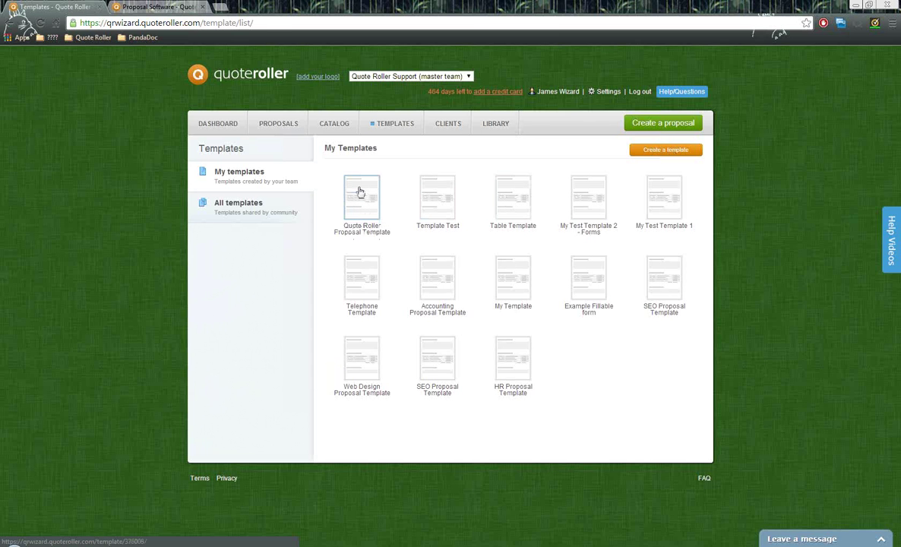
{"action": "left_click", "coordinate": [361, 192]}
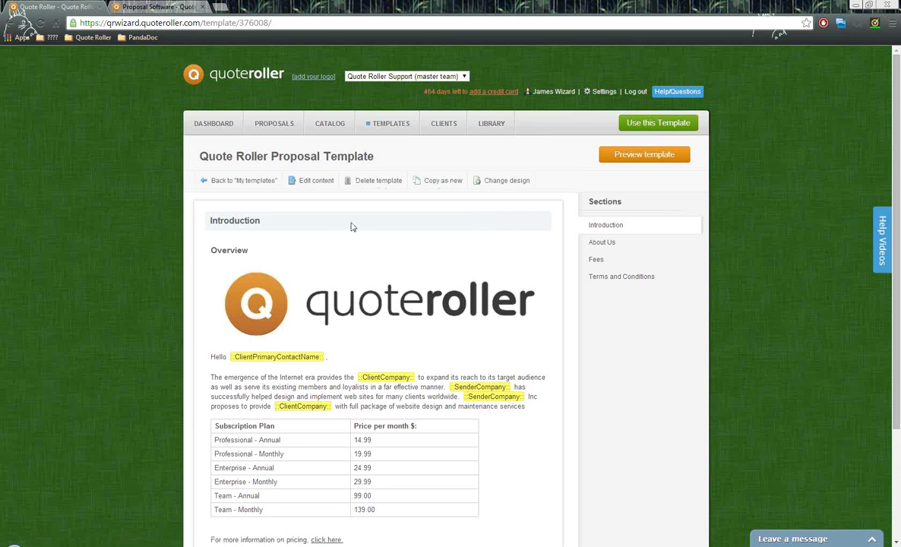
- Start editing the Quote Roller Proposal Template's content
{"action": "left_click", "coordinate": [315, 182]}
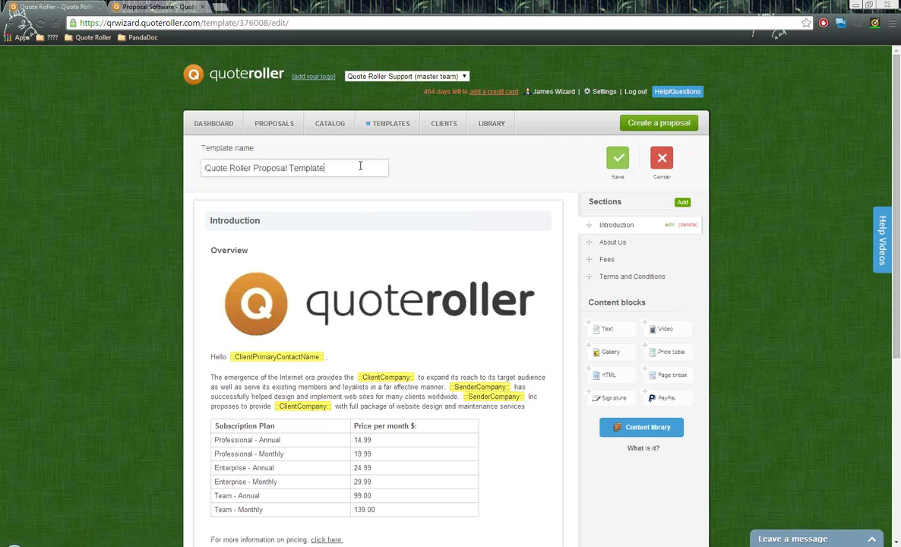
{"action": "left_click_drag", "start_coordinate": [360, 166], "coordinate": [190, 168]}
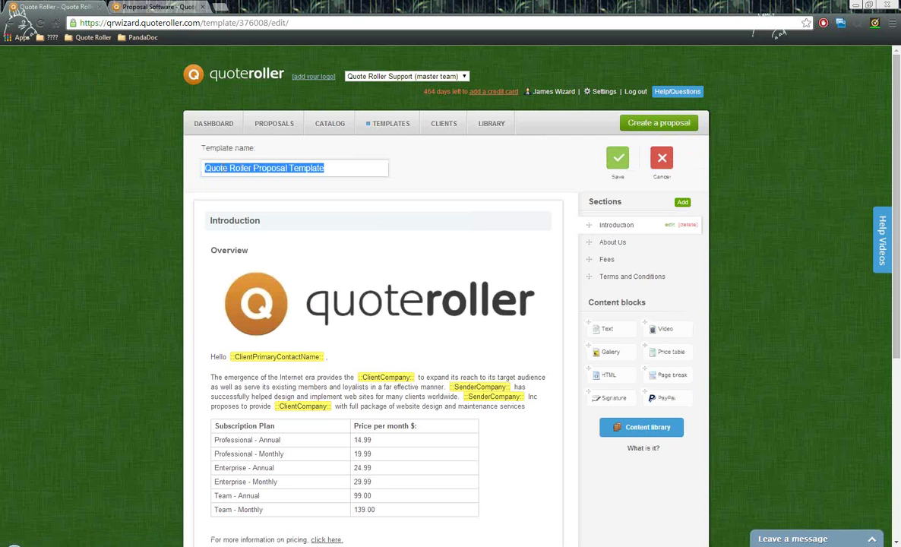
{"action": "left_click", "coordinate": [342, 169]}
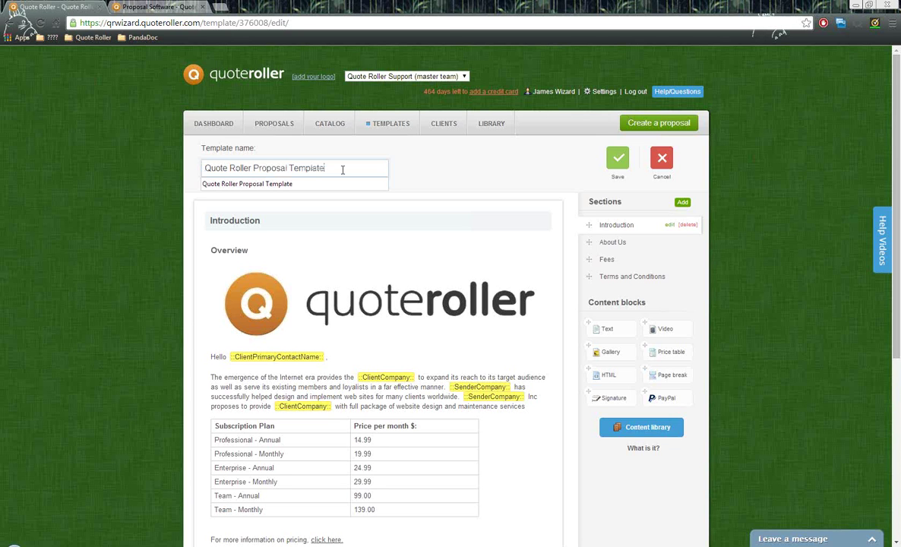
{"action": "left_click", "coordinate": [426, 178]}
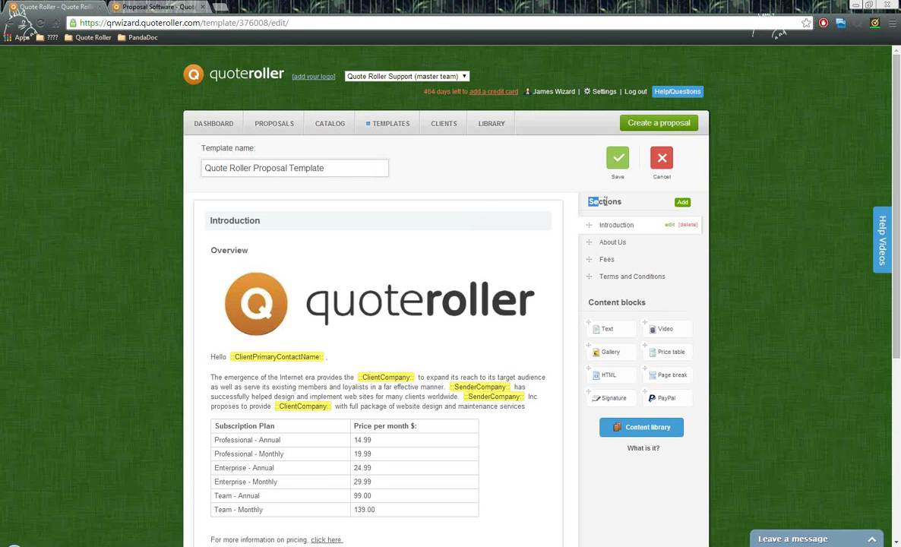
{"action": "left_click_drag", "start_coordinate": [590, 204], "coordinate": [623, 203]}
{"action": "left_click", "coordinate": [610, 246]}
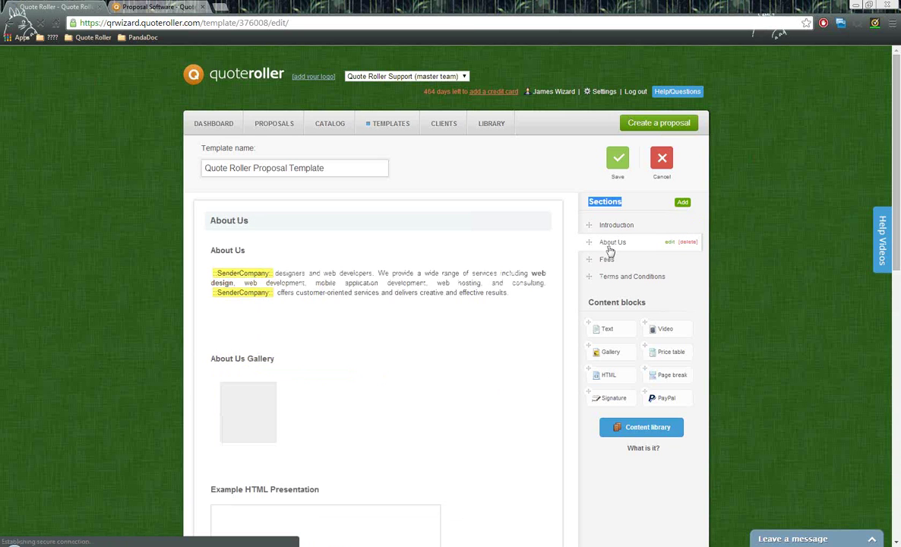
{"action": "left_click", "coordinate": [606, 259]}
{"action": "left_click", "coordinate": [612, 278]}
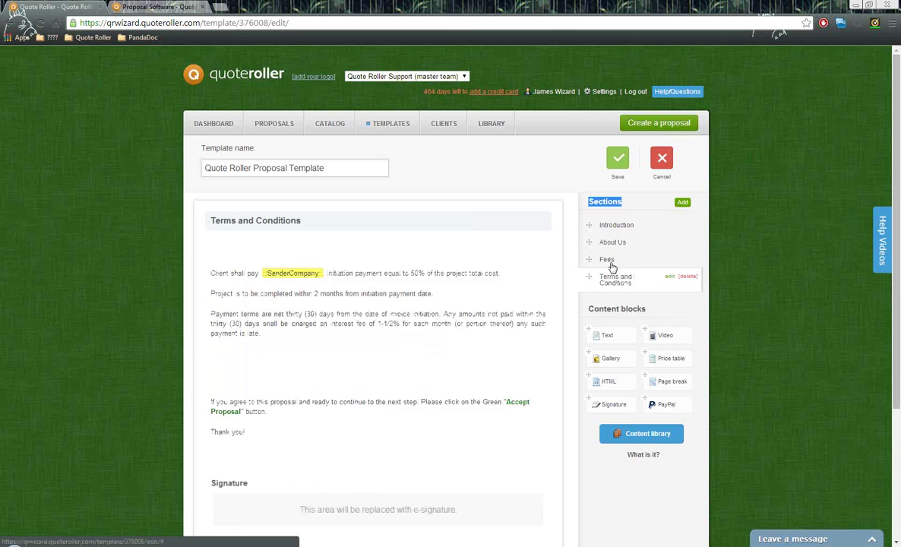
{"action": "left_click", "coordinate": [605, 226]}
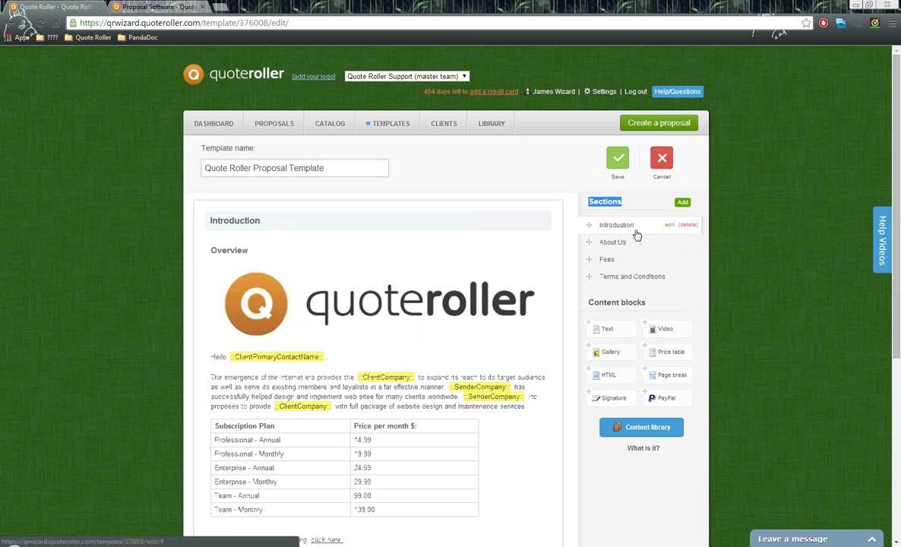
{"action": "mouse_move", "coordinate": [590, 277]}
{"action": "left_mouse_down"}
{"action": "mouse_move", "coordinate": [582, 229]}
{"action": "mouse_move", "coordinate": [580, 275]}
{"action": "left_mouse_up"}
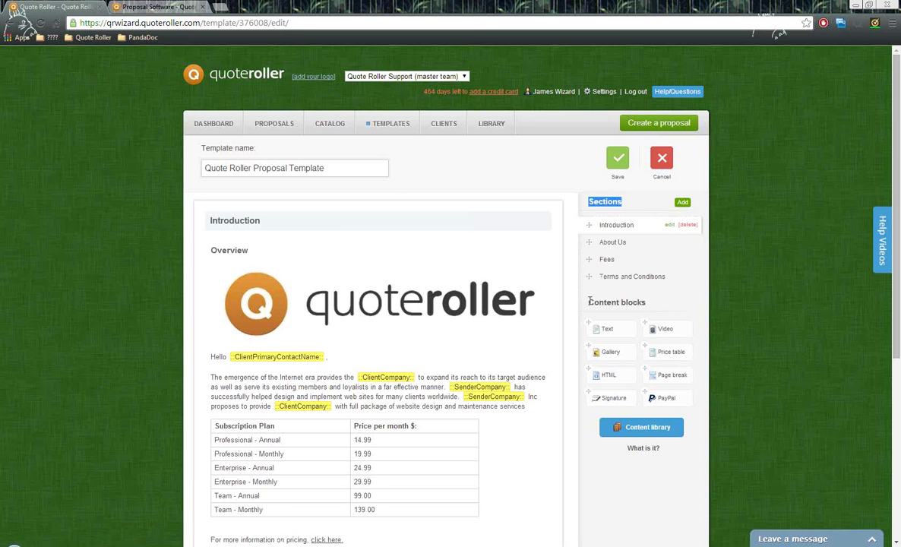
{"action": "left_click_drag", "start_coordinate": [589, 303], "coordinate": [653, 308]}
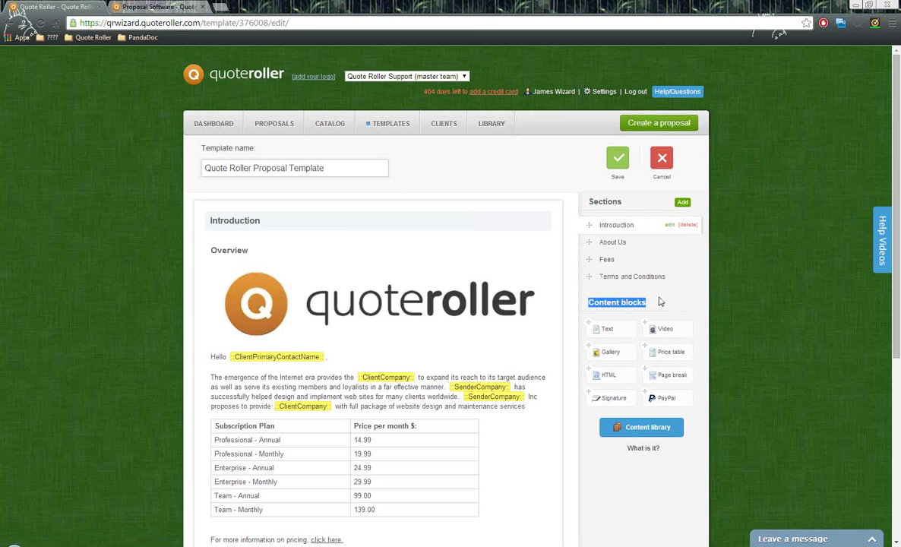
{"action": "left_click", "coordinate": [622, 233]}
{"action": "mouse_move", "coordinate": [613, 329]}
{"action": "left_mouse_down"}
{"action": "mouse_move", "coordinate": [372, 230]}
{"action": "mouse_move", "coordinate": [604, 327]}
{"action": "left_mouse_up"}
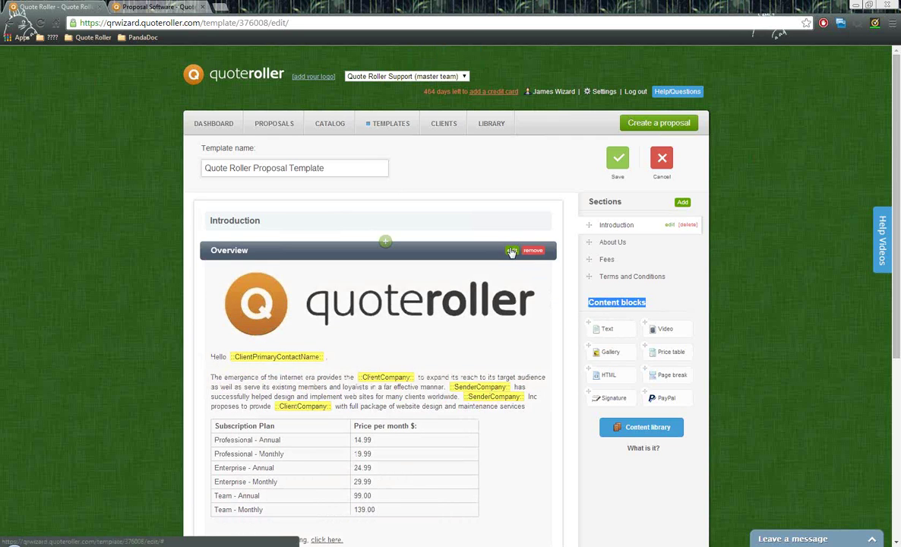
{"action": "left_click", "coordinate": [512, 252]}
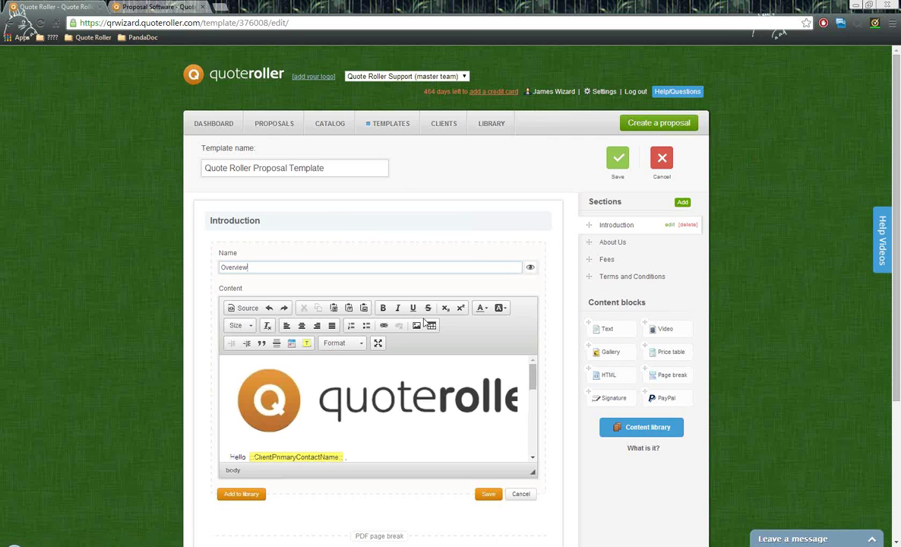
{"action": "triple_click", "coordinate": [531, 496]}
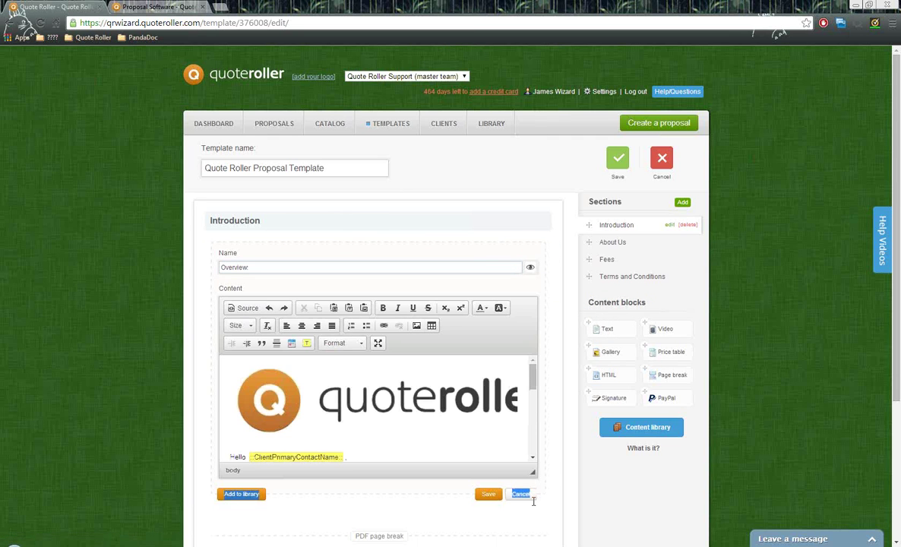
{"action": "left_click", "coordinate": [494, 439]}
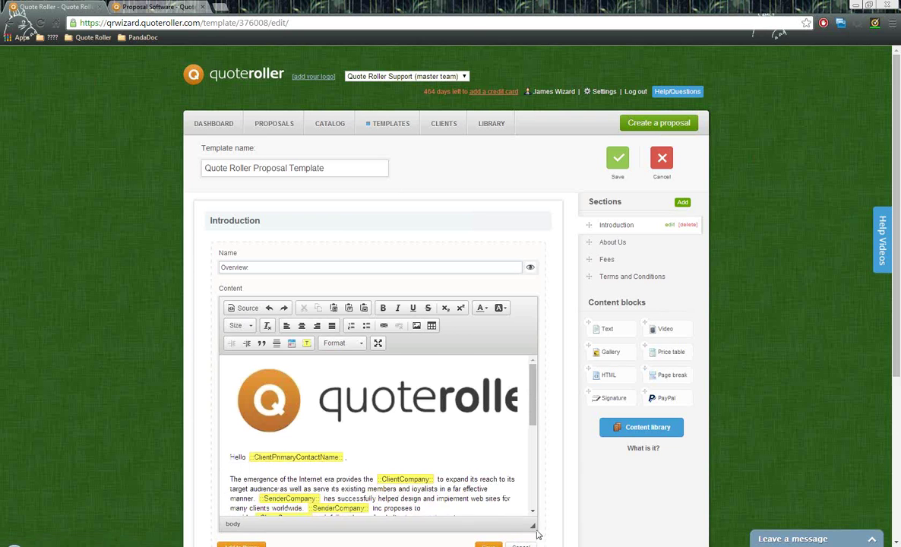
{"action": "scroll", "coordinate": [553, 382], "scroll_direction": "down", "scroll_amount": 1}
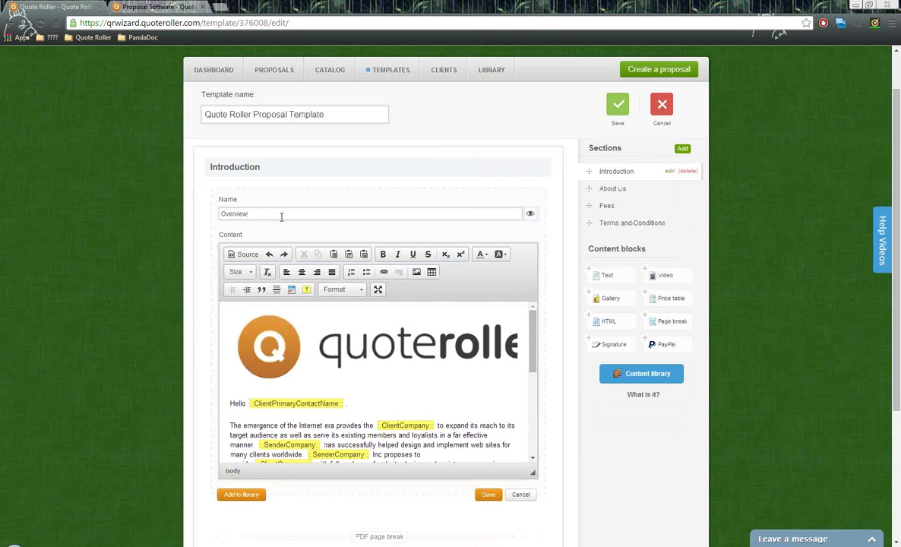
{"action": "left_click_drag", "start_coordinate": [282, 215], "coordinate": [210, 209]}
{"action": "type", "text": "Overview"}
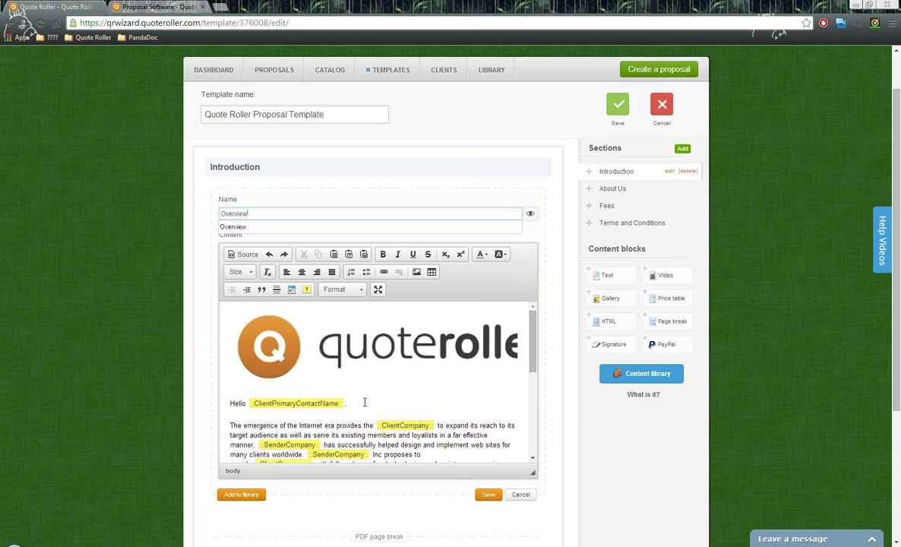
{"action": "scroll", "coordinate": [364, 400], "scroll_direction": "down", "scroll_amount": 1}
{"action": "scroll", "coordinate": [365, 391], "scroll_direction": "up", "scroll_amount": 1}
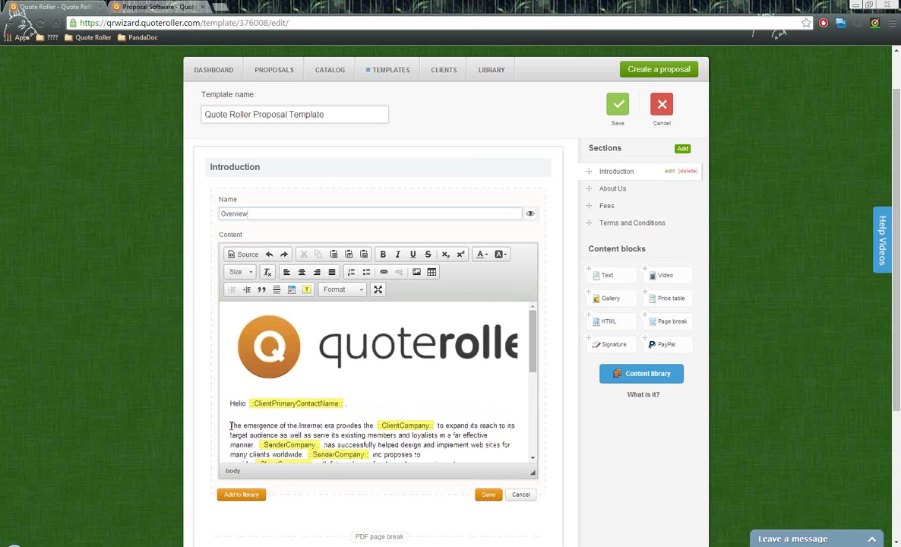
{"action": "left_click_drag", "start_coordinate": [229, 426], "coordinate": [377, 426]}
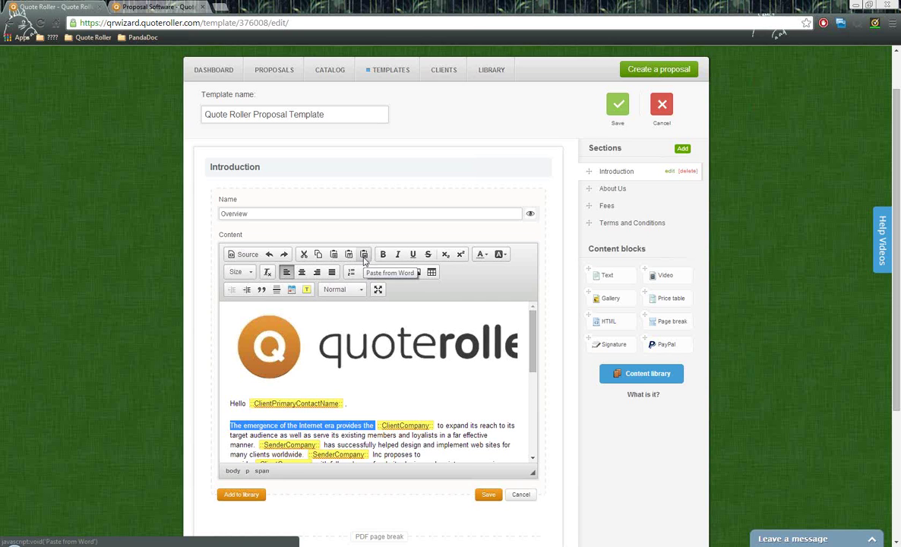
{"action": "left_click", "coordinate": [372, 392]}
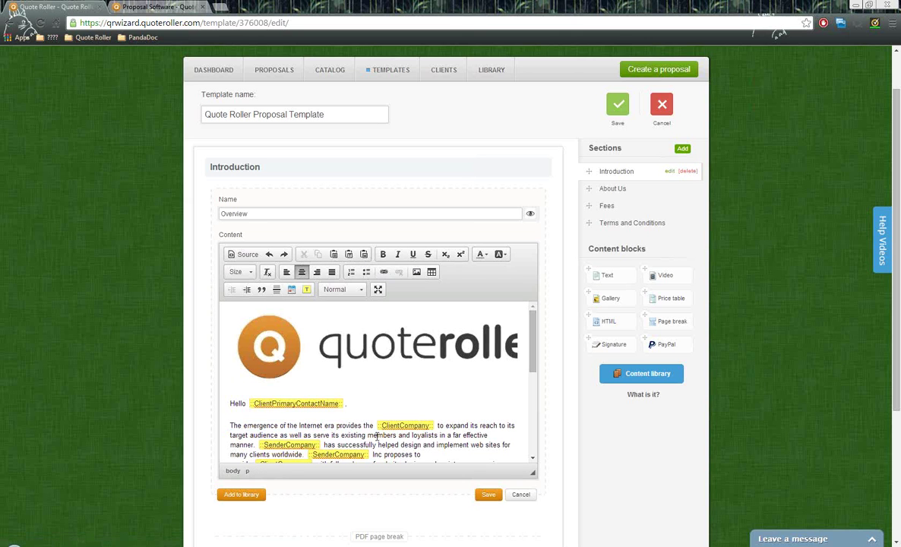
{"action": "left_click_drag", "start_coordinate": [376, 428], "coordinate": [269, 428]}
{"action": "left_click", "coordinate": [362, 386]}
{"action": "left_click", "coordinate": [307, 291]}
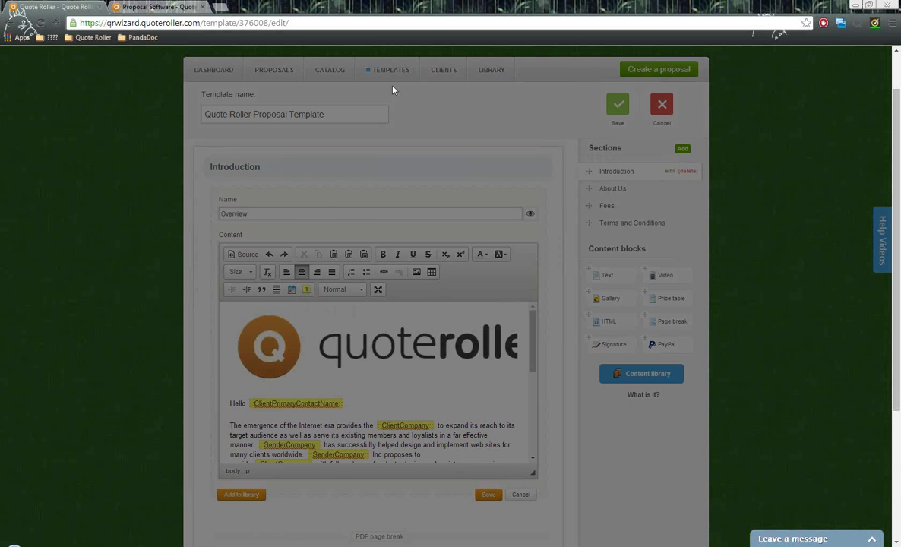
{"action": "left_click_drag", "start_coordinate": [393, 46], "coordinate": [385, 167]}
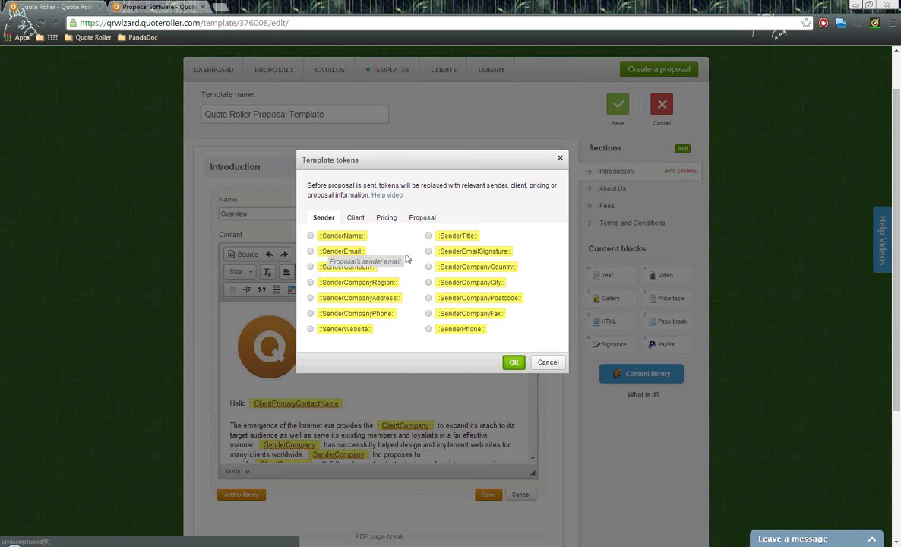
{"action": "left_click", "coordinate": [354, 217]}
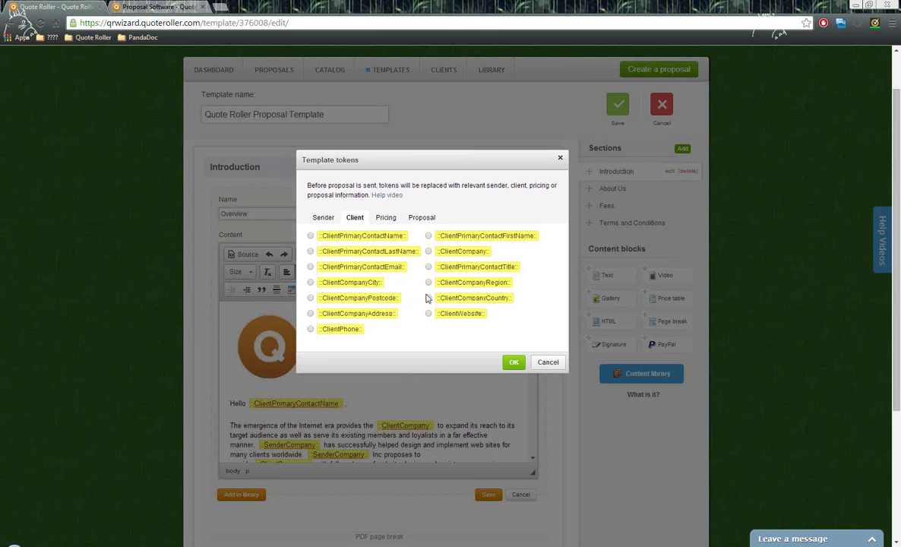
{"action": "left_click", "coordinate": [387, 220]}
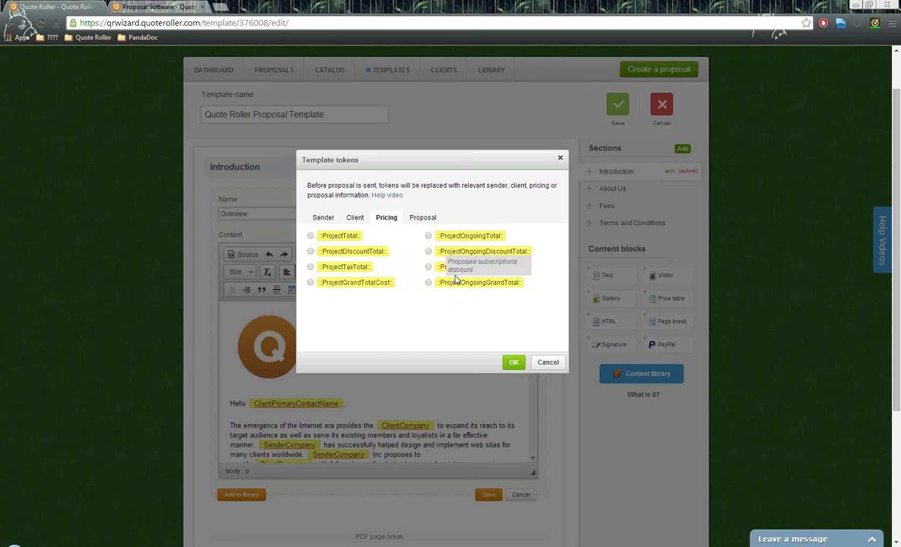
{"action": "left_click", "coordinate": [424, 219]}
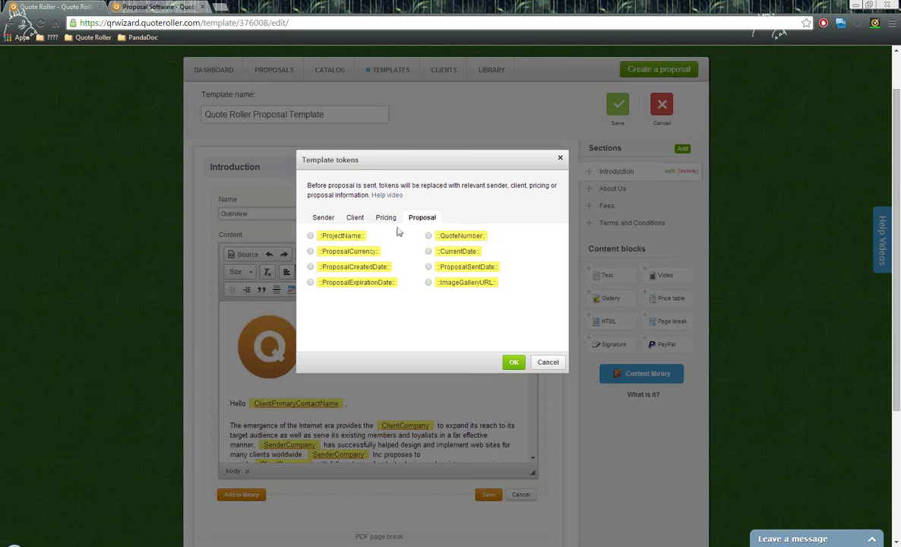
{"action": "left_click", "coordinate": [325, 218]}
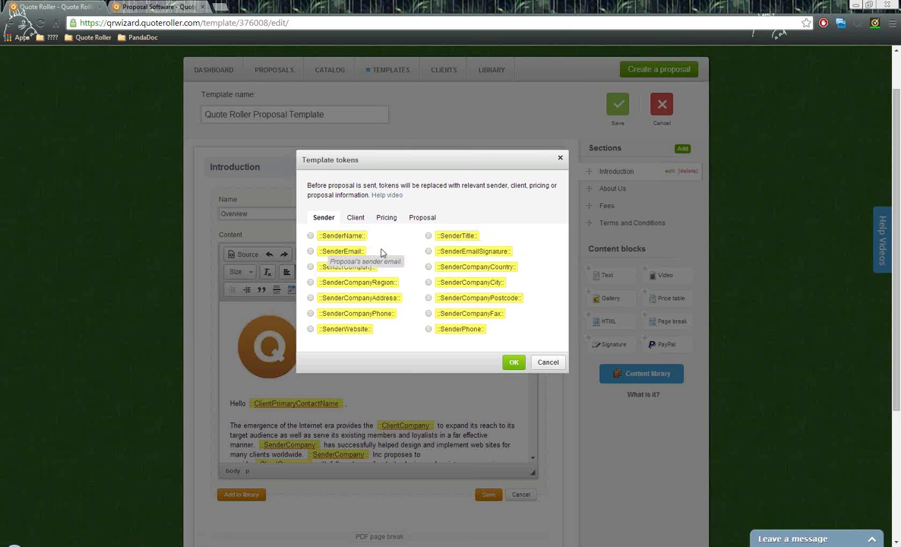
{"action": "left_click", "coordinate": [545, 362]}
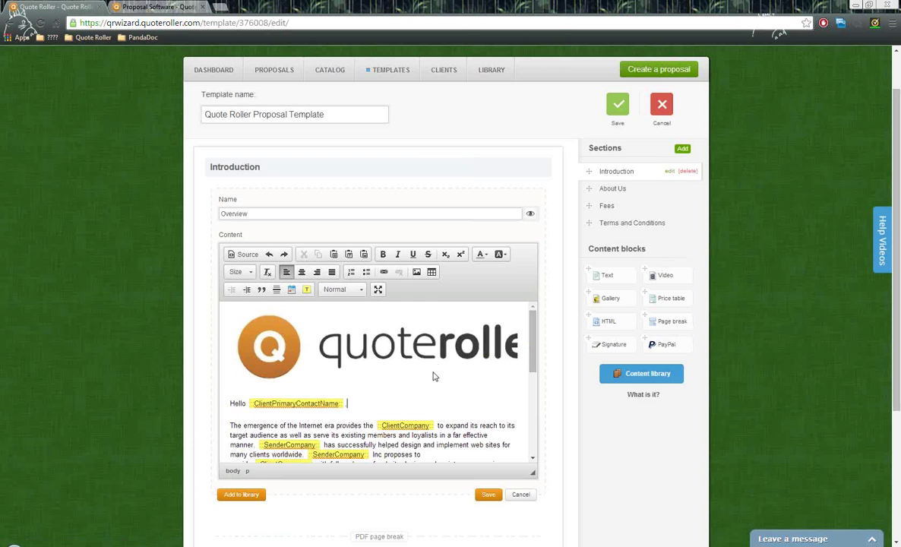
{"action": "left_click", "coordinate": [423, 357]}
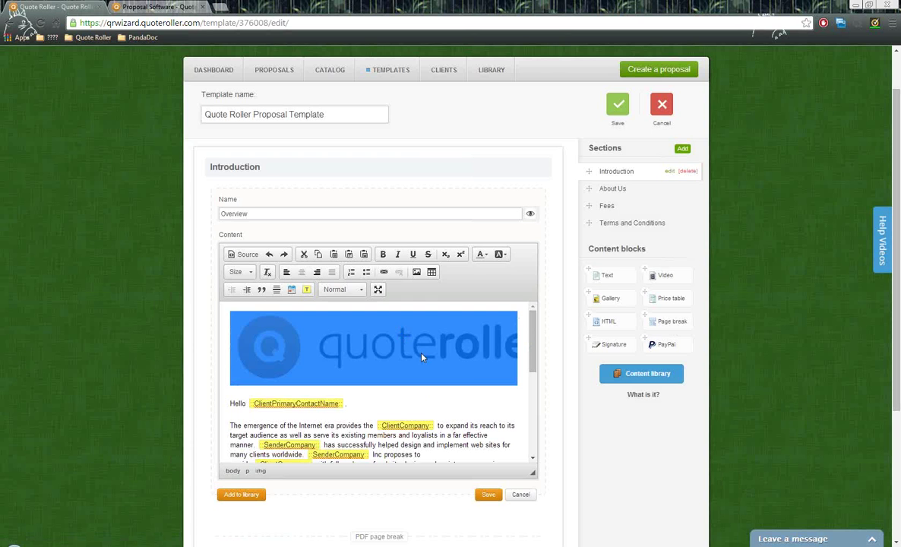
{"action": "left_click", "coordinate": [402, 389]}
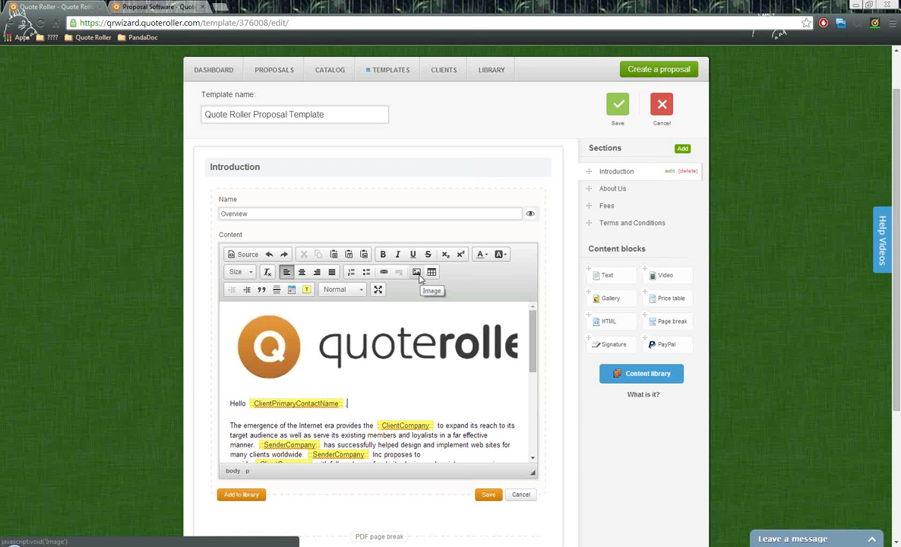
{"action": "left_click", "coordinate": [435, 374]}
{"action": "scroll", "coordinate": [435, 370], "scroll_direction": "down", "scroll_amount": 3}
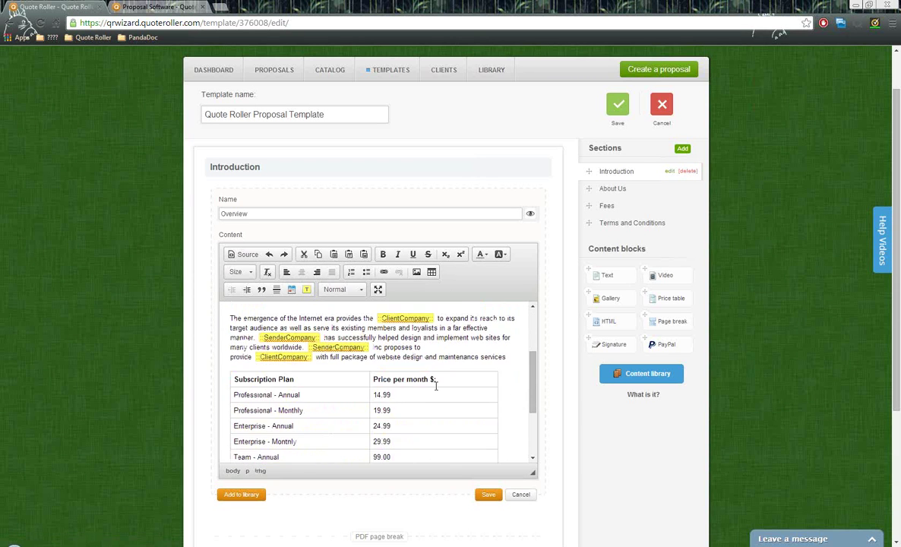
{"action": "scroll", "coordinate": [435, 371], "scroll_direction": "down", "scroll_amount": 2}
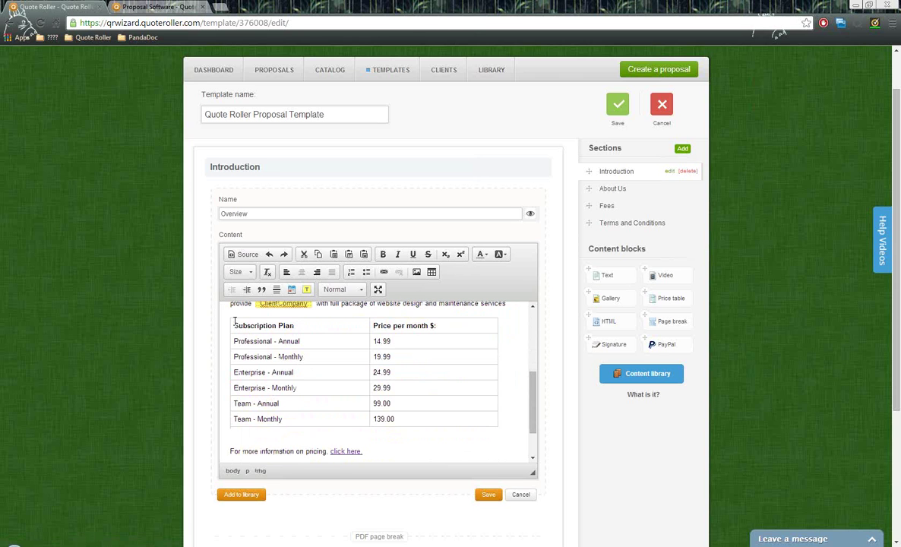
{"action": "left_click_drag", "start_coordinate": [237, 325], "coordinate": [459, 426]}
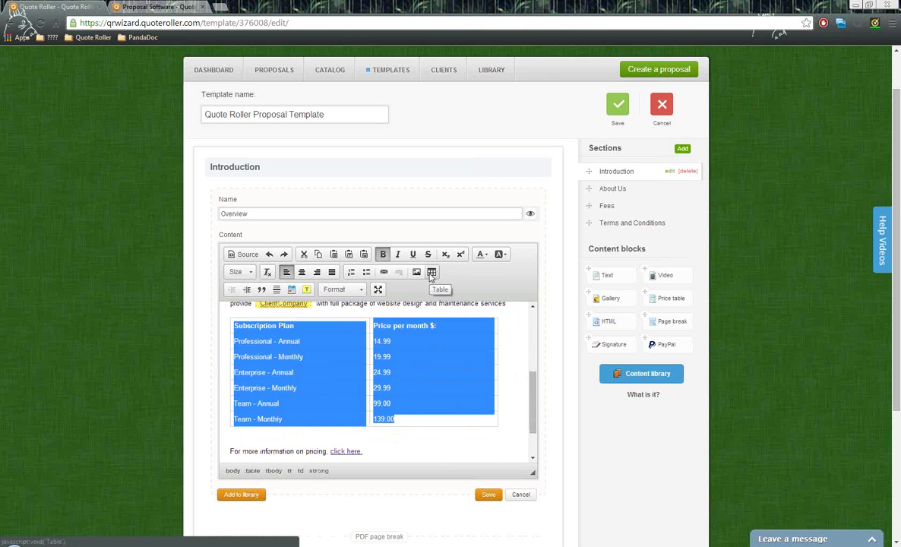
{"action": "left_click", "coordinate": [420, 354]}
{"action": "scroll", "coordinate": [394, 408], "scroll_direction": "down", "scroll_amount": 1}
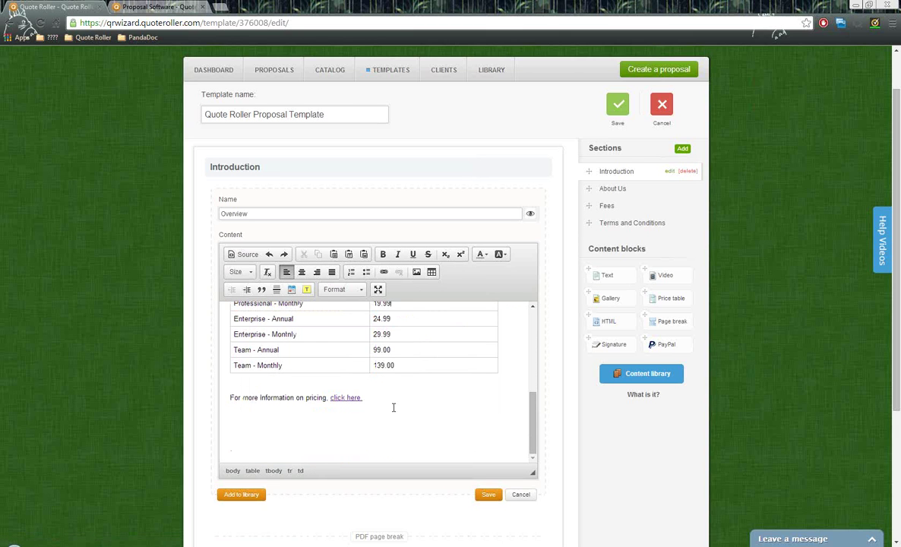
{"action": "left_click_drag", "start_coordinate": [363, 398], "coordinate": [332, 400]}
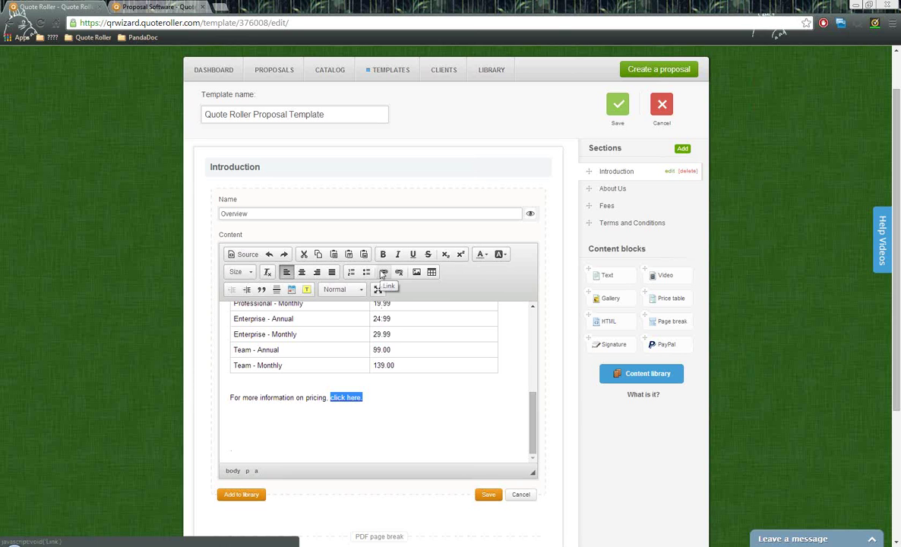
{"action": "left_click", "coordinate": [405, 383]}
{"action": "scroll", "coordinate": [403, 365], "scroll_direction": "up", "scroll_amount": 6}
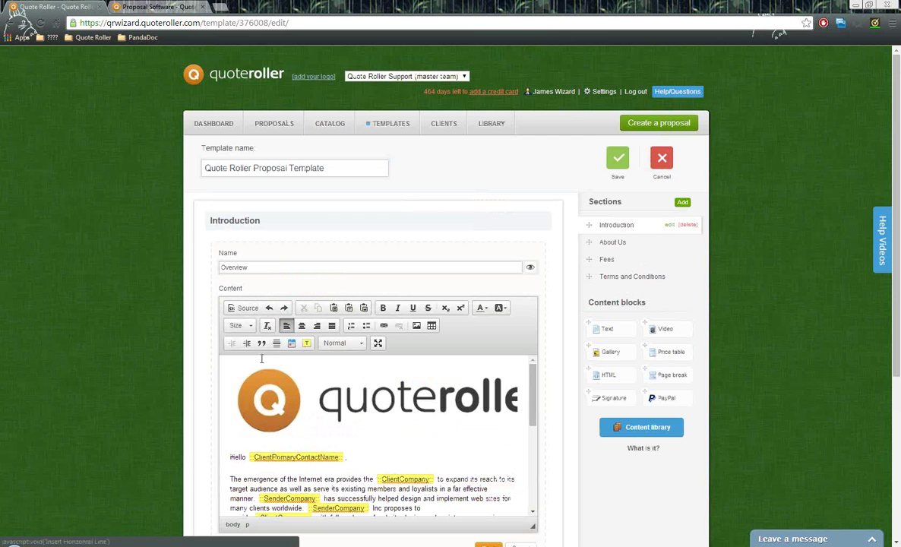
{"action": "left_click", "coordinate": [247, 329]}
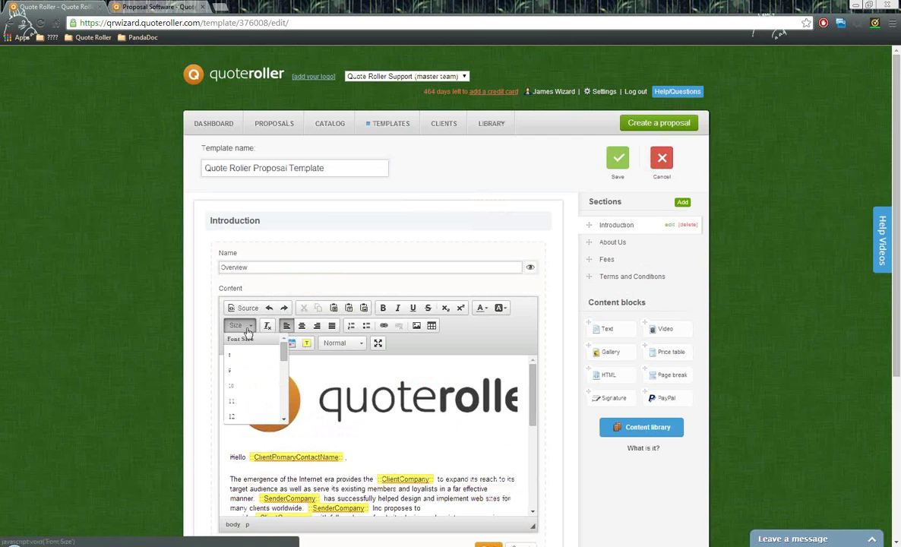
{"action": "left_click", "coordinate": [248, 332]}
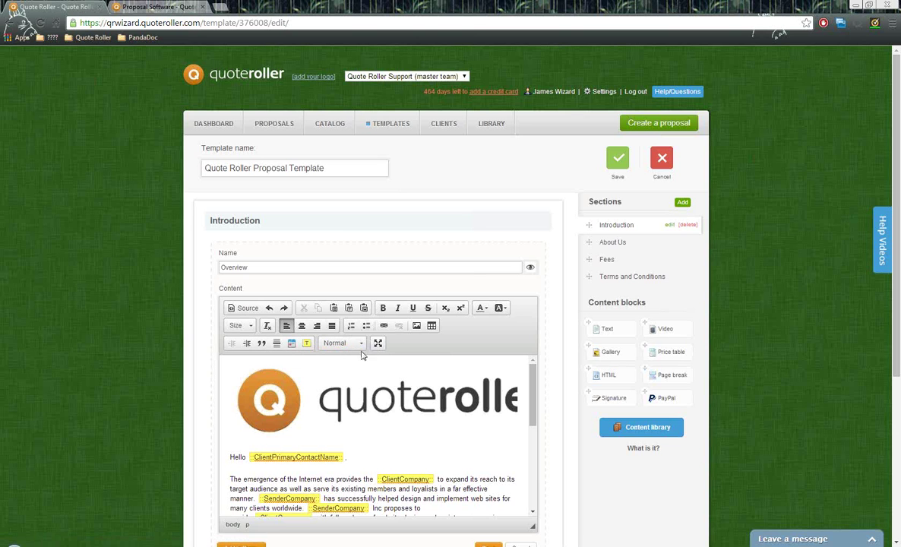
{"action": "scroll", "coordinate": [553, 373], "scroll_direction": "down", "scroll_amount": 3}
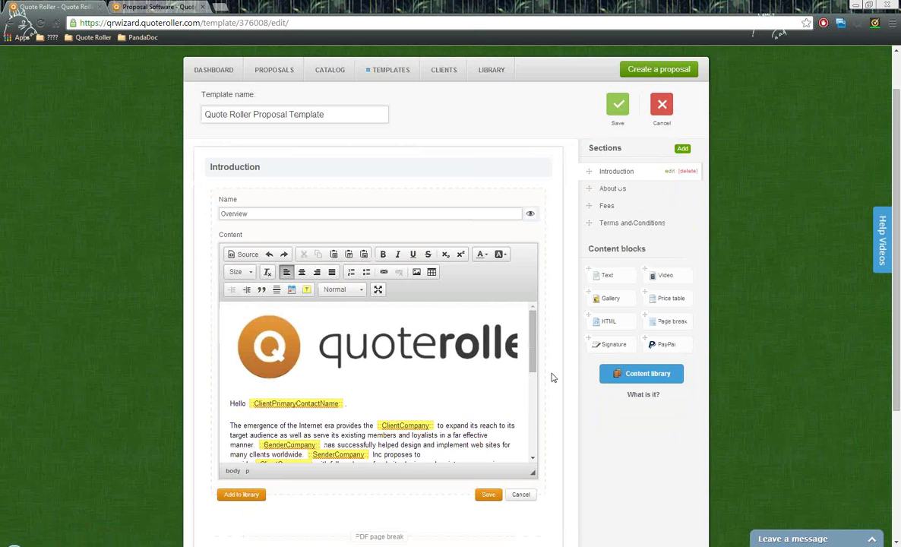
{"action": "left_click_drag", "start_coordinate": [533, 286], "coordinate": [533, 322]}
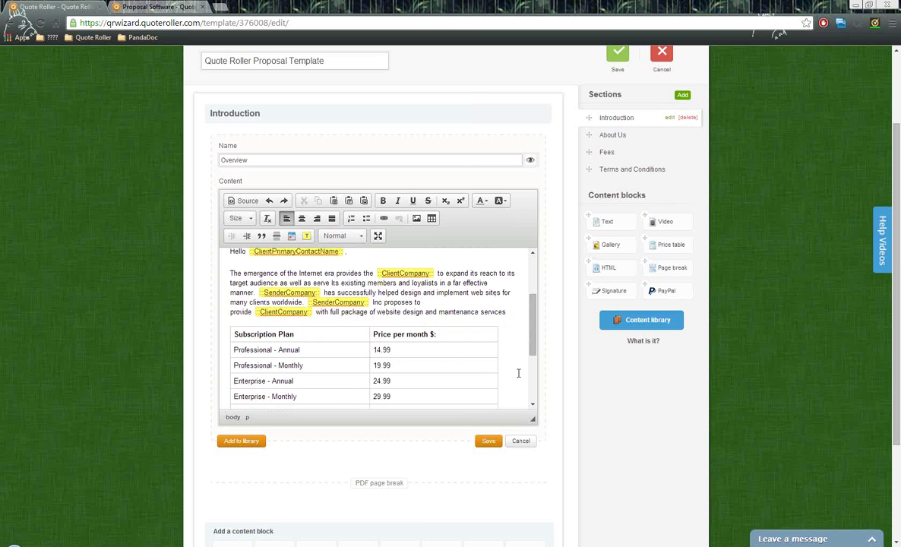
- Cancel the Introduction edit, switch to About Us, and place a Gallery block there
{"action": "left_click", "coordinate": [523, 443]}
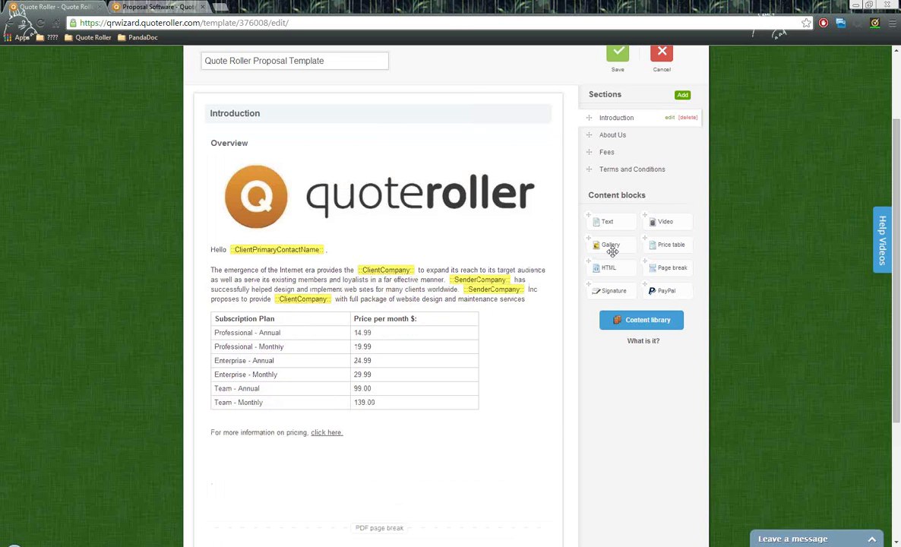
{"action": "left_click", "coordinate": [615, 135]}
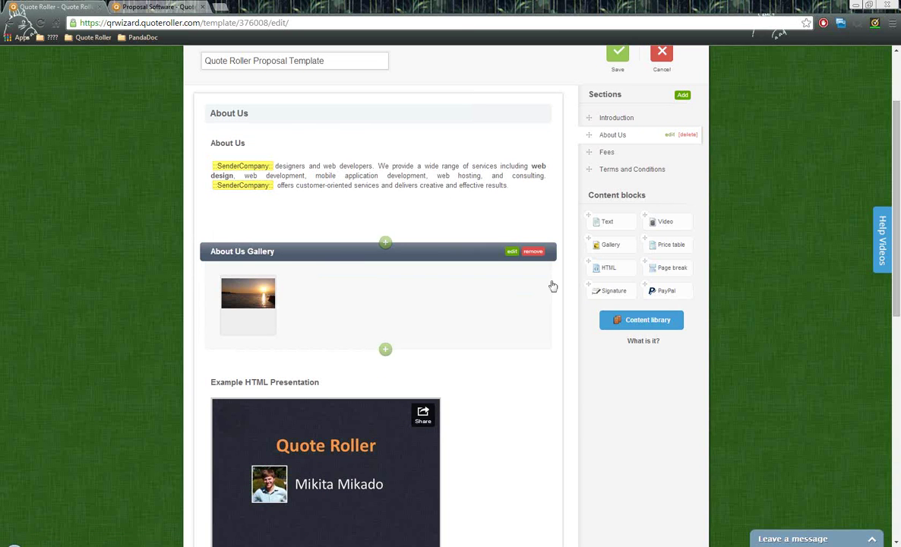
{"action": "mouse_move", "coordinate": [610, 245]}
{"action": "left_mouse_down"}
{"action": "mouse_move", "coordinate": [498, 240]}
{"action": "mouse_move", "coordinate": [351, 254]}
{"action": "mouse_move", "coordinate": [612, 251]}
{"action": "left_mouse_up"}
{"action": "left_click", "coordinate": [512, 251]}
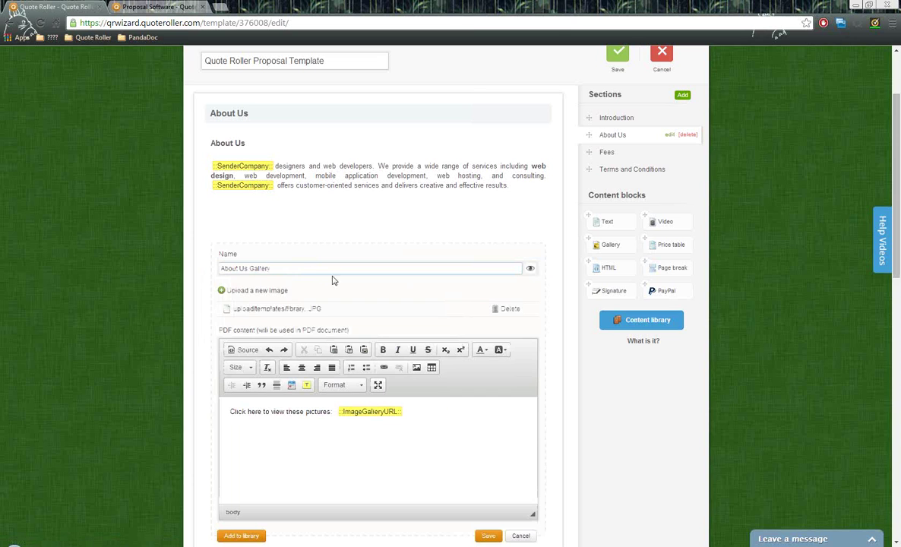
{"action": "left_click_drag", "start_coordinate": [316, 269], "coordinate": [191, 261]}
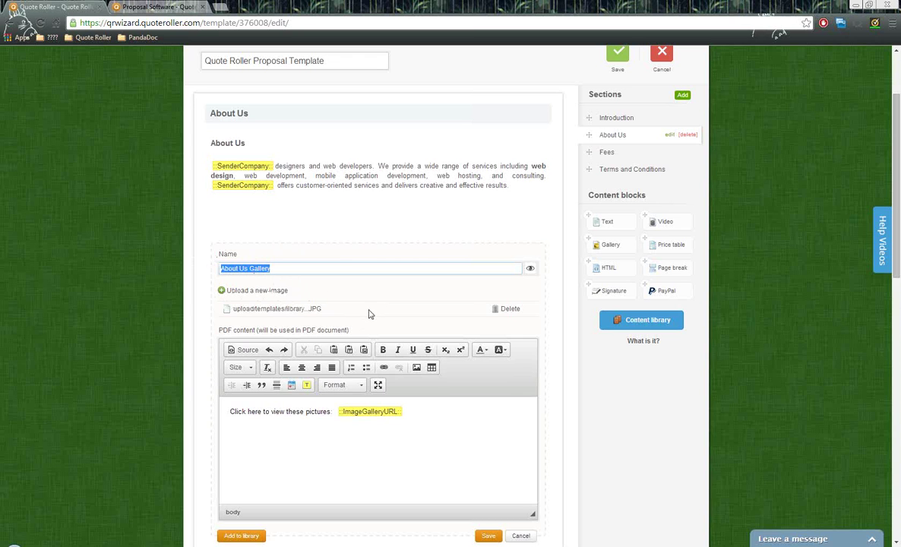
{"action": "left_click_drag", "start_coordinate": [355, 335], "coordinate": [221, 339]}
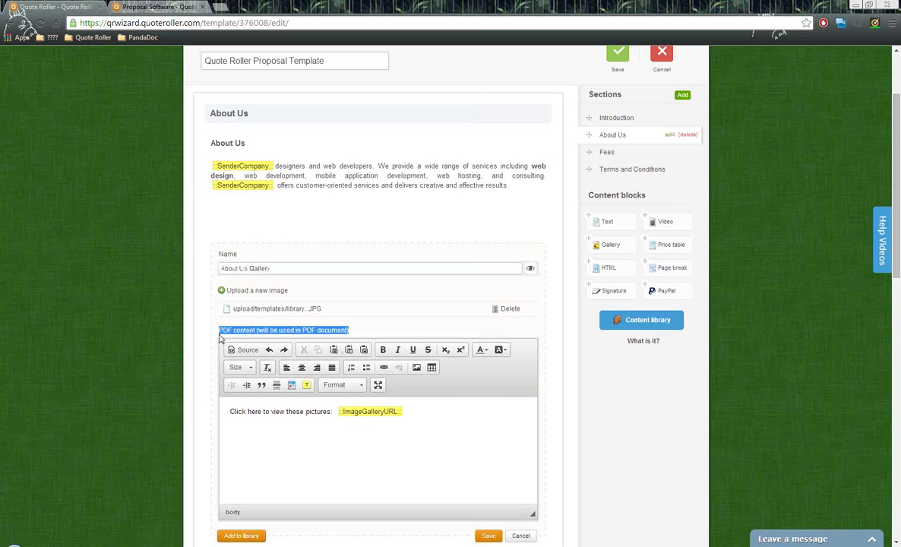
{"action": "left_click", "coordinate": [249, 430]}
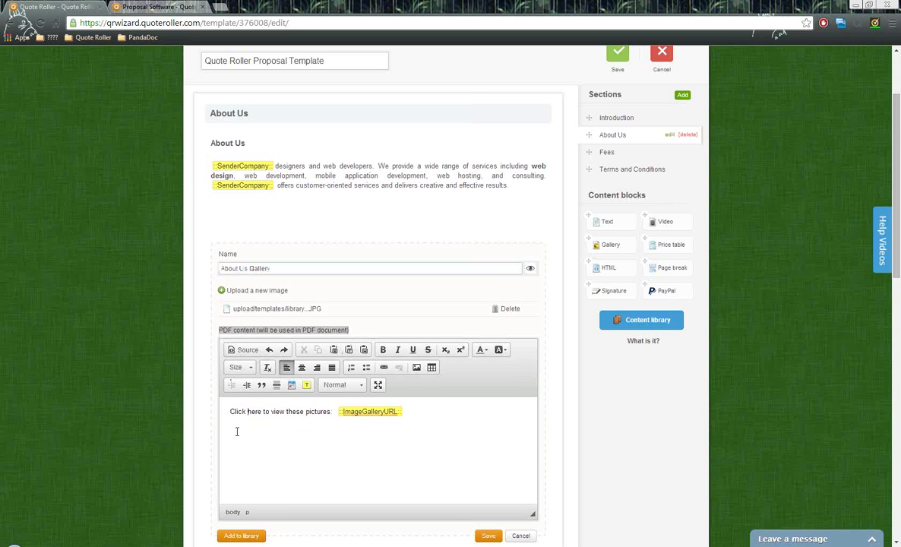
{"action": "left_click", "coordinate": [521, 536]}
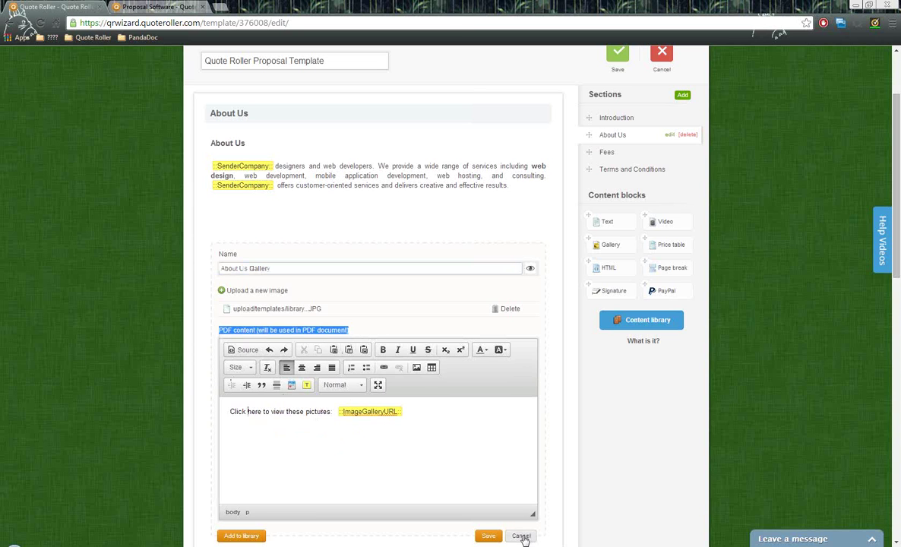
{"action": "scroll", "coordinate": [512, 279], "scroll_direction": "down", "scroll_amount": 1}
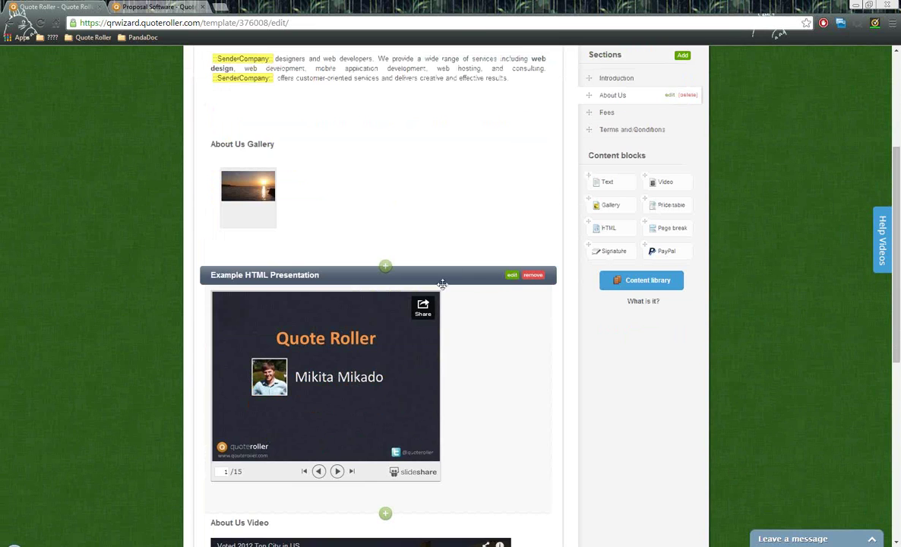
{"action": "left_click_drag", "start_coordinate": [602, 228], "coordinate": [566, 214]}
{"action": "scroll", "coordinate": [465, 336], "scroll_direction": "down", "scroll_amount": 1}
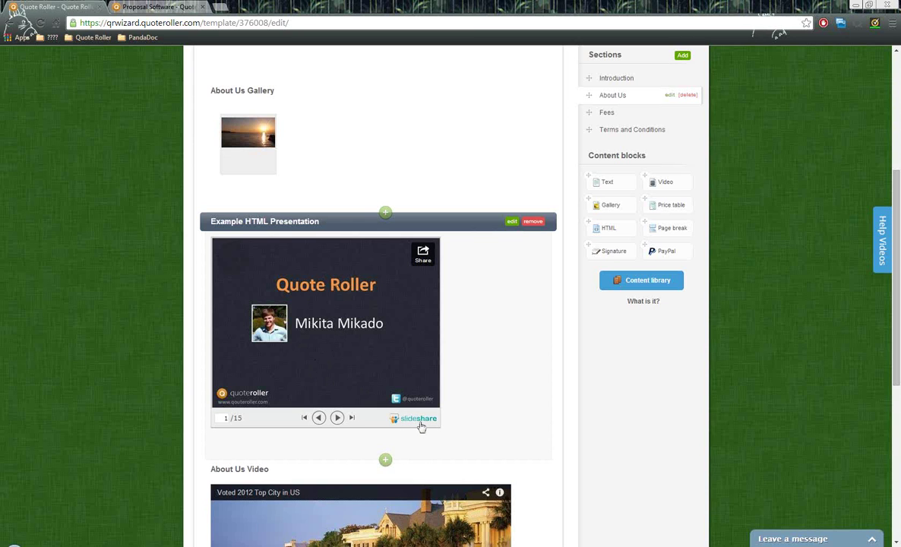
{"action": "left_click", "coordinate": [512, 222]}
{"action": "left_click_drag", "start_coordinate": [348, 330], "coordinate": [208, 299]}
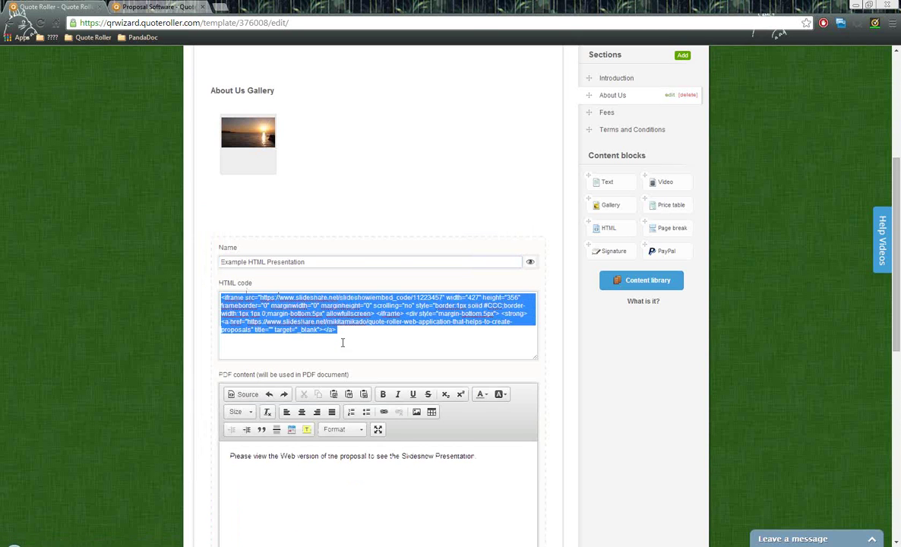
{"action": "scroll", "coordinate": [373, 337], "scroll_direction": "down", "scroll_amount": 1}
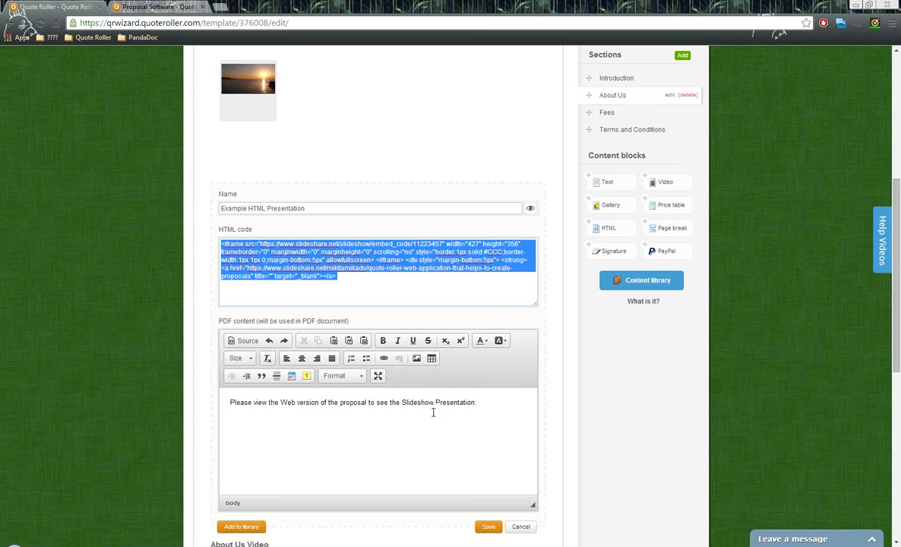
{"action": "left_click_drag", "start_coordinate": [478, 403], "coordinate": [227, 402]}
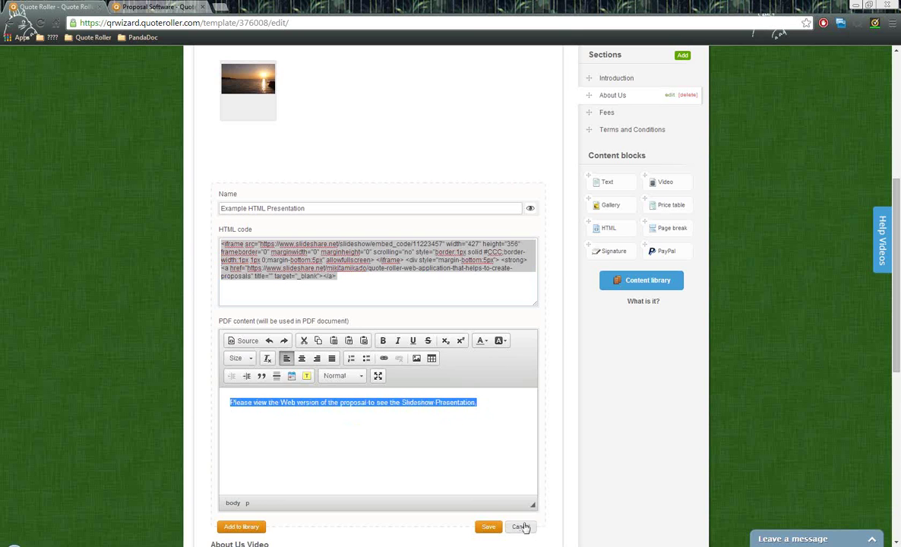
{"action": "left_click", "coordinate": [521, 527]}
{"action": "scroll", "coordinate": [494, 357], "scroll_direction": "down", "scroll_amount": 2}
{"action": "scroll", "coordinate": [510, 315], "scroll_direction": "down", "scroll_amount": 1}
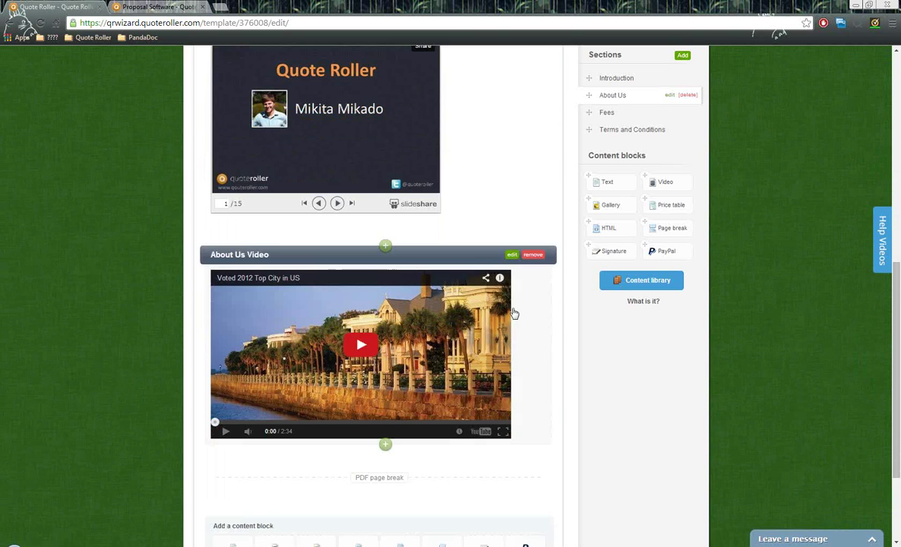
{"action": "mouse_move", "coordinate": [676, 182]}
{"action": "left_mouse_down"}
{"action": "mouse_move", "coordinate": [388, 261]}
{"action": "mouse_move", "coordinate": [563, 207]}
{"action": "mouse_move", "coordinate": [680, 185]}
{"action": "left_mouse_up"}
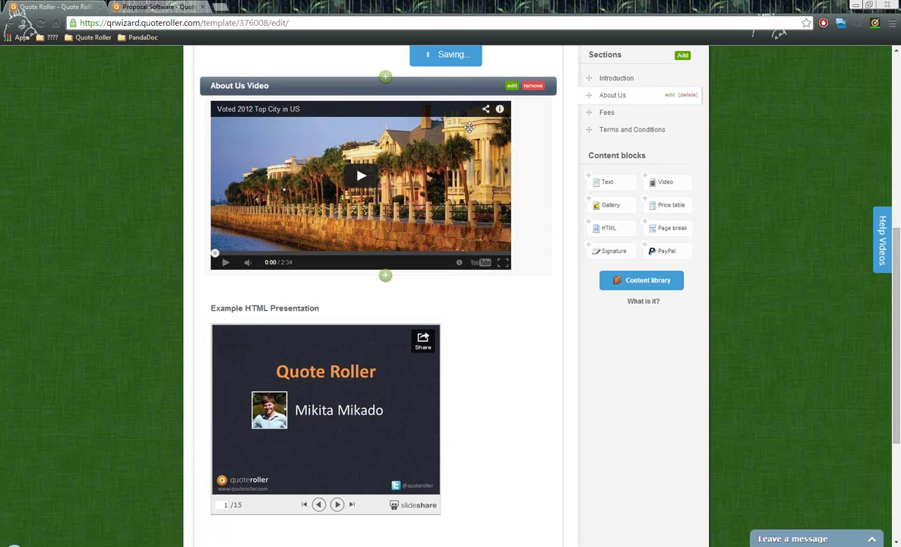
{"action": "left_click_drag", "start_coordinate": [477, 87], "coordinate": [476, 409]}
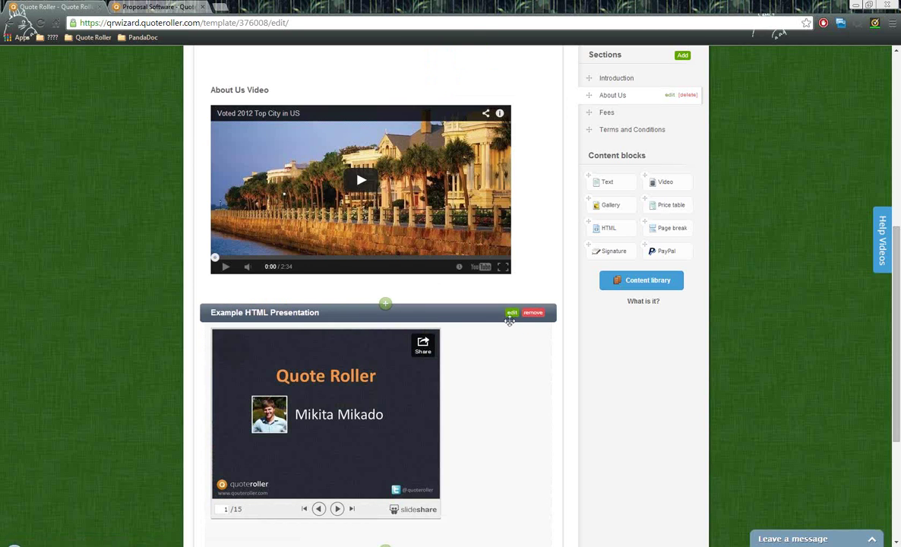
{"action": "left_click_drag", "start_coordinate": [451, 88], "coordinate": [640, 354]}
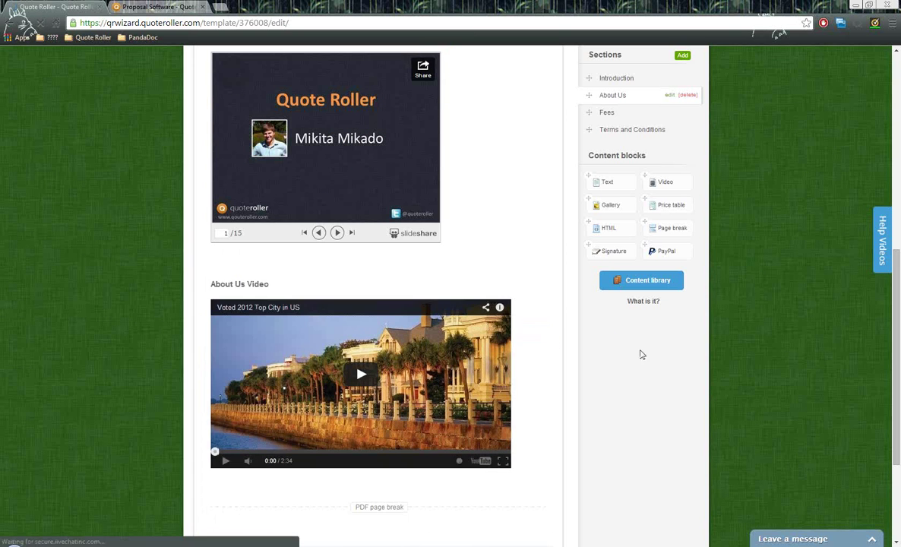
{"action": "left_click", "coordinate": [512, 282]}
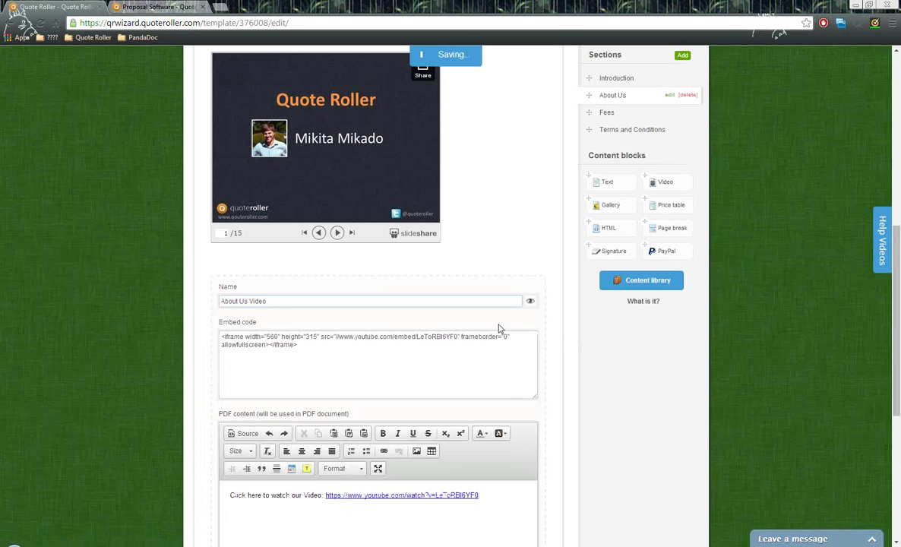
{"action": "scroll", "coordinate": [286, 261], "scroll_direction": "down", "scroll_amount": 1}
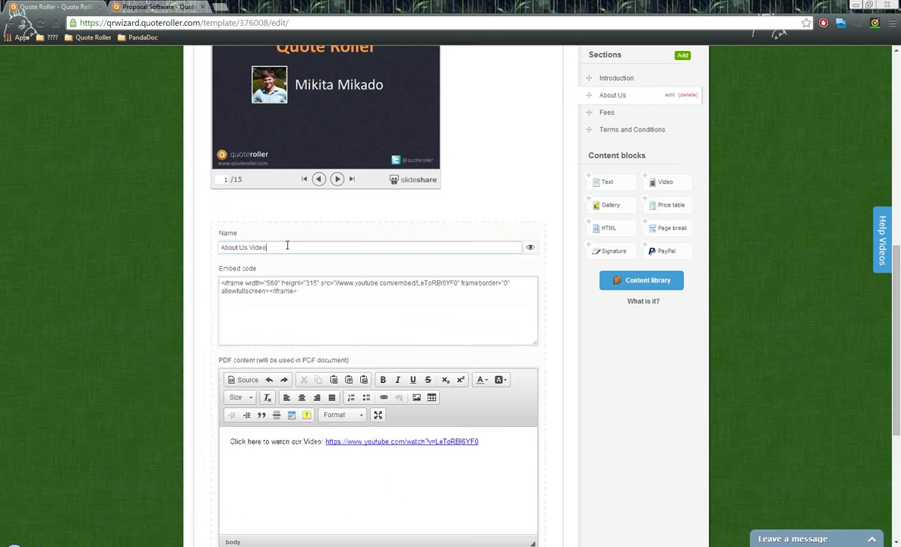
{"action": "left_click_drag", "start_coordinate": [286, 246], "coordinate": [180, 246]}
{"action": "left_click_drag", "start_coordinate": [308, 301], "coordinate": [194, 286]}
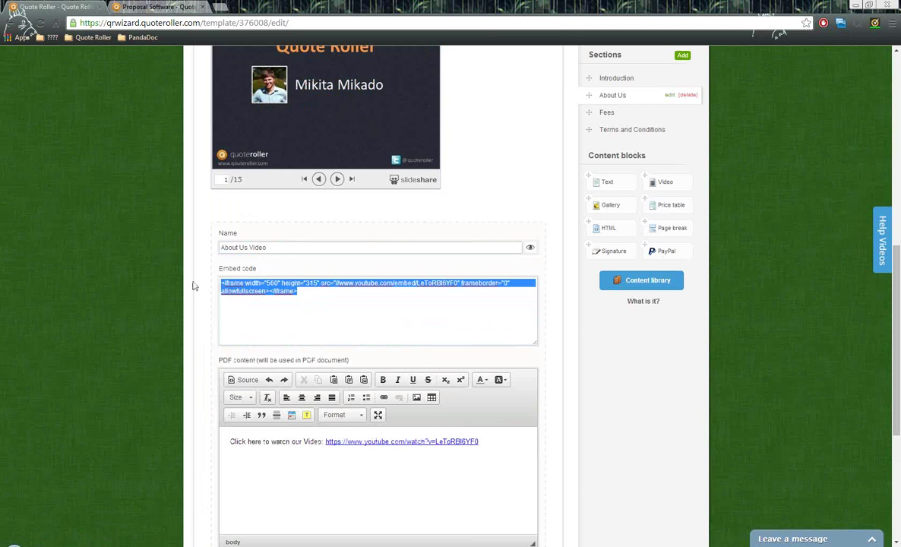
{"action": "left_click", "coordinate": [306, 303]}
{"action": "scroll", "coordinate": [340, 304], "scroll_direction": "down", "scroll_amount": 1}
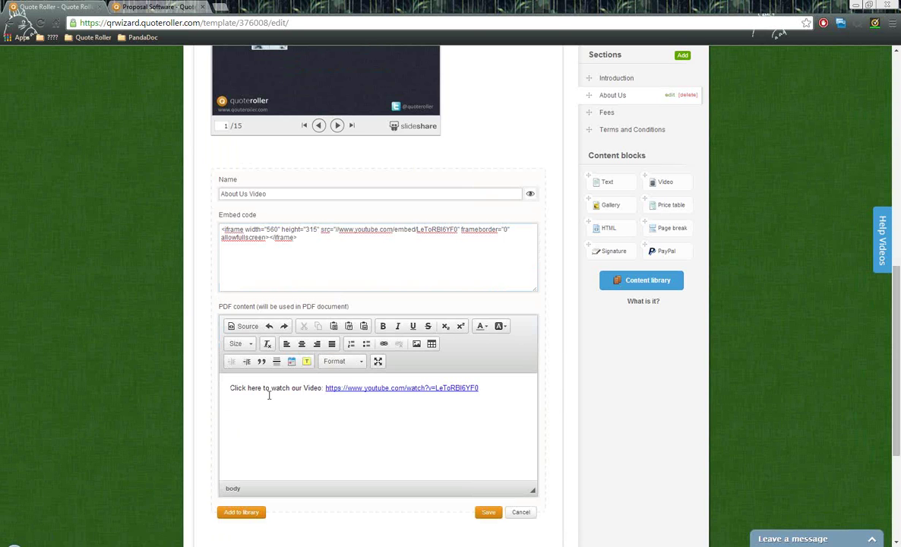
{"action": "left_click_drag", "start_coordinate": [503, 399], "coordinate": [325, 391]}
{"action": "left_click", "coordinate": [374, 411]}
{"action": "left_click", "coordinate": [489, 513]}
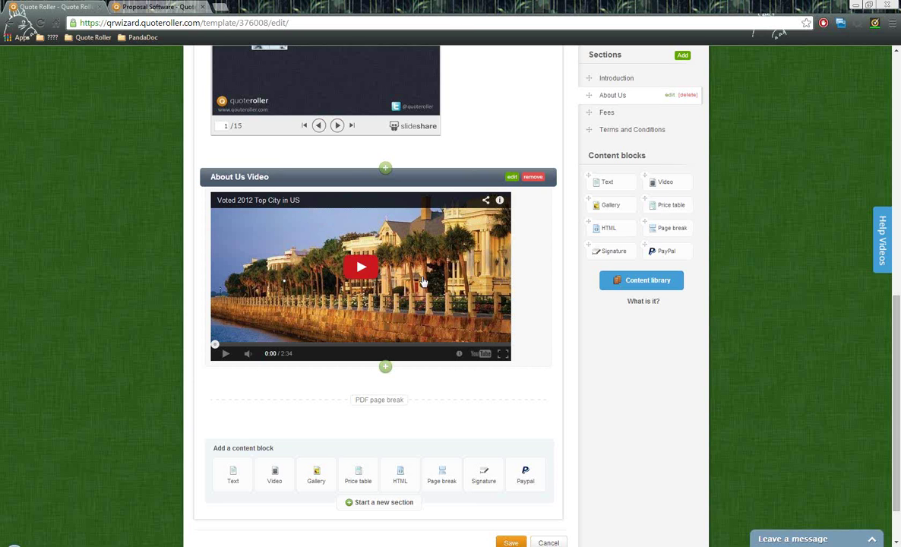
{"action": "scroll", "coordinate": [589, 332], "scroll_direction": "up", "scroll_amount": 2}
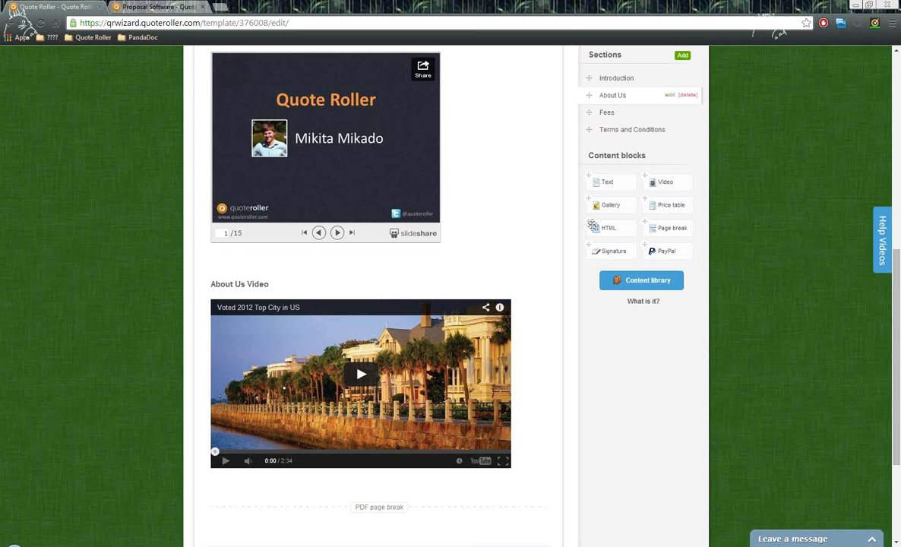
{"action": "scroll", "coordinate": [723, 149], "scroll_direction": "up", "scroll_amount": 3}
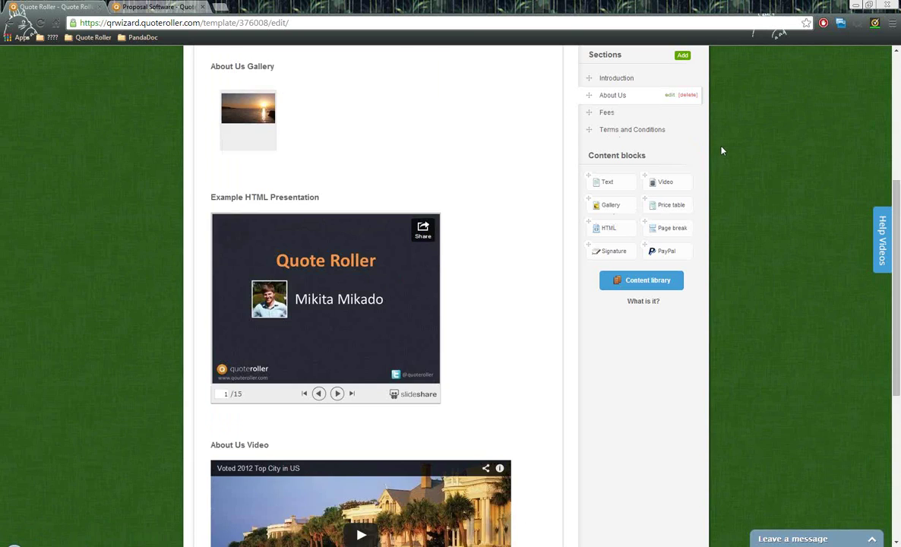
{"action": "scroll", "coordinate": [723, 149], "scroll_direction": "up", "scroll_amount": 4}
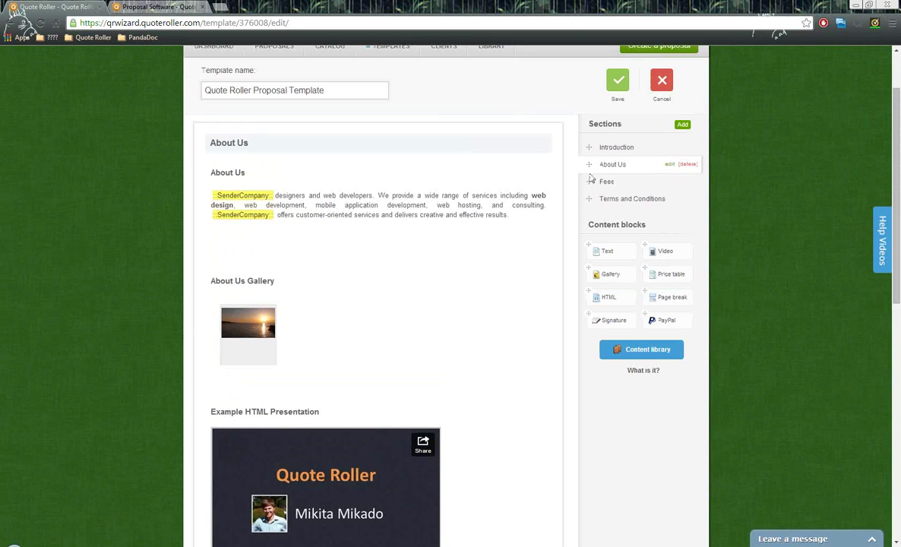
- In the Fees section, show the price table placement and layouts, then preview the second layout
{"action": "left_click", "coordinate": [602, 183]}
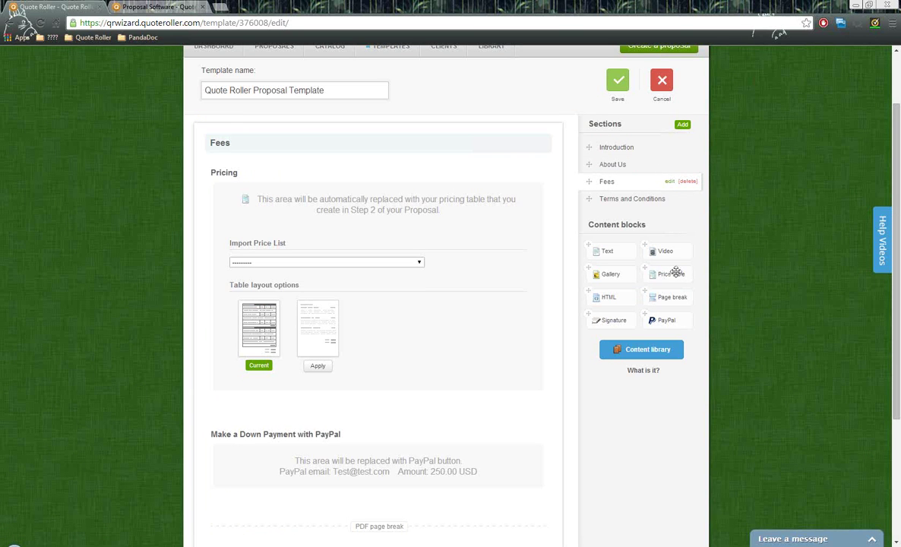
{"action": "mouse_move", "coordinate": [678, 273]}
{"action": "left_mouse_down"}
{"action": "mouse_move", "coordinate": [423, 175]}
{"action": "mouse_move", "coordinate": [547, 235]}
{"action": "mouse_move", "coordinate": [669, 275]}
{"action": "left_mouse_up"}
{"action": "mouse_move", "coordinate": [354, 199]}
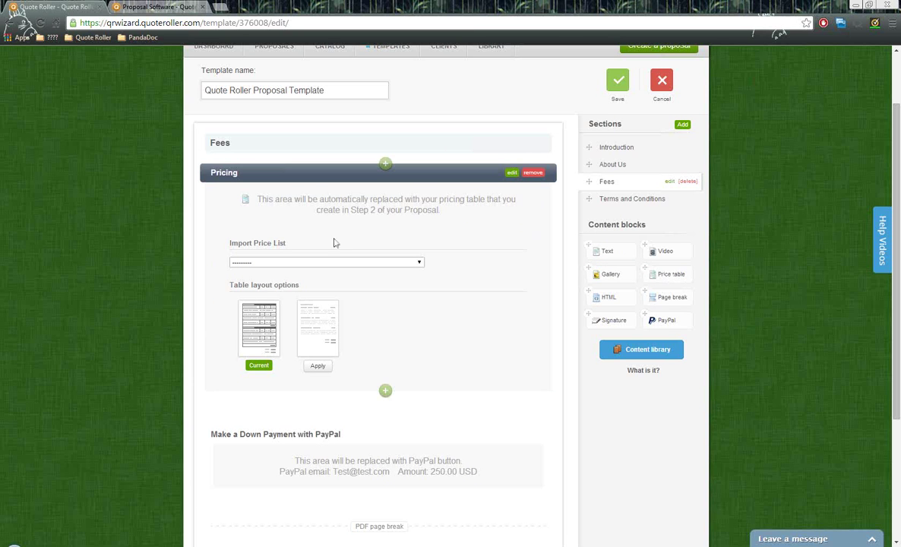
{"action": "left_click_drag", "start_coordinate": [232, 288], "coordinate": [303, 292]}
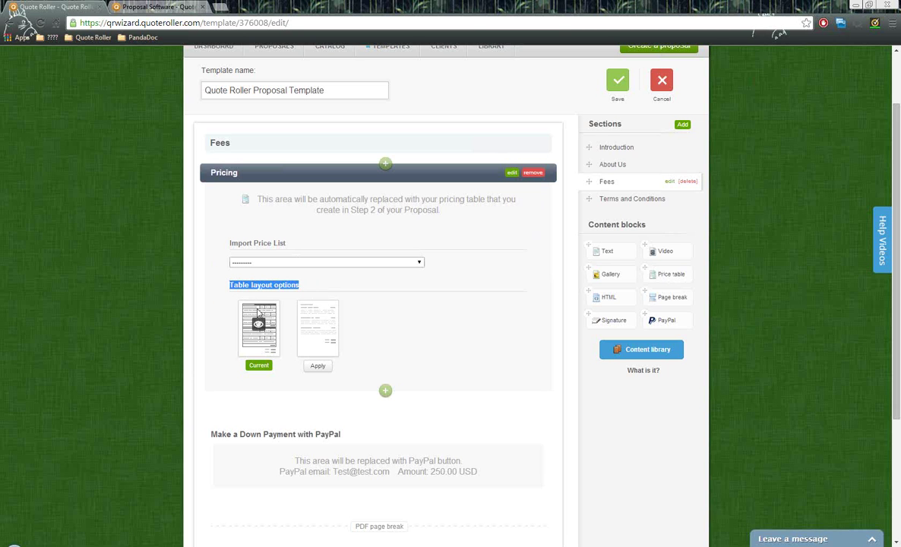
{"action": "mouse_move", "coordinate": [260, 331]}
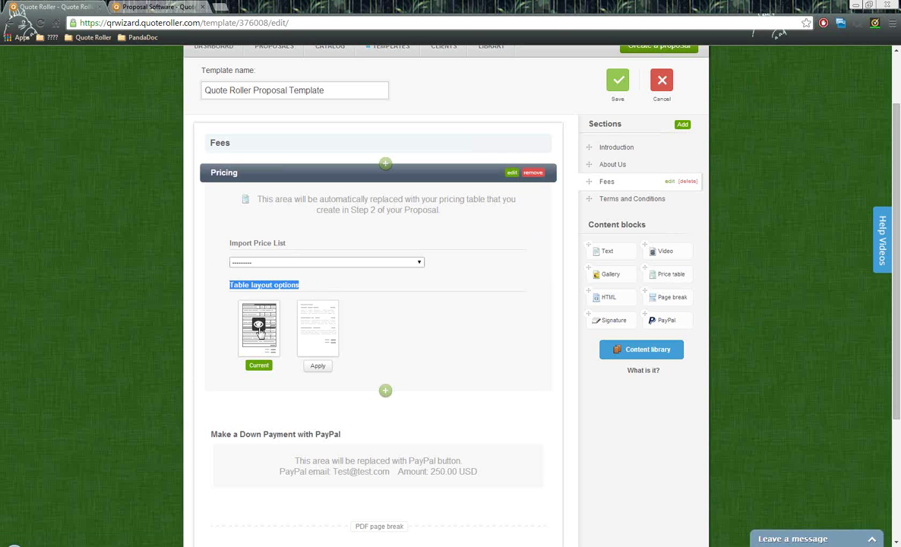
{"action": "left_click", "coordinate": [321, 327]}
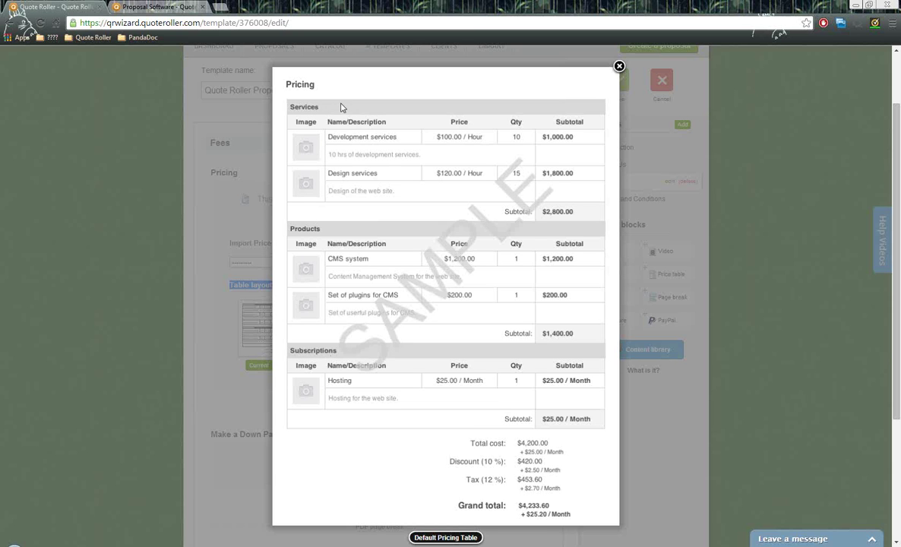
- Close both pricing table previews to return to the Fees section's Pricing block
{"action": "left_click", "coordinate": [620, 67]}
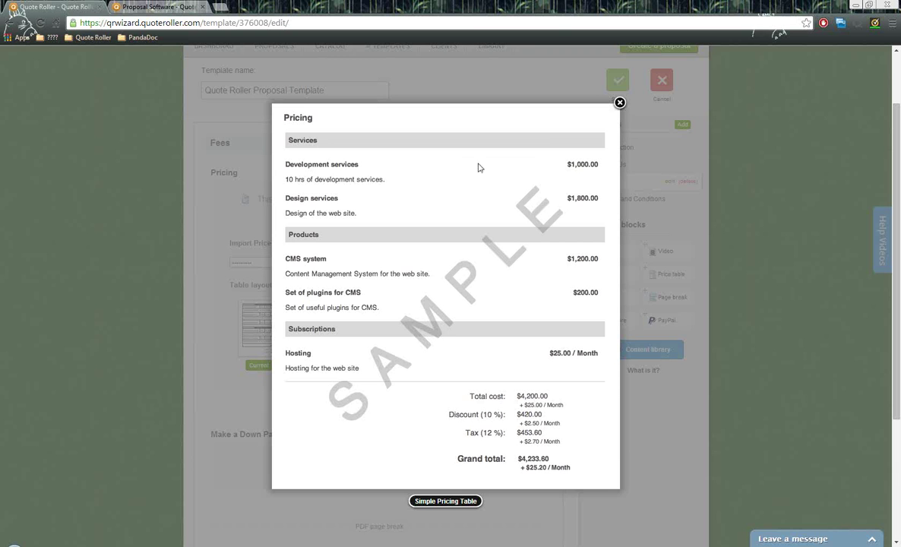
{"action": "left_click", "coordinate": [620, 103]}
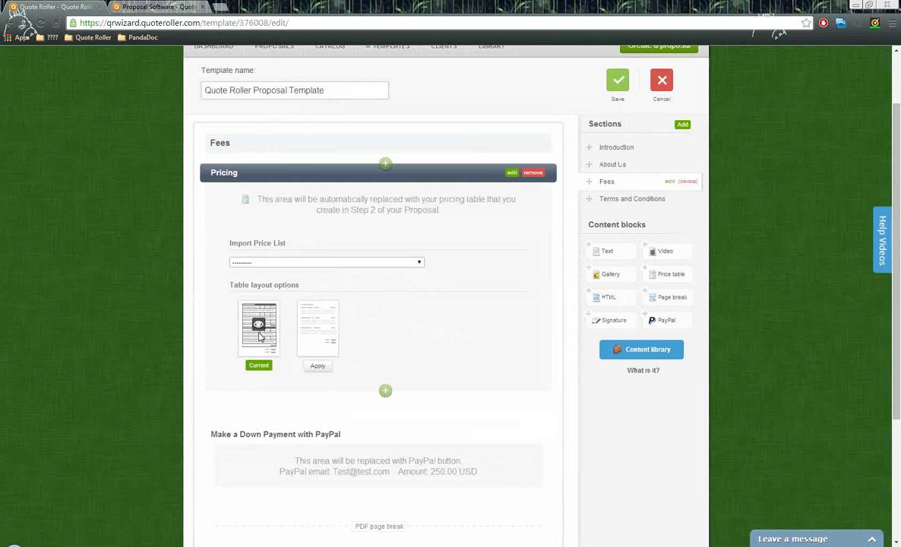
- Review the PayPal block's name, email, 250.00 amount and USD currency, then save it
{"action": "scroll", "coordinate": [454, 358], "scroll_direction": "down", "scroll_amount": 2}
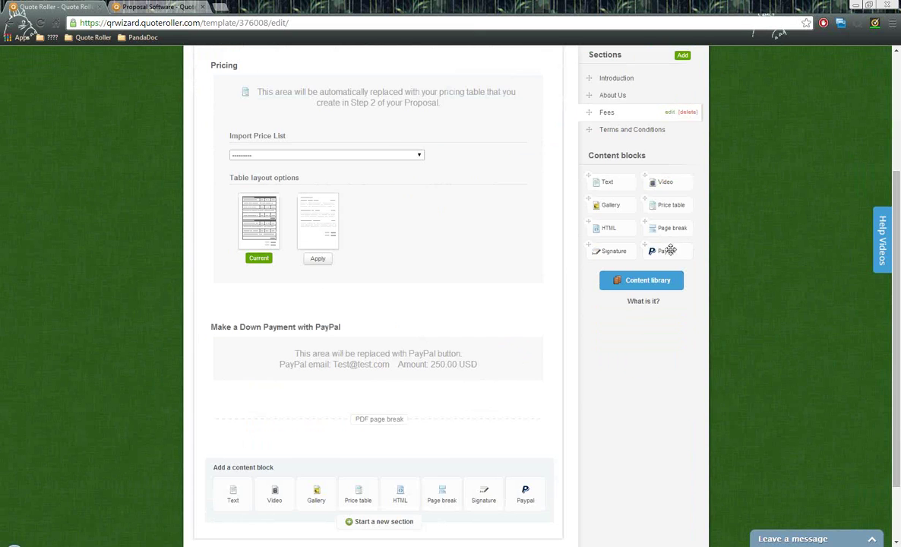
{"action": "left_click_drag", "start_coordinate": [667, 249], "coordinate": [619, 242]}
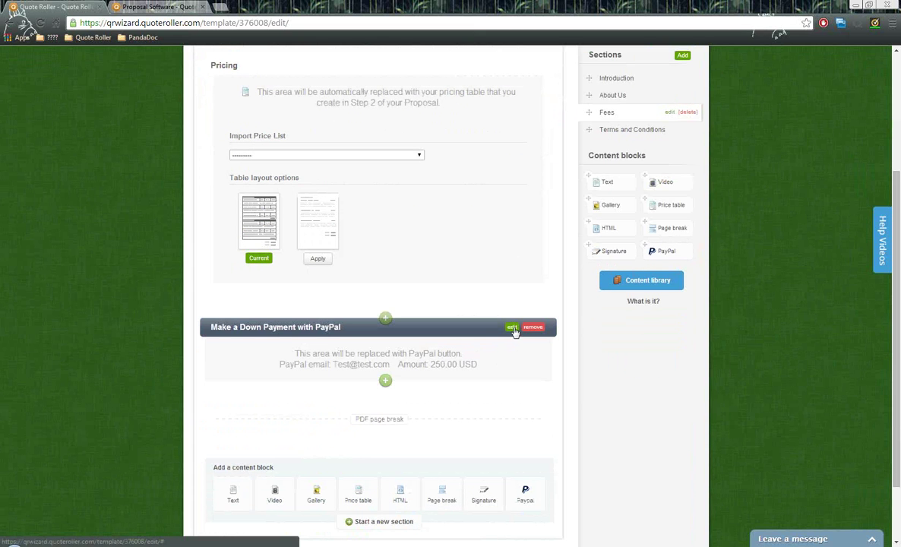
{"action": "left_click", "coordinate": [513, 328]}
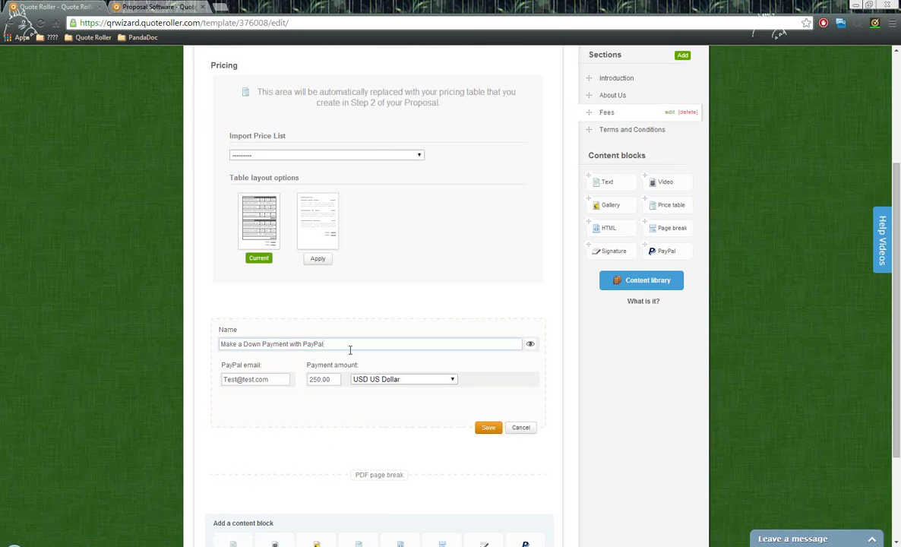
{"action": "left_click_drag", "start_coordinate": [326, 344], "coordinate": [310, 344]}
{"action": "triple_click", "coordinate": [277, 343]}
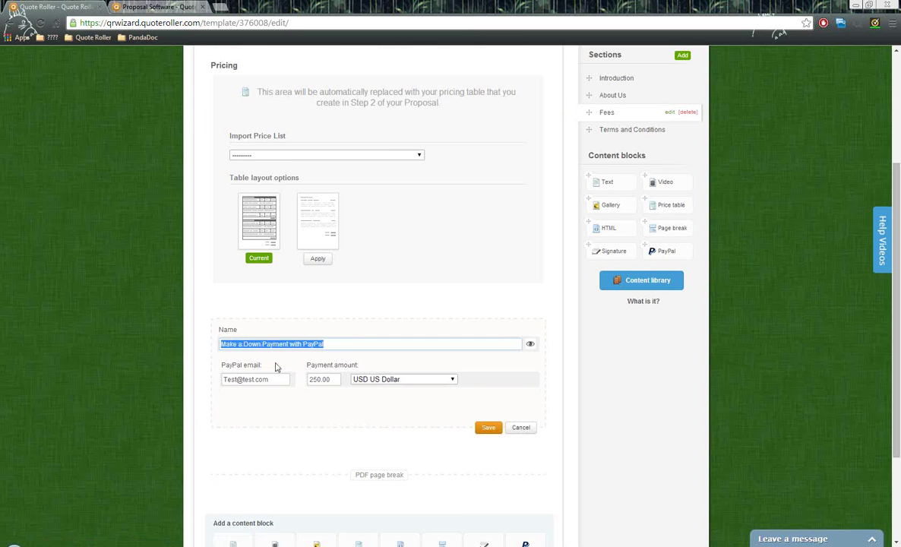
{"action": "left_click_drag", "start_coordinate": [272, 380], "coordinate": [194, 380]}
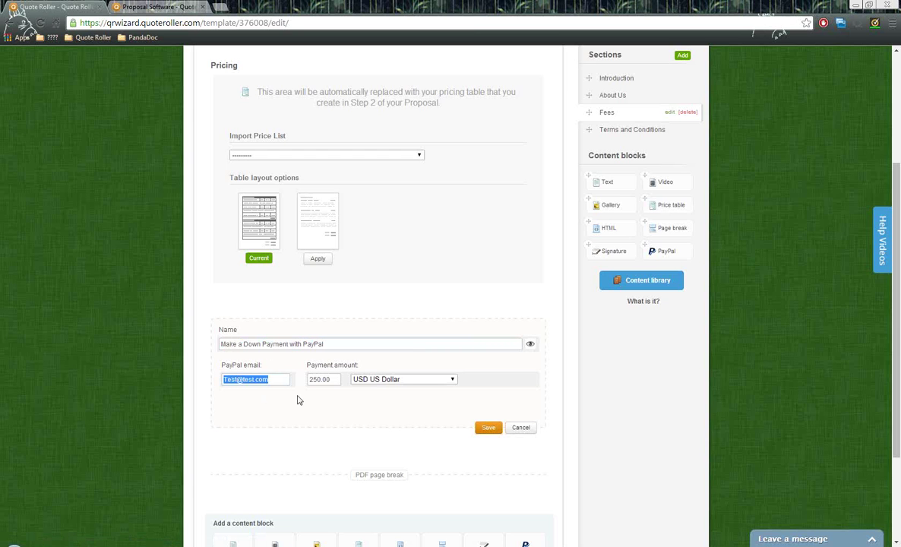
{"action": "left_click_drag", "start_coordinate": [335, 380], "coordinate": [302, 381]}
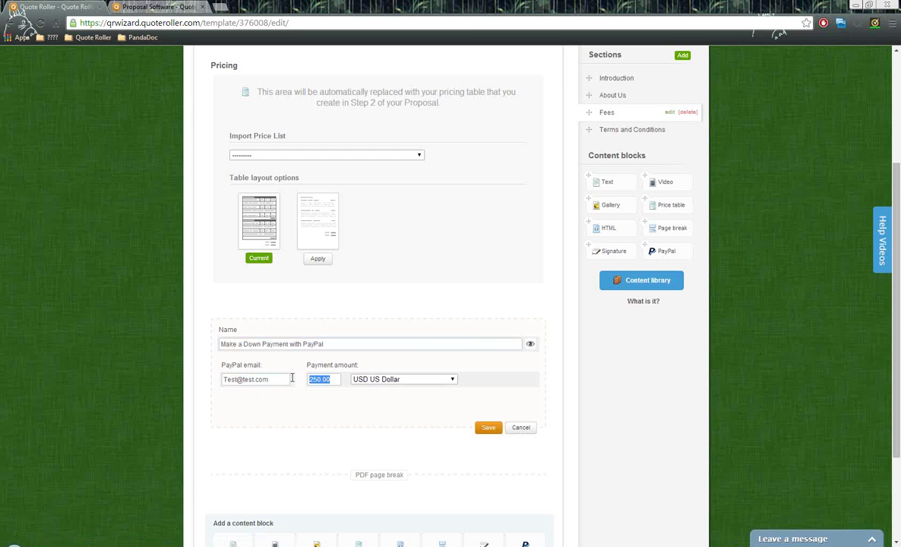
{"action": "left_click", "coordinate": [406, 383]}
{"action": "left_click", "coordinate": [404, 377]}
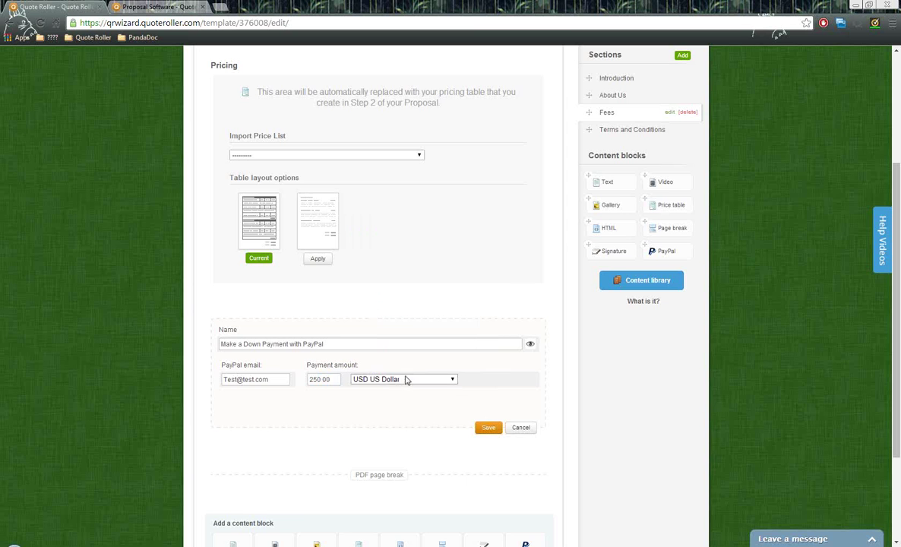
{"action": "left_click", "coordinate": [488, 429]}
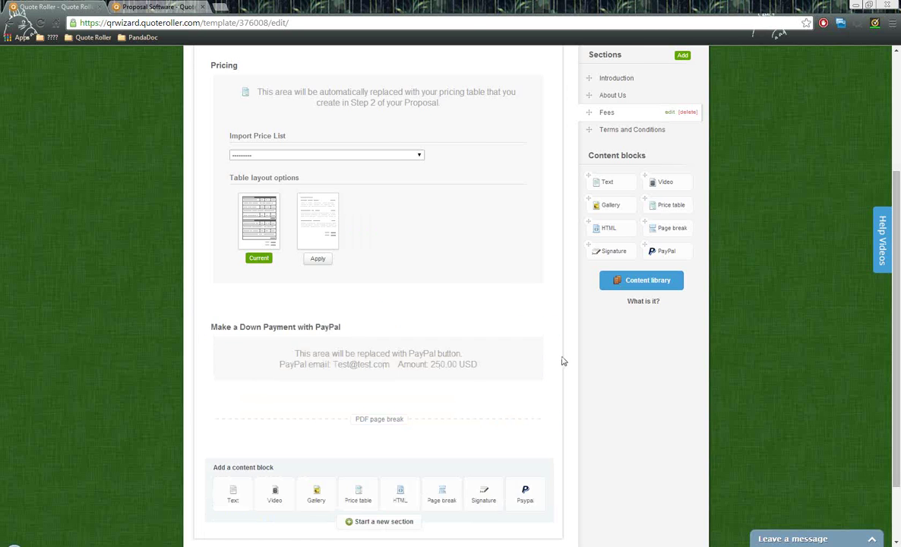
- Switch to the template's Terms and Conditions section
{"action": "mouse_move", "coordinate": [461, 398]}
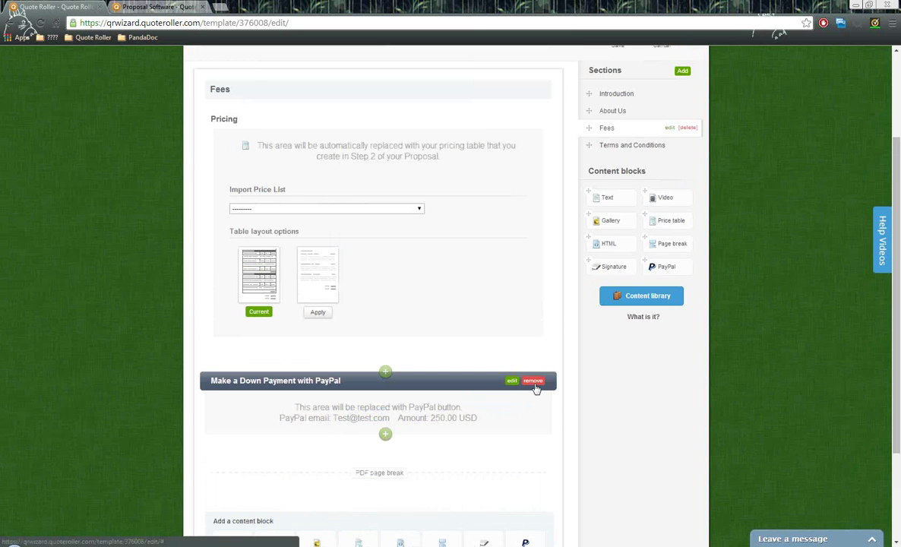
{"action": "scroll", "coordinate": [612, 334], "scroll_direction": "up", "scroll_amount": 2}
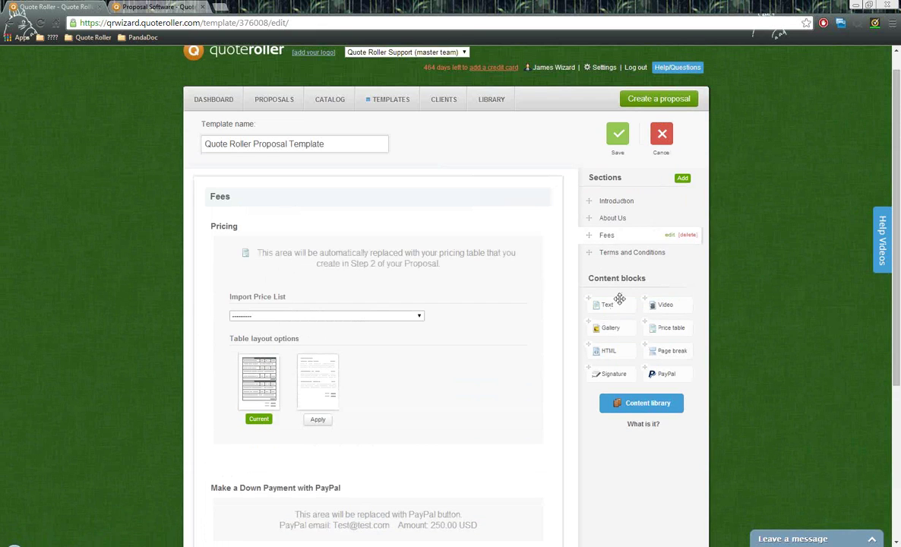
{"action": "left_click", "coordinate": [622, 254]}
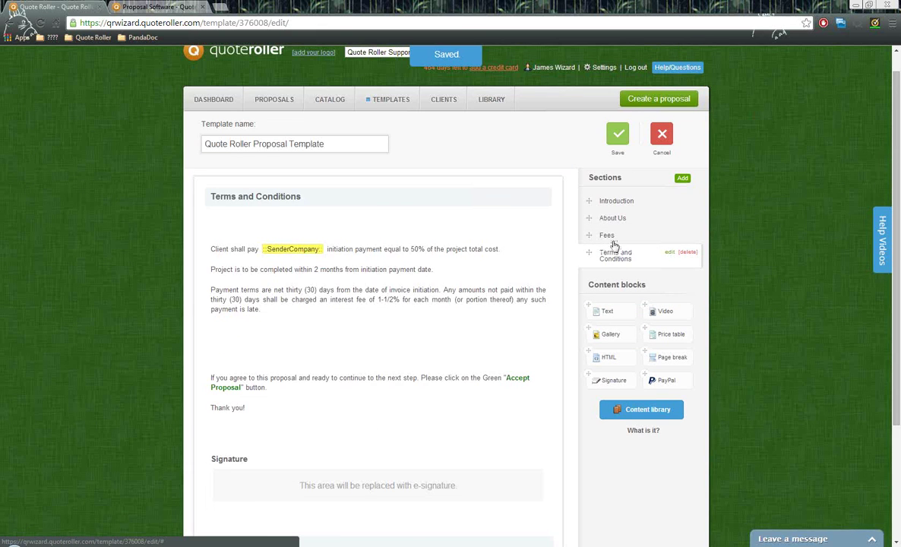
{"action": "scroll", "coordinate": [584, 243], "scroll_direction": "down", "scroll_amount": 1}
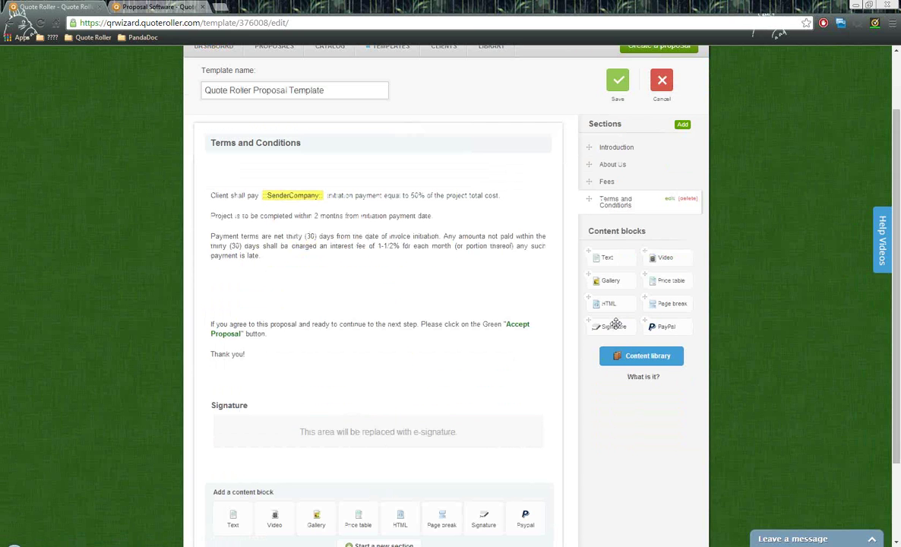
{"action": "mouse_move", "coordinate": [616, 325]}
{"action": "left_mouse_down"}
{"action": "mouse_move", "coordinate": [565, 326]}
{"action": "mouse_move", "coordinate": [396, 398]}
{"action": "mouse_move", "coordinate": [623, 350]}
{"action": "mouse_move", "coordinate": [564, 301]}
{"action": "left_mouse_up"}
{"action": "mouse_move", "coordinate": [601, 327]}
{"action": "left_mouse_down"}
{"action": "mouse_move", "coordinate": [470, 389]}
{"action": "mouse_move", "coordinate": [429, 445]}
{"action": "mouse_move", "coordinate": [583, 367]}
{"action": "mouse_move", "coordinate": [590, 329]}
{"action": "mouse_move", "coordinate": [618, 287]}
{"action": "left_mouse_up"}
{"action": "mouse_move", "coordinate": [614, 259]}
{"action": "left_mouse_down"}
{"action": "mouse_move", "coordinate": [405, 435]}
{"action": "mouse_move", "coordinate": [383, 382]}
{"action": "mouse_move", "coordinate": [413, 403]}
{"action": "mouse_move", "coordinate": [488, 394]}
{"action": "left_mouse_up"}
- Open the Introduction section and view the Overview block in its editor, closing it unchanged
{"action": "left_click", "coordinate": [617, 148]}
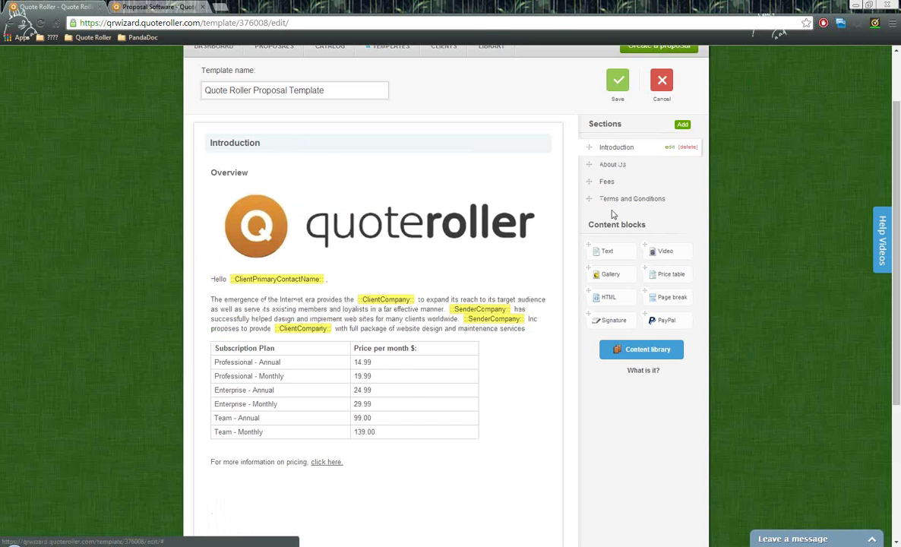
{"action": "scroll", "coordinate": [570, 201], "scroll_direction": "up", "scroll_amount": 1}
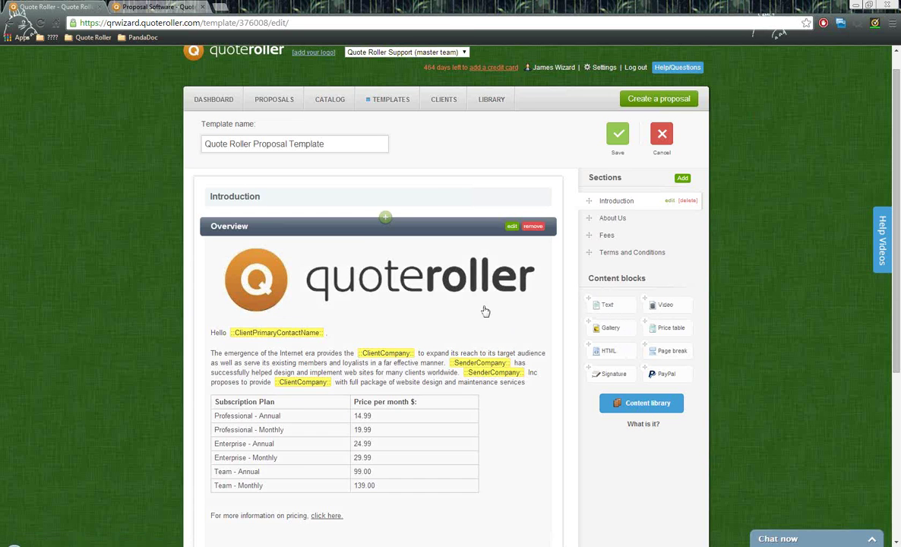
{"action": "scroll", "coordinate": [449, 300], "scroll_direction": "down", "scroll_amount": 1}
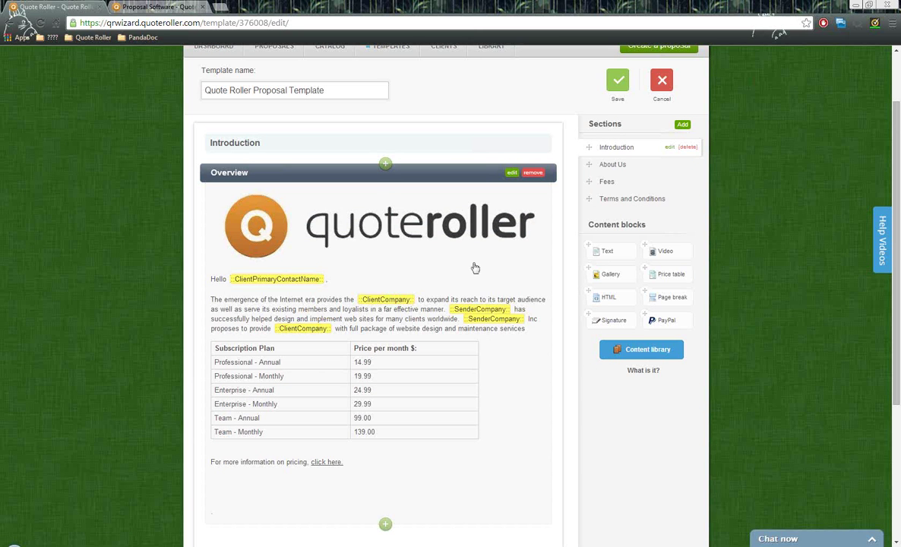
{"action": "left_click", "coordinate": [513, 175]}
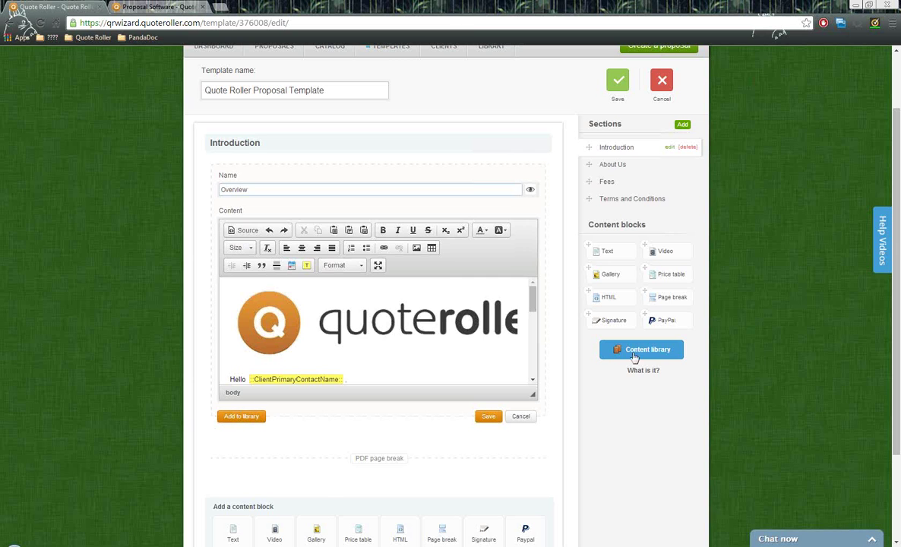
{"action": "left_click", "coordinate": [522, 417]}
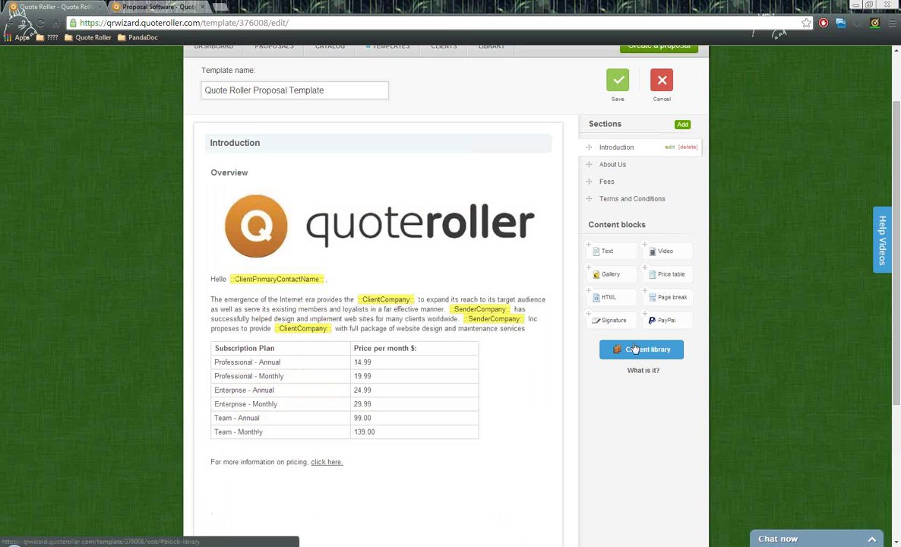
{"action": "left_click", "coordinate": [656, 351]}
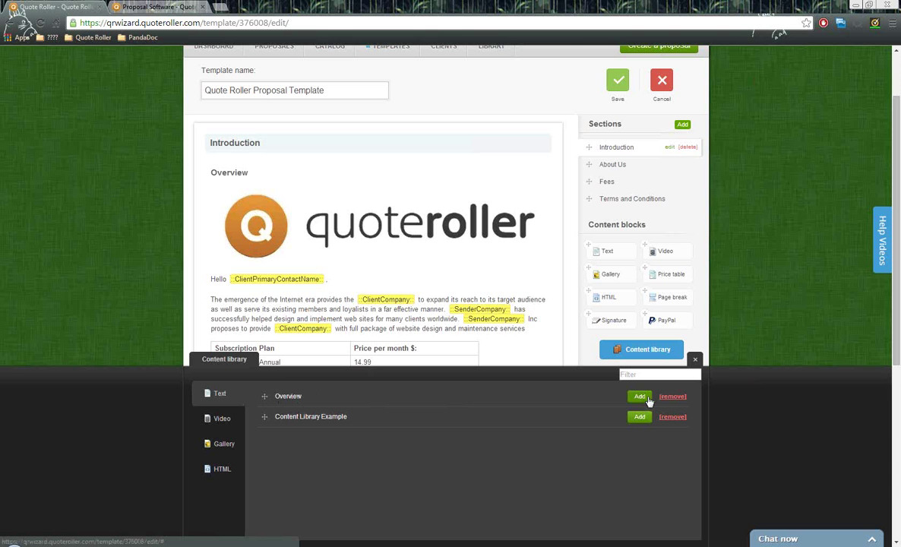
{"action": "left_click", "coordinate": [694, 360]}
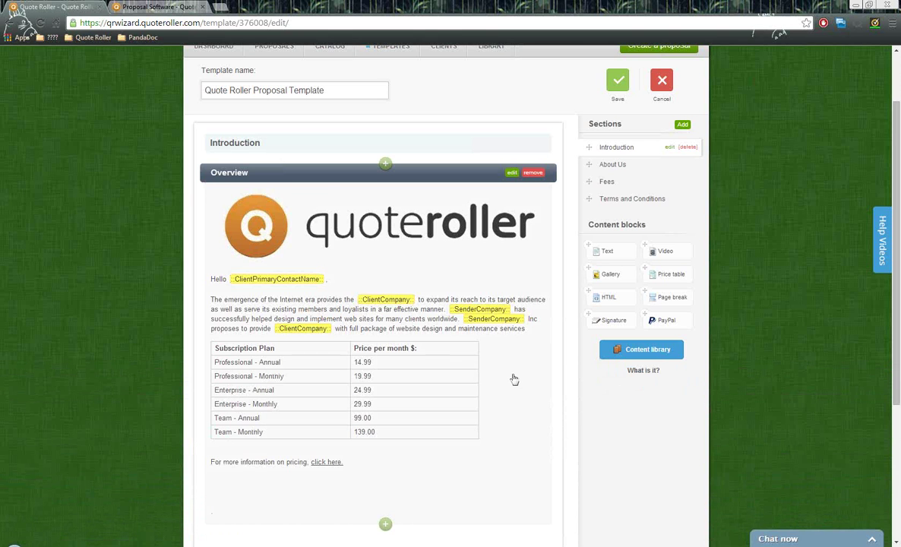
{"action": "scroll", "coordinate": [515, 379], "scroll_direction": "down", "scroll_amount": 1}
{"action": "scroll", "coordinate": [514, 379], "scroll_direction": "up", "scroll_amount": 1}
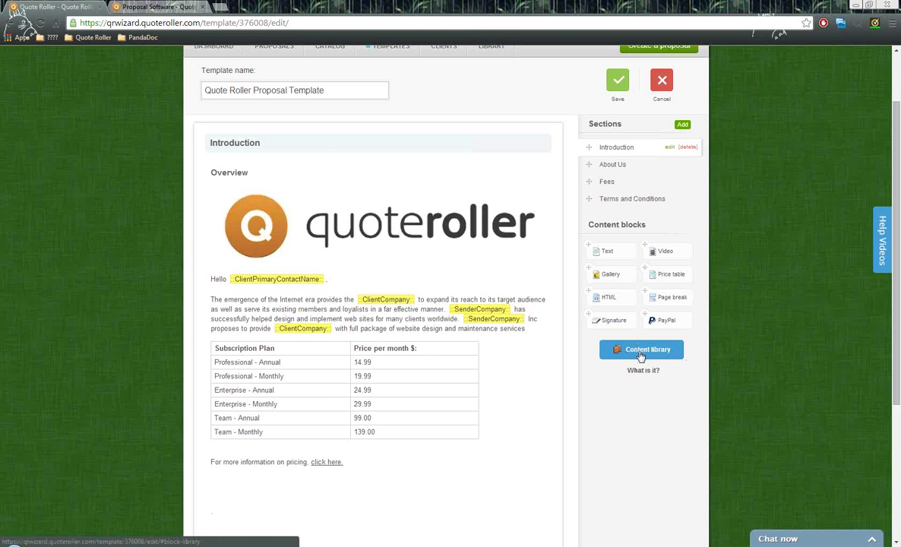
{"action": "scroll", "coordinate": [641, 356], "scroll_direction": "up", "scroll_amount": 1}
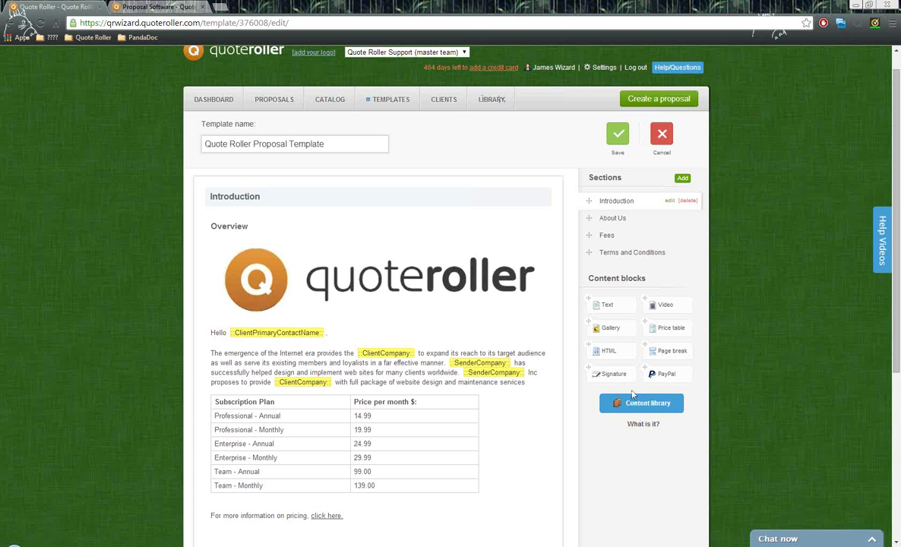
{"action": "scroll", "coordinate": [573, 393], "scroll_direction": "up", "scroll_amount": 1}
- Exit edit mode and apply the Urban 2 design to the template
{"action": "left_click", "coordinate": [659, 159]}
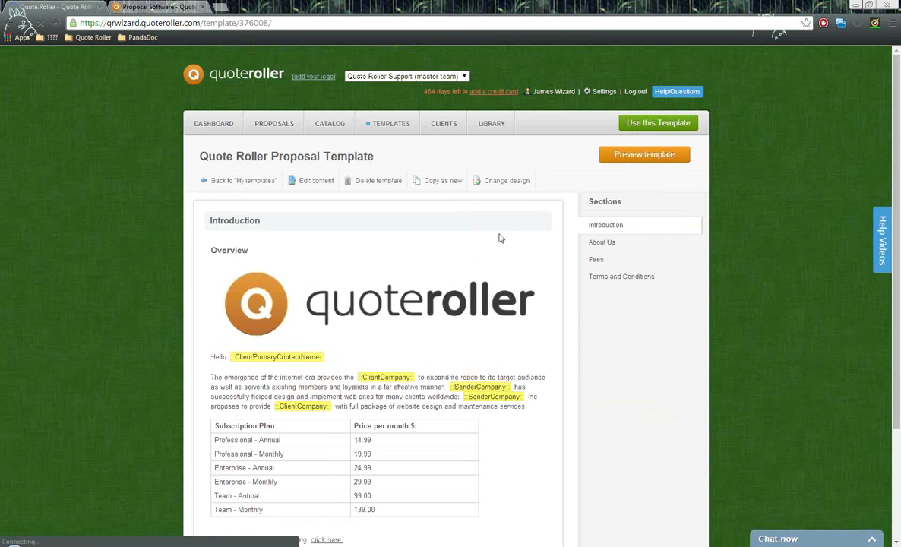
{"action": "left_click", "coordinate": [509, 181]}
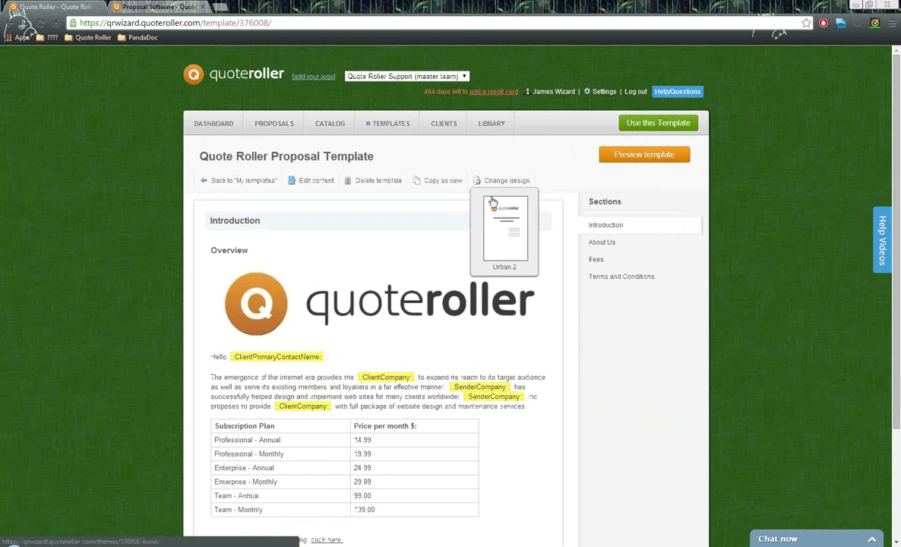
{"action": "mouse_move", "coordinate": [509, 183]}
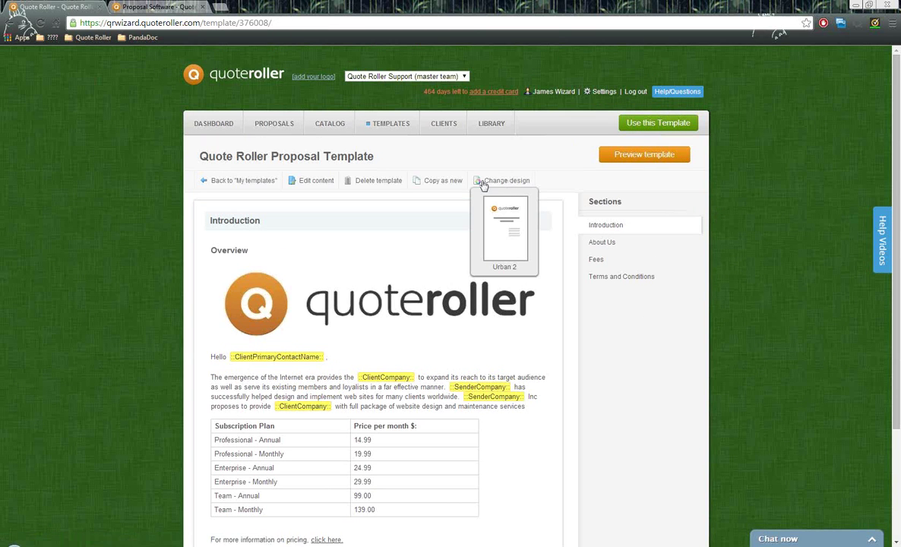
{"action": "left_click", "coordinate": [499, 219]}
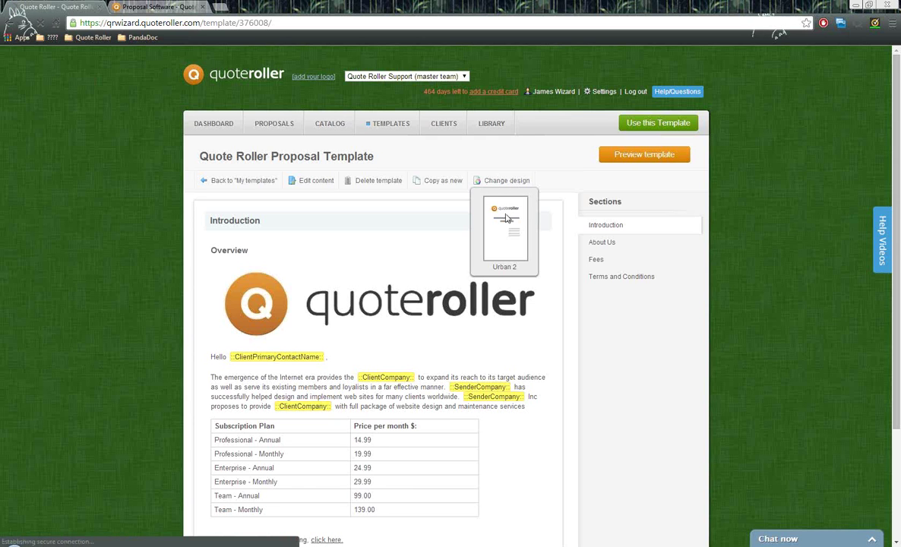
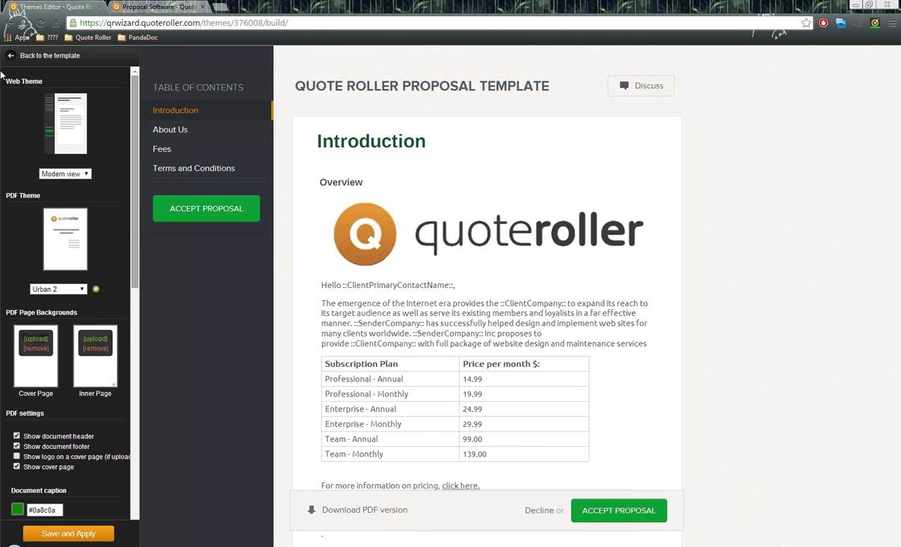
- Preview the classic web theme layout, then keep the modern layout
{"action": "left_click_drag", "start_coordinate": [43, 79], "coordinate": [4, 76]}
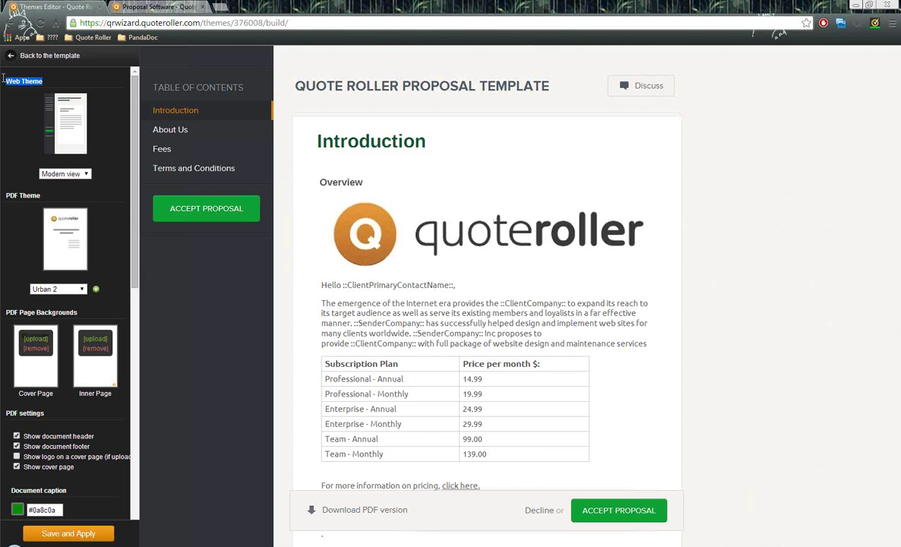
{"action": "left_click", "coordinate": [80, 174]}
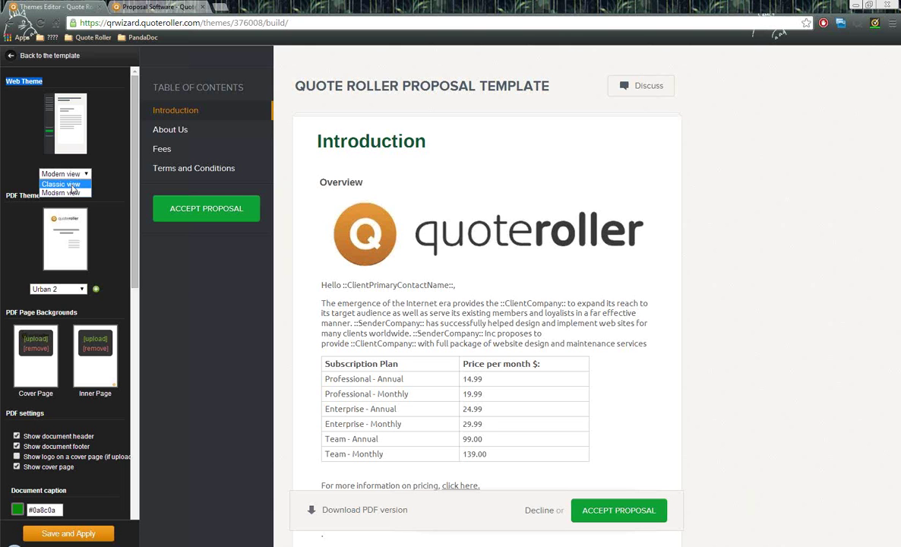
{"action": "left_click", "coordinate": [72, 185]}
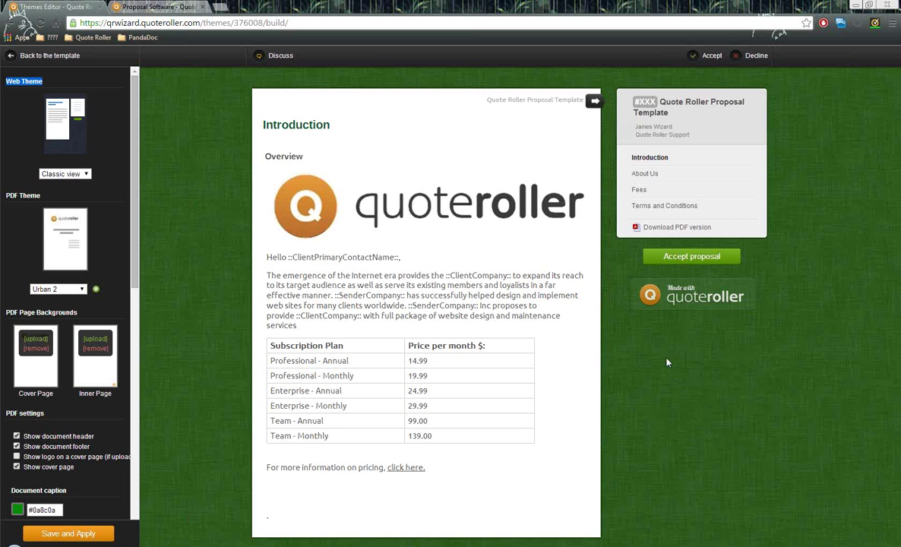
{"action": "left_click", "coordinate": [76, 174]}
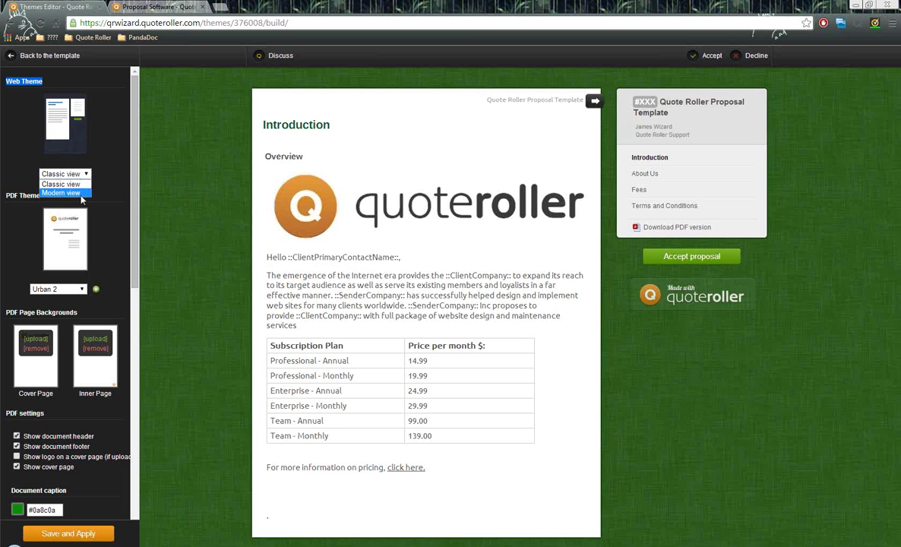
{"action": "left_click", "coordinate": [81, 196]}
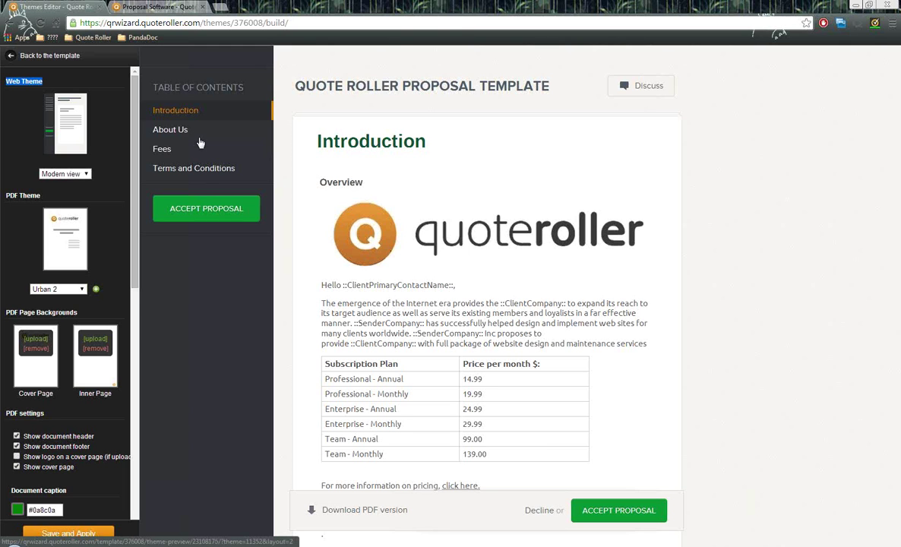
{"action": "left_click", "coordinate": [83, 174]}
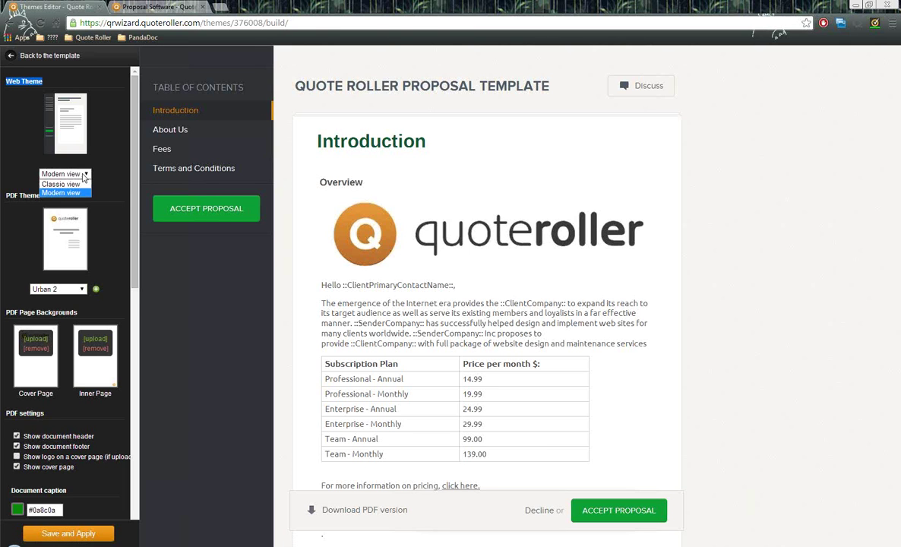
{"action": "left_click", "coordinate": [84, 177]}
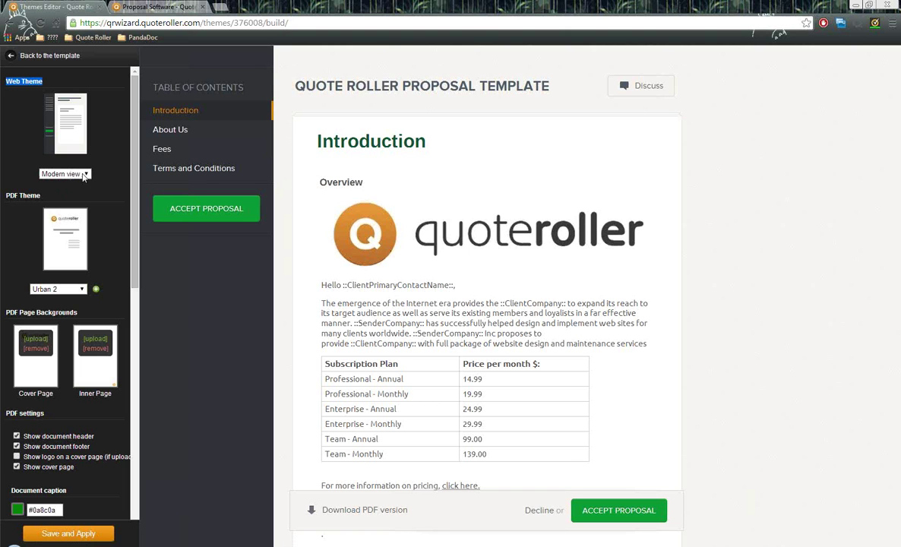
{"action": "left_click", "coordinate": [83, 176]}
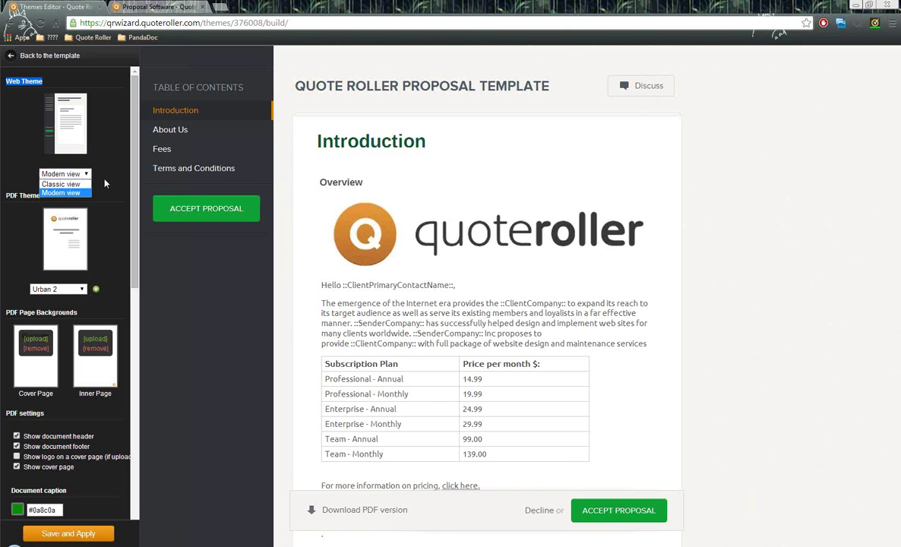
{"action": "left_click", "coordinate": [105, 181]}
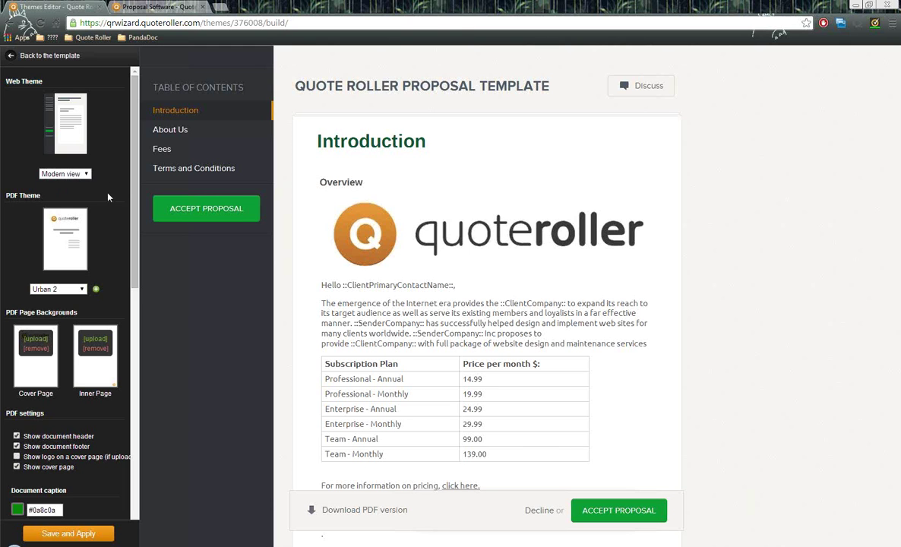
- Point out the PDF theme and PDF page backgrounds settings
{"action": "left_click_drag", "start_coordinate": [33, 197], "coordinate": [4, 196]}
{"action": "left_click", "coordinate": [95, 198]}
{"action": "scroll", "coordinate": [109, 220], "scroll_direction": "down", "scroll_amount": 1}
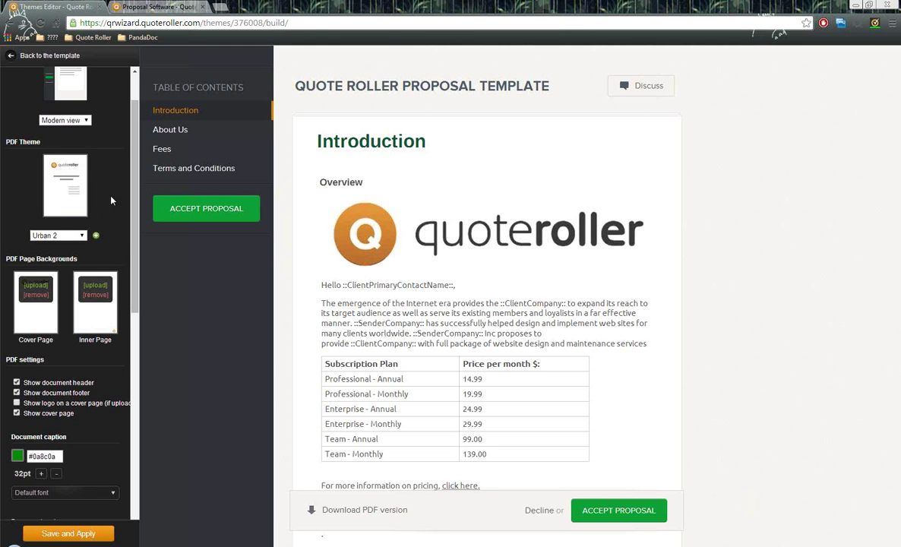
{"action": "scroll", "coordinate": [105, 179], "scroll_direction": "down", "scroll_amount": 3}
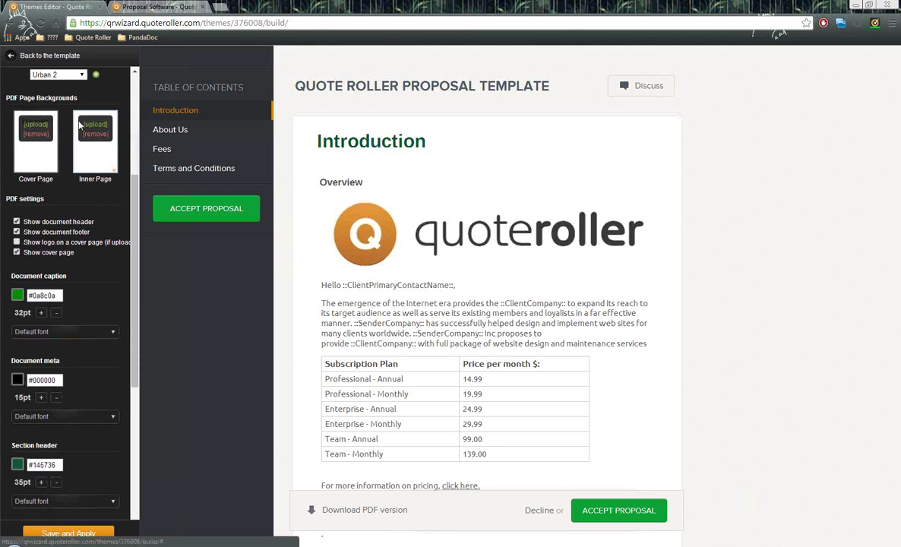
{"action": "left_click_drag", "start_coordinate": [78, 97], "coordinate": [4, 95]}
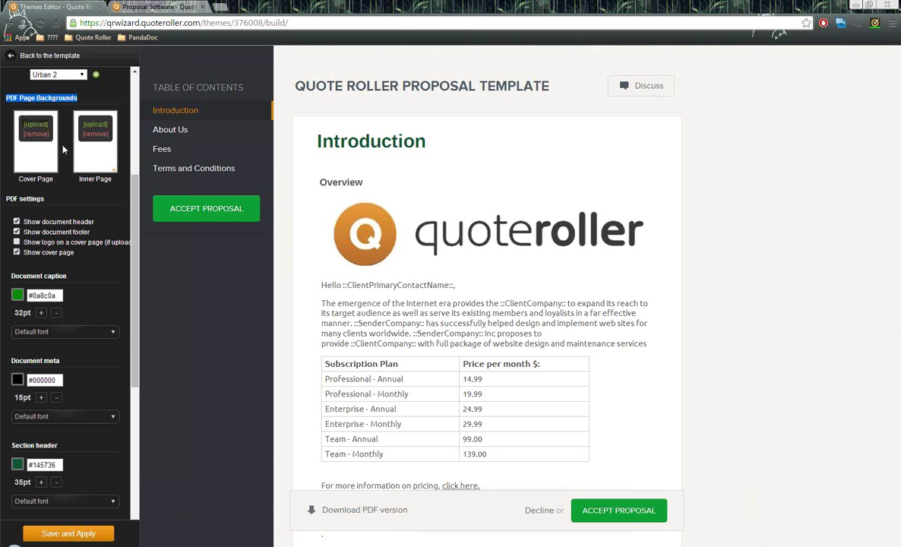
{"action": "left_click_drag", "start_coordinate": [46, 199], "coordinate": [31, 199]}
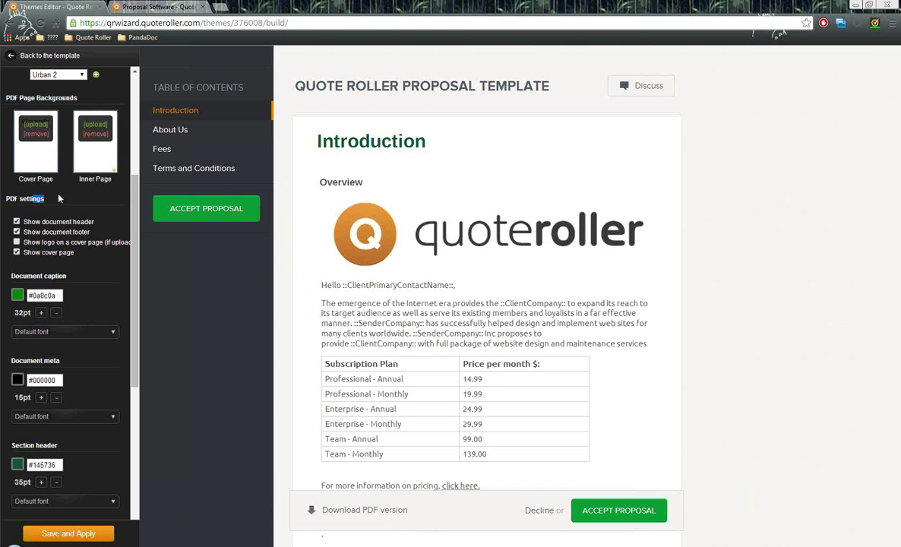
{"action": "left_click_drag", "start_coordinate": [34, 199], "coordinate": [17, 199]}
{"action": "left_click", "coordinate": [67, 209]}
{"action": "scroll", "coordinate": [95, 202], "scroll_direction": "down", "scroll_amount": 2}
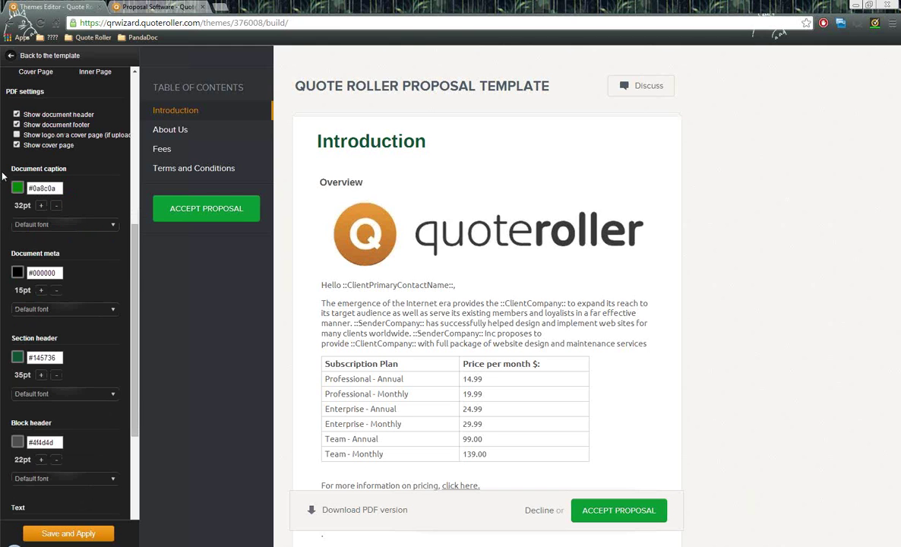
- Highlight the Document caption and Section header style settings
{"action": "left_click_drag", "start_coordinate": [9, 163], "coordinate": [59, 163]}
{"action": "scroll", "coordinate": [90, 236], "scroll_direction": "up", "scroll_amount": 1}
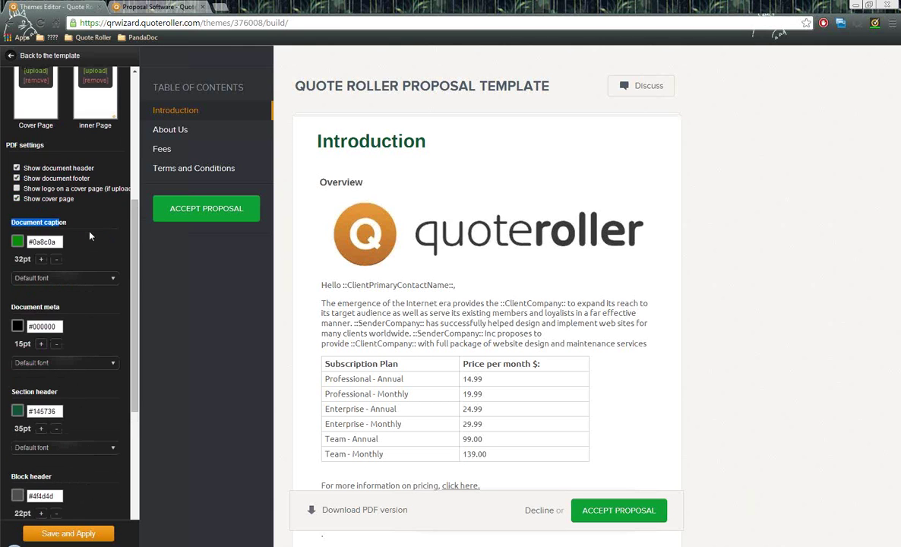
{"action": "scroll", "coordinate": [91, 243], "scroll_direction": "down", "scroll_amount": 1}
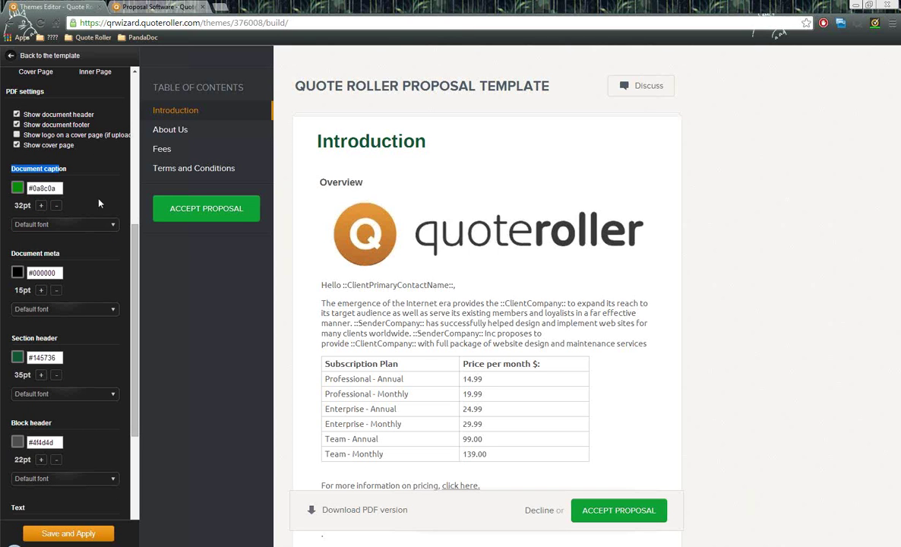
{"action": "left_click", "coordinate": [70, 173]}
{"action": "left_click_drag", "start_coordinate": [59, 169], "coordinate": [17, 171]}
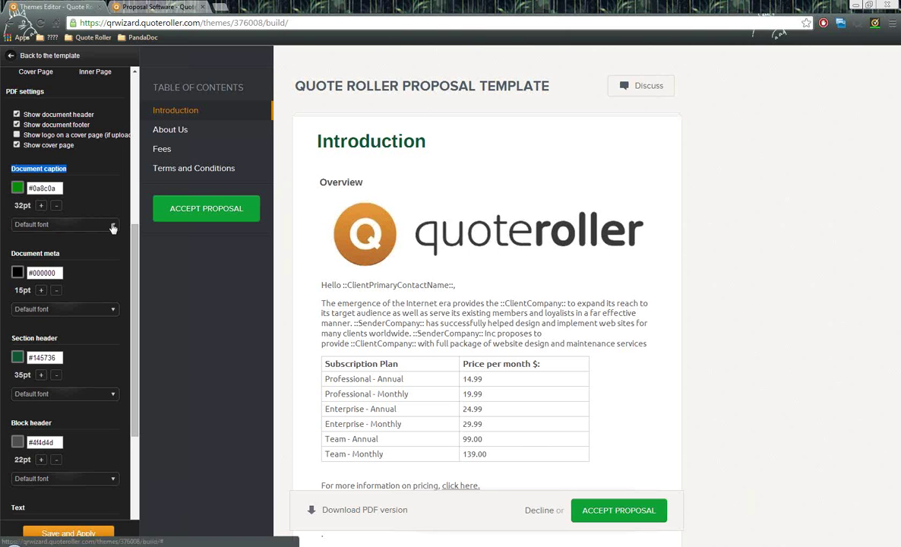
{"action": "left_click", "coordinate": [64, 168]}
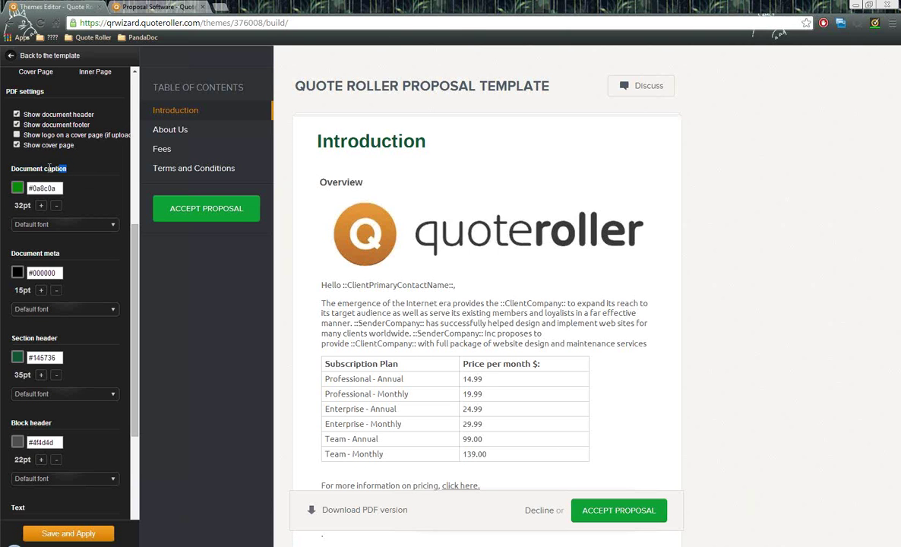
{"action": "left_click_drag", "start_coordinate": [50, 168], "coordinate": [9, 168]}
{"action": "scroll", "coordinate": [73, 180], "scroll_direction": "down", "scroll_amount": 1}
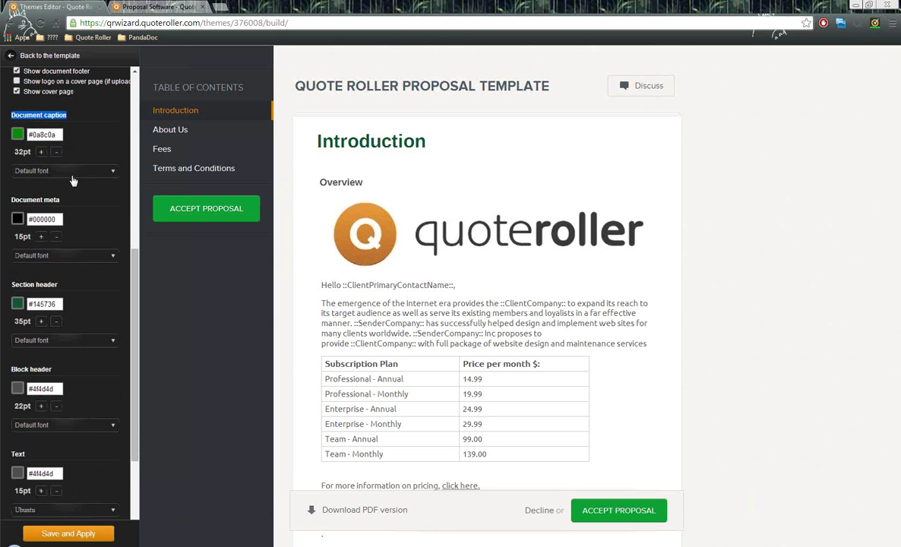
{"action": "left_click_drag", "start_coordinate": [67, 201], "coordinate": [12, 200]}
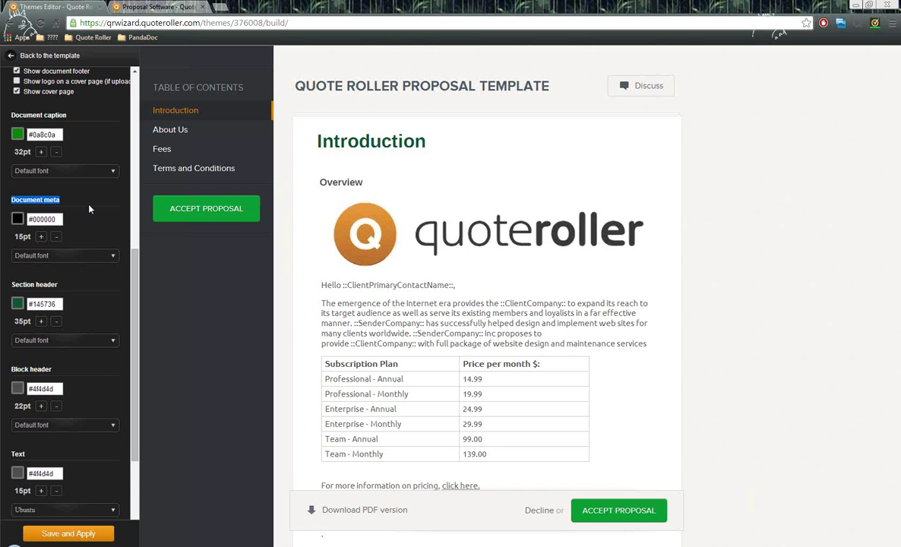
{"action": "scroll", "coordinate": [74, 223], "scroll_direction": "down", "scroll_amount": 1}
{"action": "left_click_drag", "start_coordinate": [64, 236], "coordinate": [10, 233]}
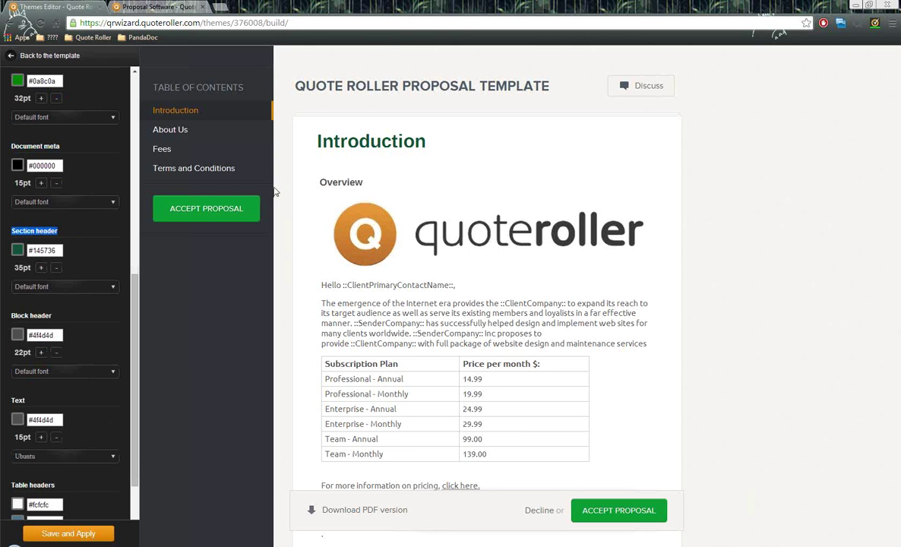
- Match Section header, Block header and body text settings to the Introduction, Overview and paragraph previews
{"action": "left_click", "coordinate": [318, 140]}
{"action": "left_click_drag", "start_coordinate": [318, 140], "coordinate": [424, 141]}
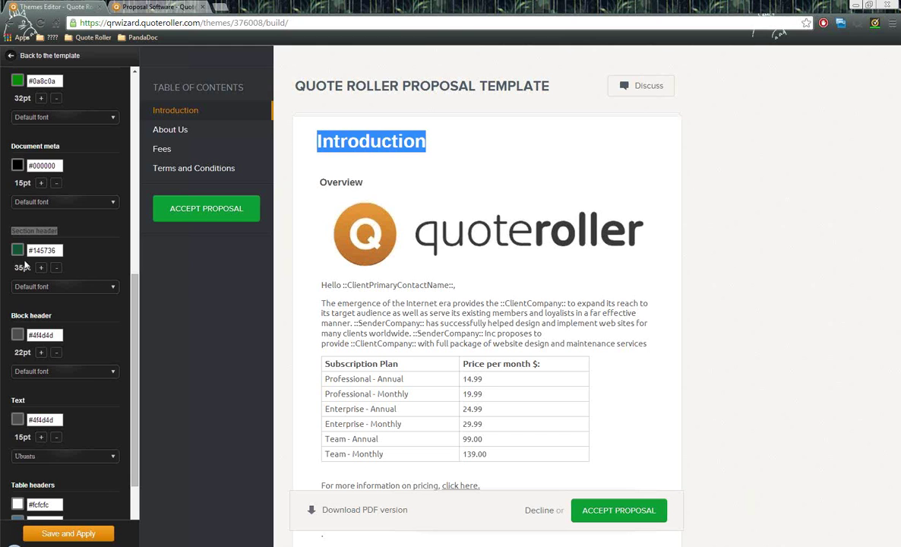
{"action": "left_click", "coordinate": [94, 262]}
{"action": "scroll", "coordinate": [94, 262], "scroll_direction": "down", "scroll_amount": 1}
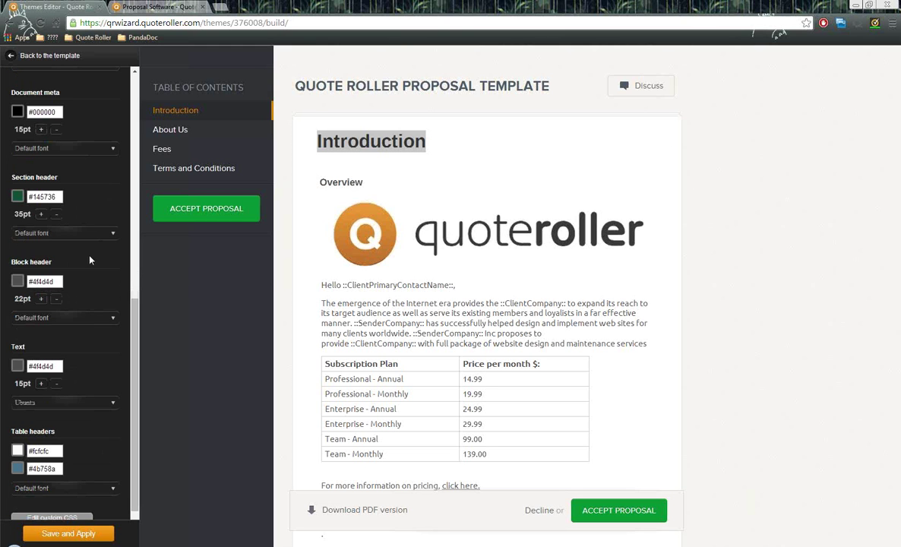
{"action": "left_click_drag", "start_coordinate": [67, 262], "coordinate": [10, 261]}
{"action": "left_click", "coordinate": [324, 193]}
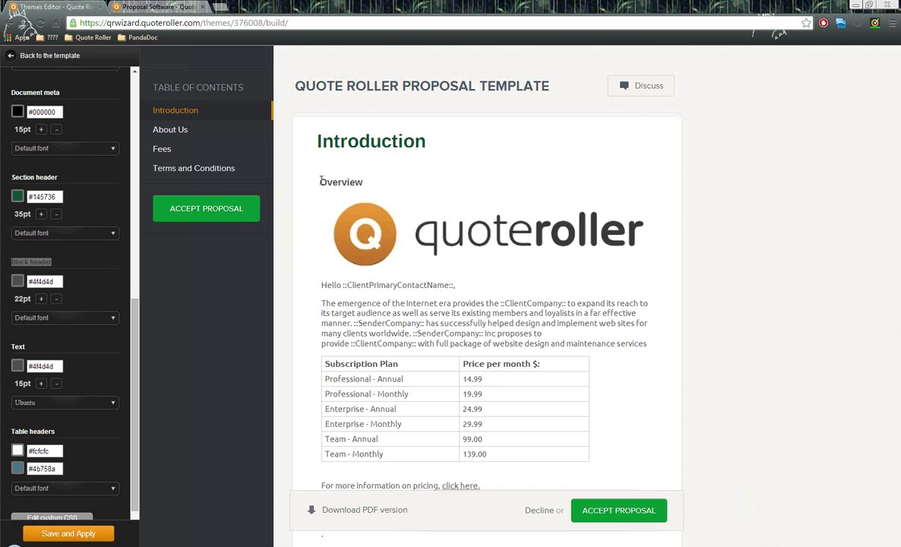
{"action": "left_click_drag", "start_coordinate": [320, 182], "coordinate": [363, 183]}
{"action": "left_click", "coordinate": [309, 187]}
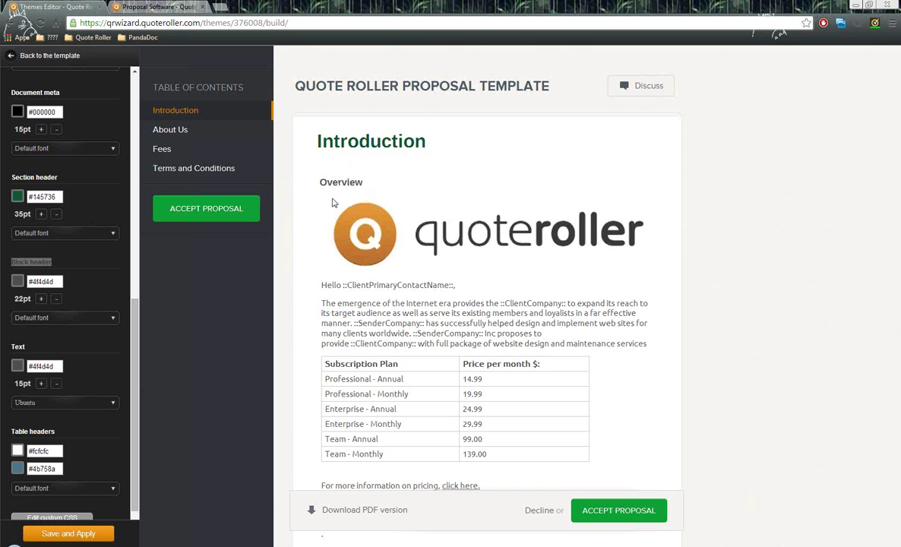
{"action": "double_click", "coordinate": [64, 265]}
{"action": "scroll", "coordinate": [88, 272], "scroll_direction": "down", "scroll_amount": 1}
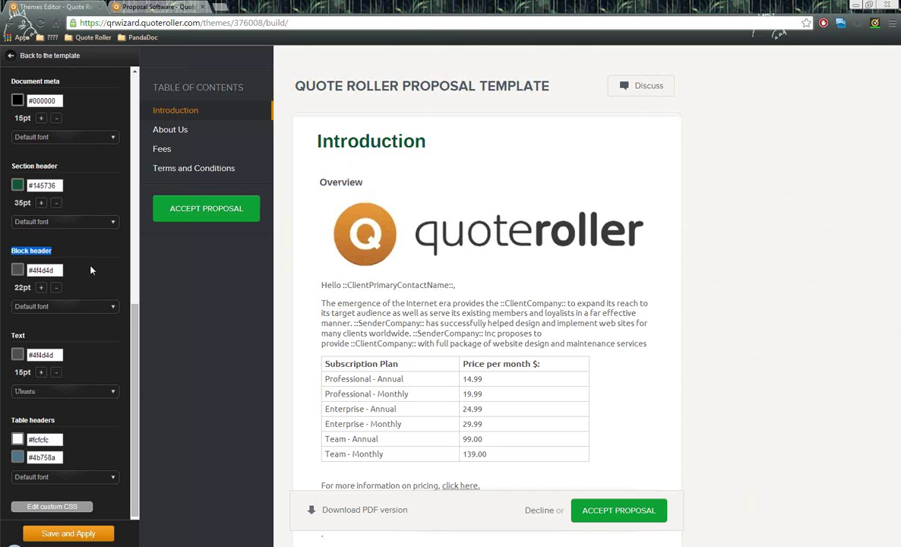
{"action": "left_click_drag", "start_coordinate": [10, 336], "coordinate": [15, 335]}
{"action": "left_click_drag", "start_coordinate": [298, 304], "coordinate": [609, 346]}
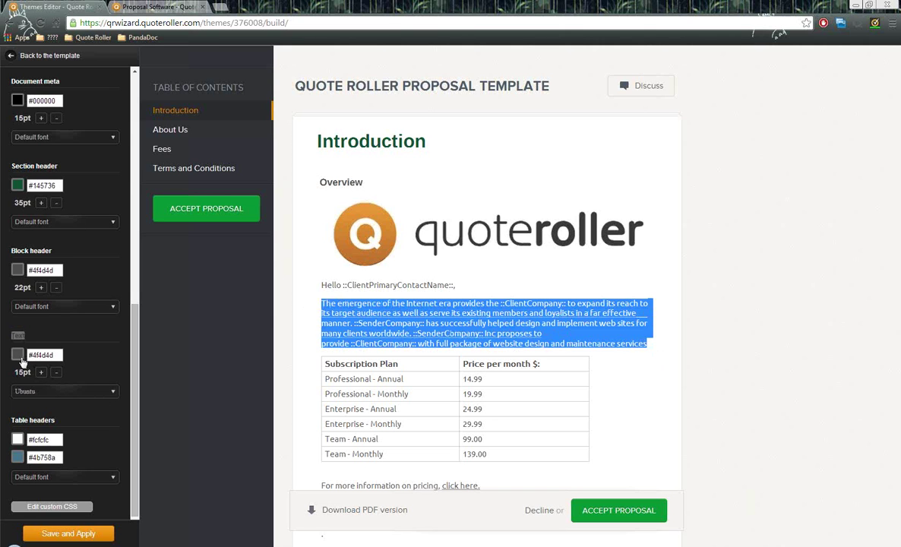
- Show the unchanged Table headers colour, then return to the template and open Proposals
{"action": "left_click_drag", "start_coordinate": [57, 420], "coordinate": [12, 423]}
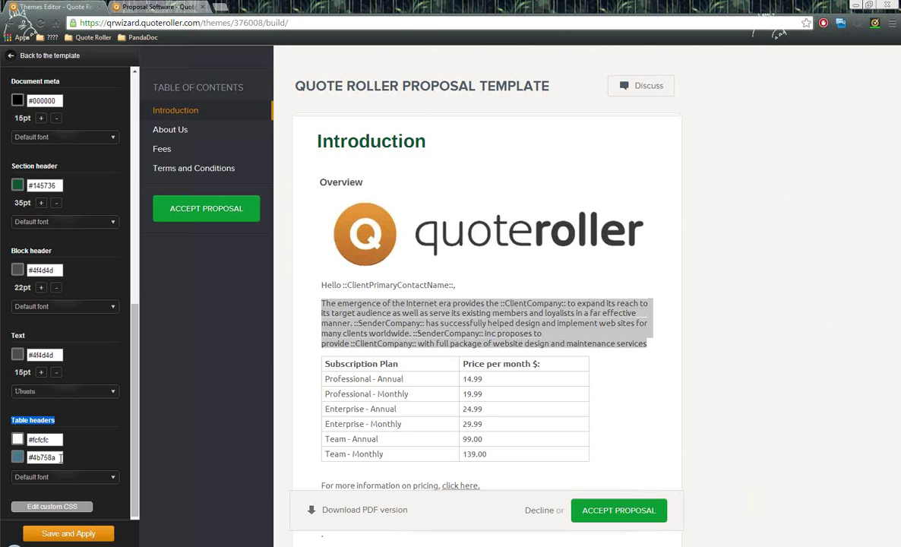
{"action": "left_click", "coordinate": [44, 457]}
{"action": "left_click", "coordinate": [141, 339]}
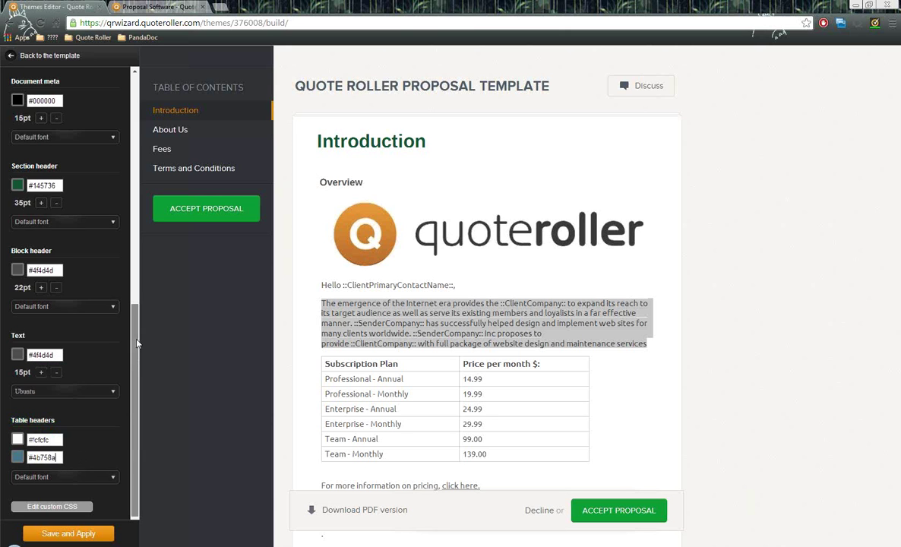
{"action": "scroll", "coordinate": [141, 340], "scroll_direction": "down", "scroll_amount": 1}
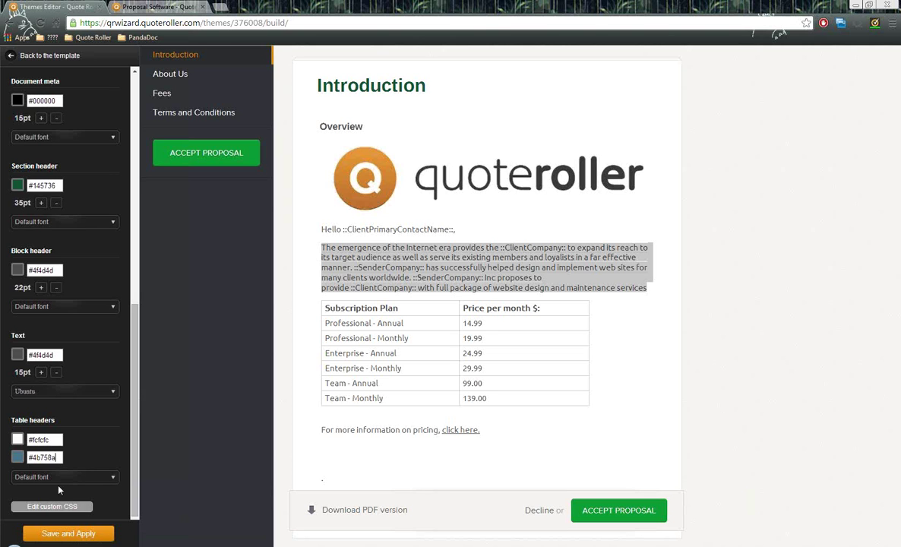
{"action": "left_click_drag", "start_coordinate": [136, 488], "coordinate": [130, 208]}
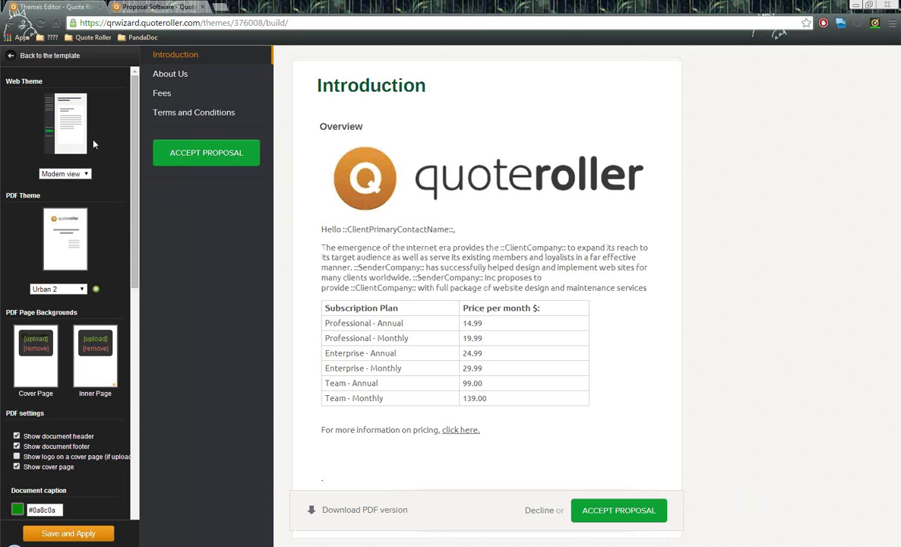
{"action": "left_click", "coordinate": [49, 59]}
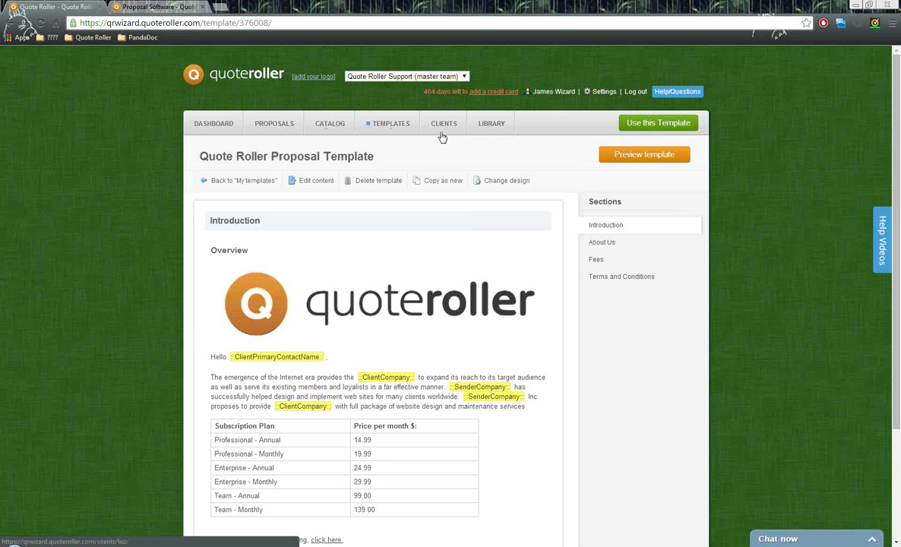
{"action": "left_click", "coordinate": [275, 124]}
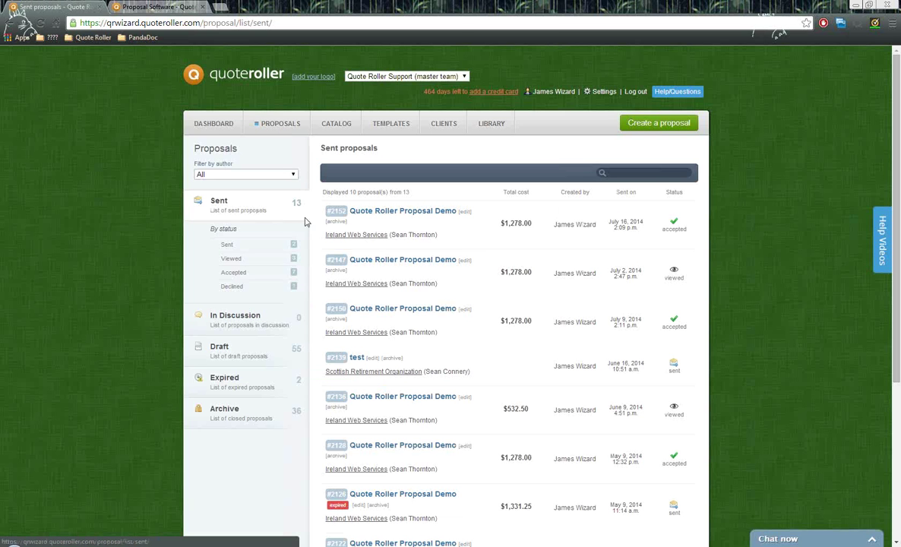
- Scroll through the 13 sent proposals, then start a new one with Create a proposal
{"action": "scroll", "coordinate": [267, 205], "scroll_direction": "down", "scroll_amount": 1}
{"action": "scroll", "coordinate": [267, 206], "scroll_direction": "up", "scroll_amount": 1}
{"action": "scroll", "coordinate": [247, 266], "scroll_direction": "down", "scroll_amount": 1}
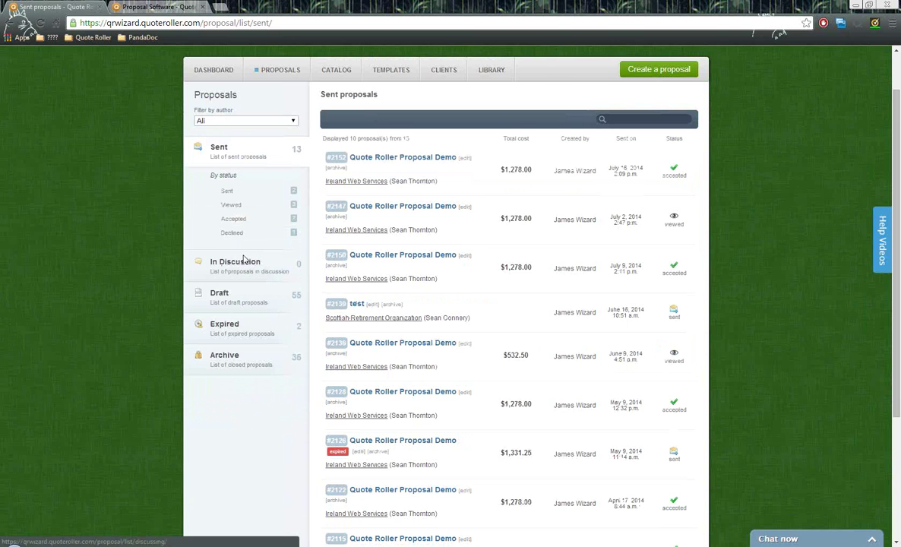
{"action": "scroll", "coordinate": [245, 261], "scroll_direction": "down", "scroll_amount": 1}
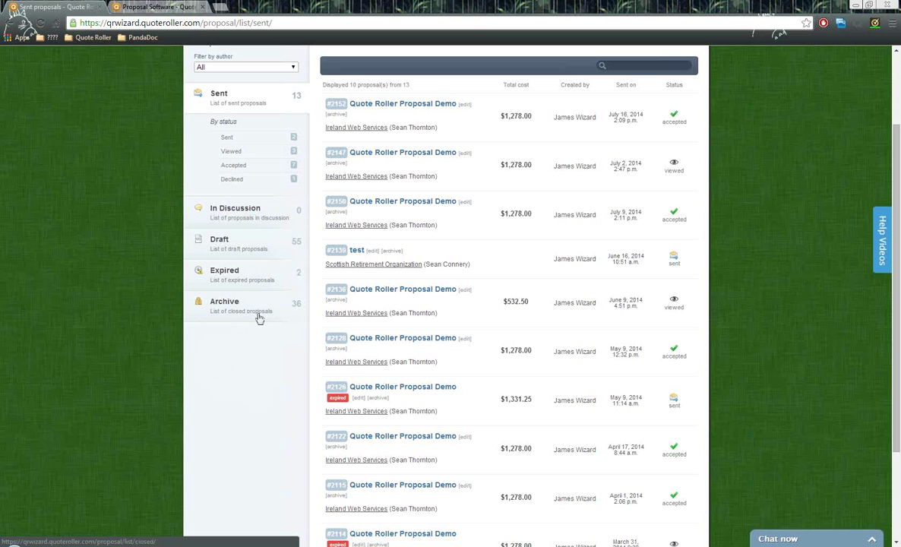
{"action": "scroll", "coordinate": [259, 319], "scroll_direction": "up", "scroll_amount": 1}
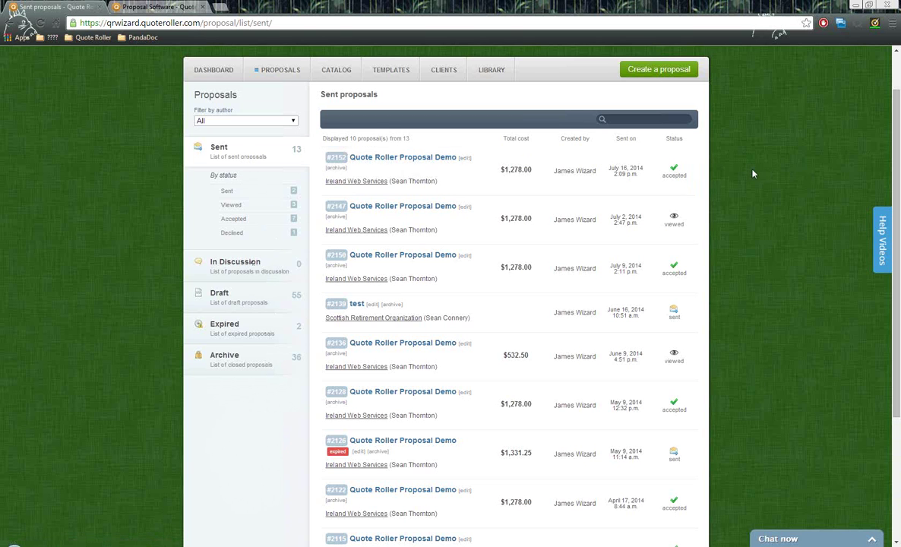
{"action": "scroll", "coordinate": [753, 174], "scroll_direction": "up", "scroll_amount": 1}
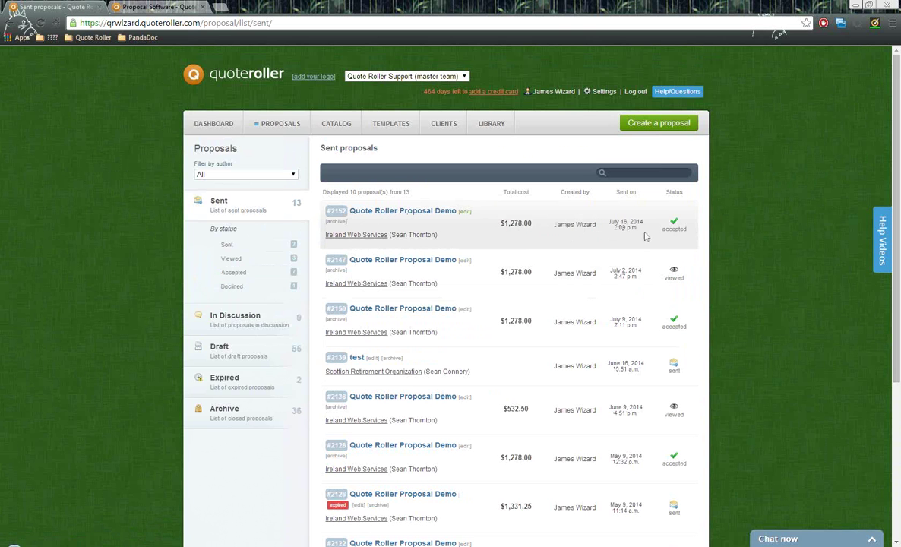
{"action": "scroll", "coordinate": [713, 275], "scroll_direction": "down", "scroll_amount": 1}
{"action": "scroll", "coordinate": [713, 279], "scroll_direction": "up", "scroll_amount": 1}
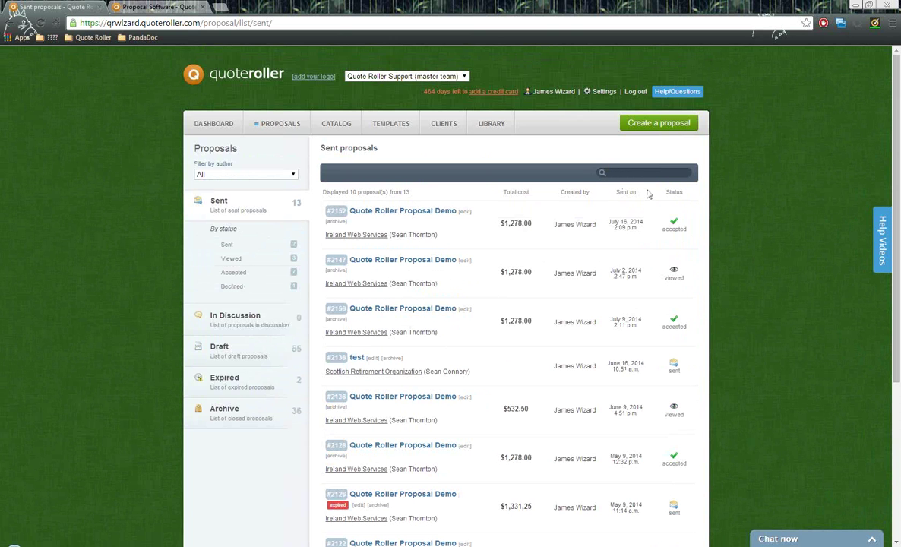
{"action": "left_click", "coordinate": [659, 126]}
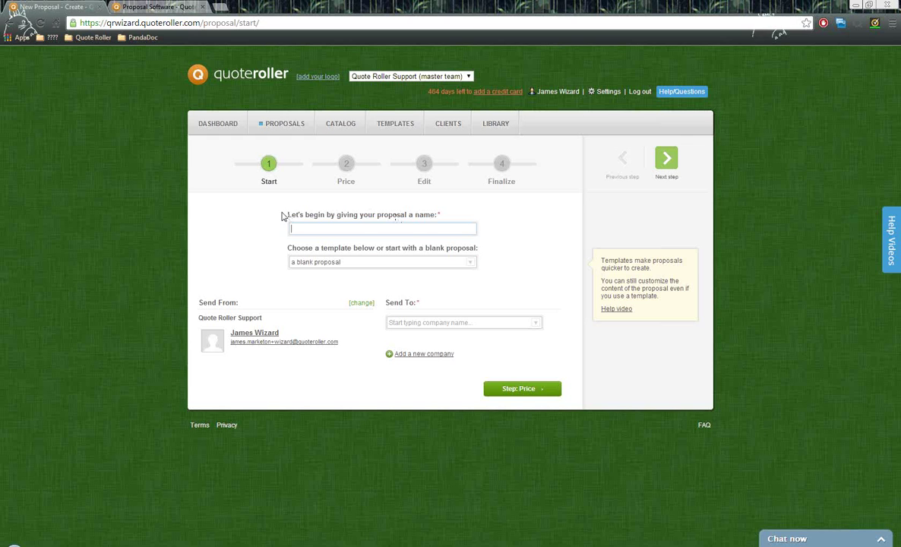
- Name the proposal 'Quote Roller Proposal Demo' and choose the Quote Roller Proposal Template
{"action": "left_click_drag", "start_coordinate": [320, 219], "coordinate": [437, 228]}
{"action": "left_click", "coordinate": [437, 228]}
{"action": "left_click", "coordinate": [443, 243]}
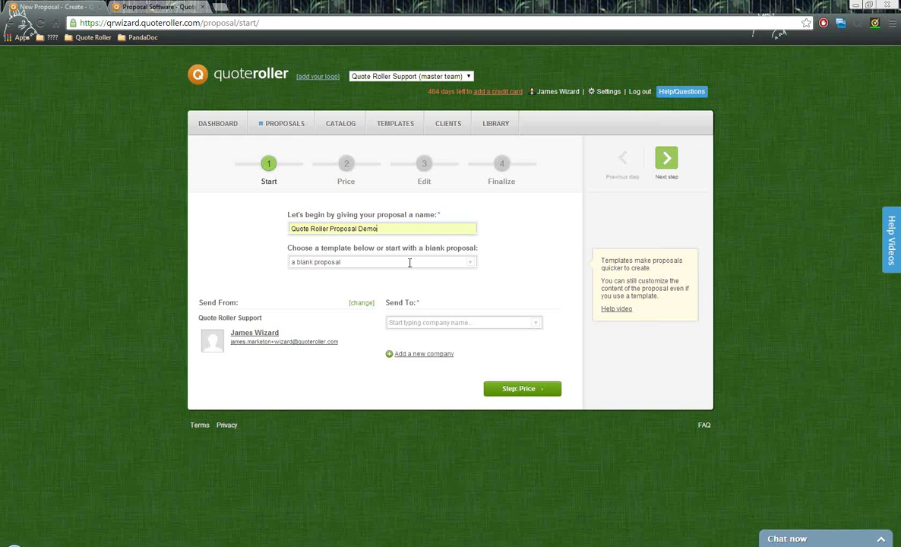
{"action": "left_click_drag", "start_coordinate": [291, 249], "coordinate": [471, 243]}
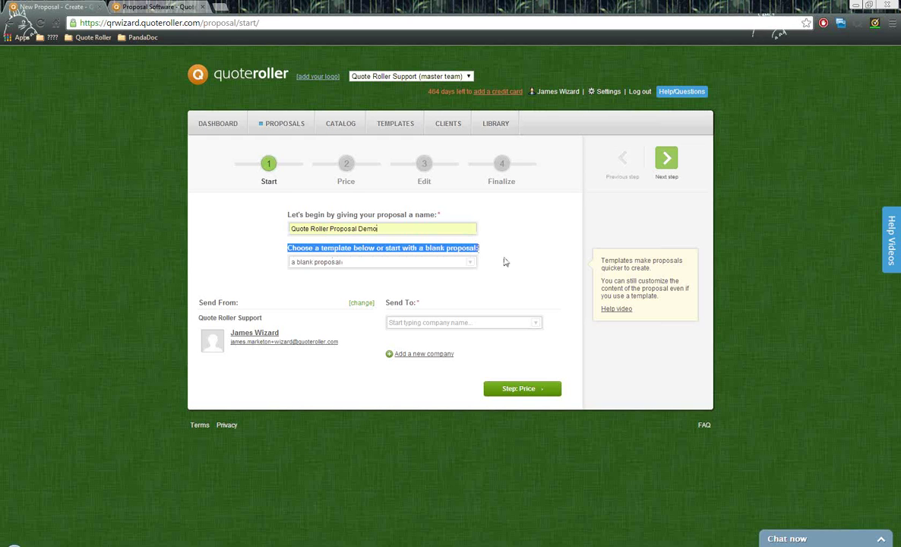
{"action": "left_click", "coordinate": [506, 263]}
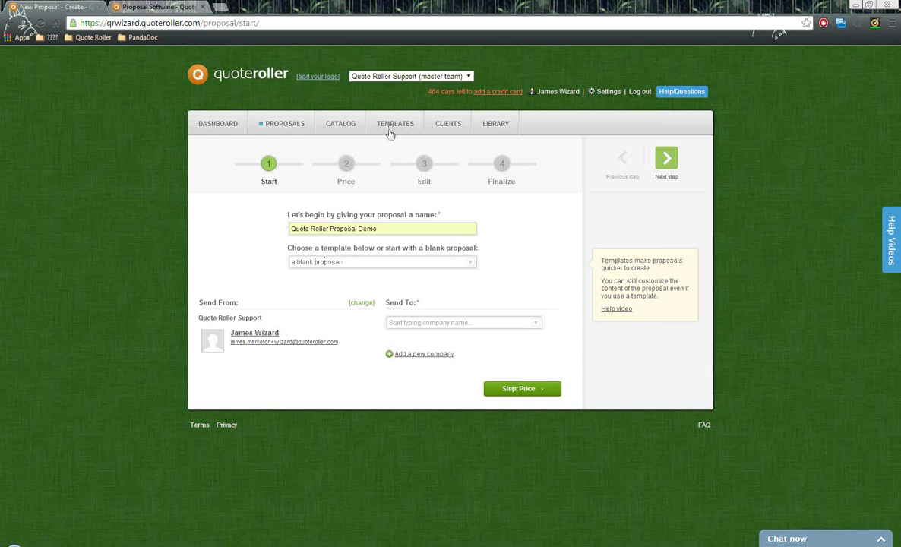
{"action": "left_click", "coordinate": [472, 264]}
{"action": "left_click", "coordinate": [472, 264]}
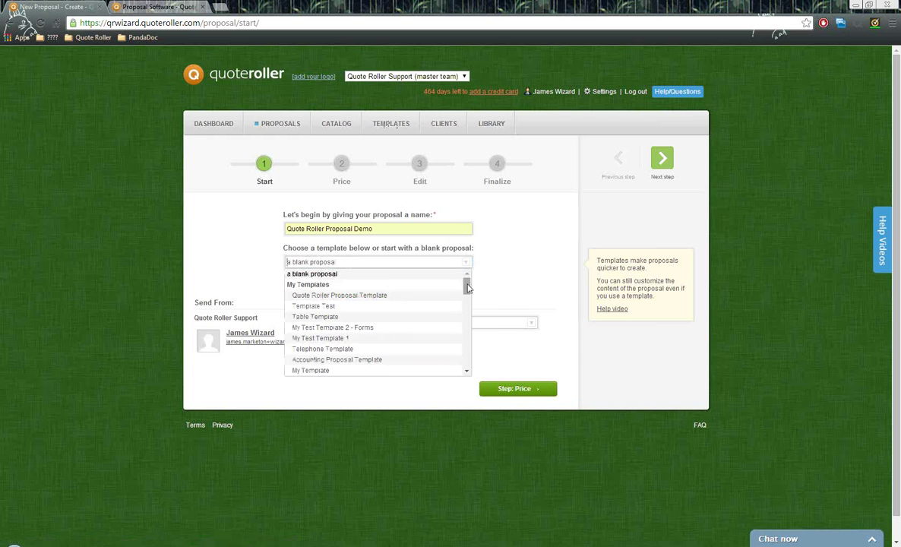
{"action": "left_click_drag", "start_coordinate": [469, 286], "coordinate": [467, 306]}
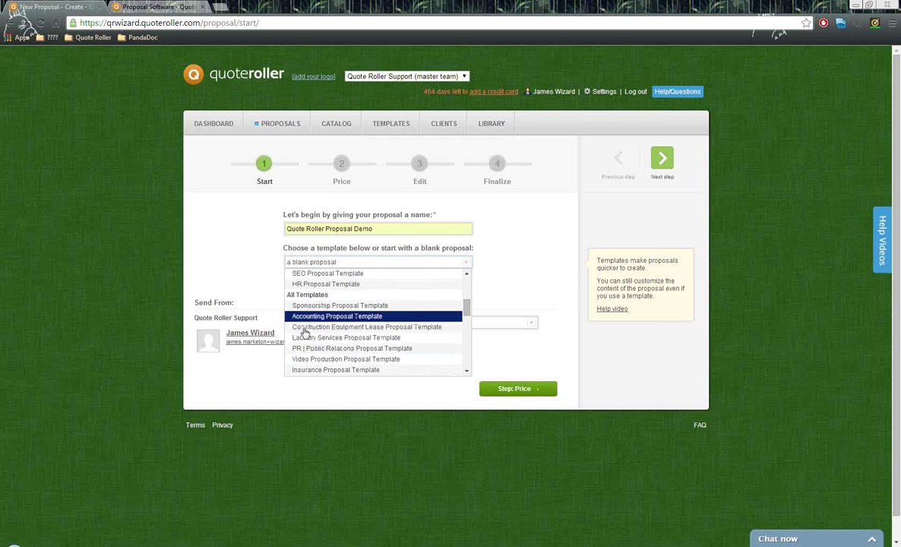
{"action": "scroll", "coordinate": [352, 332], "scroll_direction": "up", "scroll_amount": 5}
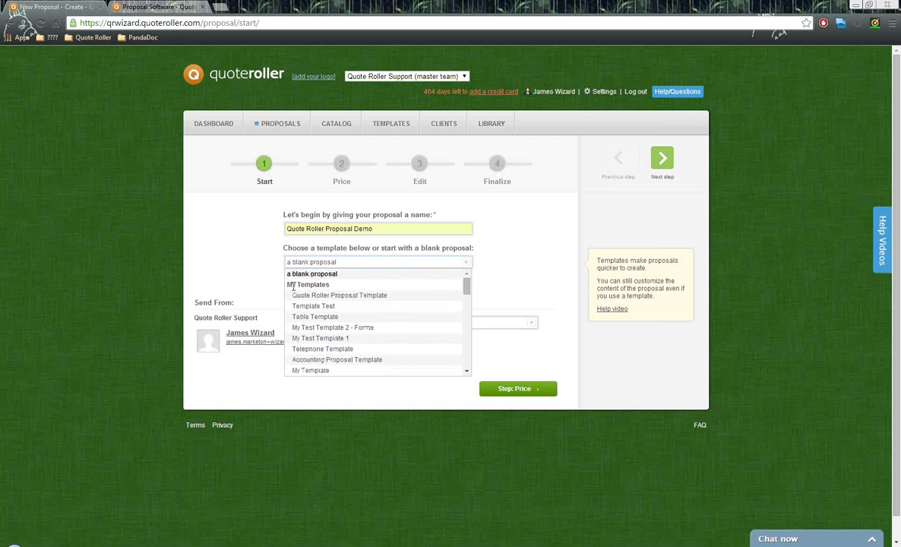
{"action": "left_click", "coordinate": [346, 297]}
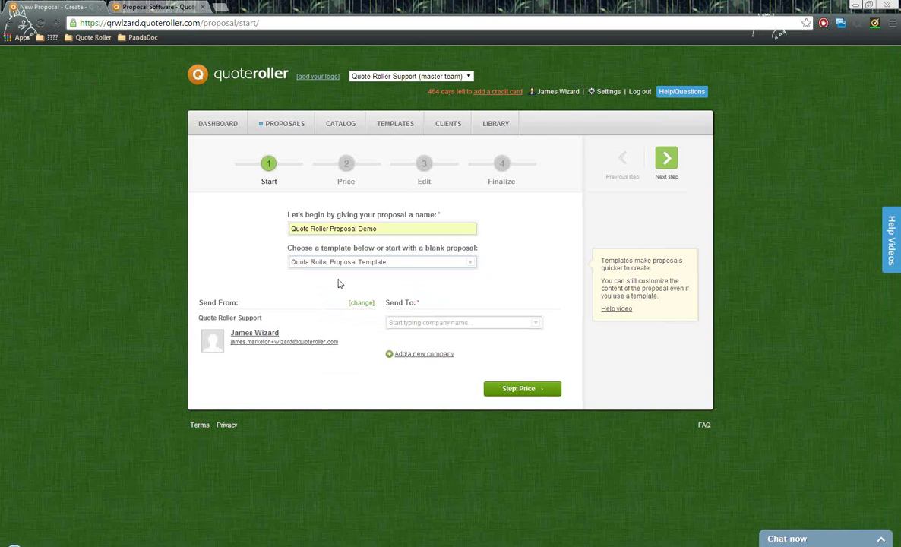
- Review the proposal author change option, leaving the author unchanged
{"action": "left_click_drag", "start_coordinate": [198, 304], "coordinate": [244, 304]}
{"action": "left_click", "coordinate": [364, 307]}
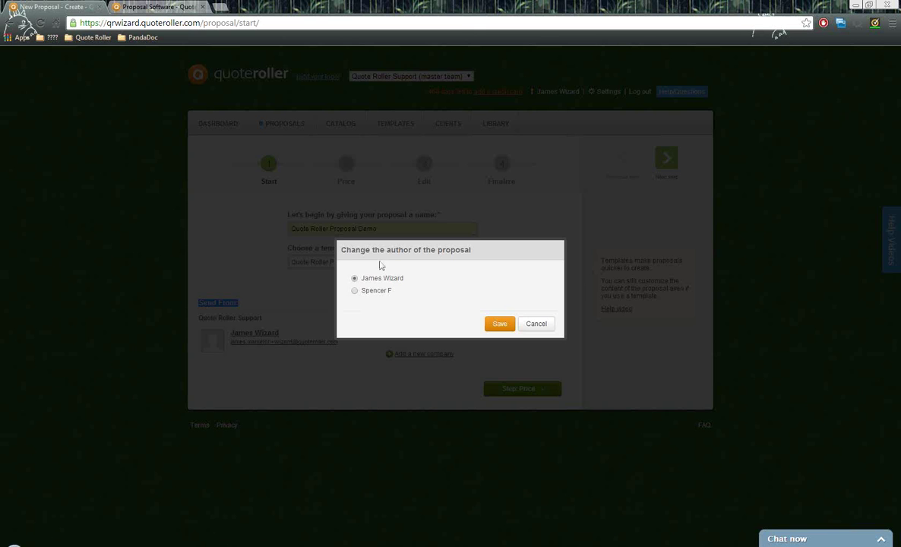
{"action": "left_click", "coordinate": [537, 325]}
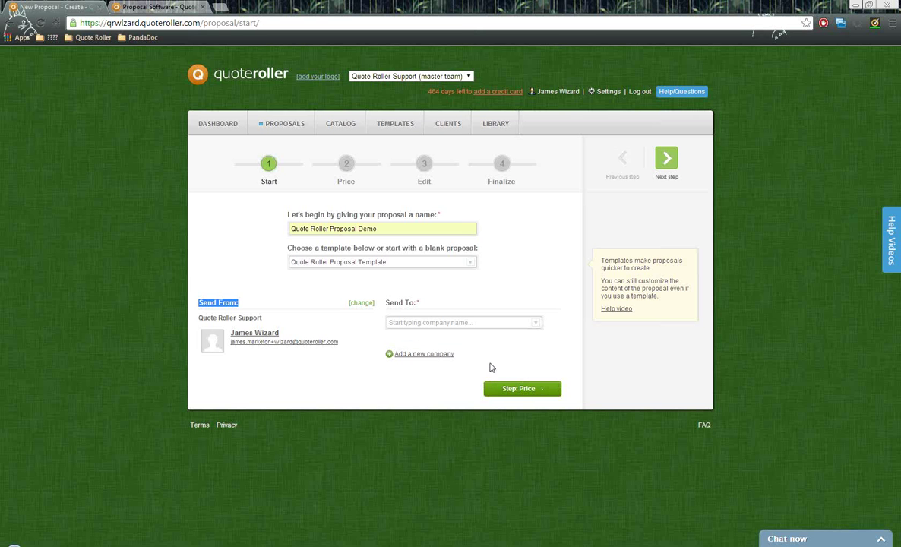
- Send the proposal to Ireland Web Services, with only its first contact ticked
{"action": "left_click_drag", "start_coordinate": [382, 305], "coordinate": [422, 304]}
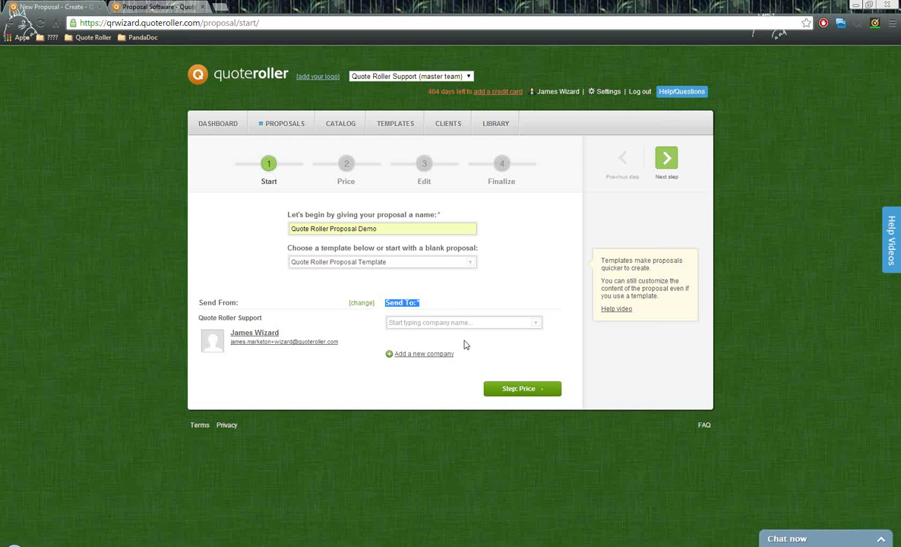
{"action": "left_click", "coordinate": [429, 322]}
{"action": "type", "text": "ire"}
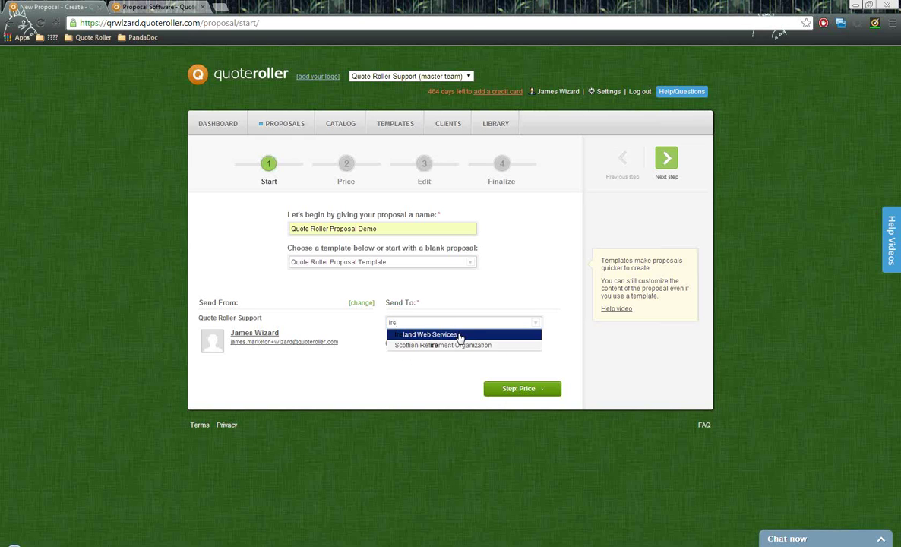
{"action": "left_click", "coordinate": [456, 335]}
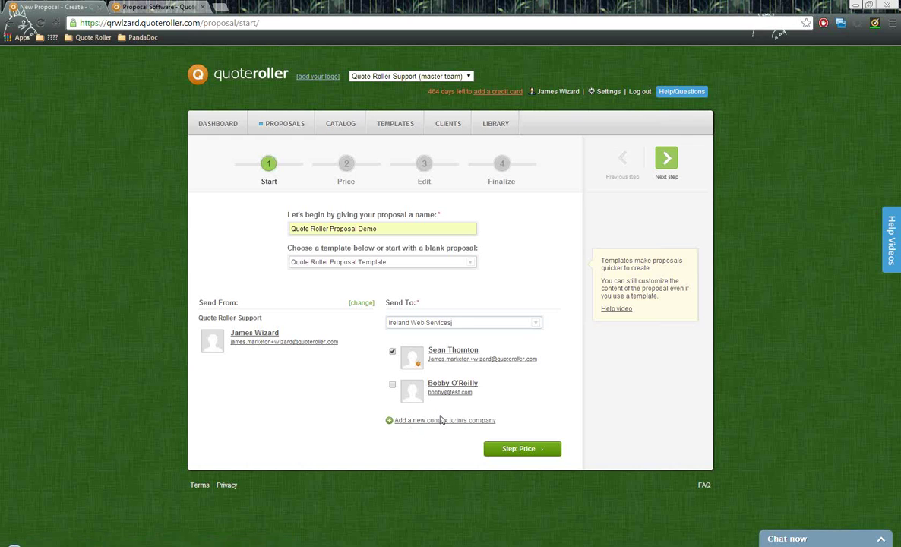
{"action": "left_click", "coordinate": [392, 384]}
{"action": "left_click", "coordinate": [392, 385]}
- Go to the Price step and add Website Setup ($500.00 per service) from the catalog
{"action": "left_click", "coordinate": [666, 157]}
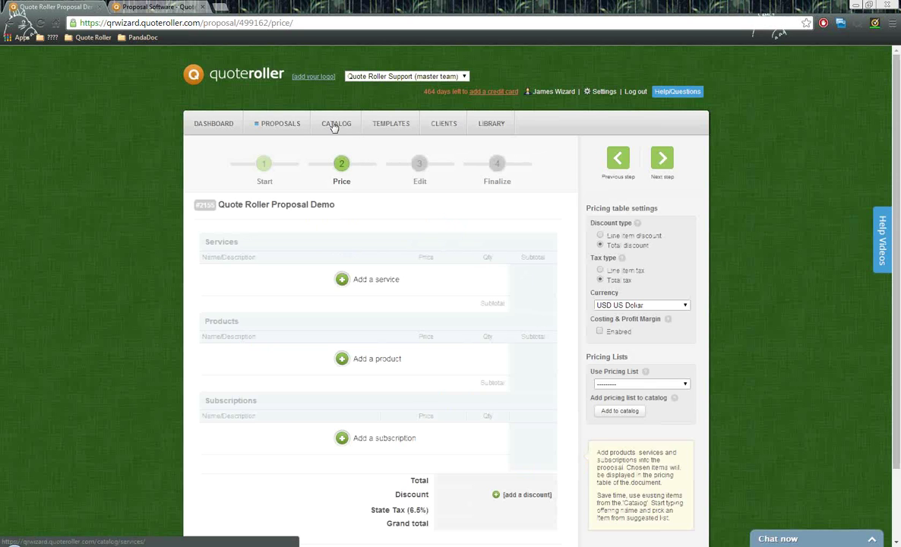
{"action": "left_click", "coordinate": [364, 282]}
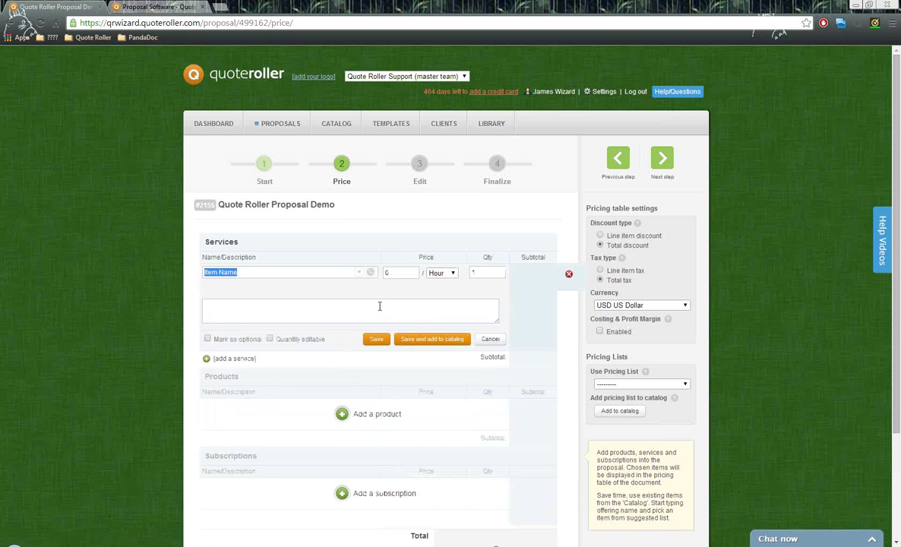
{"action": "left_click", "coordinate": [361, 275]}
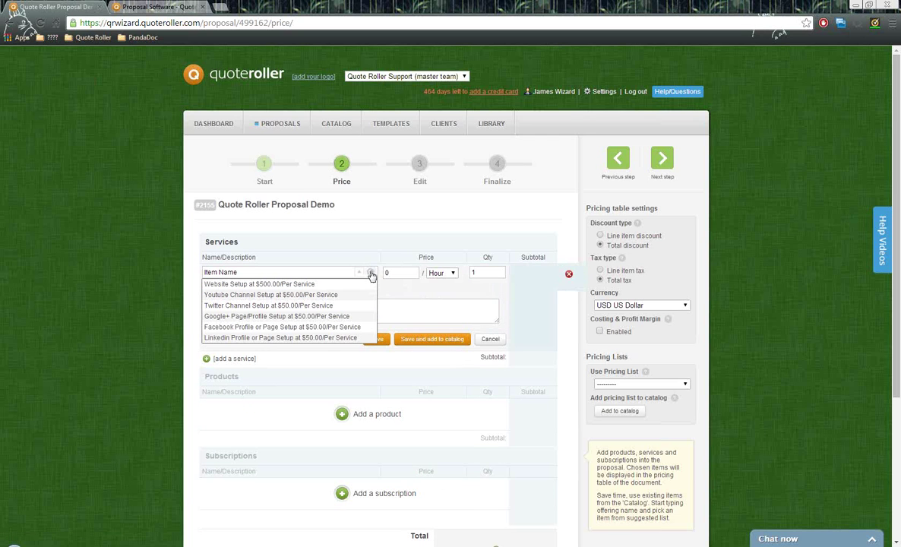
{"action": "left_click", "coordinate": [373, 277]}
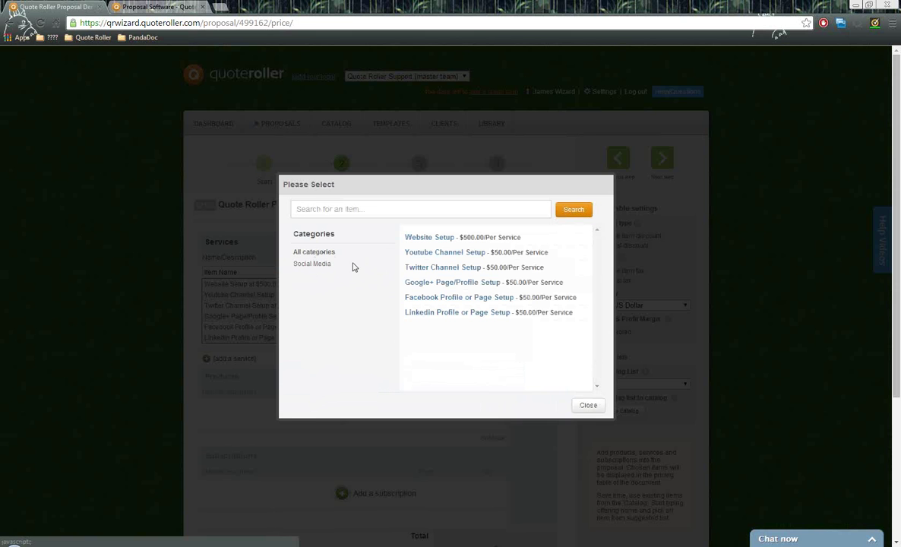
{"action": "left_click", "coordinate": [373, 216]}
{"action": "left_click", "coordinate": [428, 238]}
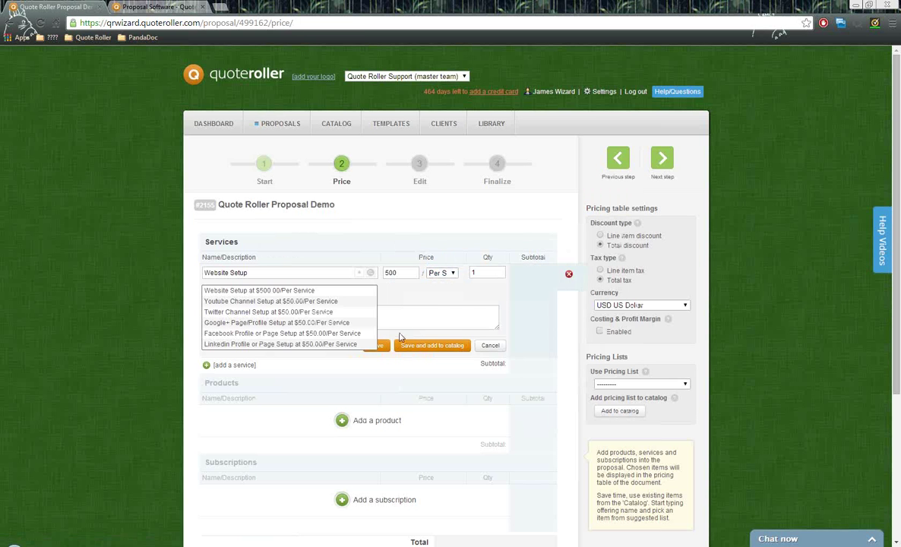
- Fill the service line with Website Setup details, keeping the per-service pricing unit
{"action": "left_click", "coordinate": [354, 272]}
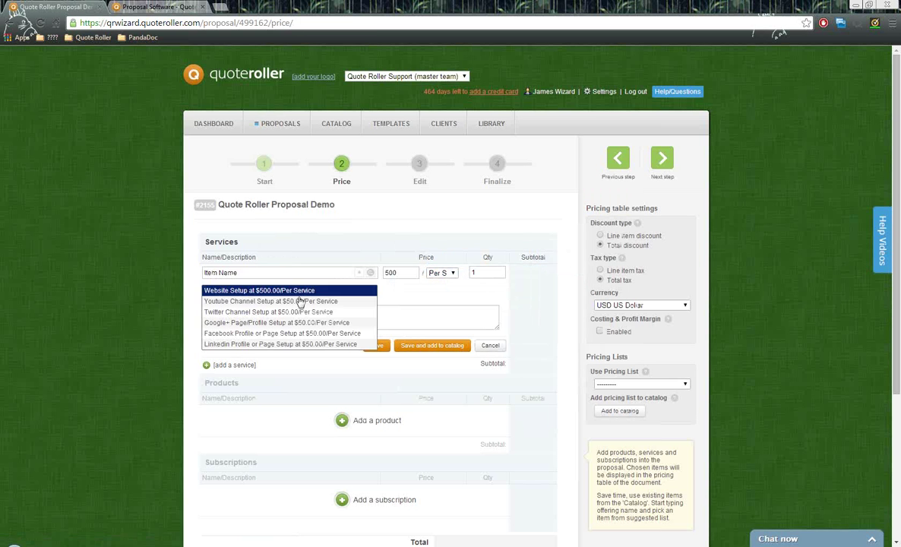
{"action": "left_click", "coordinate": [298, 292]}
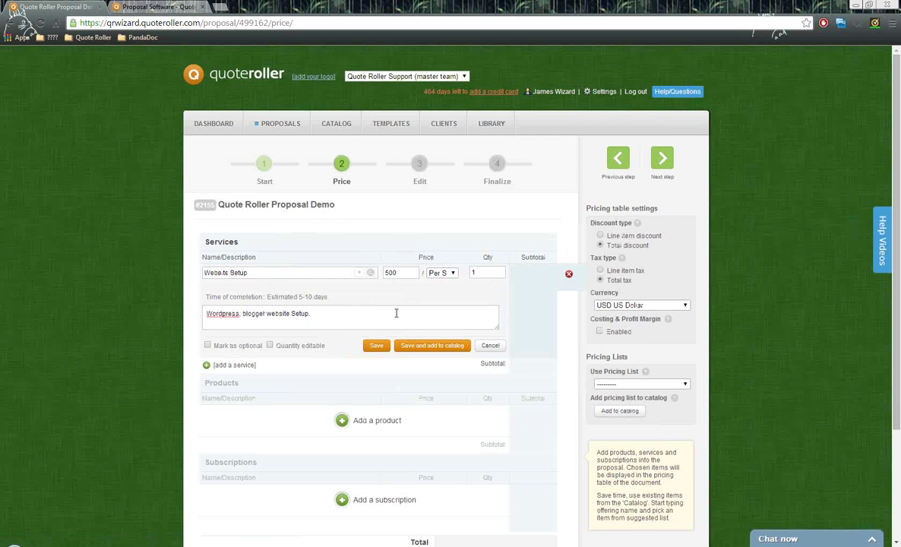
{"action": "left_click", "coordinate": [396, 313]}
{"action": "left_click_drag", "start_coordinate": [205, 301], "coordinate": [332, 299]}
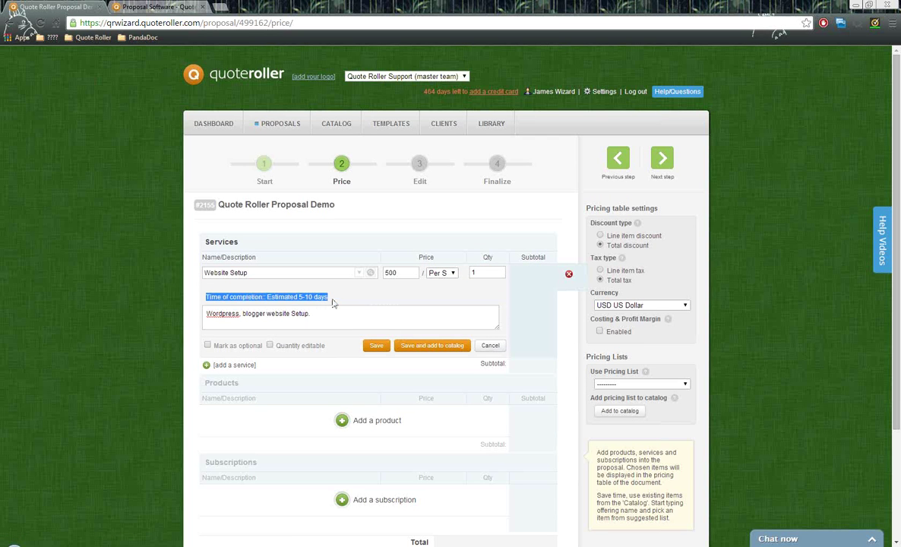
{"action": "left_click", "coordinate": [323, 312]}
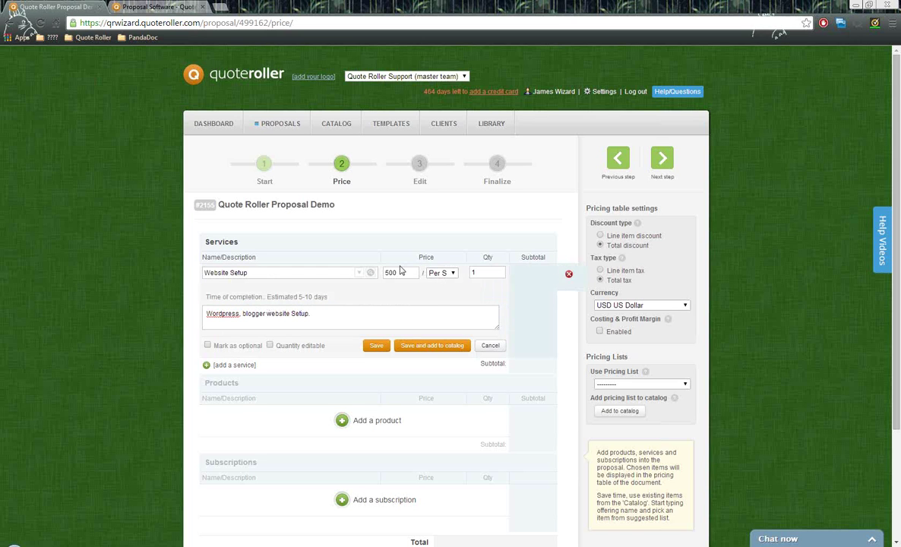
{"action": "left_click", "coordinate": [453, 273]}
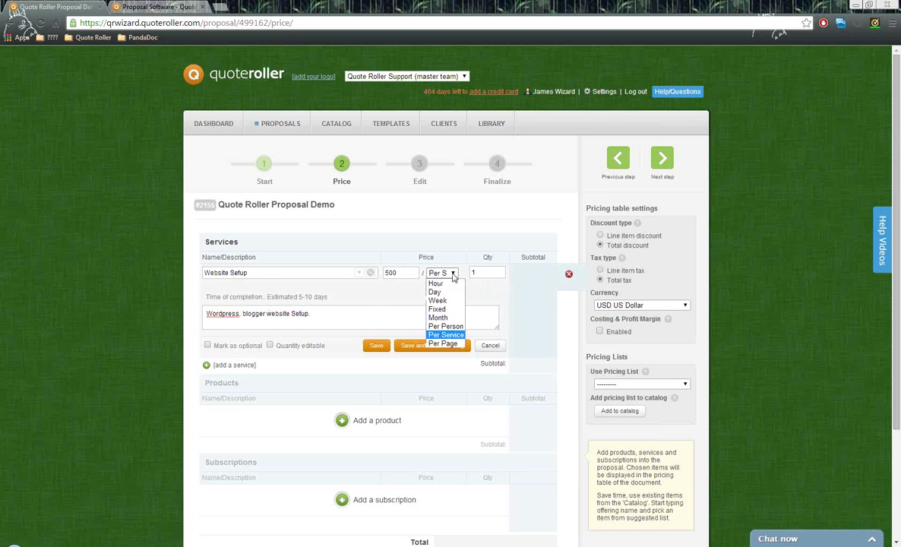
{"action": "left_click", "coordinate": [496, 276]}
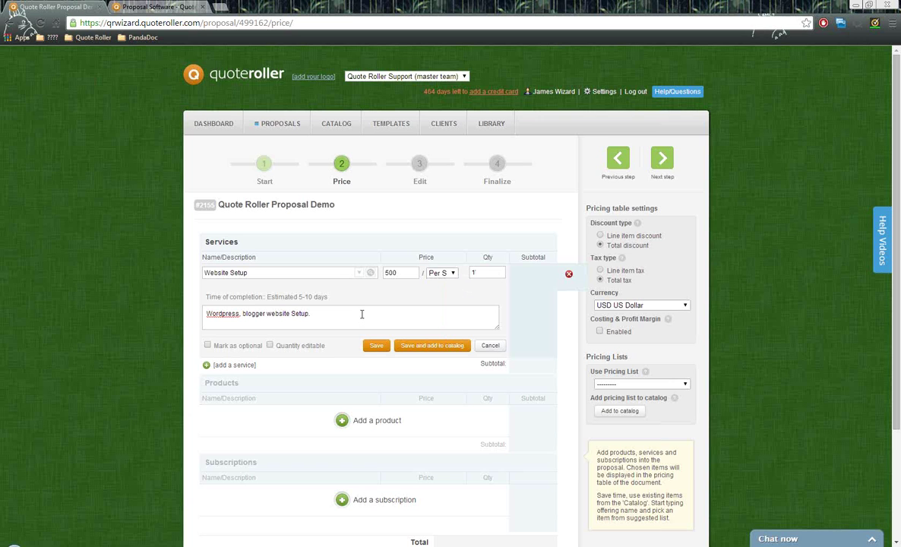
{"action": "scroll", "coordinate": [183, 304], "scroll_direction": "down", "scroll_amount": 1}
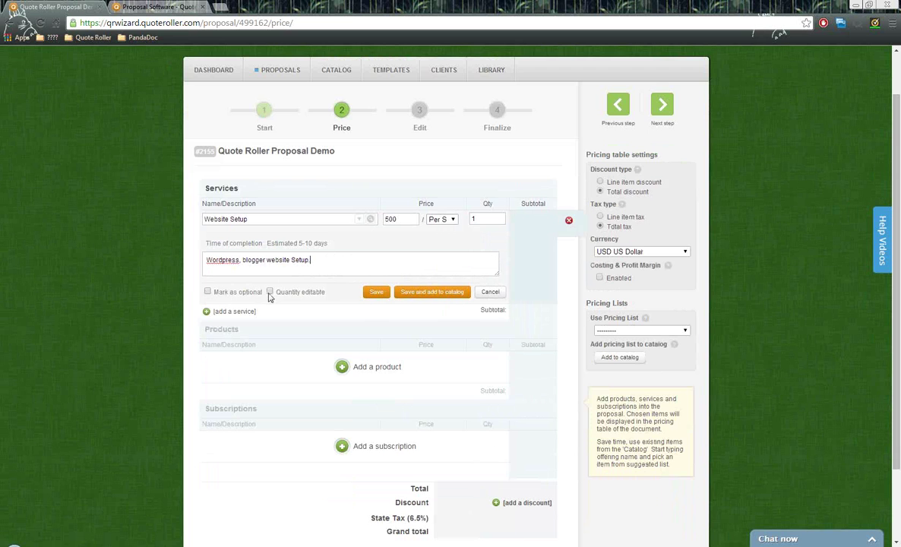
- Make Website Setup non-optional with editable quantity 1, and save the row
{"action": "left_click", "coordinate": [208, 293]}
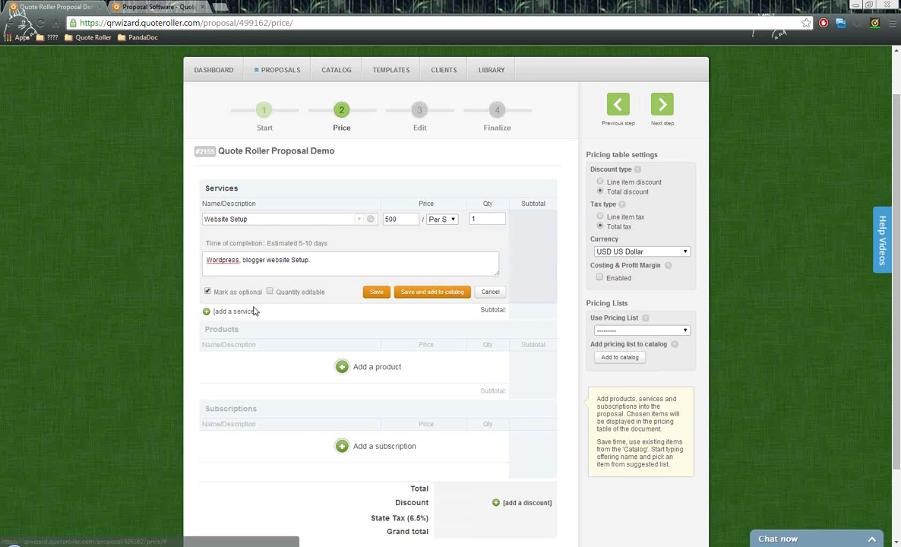
{"action": "left_click", "coordinate": [209, 294]}
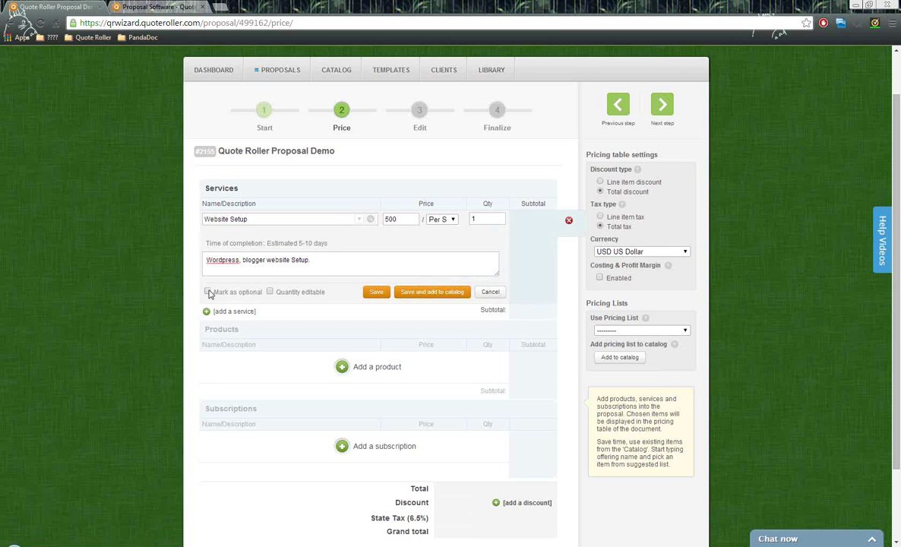
{"action": "left_click", "coordinate": [270, 292]}
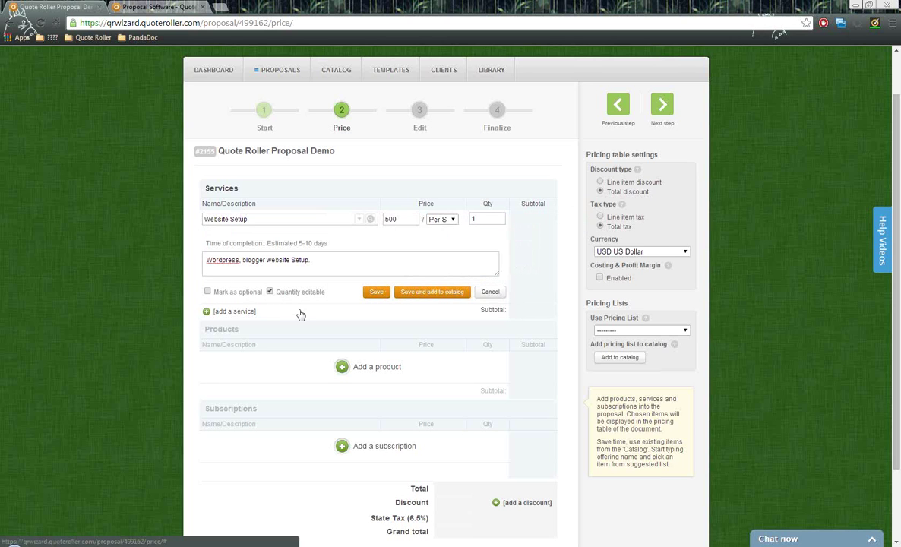
{"action": "double_click", "coordinate": [497, 218]}
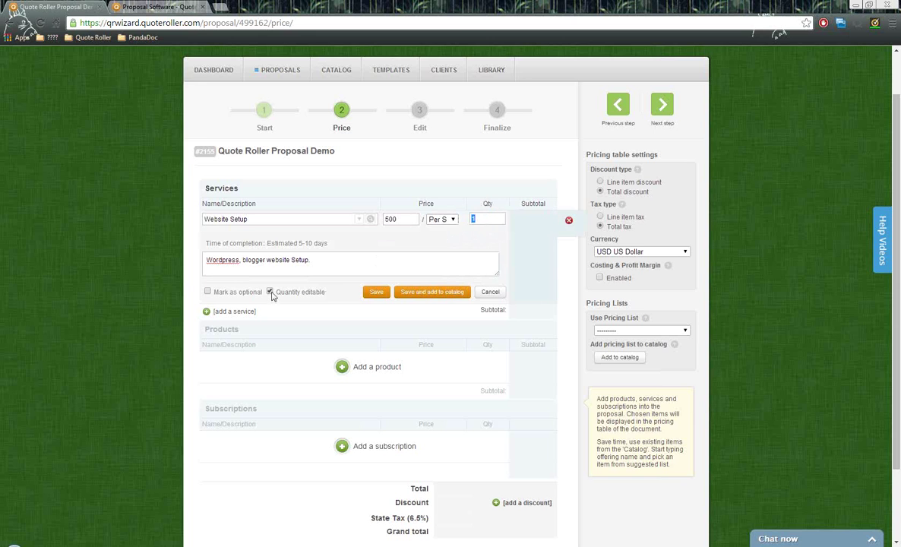
{"action": "left_click", "coordinate": [370, 292]}
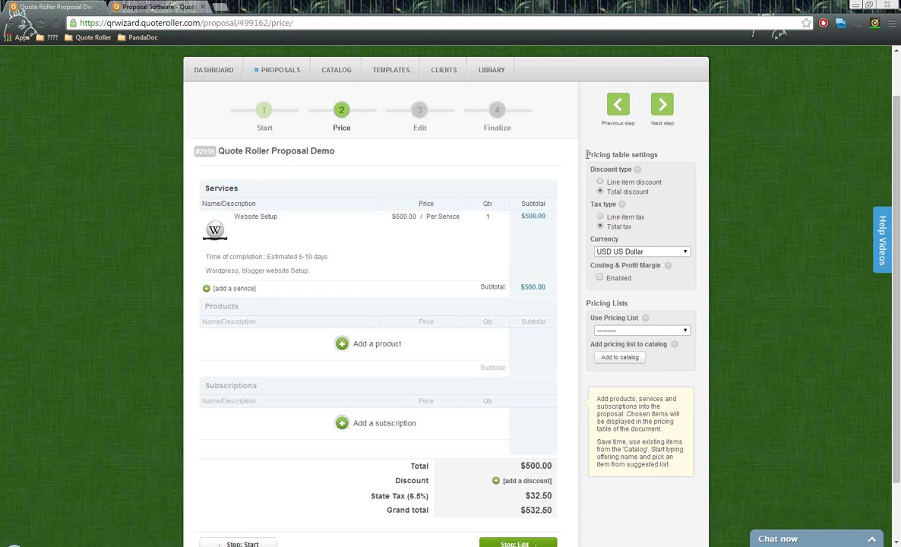
- Switch the pricing table to line item discounts and check the row's discount field
{"action": "left_click_drag", "start_coordinate": [587, 154], "coordinate": [672, 153]}
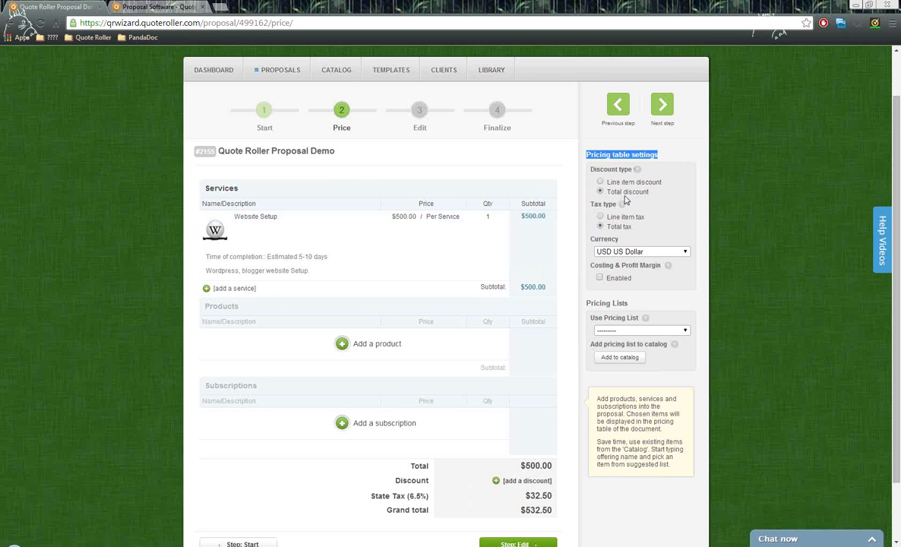
{"action": "scroll", "coordinate": [487, 349], "scroll_direction": "down", "scroll_amount": 1}
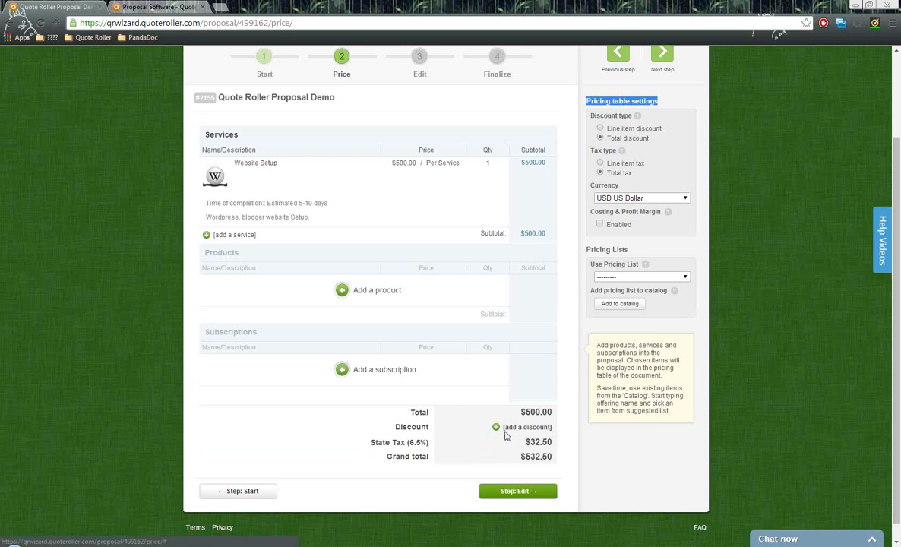
{"action": "scroll", "coordinate": [510, 221], "scroll_direction": "up", "scroll_amount": 3}
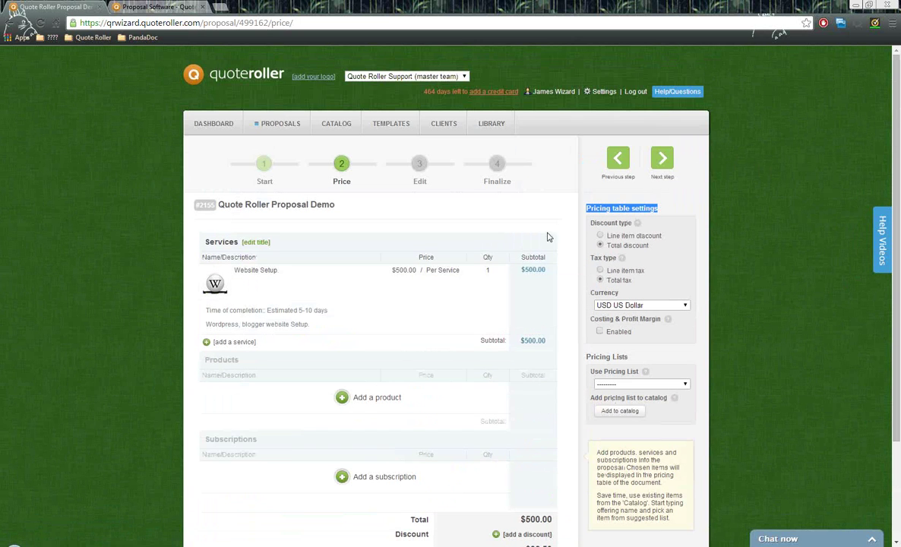
{"action": "left_click", "coordinate": [601, 236]}
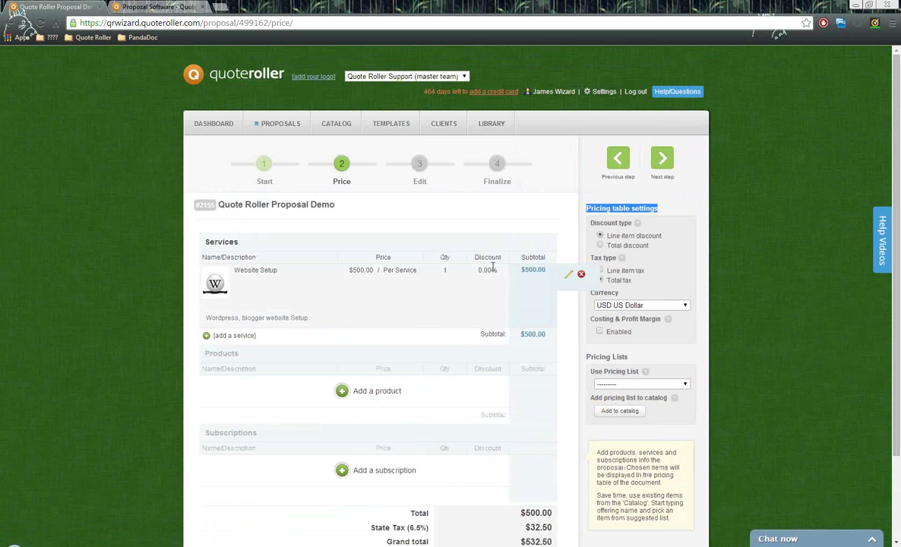
{"action": "left_click", "coordinate": [494, 269]}
{"action": "left_click", "coordinate": [478, 272]}
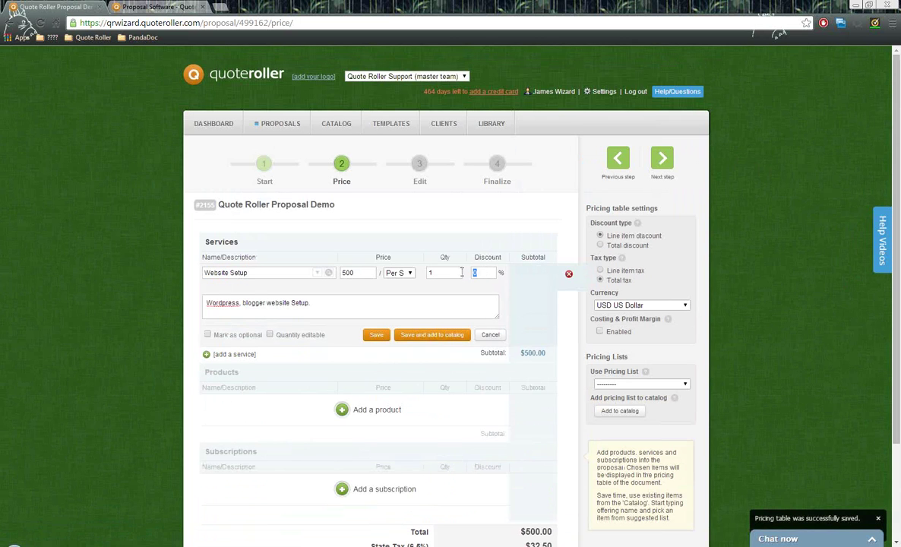
{"action": "left_click", "coordinate": [490, 335]}
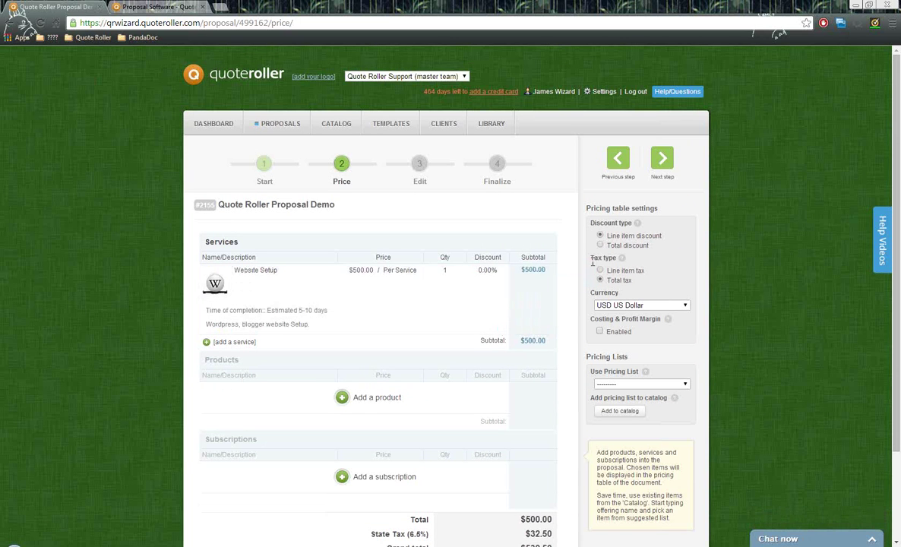
- Apply tax per line item, giving the Website Setup row State Tax, and save it
{"action": "left_click_drag", "start_coordinate": [592, 258], "coordinate": [623, 264]}
{"action": "left_click", "coordinate": [586, 293]}
{"action": "scroll", "coordinate": [562, 358], "scroll_direction": "down", "scroll_amount": 2}
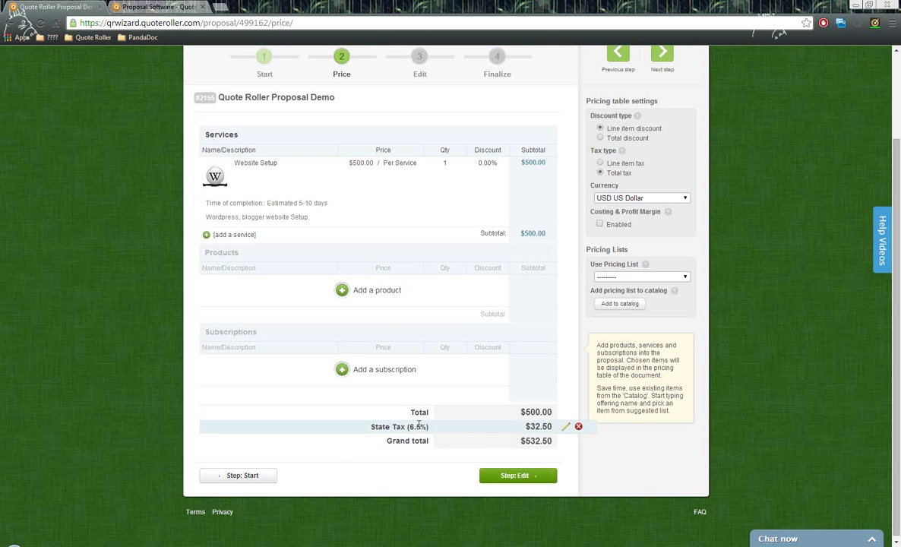
{"action": "scroll", "coordinate": [585, 342], "scroll_direction": "up", "scroll_amount": 2}
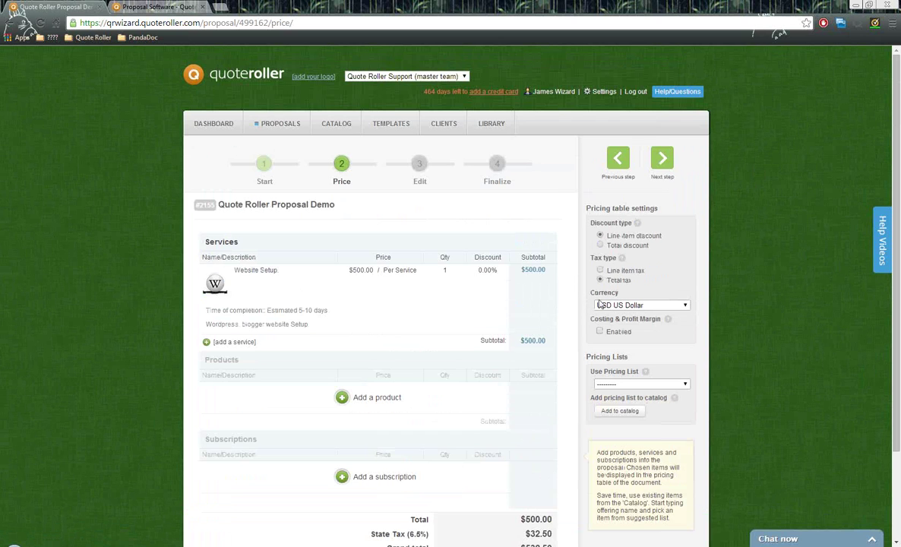
{"action": "left_click", "coordinate": [601, 271]}
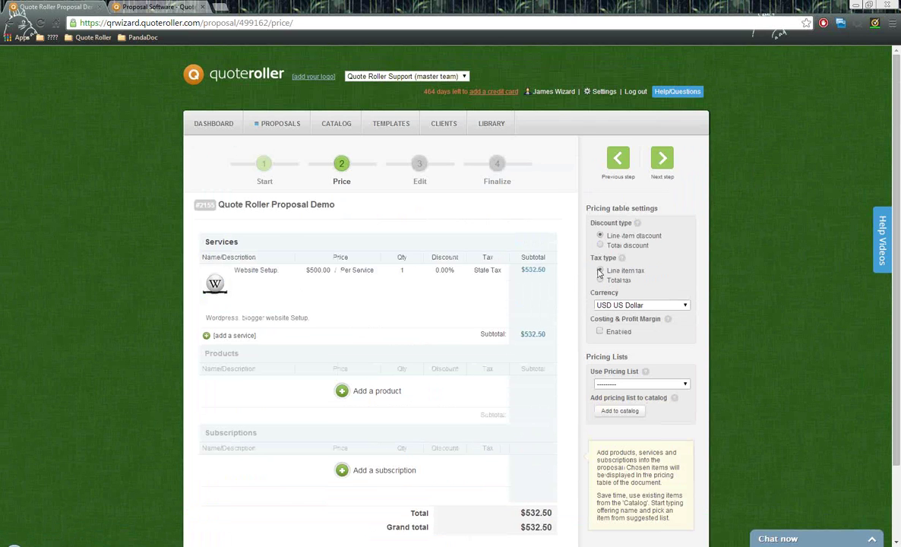
{"action": "left_click", "coordinate": [495, 274]}
{"action": "left_click", "coordinate": [495, 274]}
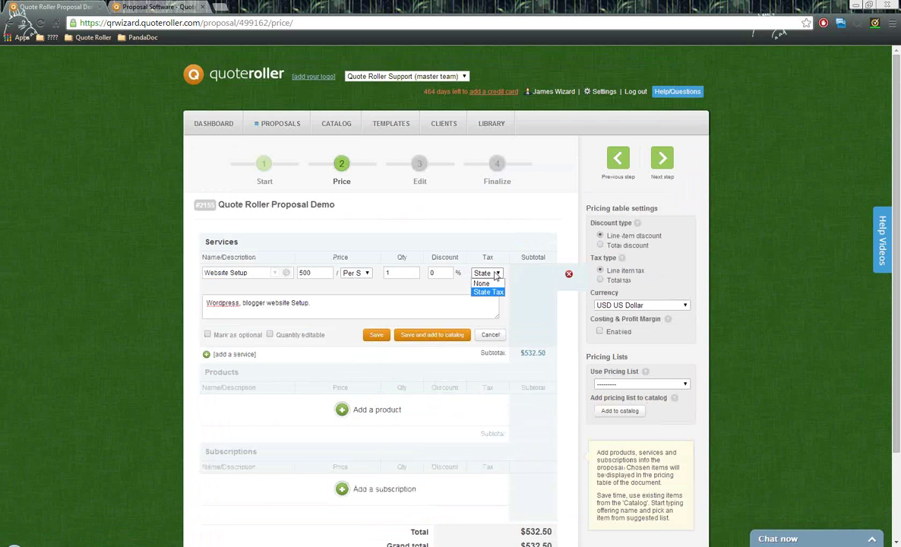
{"action": "left_click", "coordinate": [495, 275]}
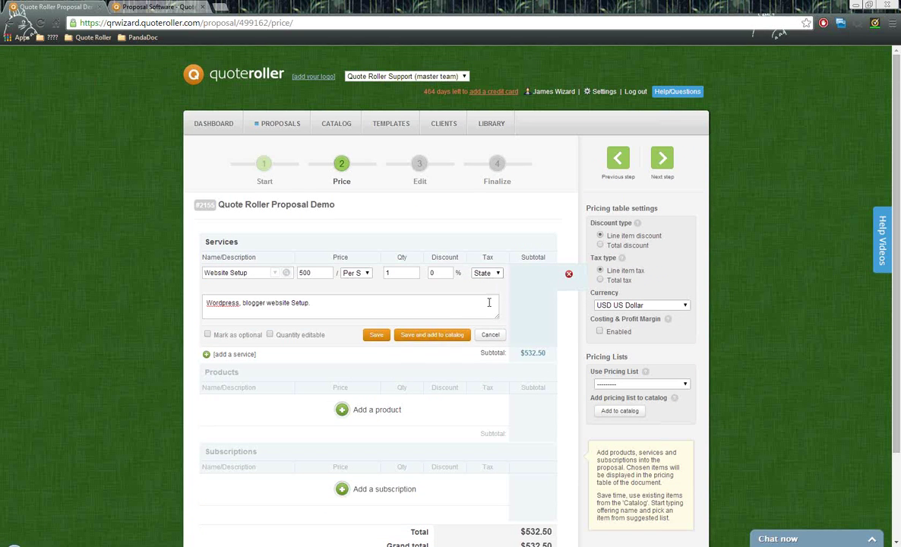
{"action": "left_click", "coordinate": [372, 335]}
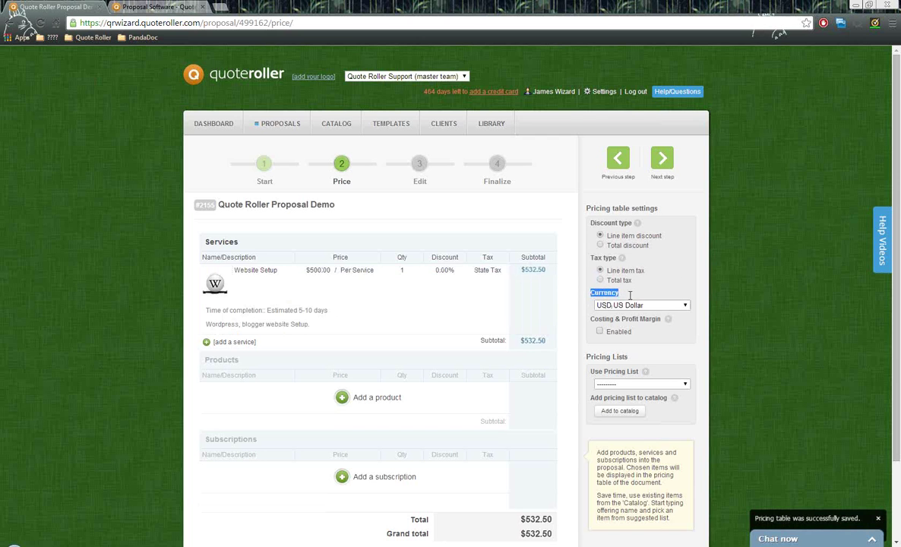
- Keep US Dollar currency; try costing and profit margin, then disable it
{"action": "left_click_drag", "start_coordinate": [591, 292], "coordinate": [642, 298]}
{"action": "left_click", "coordinate": [651, 307]}
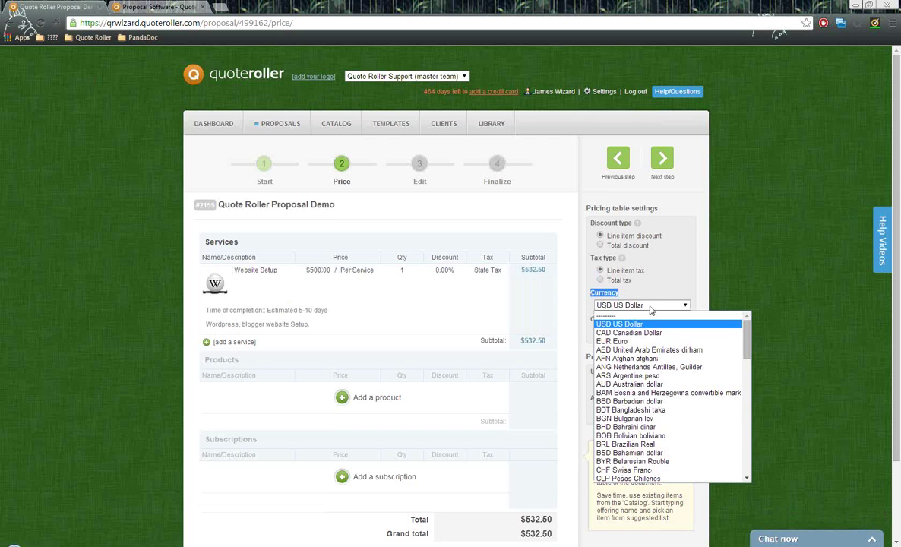
{"action": "left_click", "coordinate": [651, 307]}
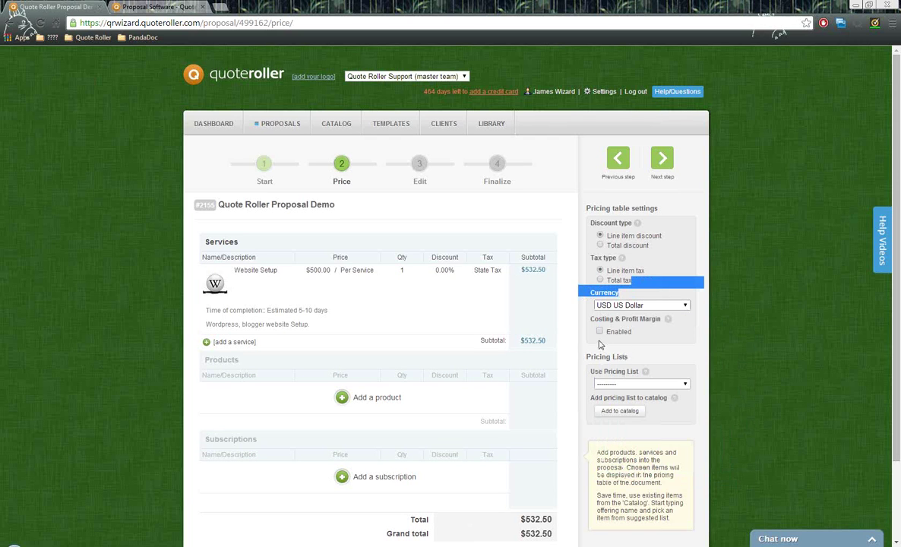
{"action": "left_click_drag", "start_coordinate": [591, 322], "coordinate": [662, 329]}
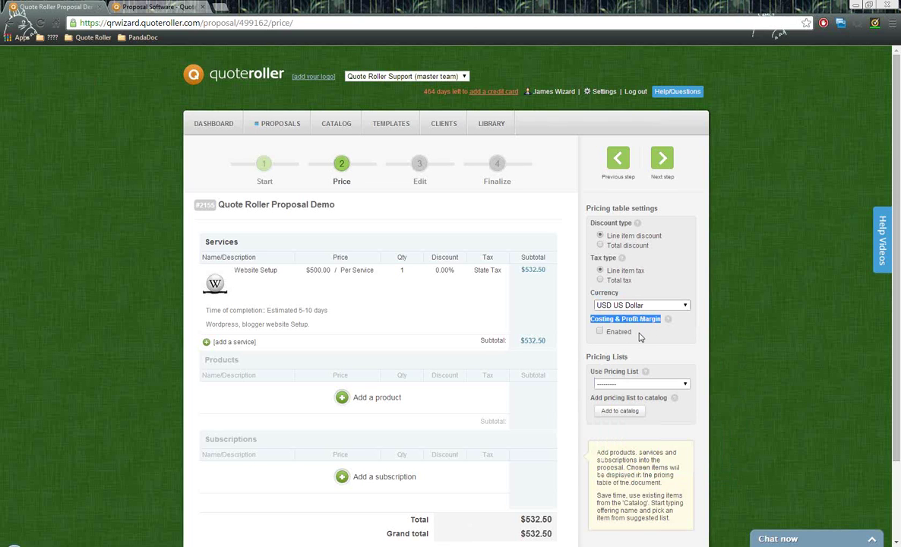
{"action": "left_click", "coordinate": [601, 333]}
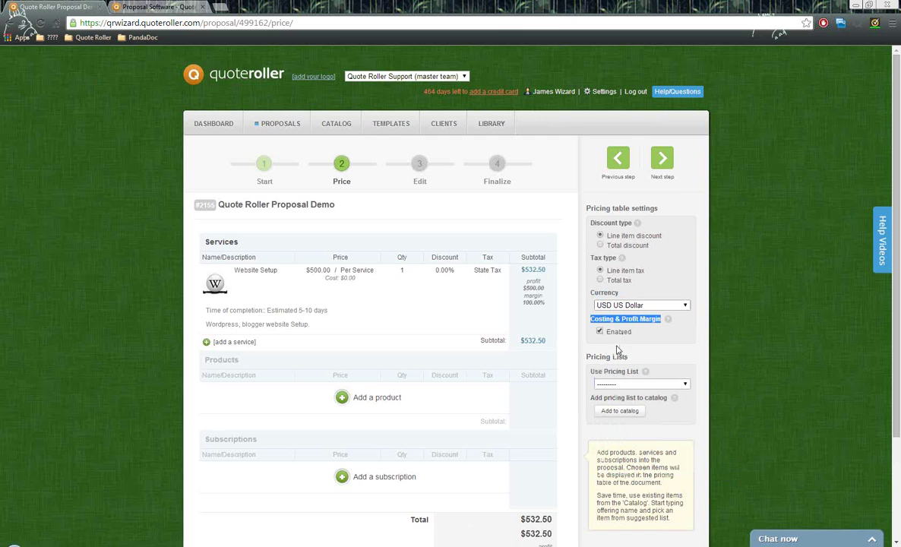
{"action": "left_click", "coordinate": [352, 287]}
{"action": "left_click", "coordinate": [336, 287]}
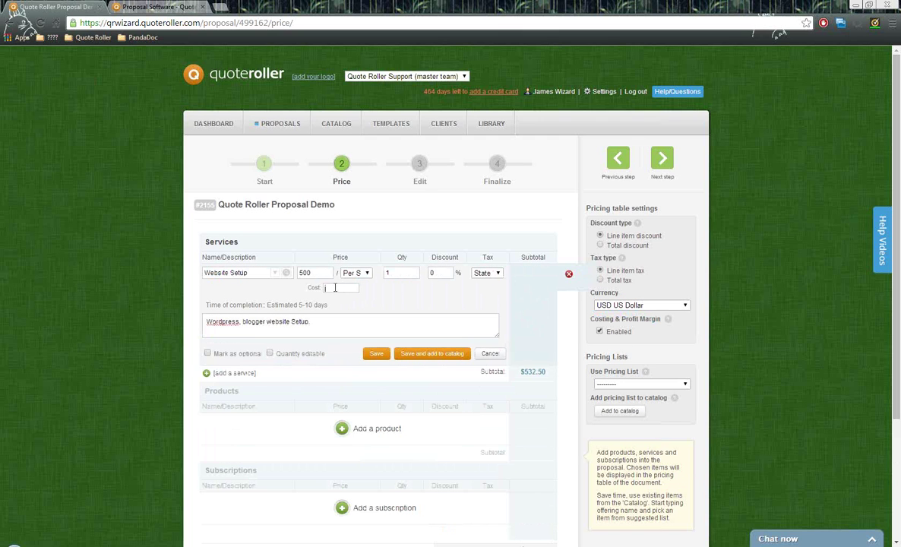
{"action": "left_click", "coordinate": [490, 354]}
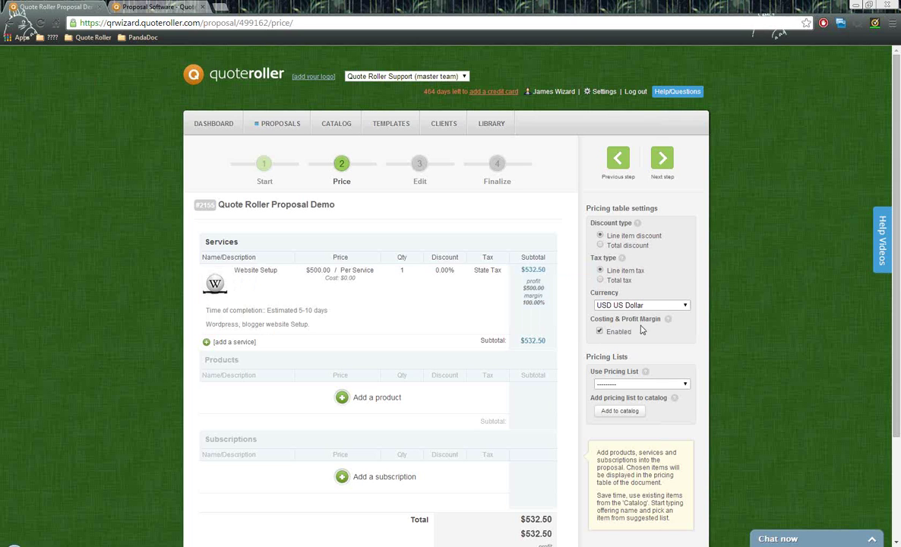
{"action": "left_click", "coordinate": [600, 332]}
- Load the 'Website Setup, All Social Media Sites, Optional Keyboard' price list and review the $745.50 total
{"action": "scroll", "coordinate": [608, 296], "scroll_direction": "down", "scroll_amount": 3}
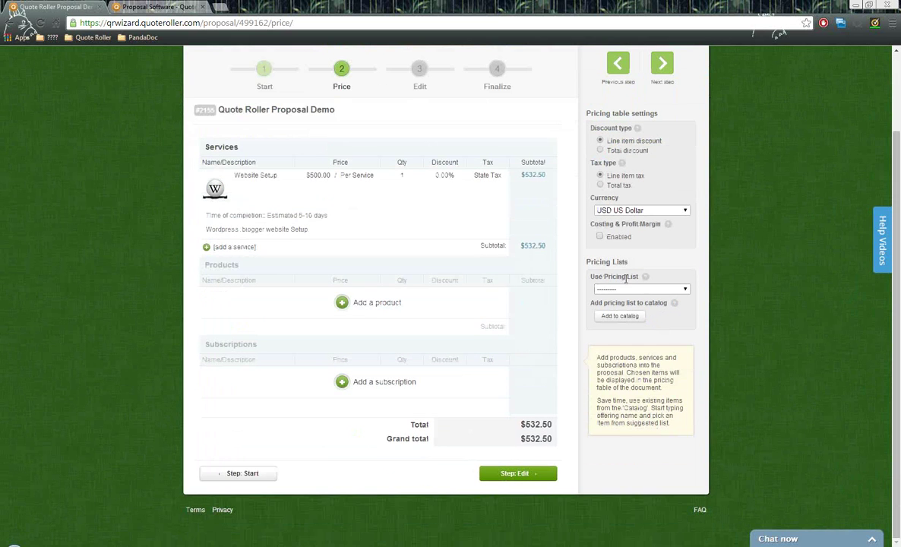
{"action": "left_click_drag", "start_coordinate": [583, 262], "coordinate": [629, 266]}
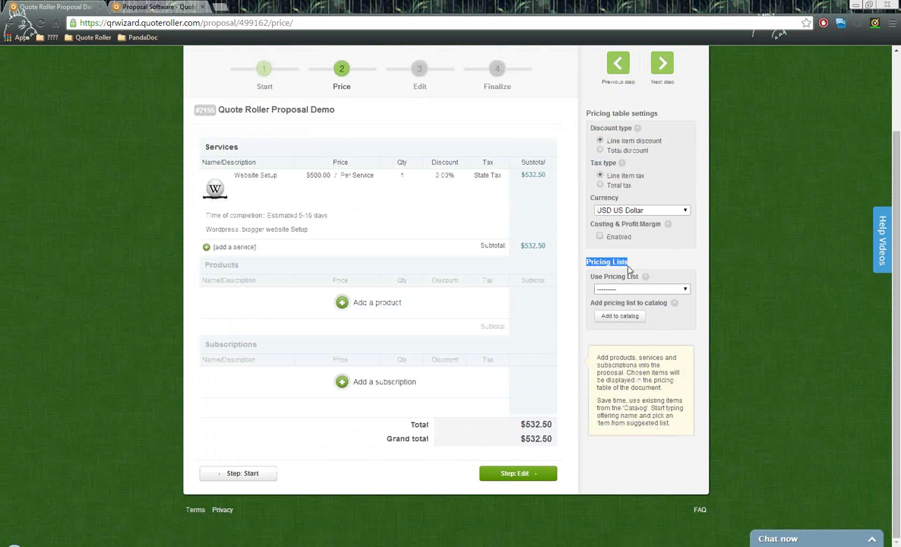
{"action": "left_click", "coordinate": [643, 289]}
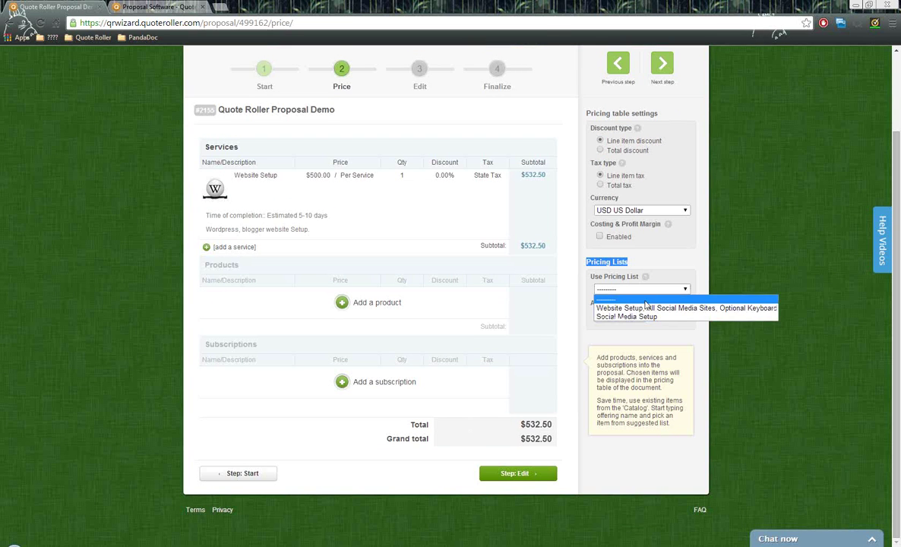
{"action": "left_click", "coordinate": [643, 308]}
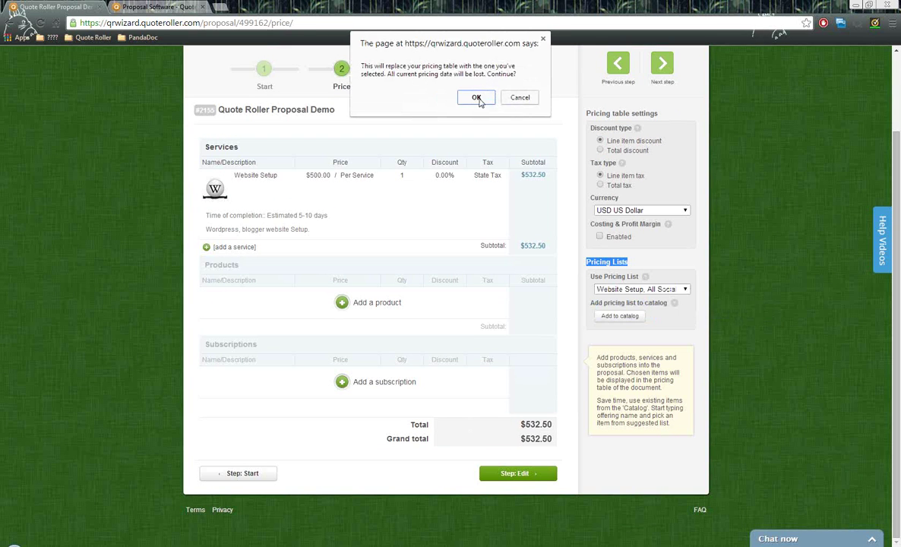
{"action": "left_click", "coordinate": [476, 98]}
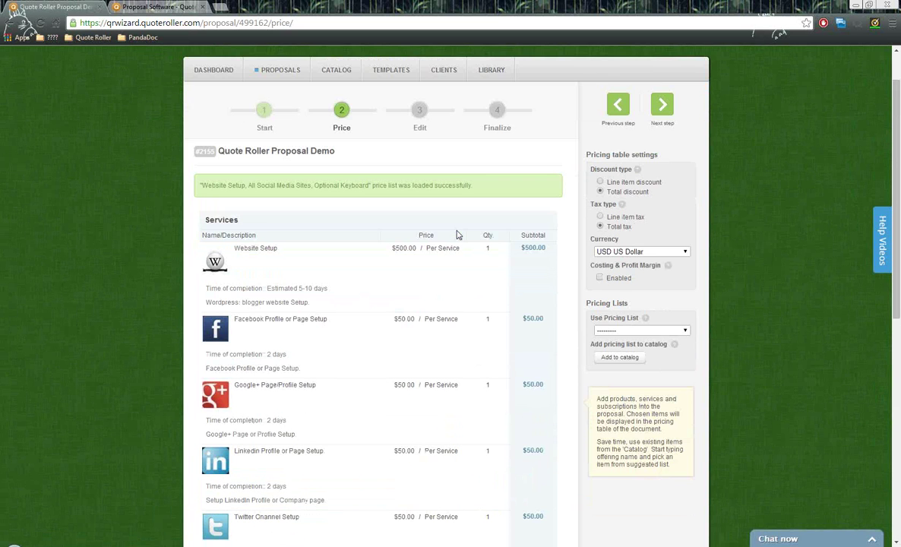
{"action": "scroll", "coordinate": [459, 228], "scroll_direction": "down", "scroll_amount": 3}
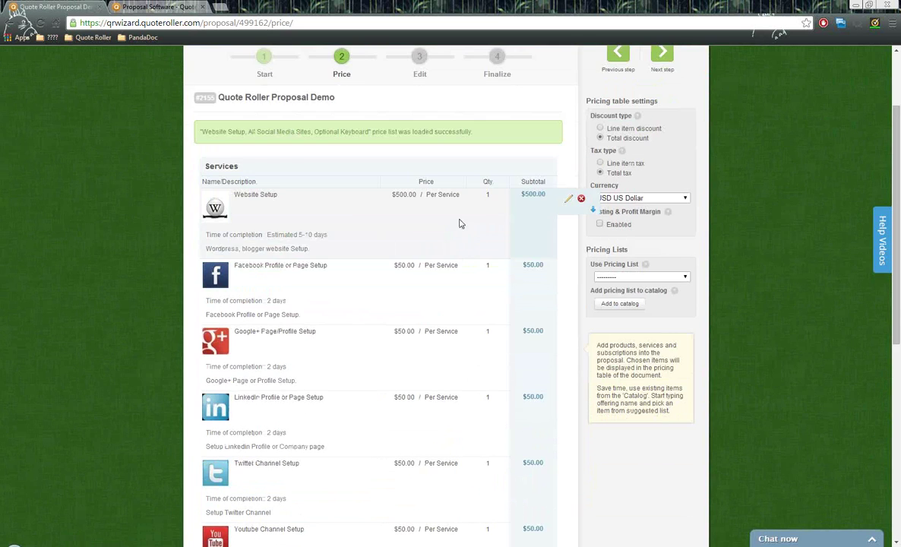
{"action": "scroll", "coordinate": [462, 221], "scroll_direction": "down", "scroll_amount": 2}
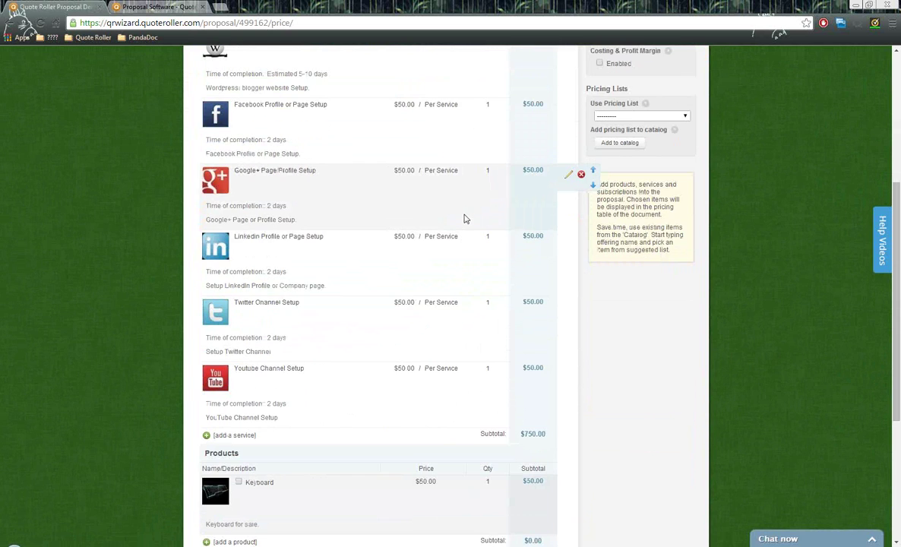
{"action": "scroll", "coordinate": [465, 216], "scroll_direction": "down", "scroll_amount": 1}
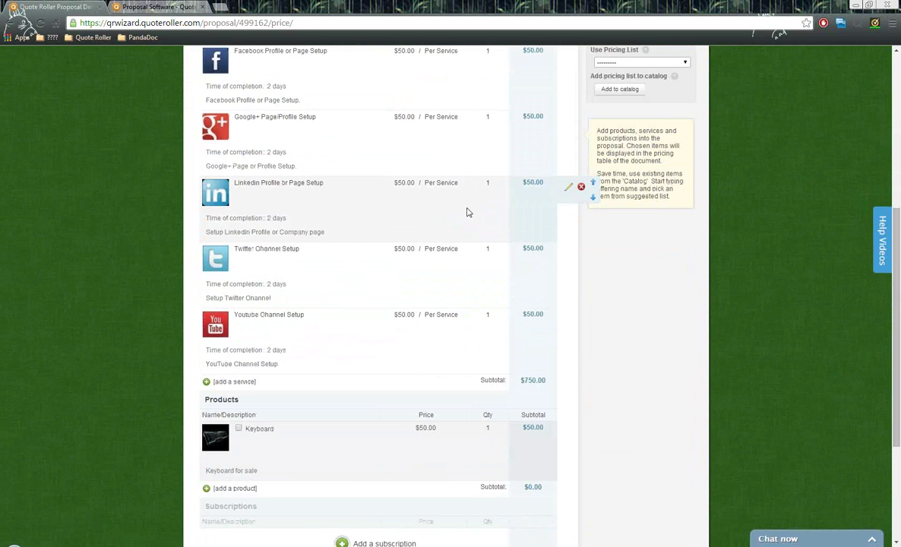
{"action": "scroll", "coordinate": [469, 213], "scroll_direction": "down", "scroll_amount": 1}
{"action": "scroll", "coordinate": [468, 213], "scroll_direction": "down", "scroll_amount": 2}
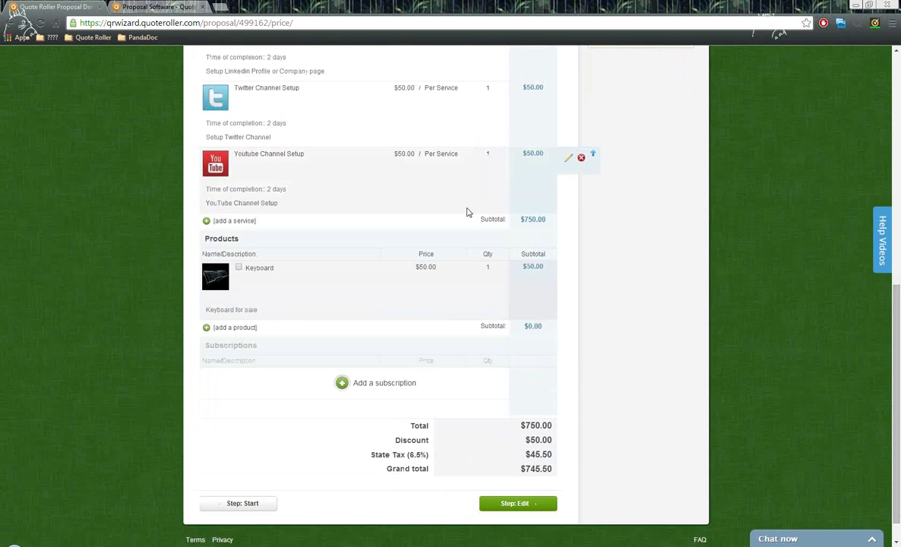
{"action": "scroll", "coordinate": [469, 213], "scroll_direction": "up", "scroll_amount": 4}
{"action": "scroll", "coordinate": [468, 213], "scroll_direction": "up", "scroll_amount": 4}
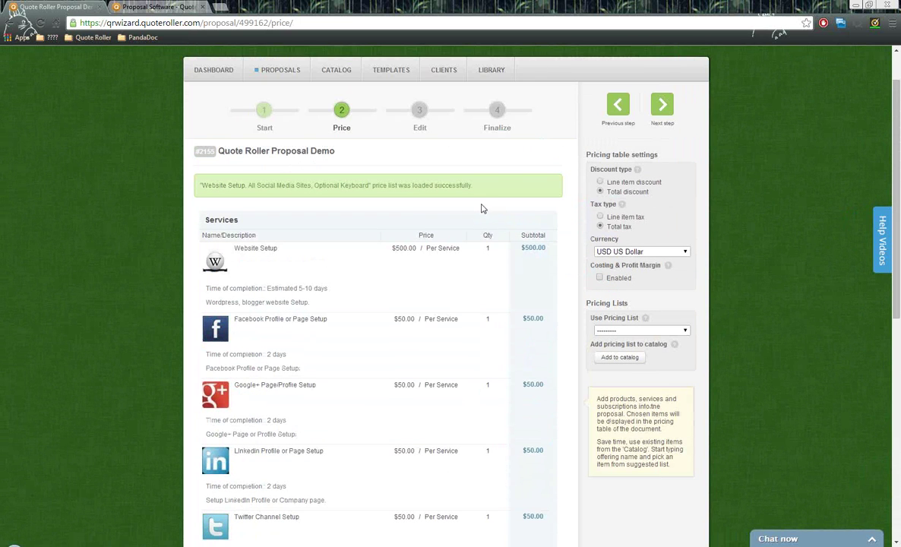
- Open the saved pricing lists and close them without choosing one
{"action": "left_click", "coordinate": [612, 332]}
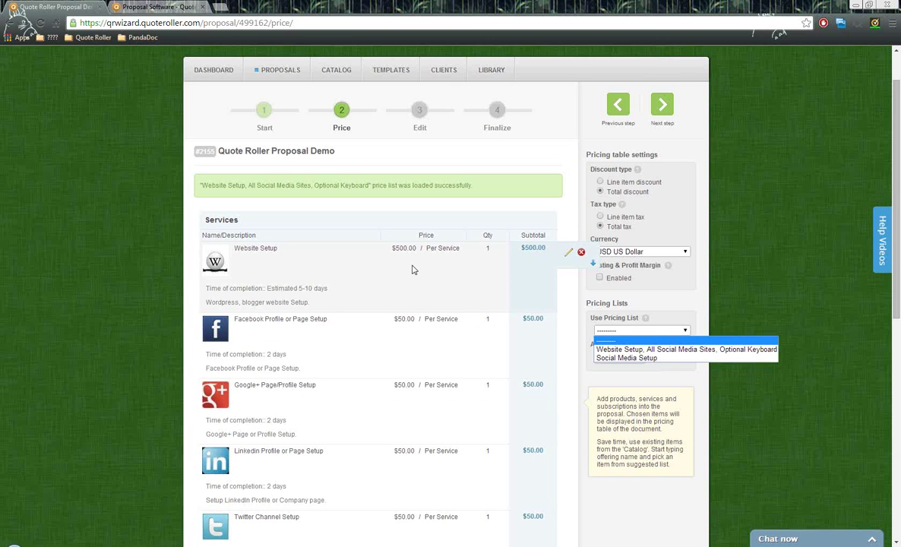
{"action": "left_click", "coordinate": [663, 296]}
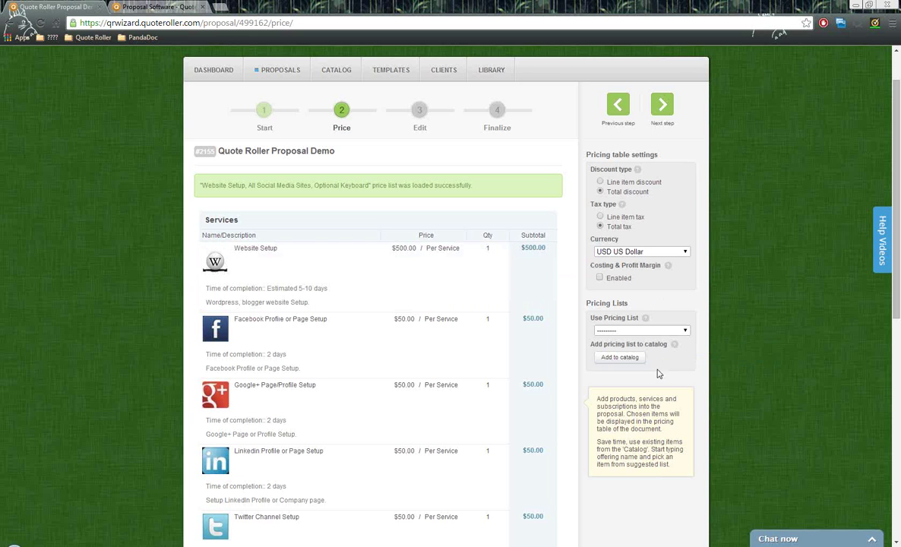
{"action": "scroll", "coordinate": [384, 256], "scroll_direction": "down", "scroll_amount": 2}
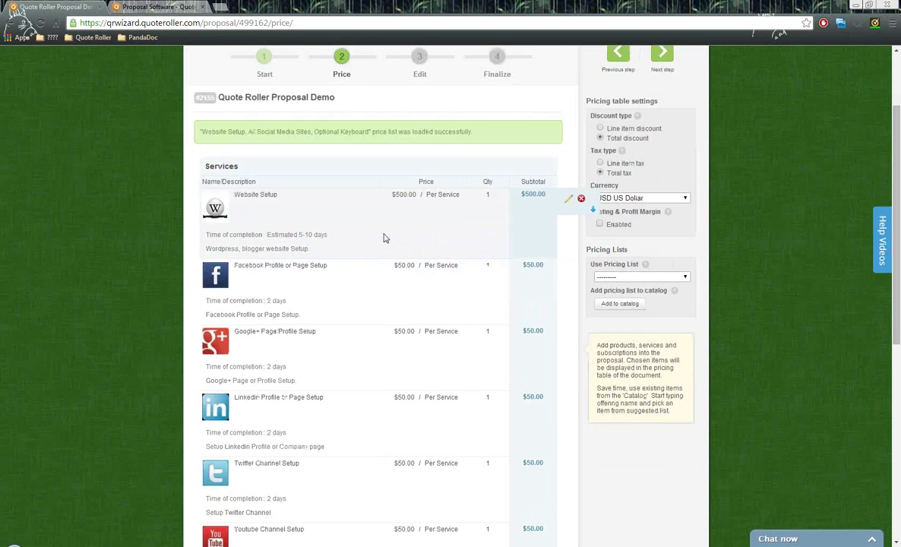
{"action": "scroll", "coordinate": [384, 256], "scroll_direction": "up", "scroll_amount": 2}
- Leave the Website Setup line item unchanged and advance the proposal to the Edit step
{"action": "left_click", "coordinate": [395, 220]}
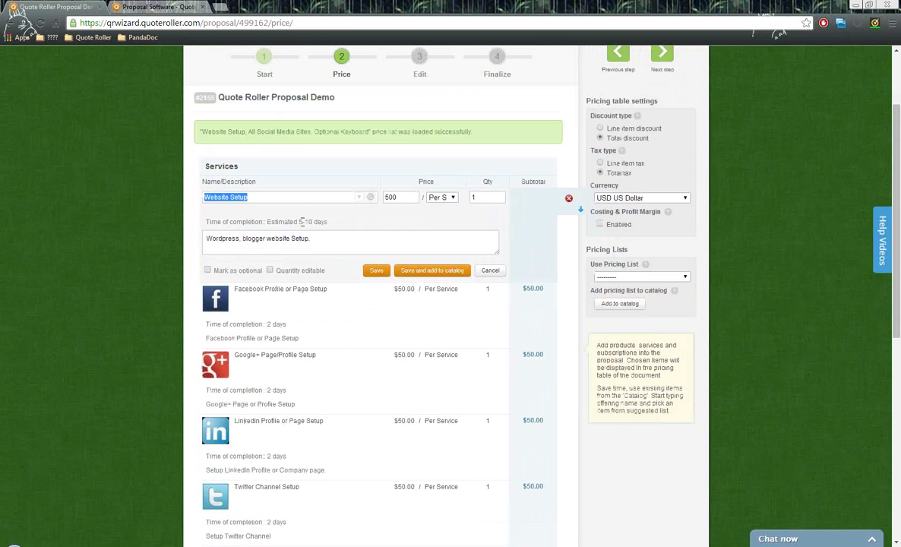
{"action": "left_click_drag", "start_coordinate": [318, 241], "coordinate": [204, 239]}
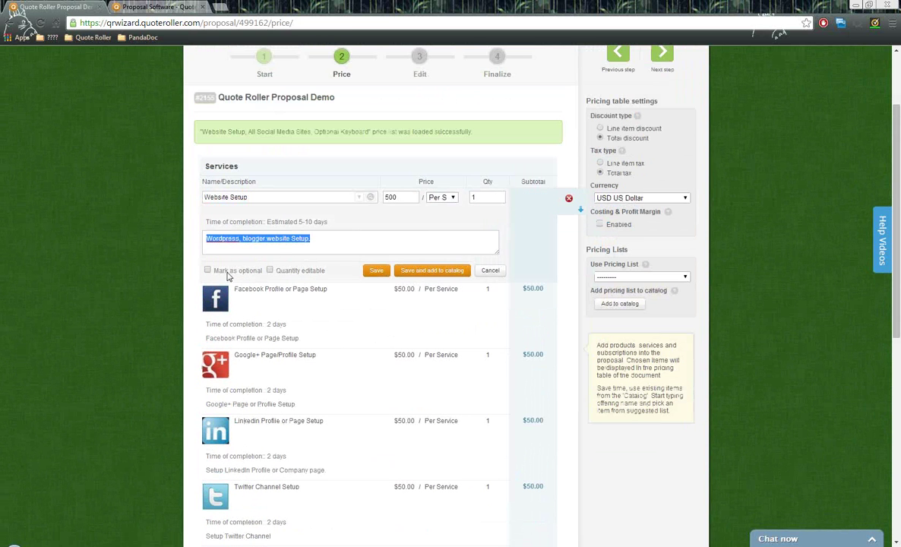
{"action": "left_click", "coordinate": [491, 271]}
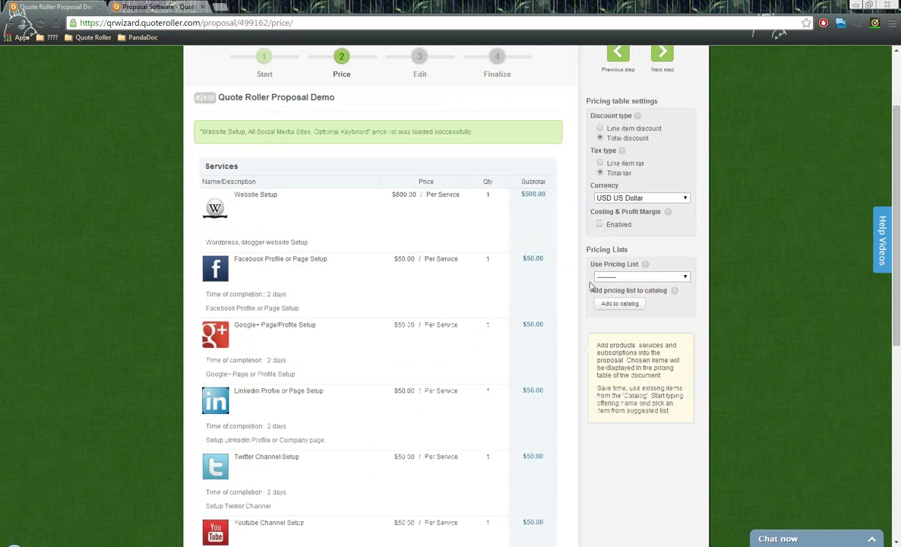
{"action": "scroll", "coordinate": [669, 291], "scroll_direction": "up", "scroll_amount": 3}
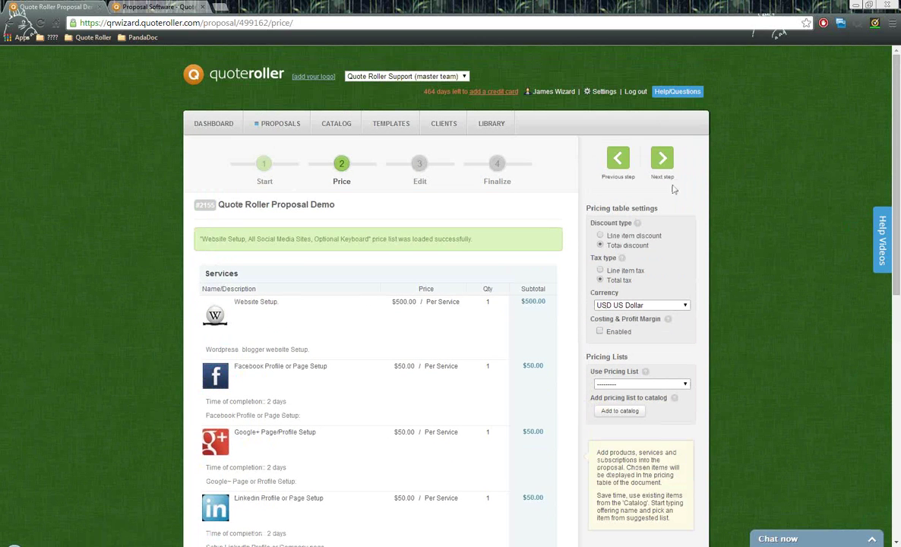
{"action": "left_click", "coordinate": [659, 161]}
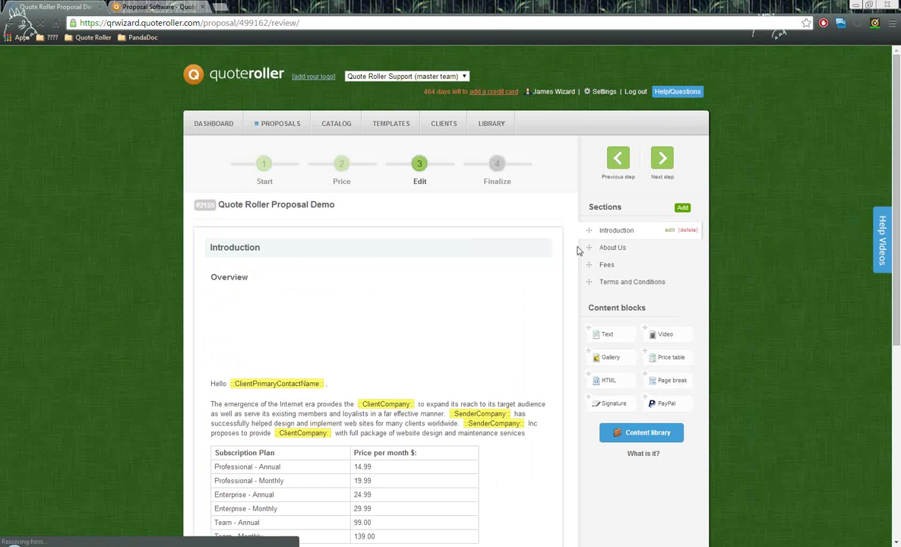
- Scroll through the Introduction content, then advance to the Finalize step
{"action": "scroll", "coordinate": [511, 320], "scroll_direction": "down", "scroll_amount": 1}
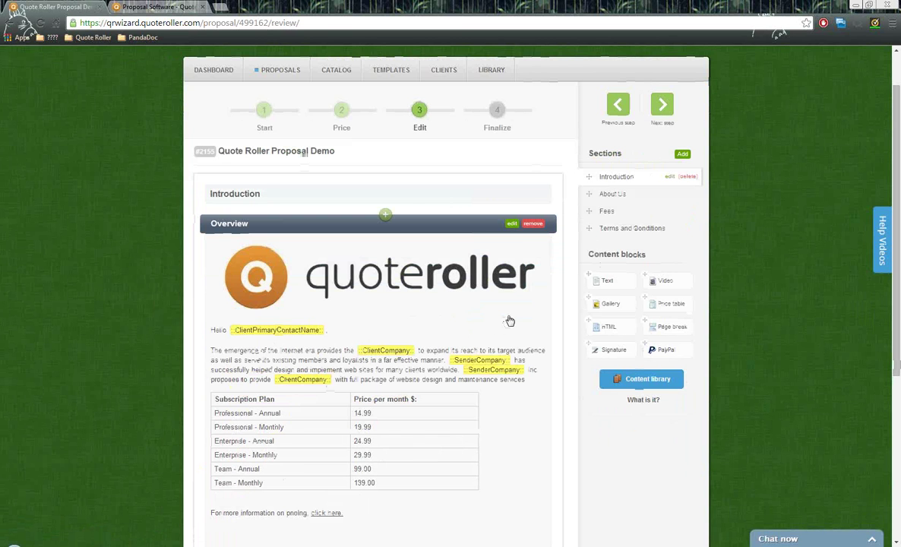
{"action": "scroll", "coordinate": [510, 321], "scroll_direction": "up", "scroll_amount": 1}
{"action": "scroll", "coordinate": [411, 340], "scroll_direction": "down", "scroll_amount": 1}
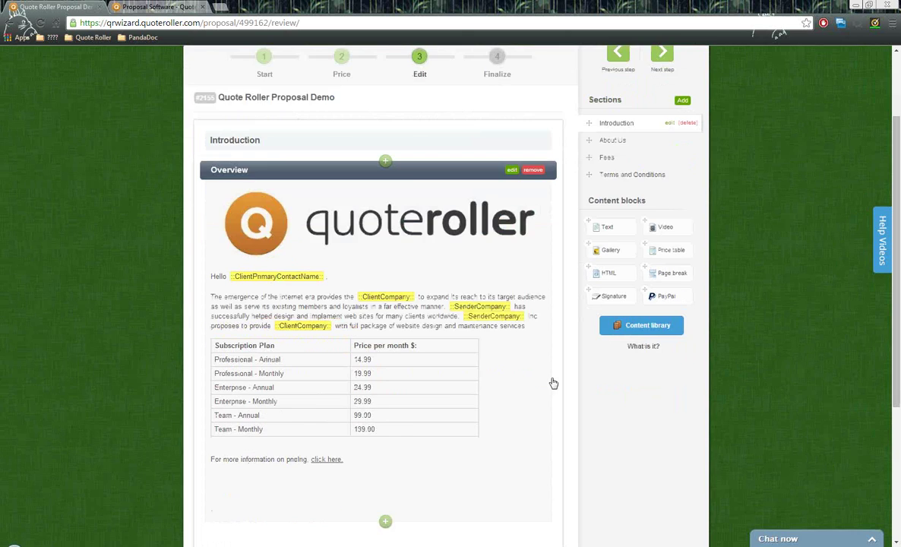
{"action": "scroll", "coordinate": [534, 382], "scroll_direction": "up", "scroll_amount": 1}
{"action": "left_click", "coordinate": [664, 161]}
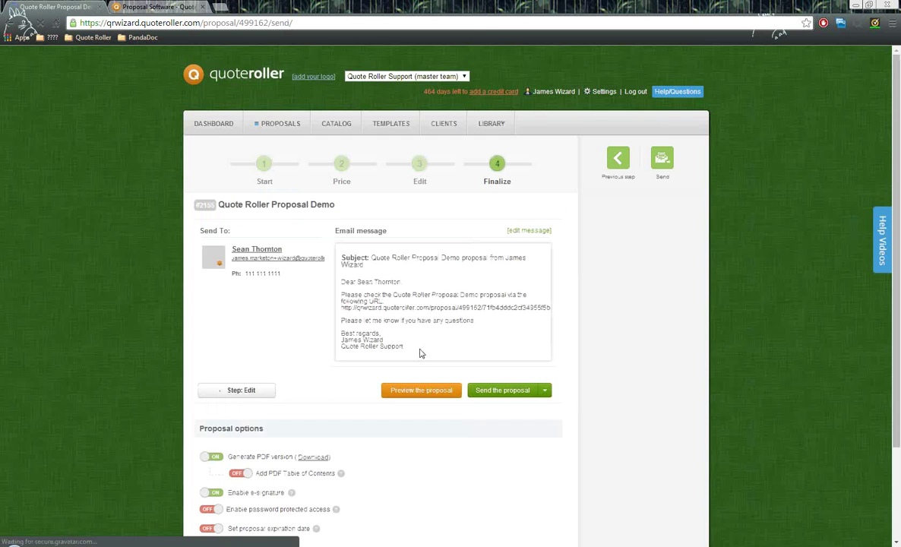
- Keep Generate PDF version on and switch Add PDF Table of Contents to ON
{"action": "scroll", "coordinate": [334, 350], "scroll_direction": "down", "scroll_amount": 3}
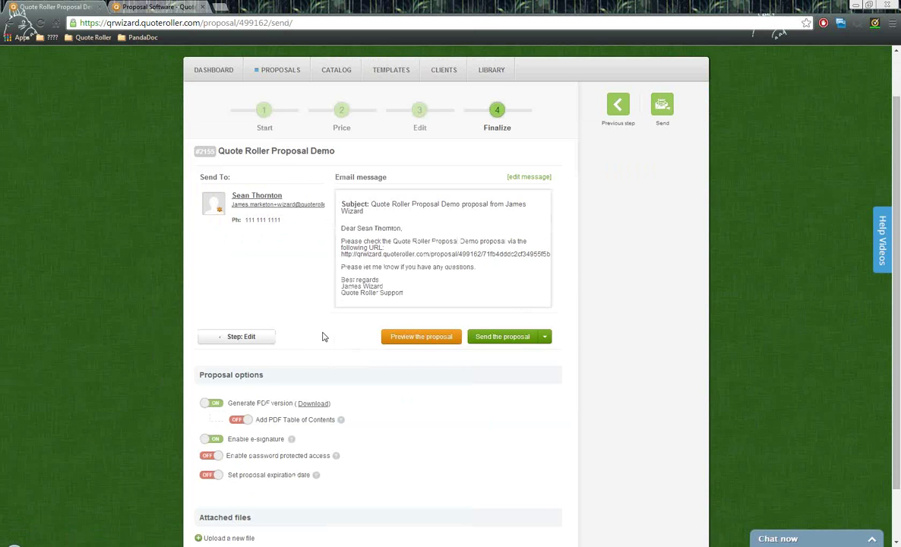
{"action": "scroll", "coordinate": [327, 337], "scroll_direction": "up", "scroll_amount": 1}
{"action": "scroll", "coordinate": [319, 346], "scroll_direction": "down", "scroll_amount": 1}
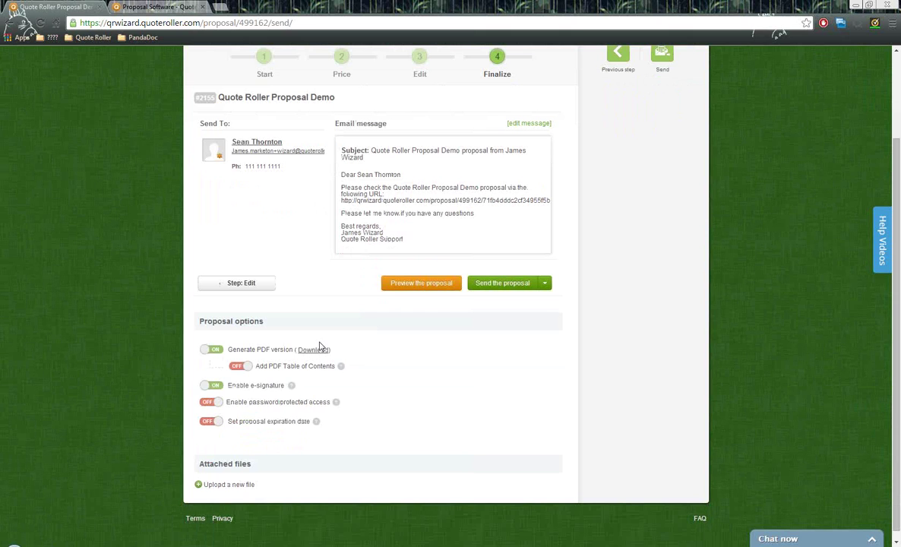
{"action": "left_click_drag", "start_coordinate": [268, 324], "coordinate": [198, 323]}
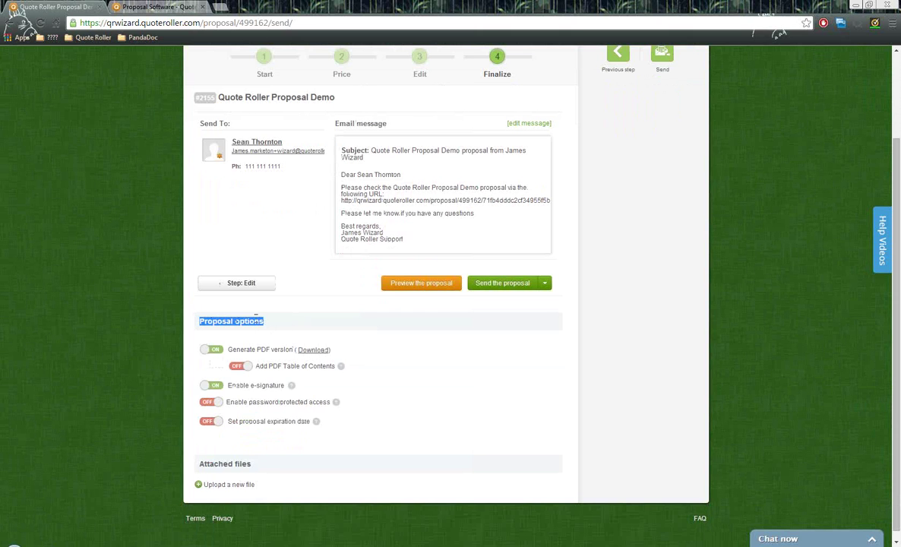
{"action": "left_click", "coordinate": [215, 352]}
{"action": "left_click", "coordinate": [212, 360]}
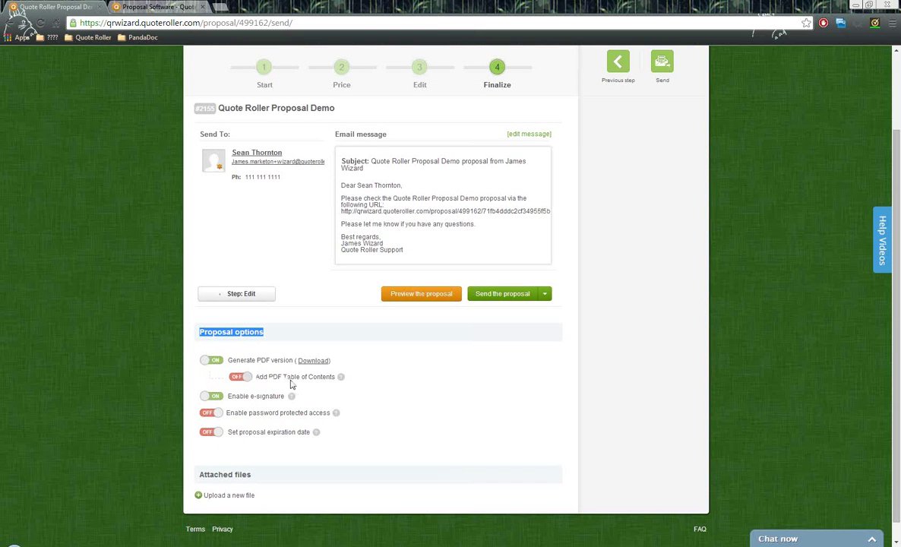
{"action": "left_click", "coordinate": [243, 377]}
{"action": "mouse_move", "coordinate": [342, 379]}
{"action": "left_click", "coordinate": [344, 367]}
- Toggle e-signature off and back on so it stays enabled
{"action": "scroll", "coordinate": [344, 365], "scroll_direction": "down", "scroll_amount": 1}
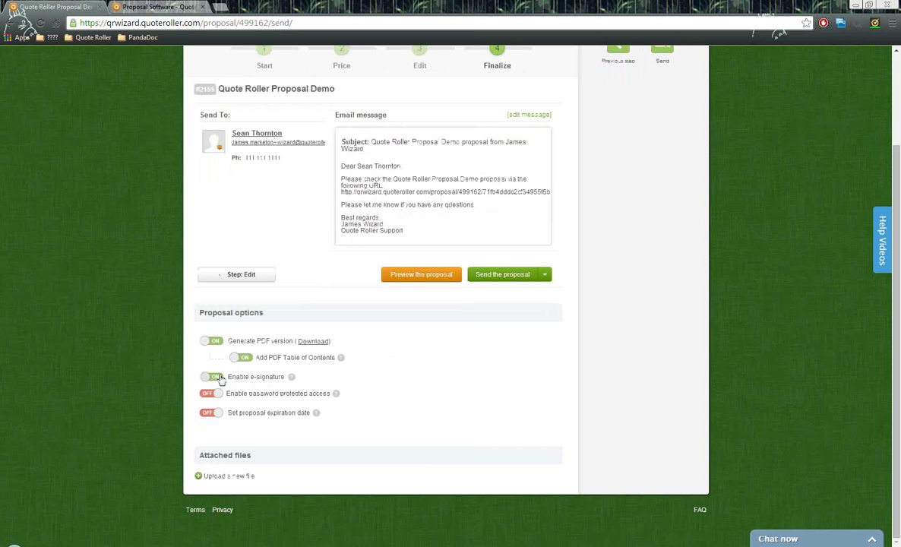
{"action": "left_click", "coordinate": [213, 376]}
{"action": "left_click", "coordinate": [216, 376]}
- Set the proposal expiration date to 08/22/2014 and turn the expiration reminder ON
{"action": "left_click", "coordinate": [212, 413]}
{"action": "scroll", "coordinate": [304, 408], "scroll_direction": "down", "scroll_amount": 1}
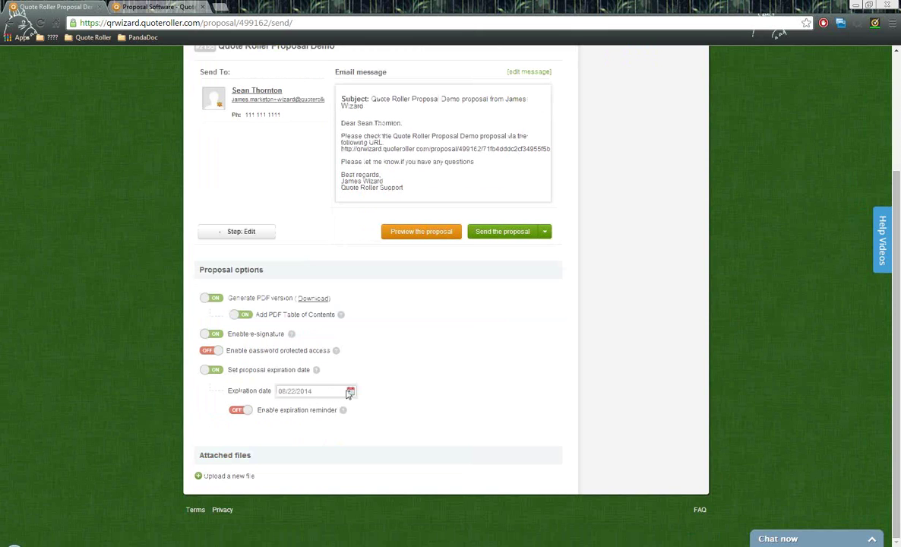
{"action": "left_click", "coordinate": [350, 391]}
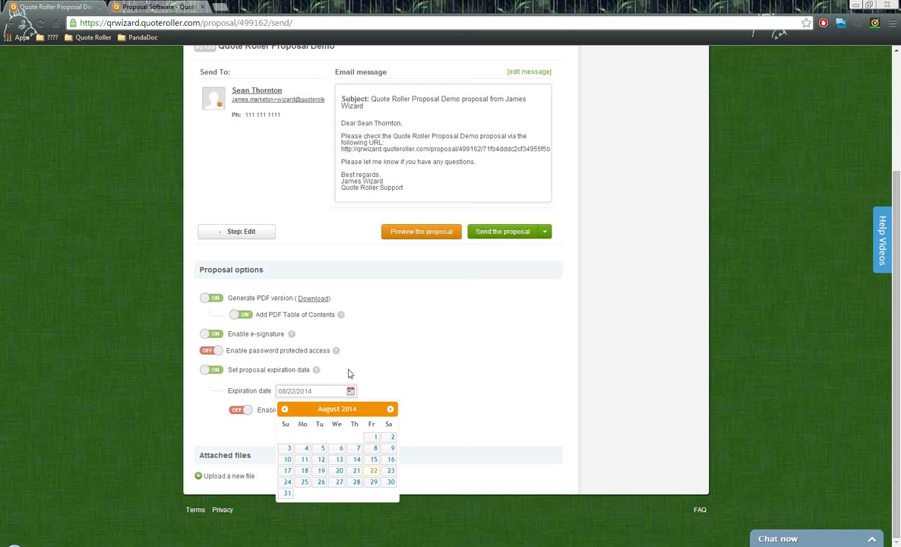
{"action": "left_click", "coordinate": [352, 373]}
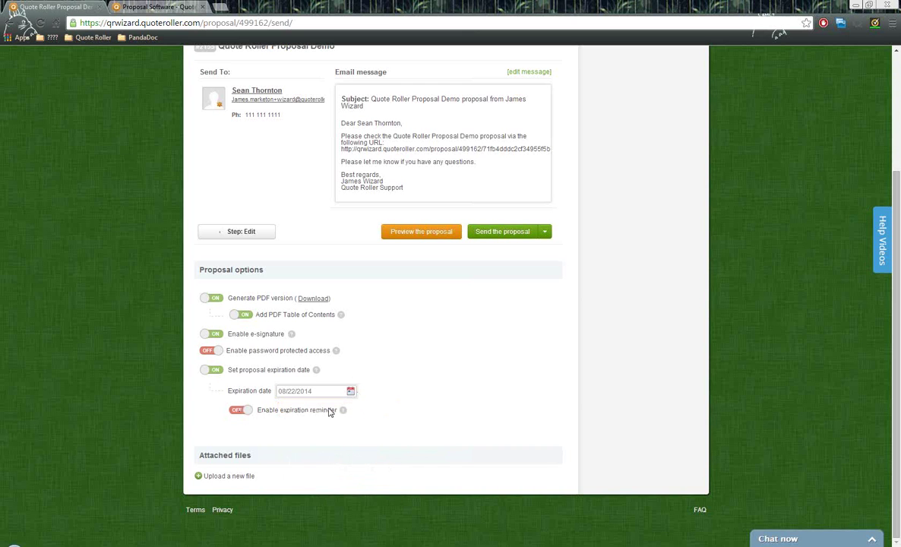
{"action": "left_click", "coordinate": [248, 412]}
{"action": "left_click_drag", "start_coordinate": [264, 461], "coordinate": [199, 456]}
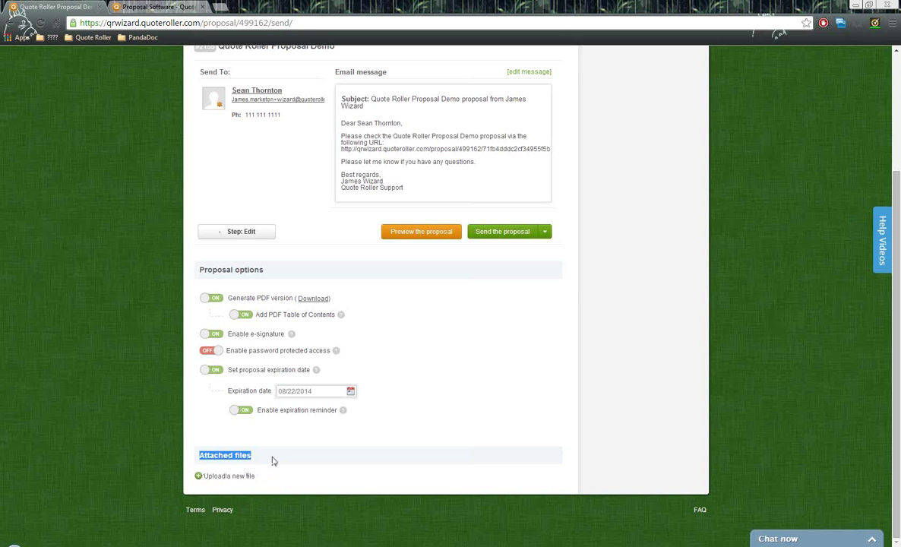
{"action": "scroll", "coordinate": [266, 479], "scroll_direction": "up", "scroll_amount": 1}
{"action": "scroll", "coordinate": [272, 480], "scroll_direction": "up", "scroll_amount": 2}
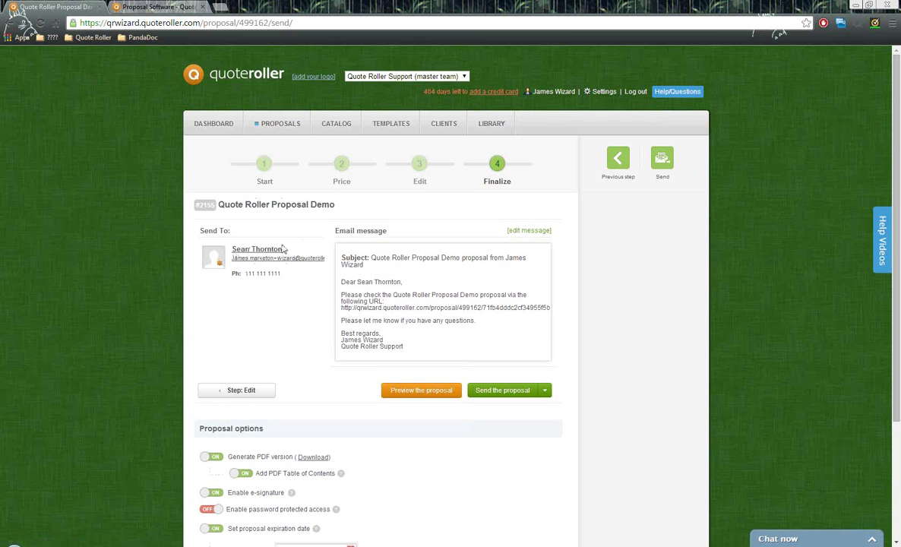
{"action": "left_click_drag", "start_coordinate": [335, 232], "coordinate": [387, 234]}
{"action": "left_click", "coordinate": [469, 275]}
{"action": "left_click_drag", "start_coordinate": [341, 308], "coordinate": [552, 308]}
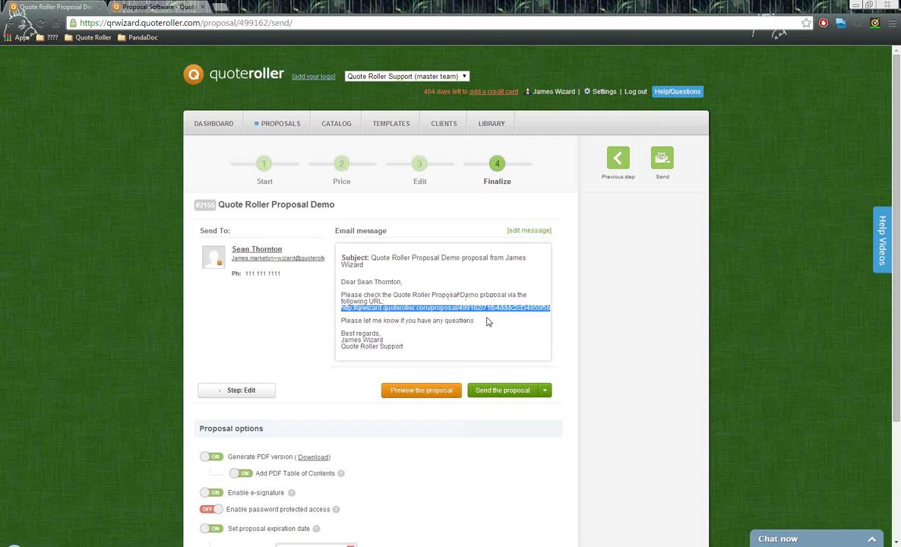
{"action": "left_click", "coordinate": [487, 325]}
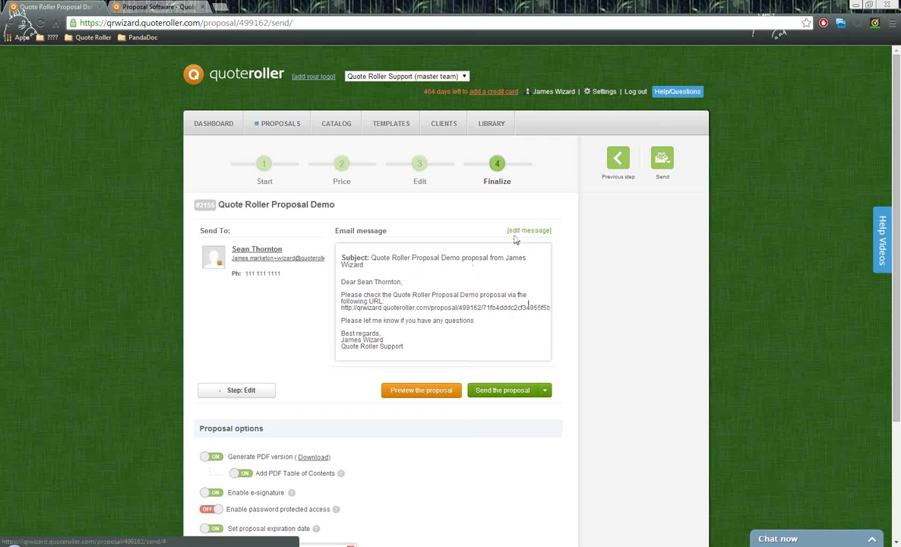
{"action": "scroll", "coordinate": [507, 284], "scroll_direction": "down", "scroll_amount": 1}
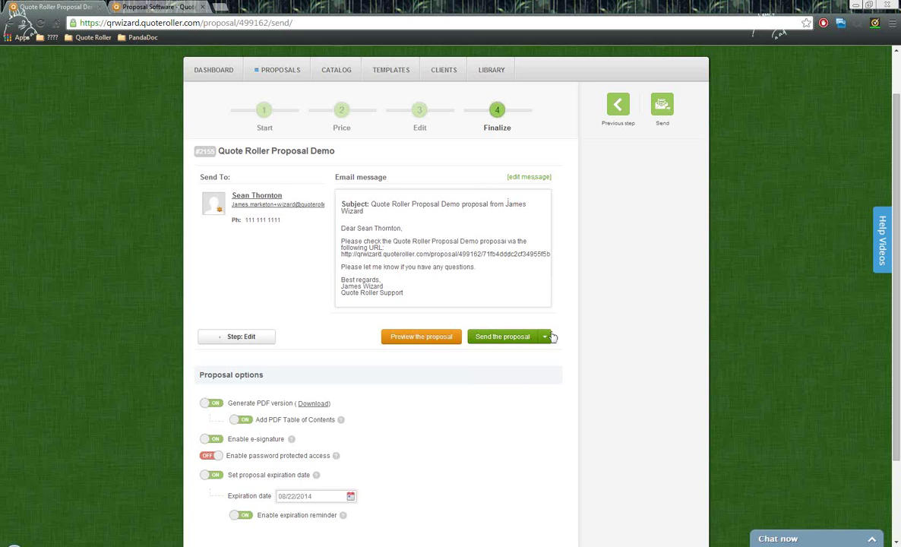
- Use Save as sent to mark the proposal sent without emailing it
{"action": "left_click", "coordinate": [545, 339]}
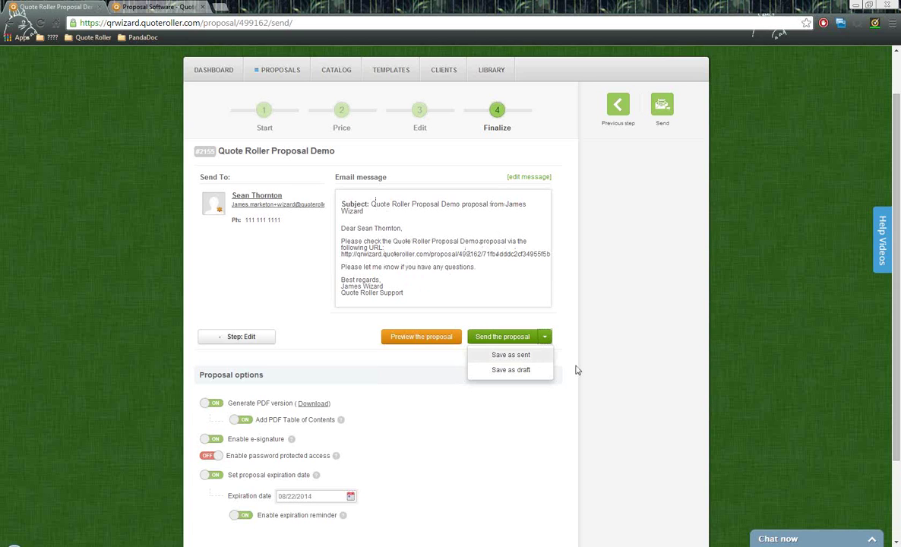
{"action": "left_click", "coordinate": [526, 358]}
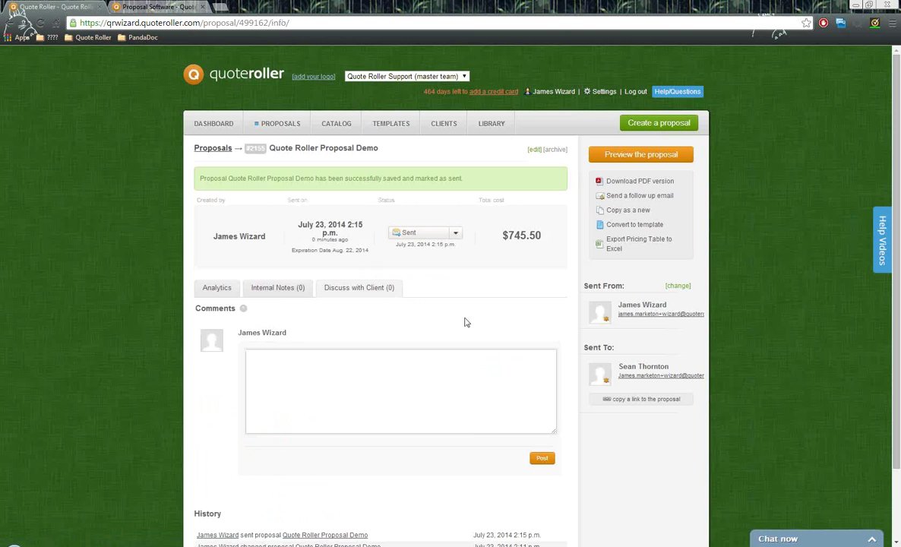
- Review the Sent To details on the proposal info page and switch to the second browser tab
{"action": "scroll", "coordinate": [463, 294], "scroll_direction": "down", "scroll_amount": 3}
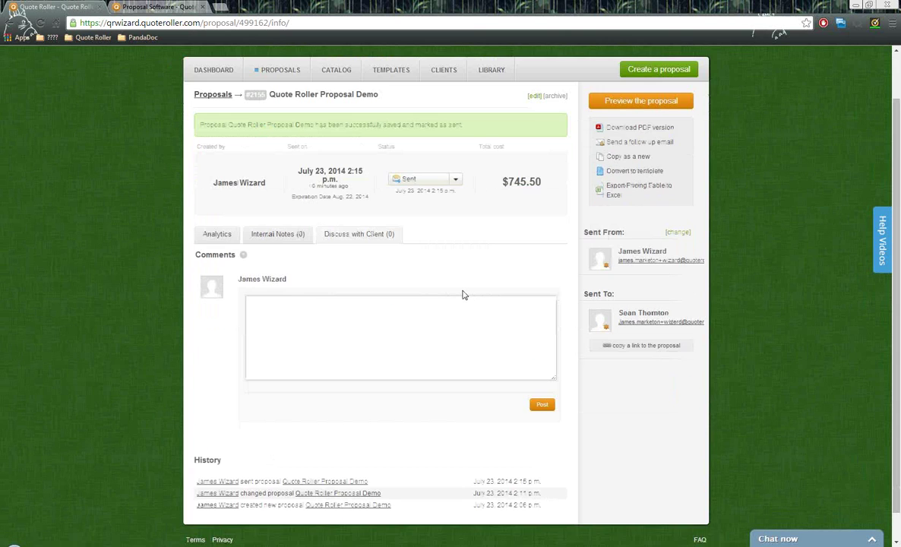
{"action": "scroll", "coordinate": [461, 290], "scroll_direction": "up", "scroll_amount": 3}
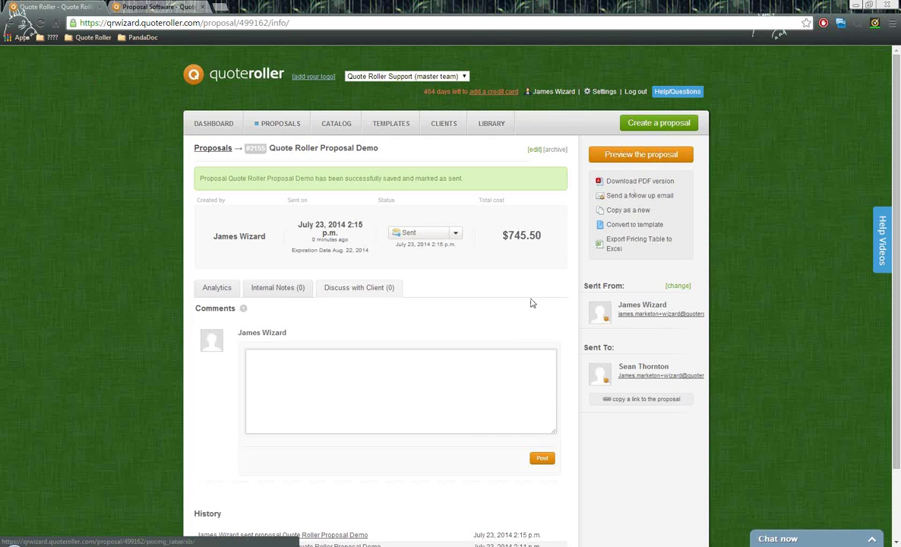
{"action": "scroll", "coordinate": [532, 301], "scroll_direction": "down", "scroll_amount": 2}
{"action": "left_click_drag", "start_coordinate": [582, 295], "coordinate": [617, 297]}
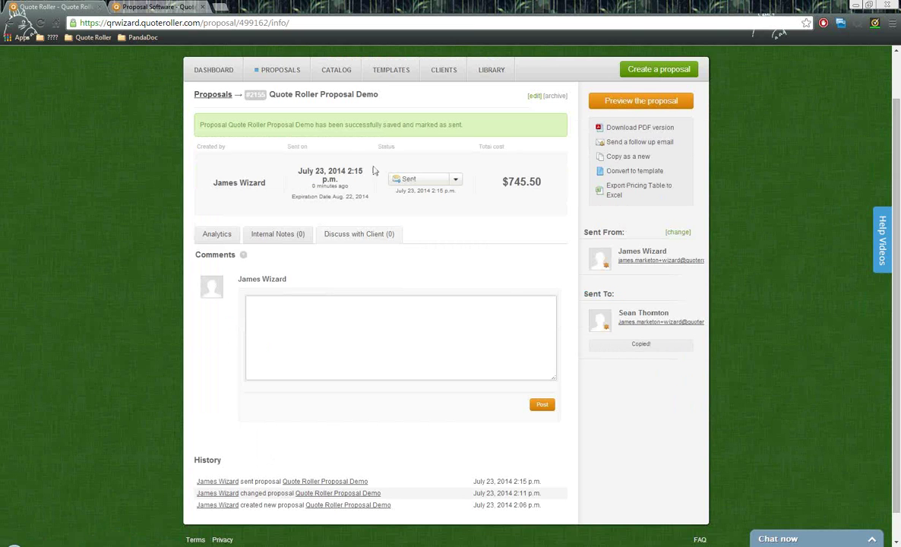
{"action": "left_click", "coordinate": [162, 7]}
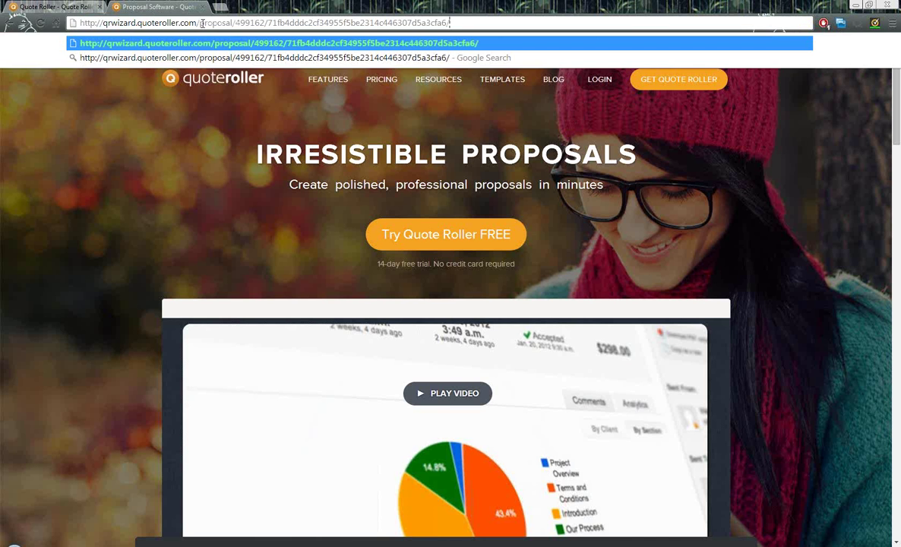
- Paste the copied client link into the address bar and load the proposal
{"action": "key", "text": "Return"}
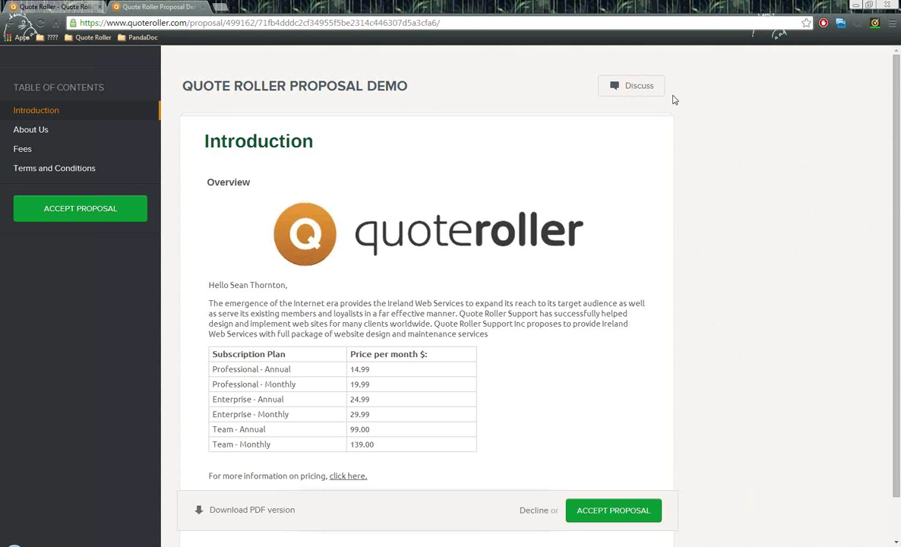
- Post the comment 'Hello, I have a question.' in the discussion and return to the proposal
{"action": "left_click", "coordinate": [630, 88]}
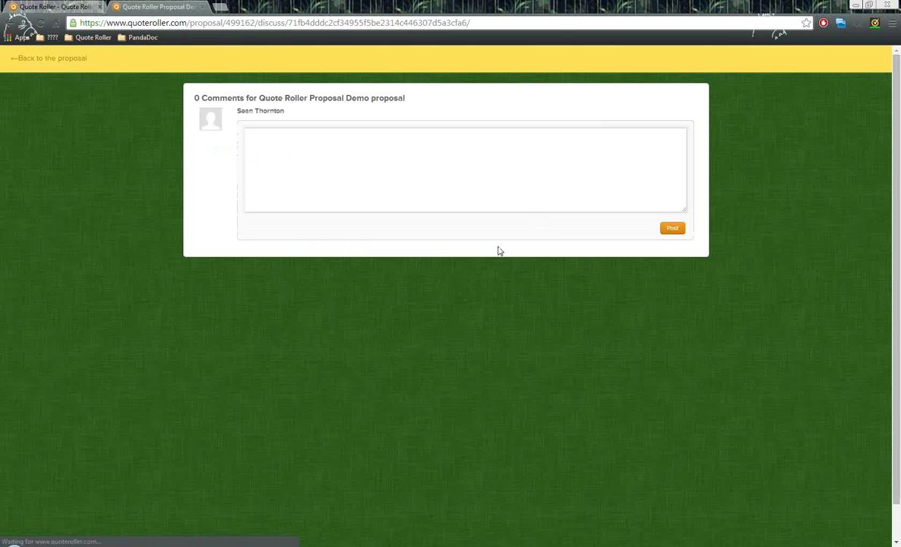
{"action": "left_click", "coordinate": [386, 154]}
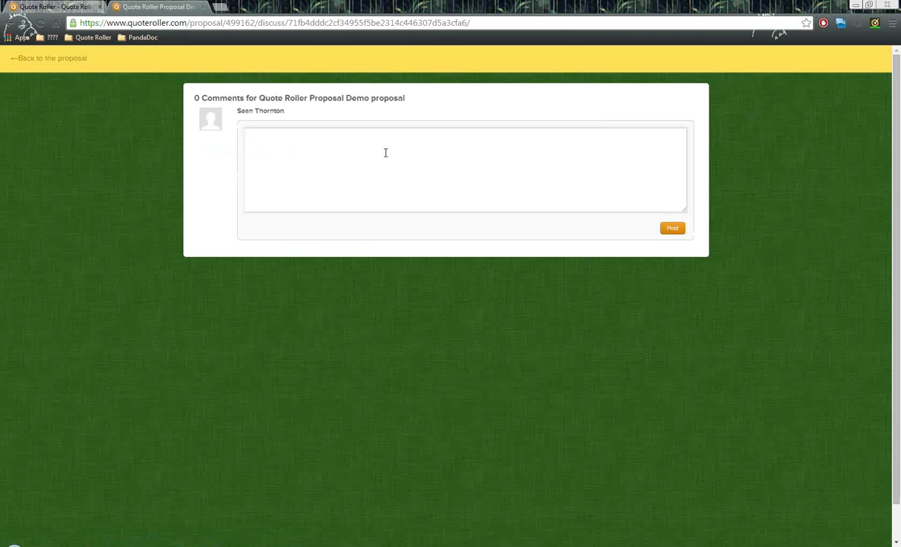
{"action": "type", "text": "Hello, I have a question."}
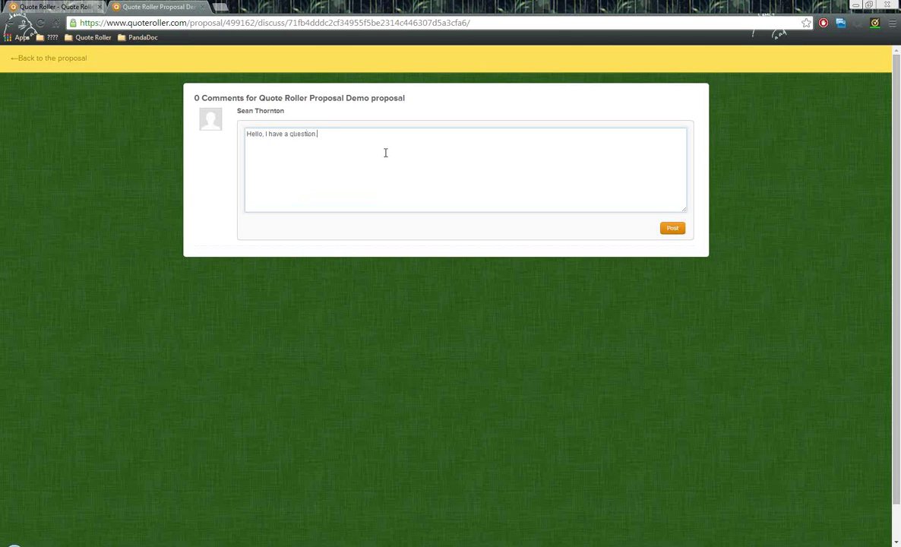
{"action": "left_click", "coordinate": [673, 229]}
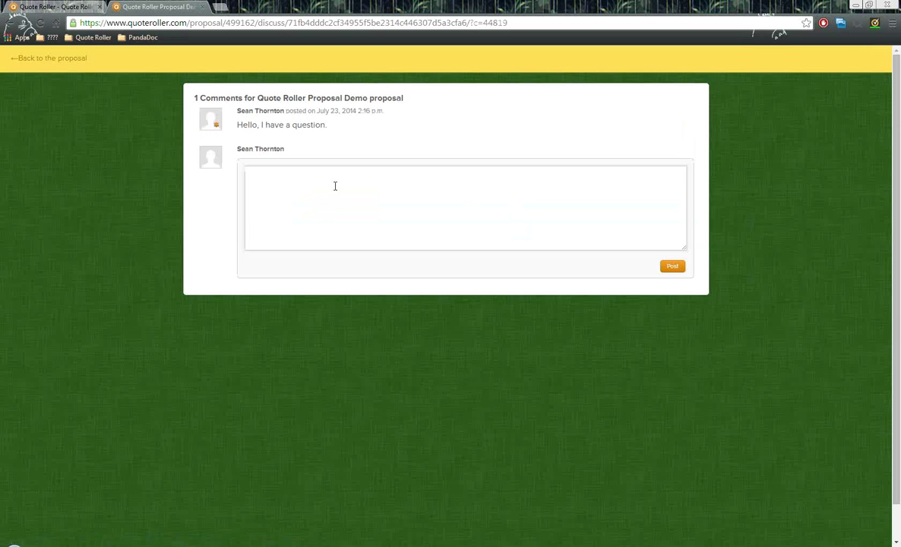
{"action": "left_click", "coordinate": [51, 60]}
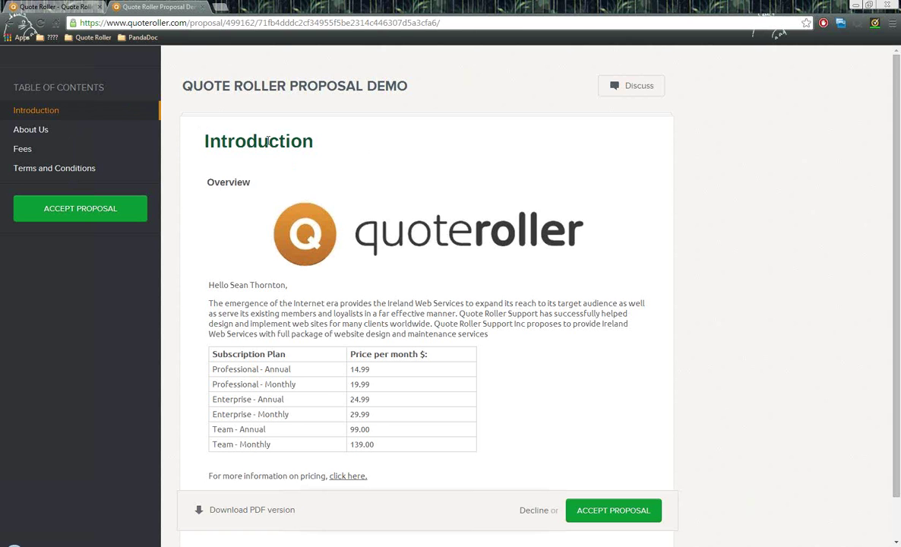
- Highlight the recipient's name, Ireland Web Services and Quote Roller Support in the introduction
{"action": "scroll", "coordinate": [493, 216], "scroll_direction": "down", "scroll_amount": 1}
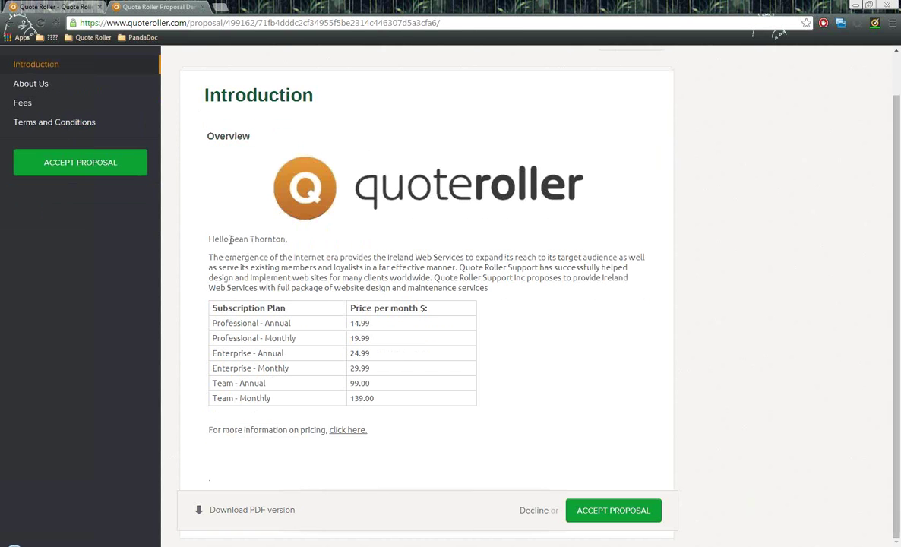
{"action": "left_click_drag", "start_coordinate": [230, 239], "coordinate": [289, 239]}
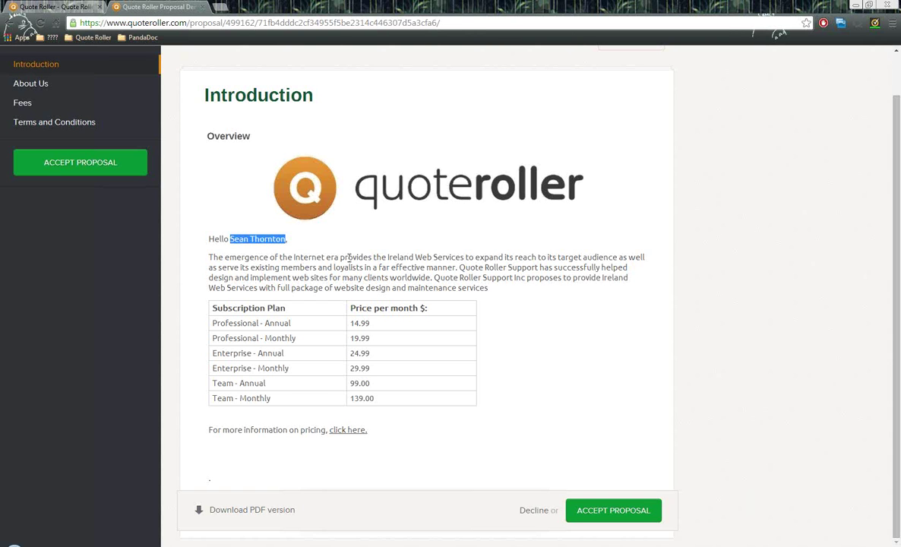
{"action": "left_click_drag", "start_coordinate": [388, 257], "coordinate": [461, 255]}
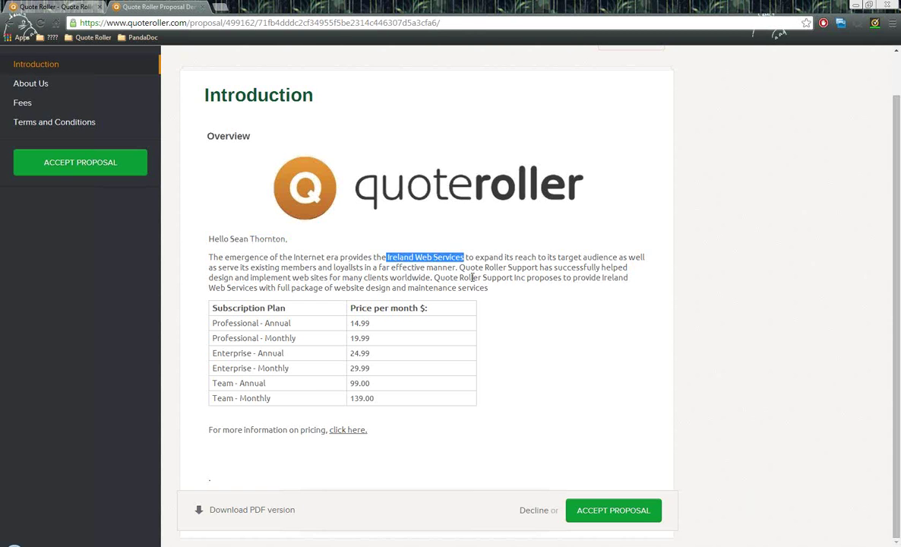
{"action": "left_click_drag", "start_coordinate": [458, 267], "coordinate": [543, 267]}
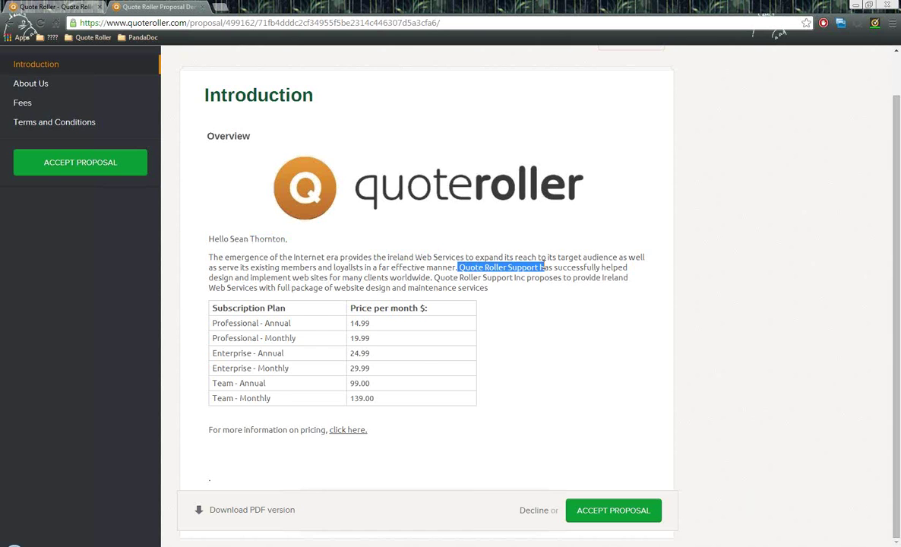
{"action": "scroll", "coordinate": [218, 184], "scroll_direction": "up", "scroll_amount": 1}
{"action": "scroll", "coordinate": [315, 256], "scroll_direction": "down", "scroll_amount": 1}
{"action": "scroll", "coordinate": [315, 397], "scroll_direction": "up", "scroll_amount": 1}
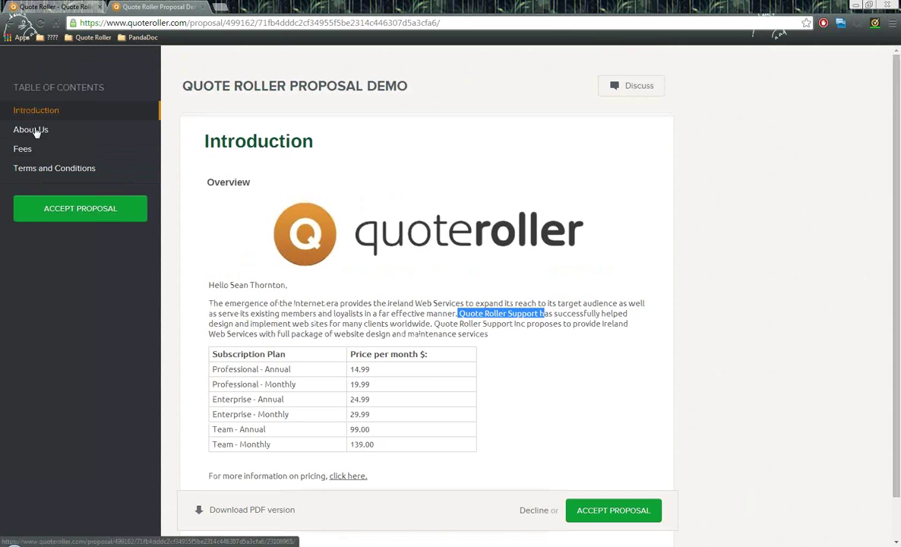
- Go to the About Us section and enlarge the gallery's sunset photo
{"action": "left_click", "coordinate": [41, 130]}
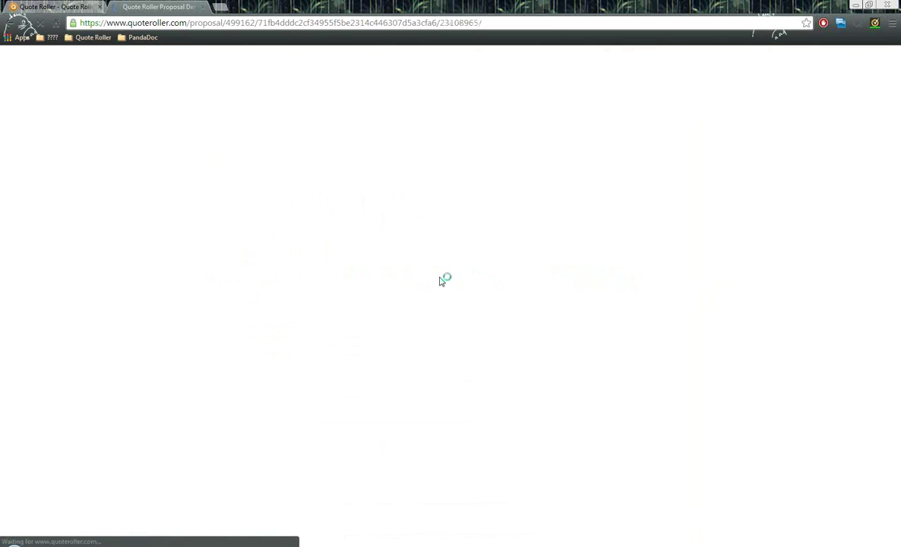
{"action": "scroll", "coordinate": [430, 268], "scroll_direction": "down", "scroll_amount": 3}
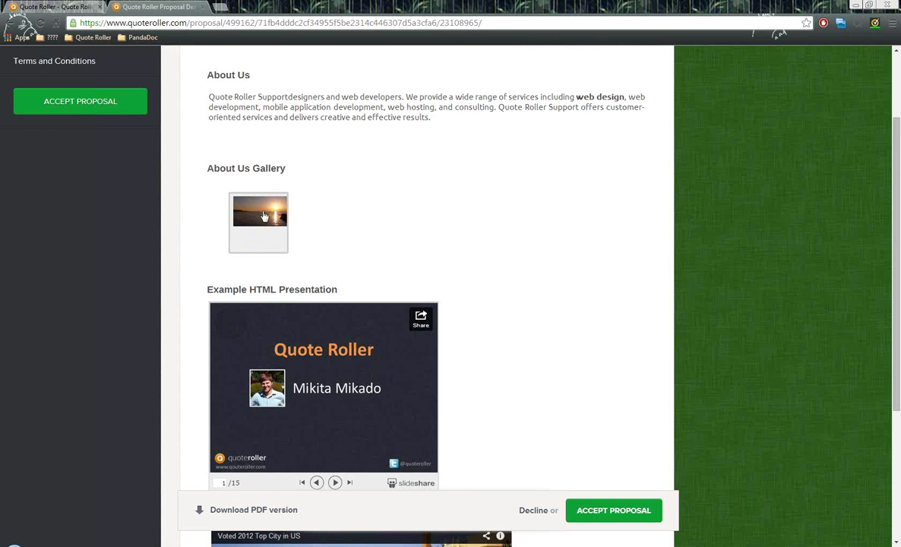
{"action": "left_click", "coordinate": [267, 226]}
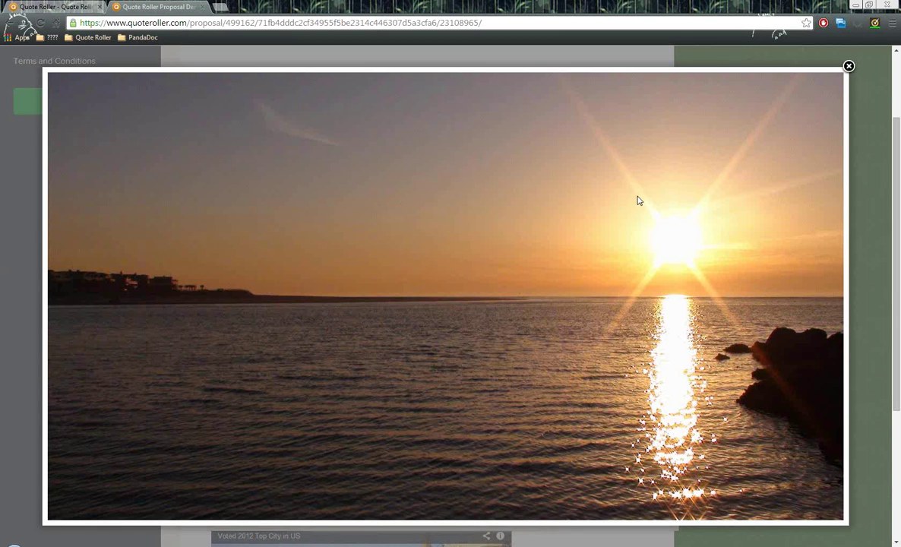
- Close the enlarged photo and step the slideshow forward three slides, then back to slide 4
{"action": "left_click", "coordinate": [849, 66]}
{"action": "scroll", "coordinate": [482, 227], "scroll_direction": "down", "scroll_amount": 2}
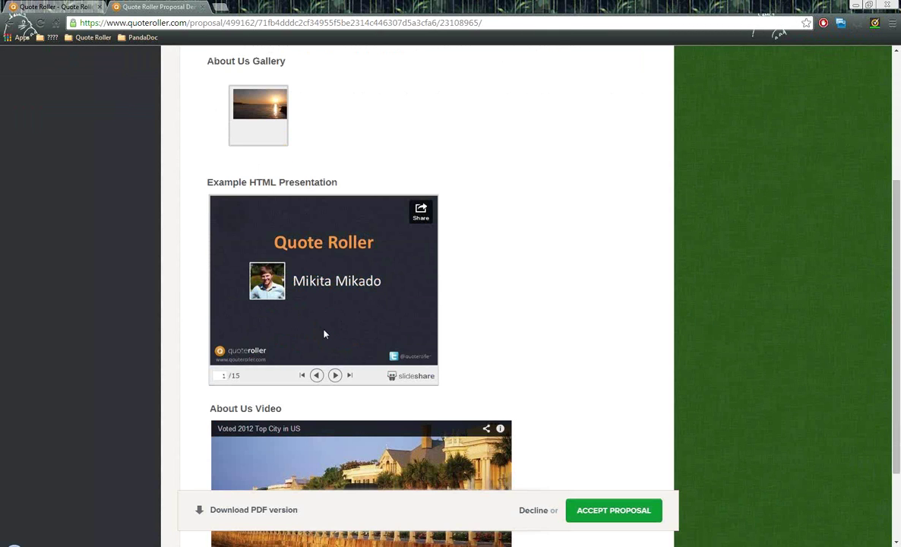
{"action": "left_click", "coordinate": [335, 376]}
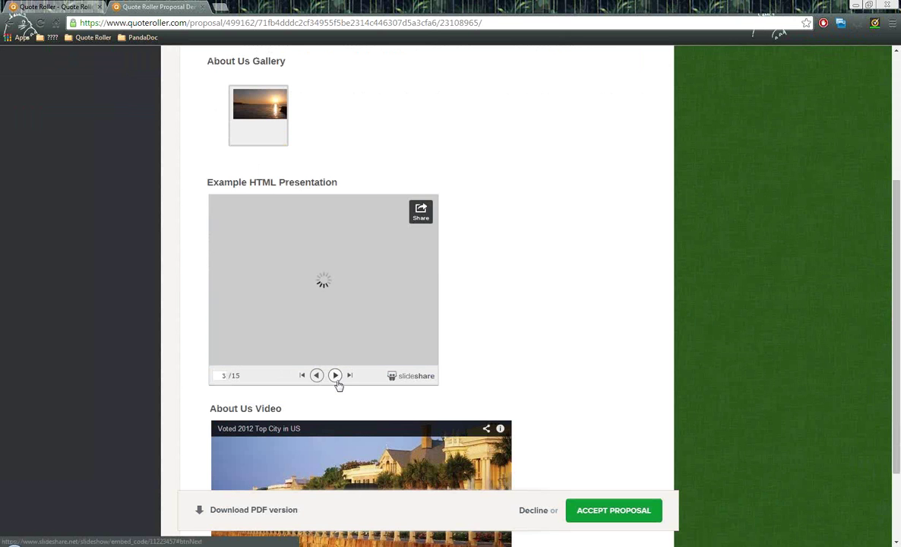
{"action": "left_click", "coordinate": [335, 376]}
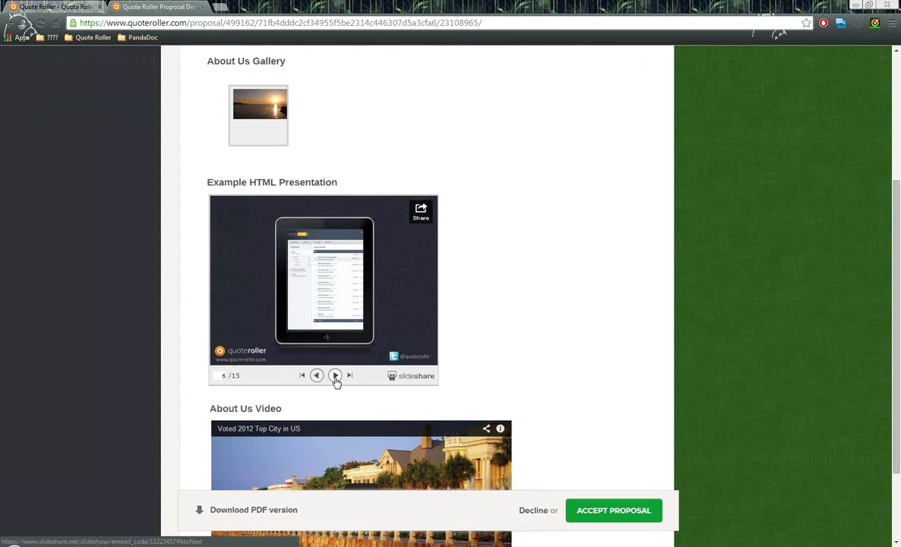
{"action": "left_click", "coordinate": [335, 376]}
{"action": "left_click", "coordinate": [316, 377]}
{"action": "left_click", "coordinate": [316, 376]}
{"action": "left_click", "coordinate": [317, 376]}
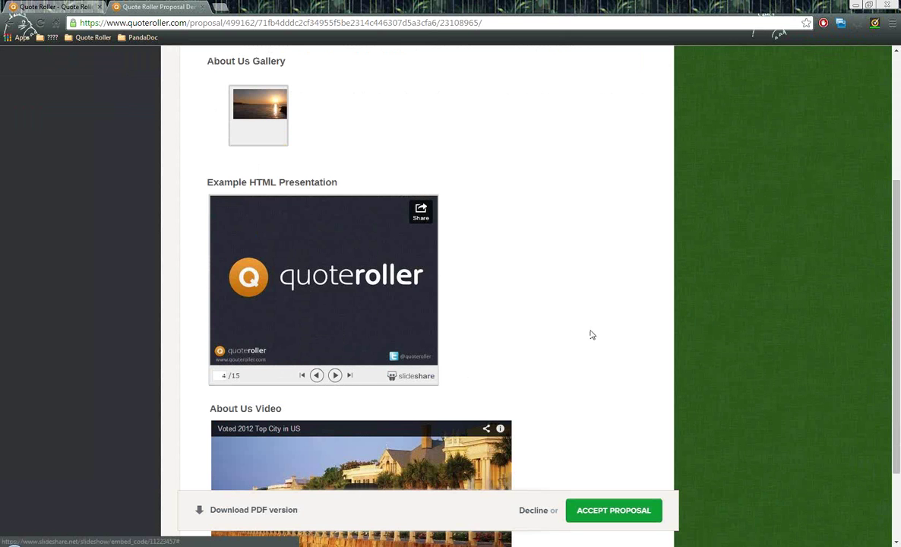
- Play the About Us video, pause it, and scroll back to the top
{"action": "scroll", "coordinate": [549, 318], "scroll_direction": "down", "scroll_amount": 3}
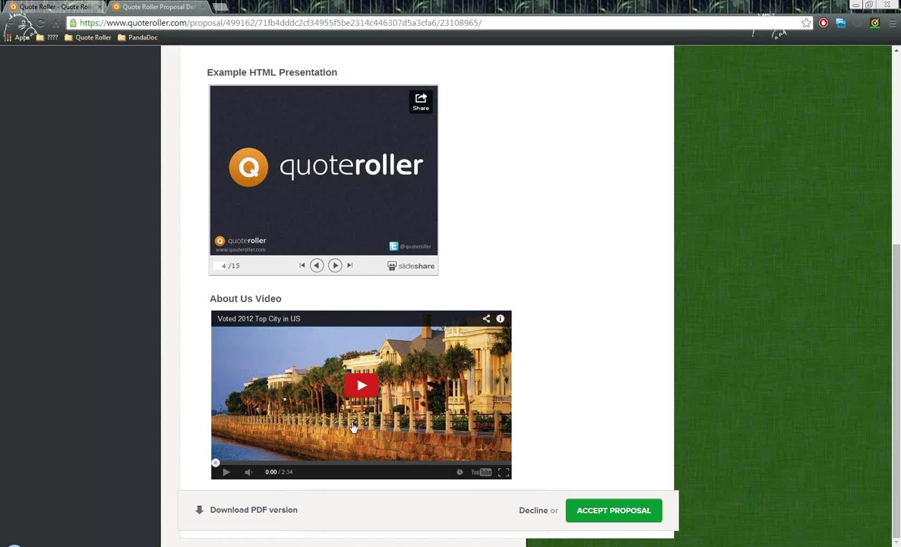
{"action": "left_click", "coordinate": [362, 386]}
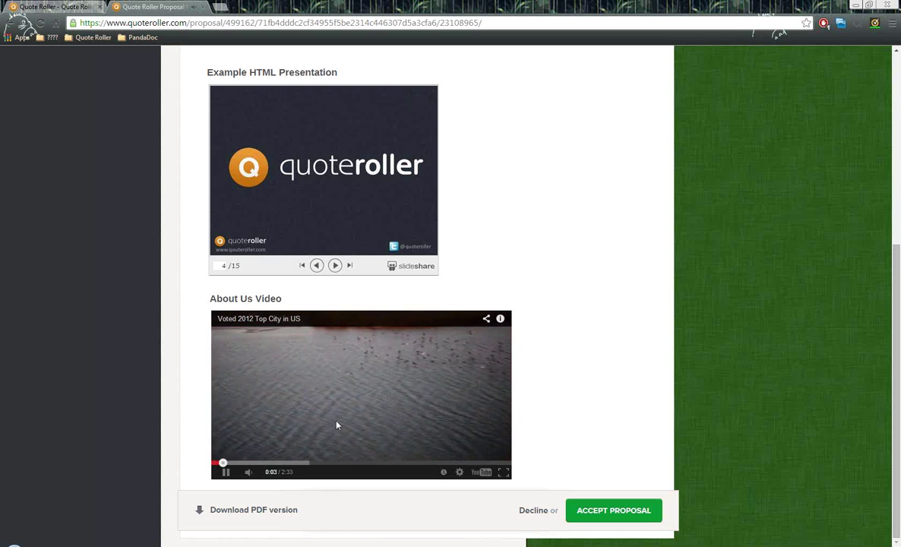
{"action": "left_click", "coordinate": [225, 472]}
{"action": "scroll", "coordinate": [502, 419], "scroll_direction": "up", "scroll_amount": 3}
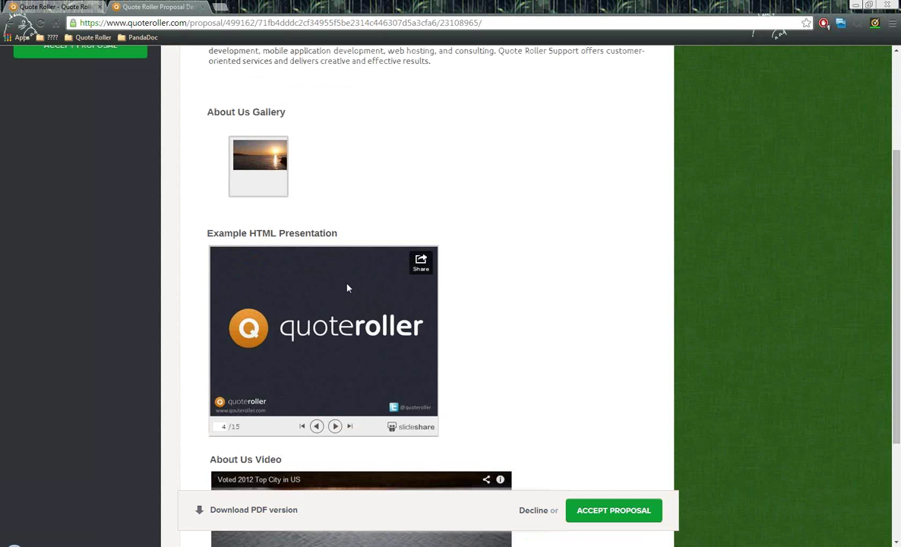
{"action": "scroll", "coordinate": [350, 288], "scroll_direction": "down", "scroll_amount": 1}
{"action": "scroll", "coordinate": [357, 285], "scroll_direction": "down", "scroll_amount": 2}
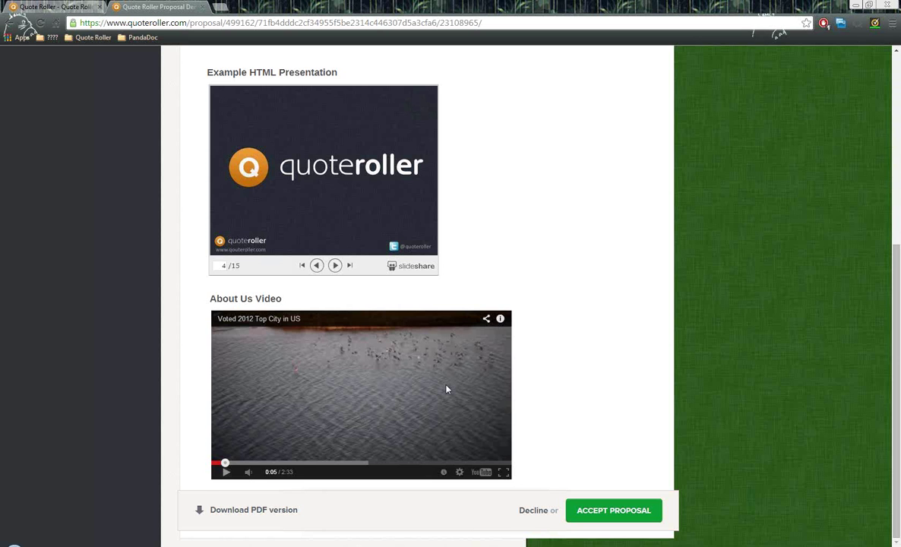
{"action": "scroll", "coordinate": [447, 390], "scroll_direction": "up", "scroll_amount": 3}
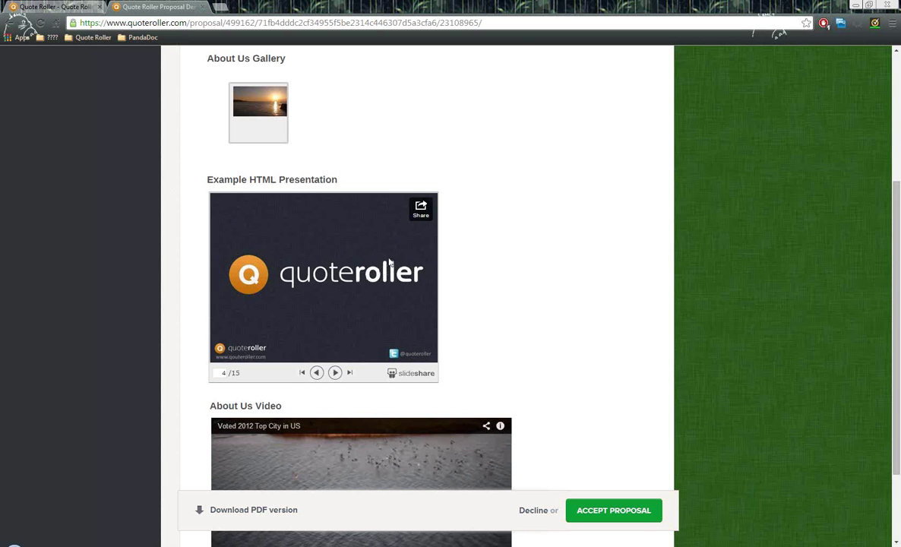
{"action": "scroll", "coordinate": [387, 251], "scroll_direction": "down", "scroll_amount": 2}
{"action": "scroll", "coordinate": [392, 246], "scroll_direction": "down", "scroll_amount": 1}
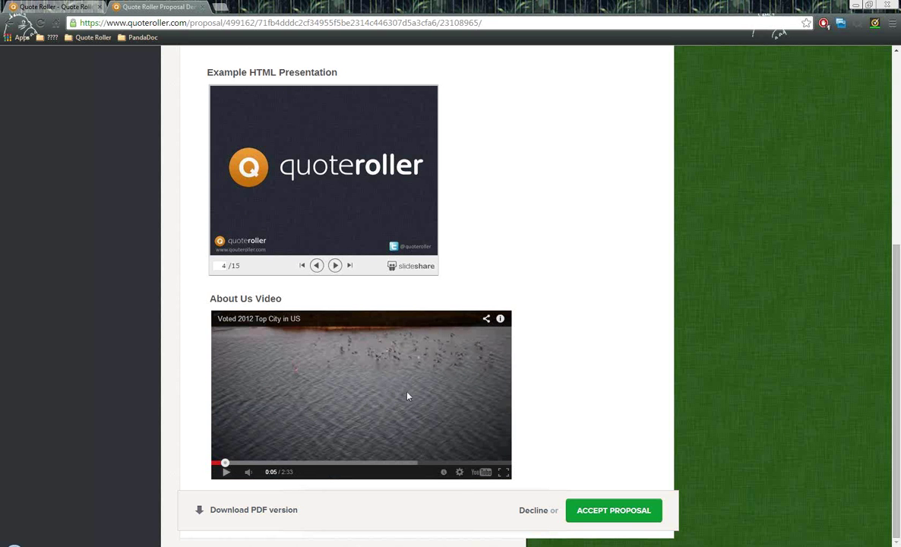
{"action": "scroll", "coordinate": [408, 396], "scroll_direction": "up", "scroll_amount": 5}
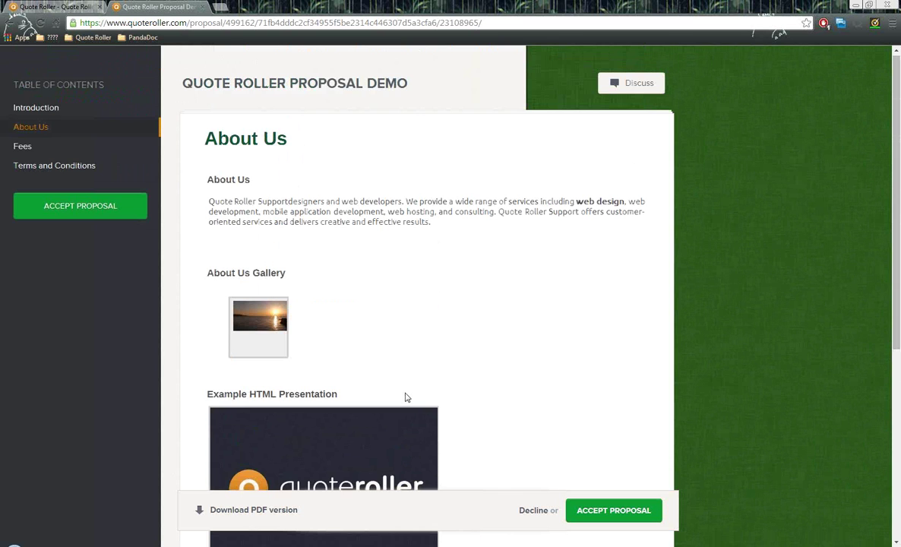
- Jump to the Fees section and include the optional Keyboard, listed at a $50.00 subtotal
{"action": "left_click", "coordinate": [23, 150]}
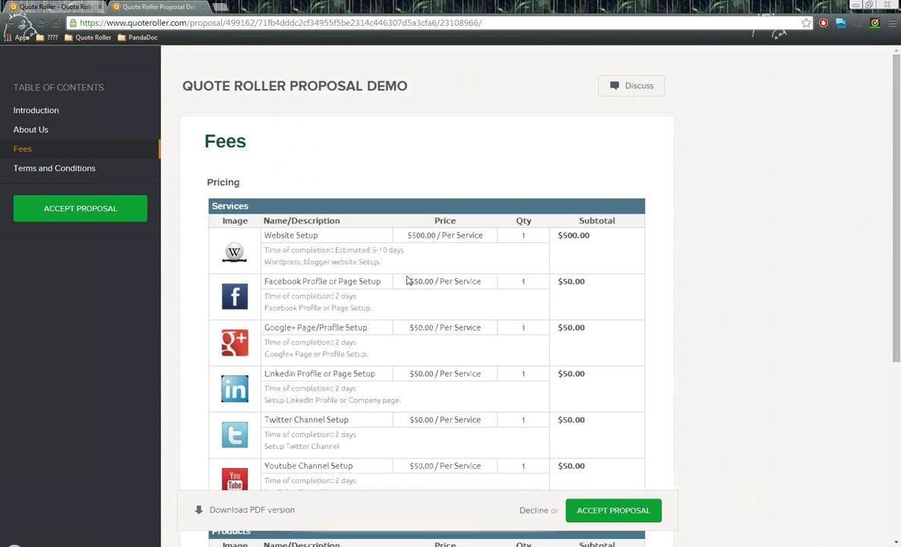
{"action": "scroll", "coordinate": [407, 278], "scroll_direction": "down", "scroll_amount": 1}
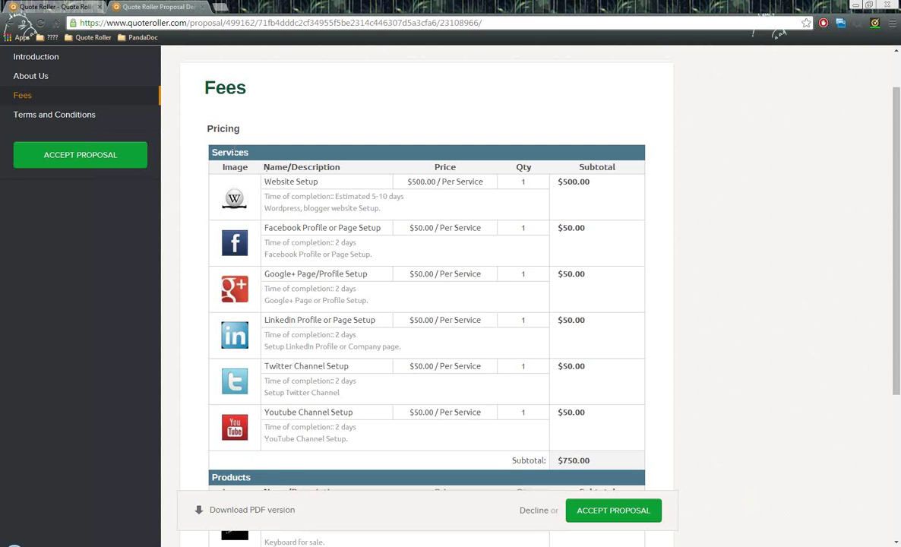
{"action": "scroll", "coordinate": [278, 146], "scroll_direction": "down", "scroll_amount": 2}
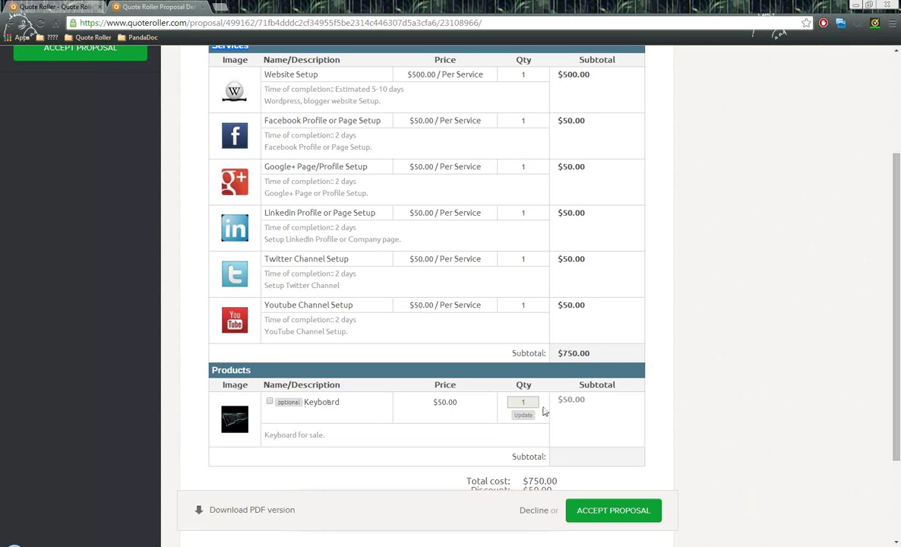
{"action": "left_click_drag", "start_coordinate": [560, 399], "coordinate": [590, 406]}
{"action": "left_click_drag", "start_coordinate": [574, 466], "coordinate": [573, 449]}
{"action": "left_click", "coordinate": [573, 450]}
{"action": "left_click", "coordinate": [271, 403]}
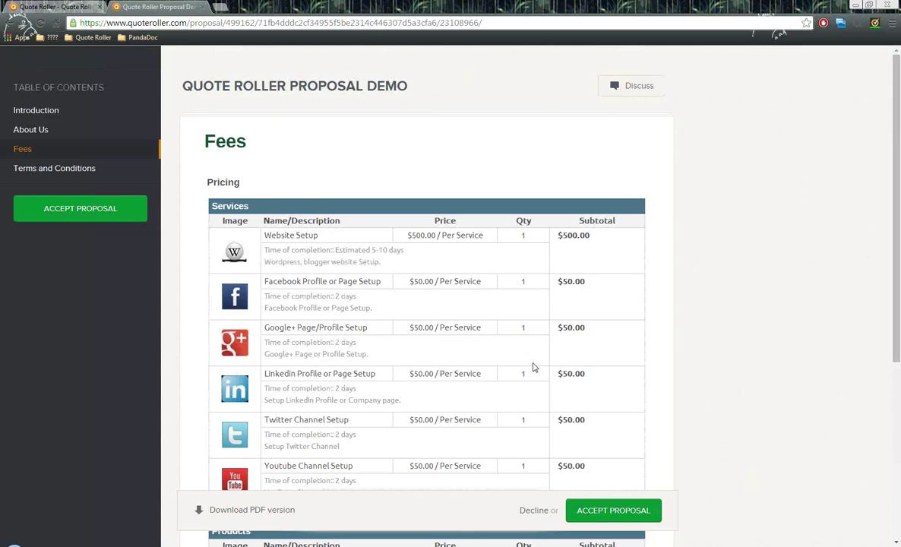
- Change the Keyboard quantity to 10 and update it, making its subtotal $500.00
{"action": "scroll", "coordinate": [564, 364], "scroll_direction": "down", "scroll_amount": 1}
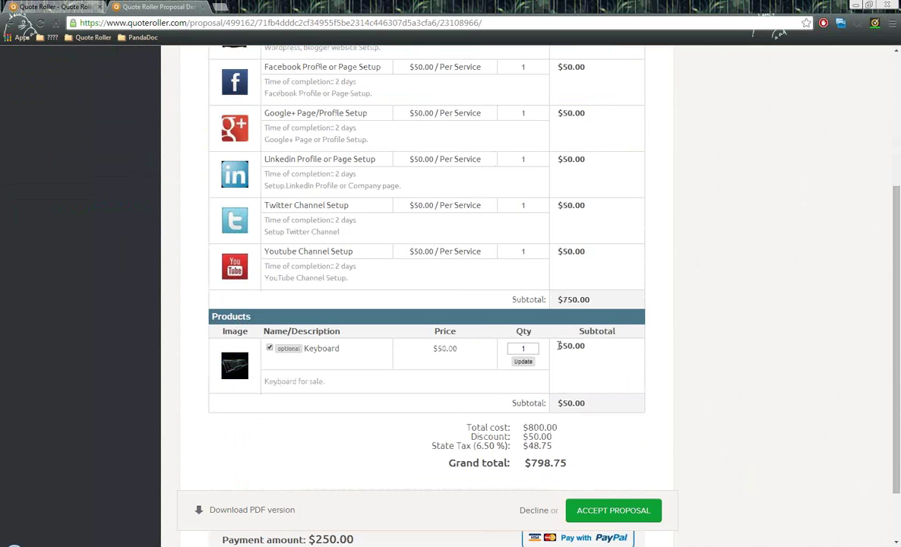
{"action": "left_click_drag", "start_coordinate": [557, 347], "coordinate": [589, 352]}
{"action": "left_click_drag", "start_coordinate": [557, 403], "coordinate": [592, 403]}
{"action": "left_click", "coordinate": [537, 349]}
{"action": "left_click", "coordinate": [526, 363]}
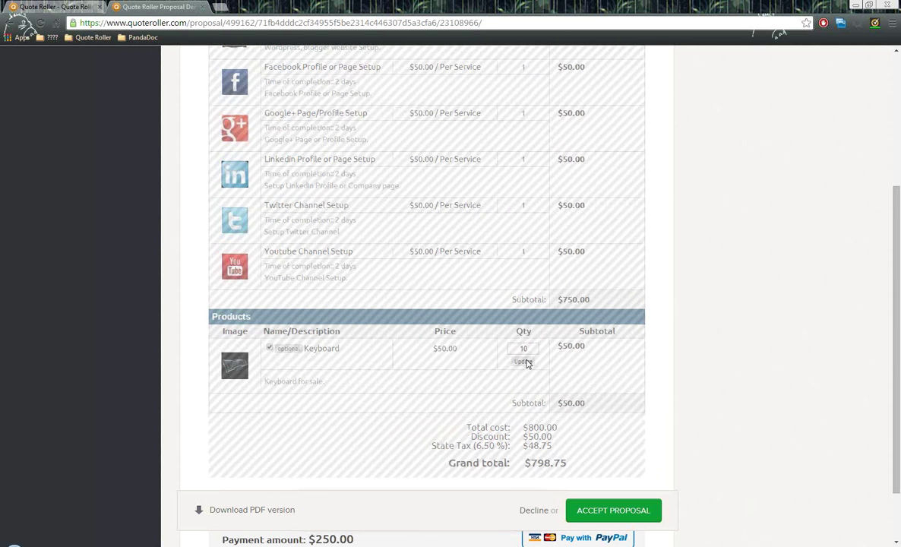
{"action": "left_click_drag", "start_coordinate": [555, 346], "coordinate": [598, 344]}
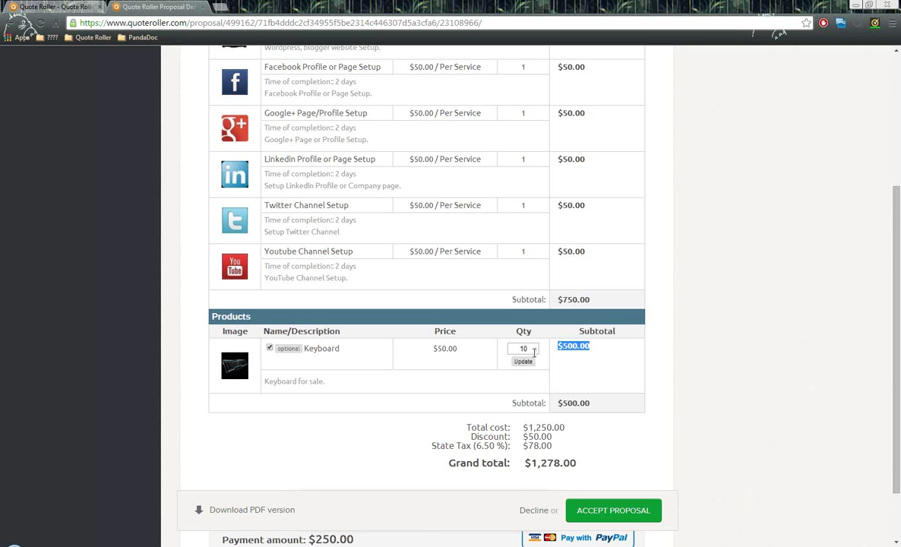
{"action": "scroll", "coordinate": [535, 350], "scroll_direction": "down", "scroll_amount": 1}
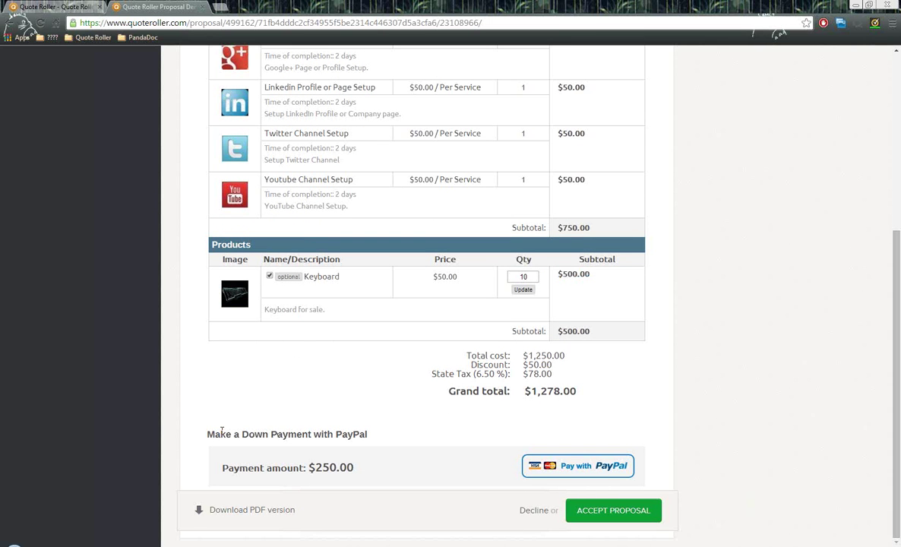
- Review the PayPal down payment amount, then show the Terms and Conditions section
{"action": "left_click_drag", "start_coordinate": [206, 433], "coordinate": [384, 441]}
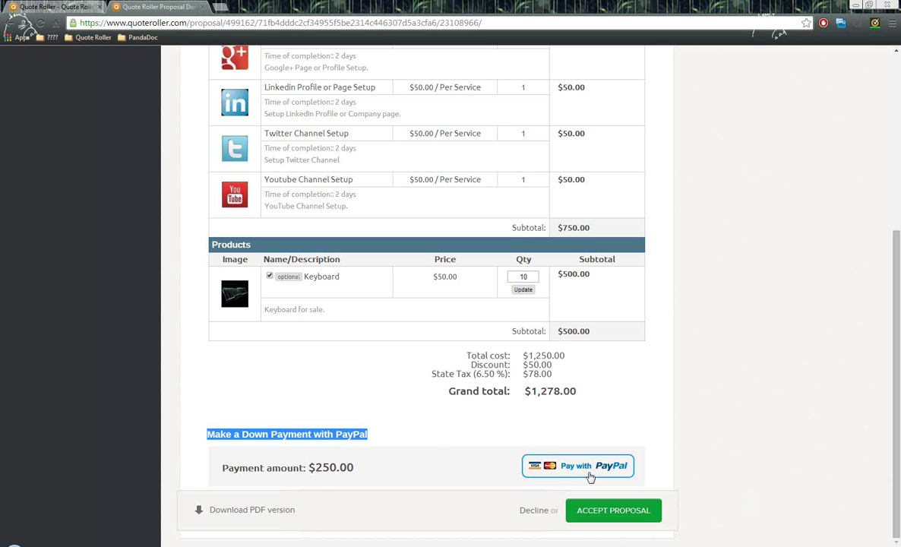
{"action": "left_click_drag", "start_coordinate": [228, 467], "coordinate": [272, 485]}
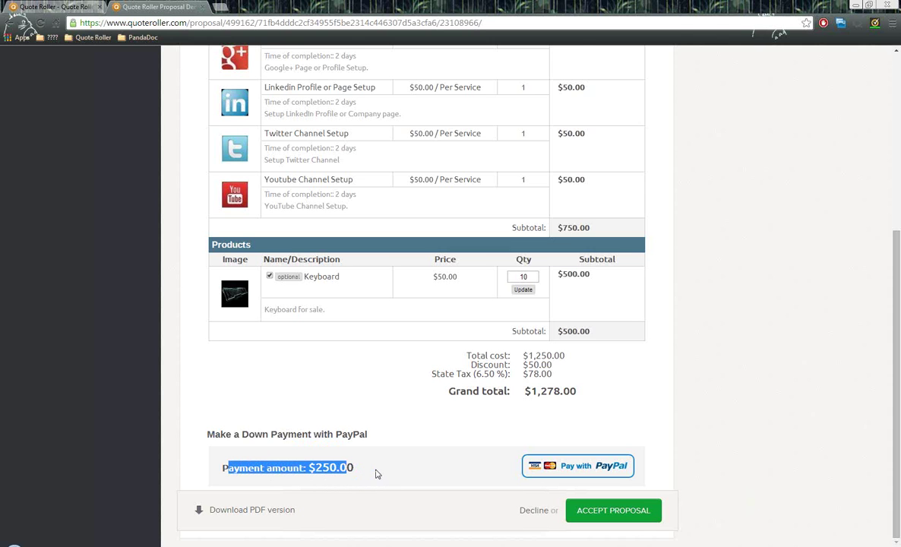
{"action": "scroll", "coordinate": [376, 475], "scroll_direction": "up", "scroll_amount": 4}
{"action": "left_click", "coordinate": [54, 173]}
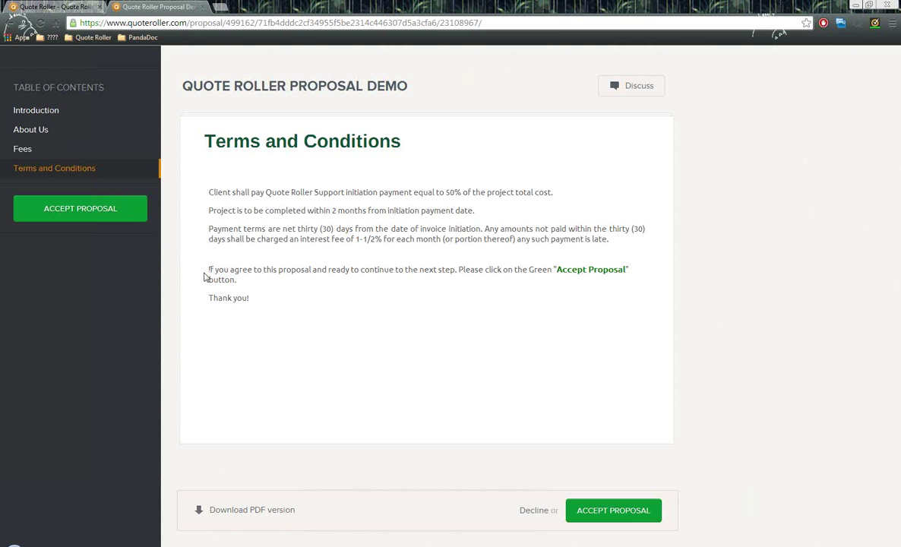
- Accept the proposal for the company, picking the client's saved name as signer and drawing a signature
{"action": "left_click_drag", "start_coordinate": [205, 274], "coordinate": [629, 263]}
{"action": "left_click", "coordinate": [310, 320]}
{"action": "left_click", "coordinate": [76, 210]}
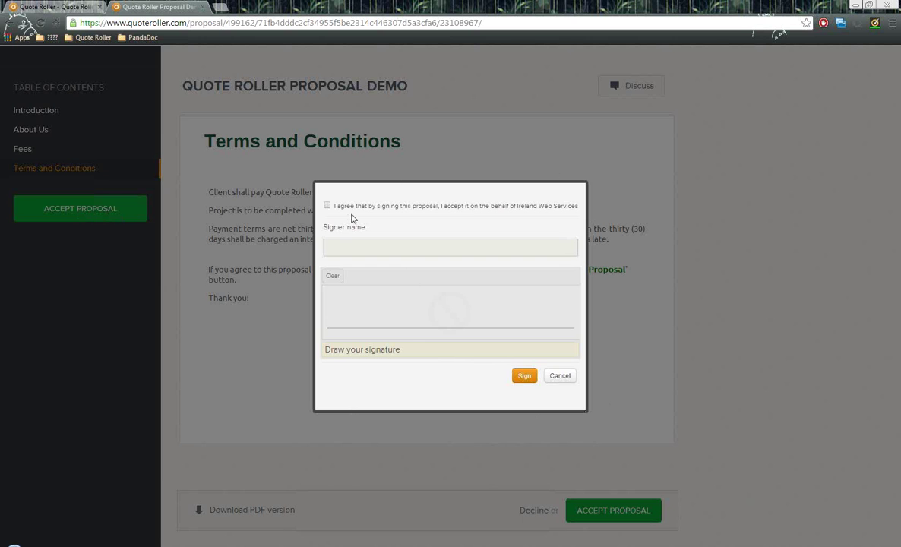
{"action": "left_click", "coordinate": [328, 207]}
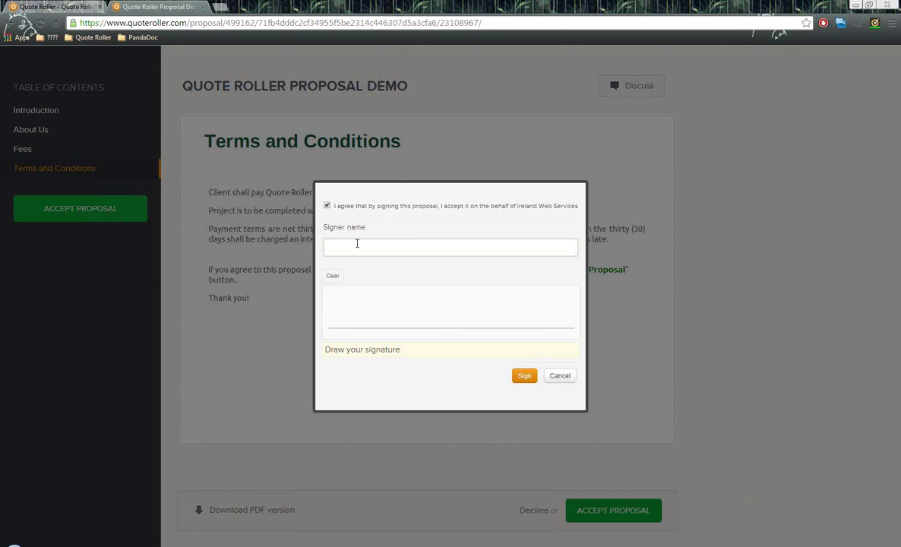
{"action": "left_click", "coordinate": [356, 243]}
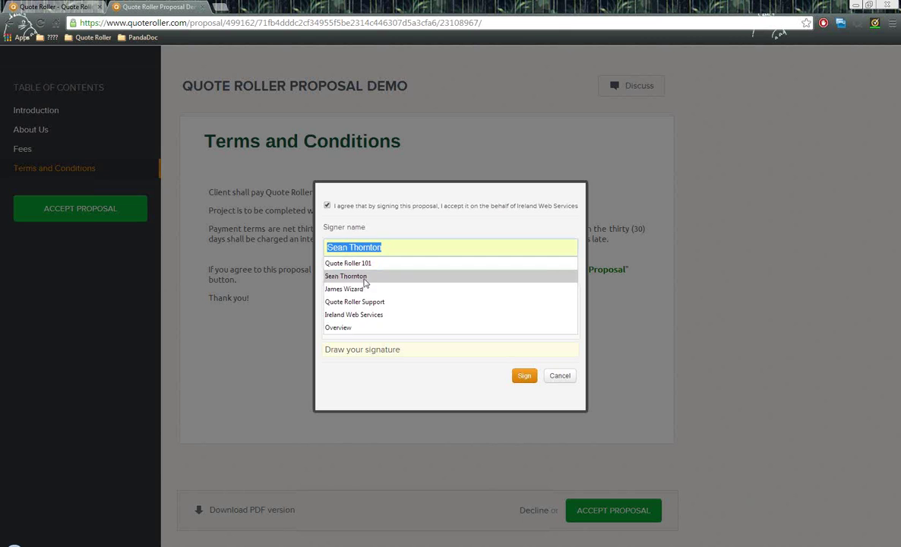
{"action": "left_click", "coordinate": [363, 276]}
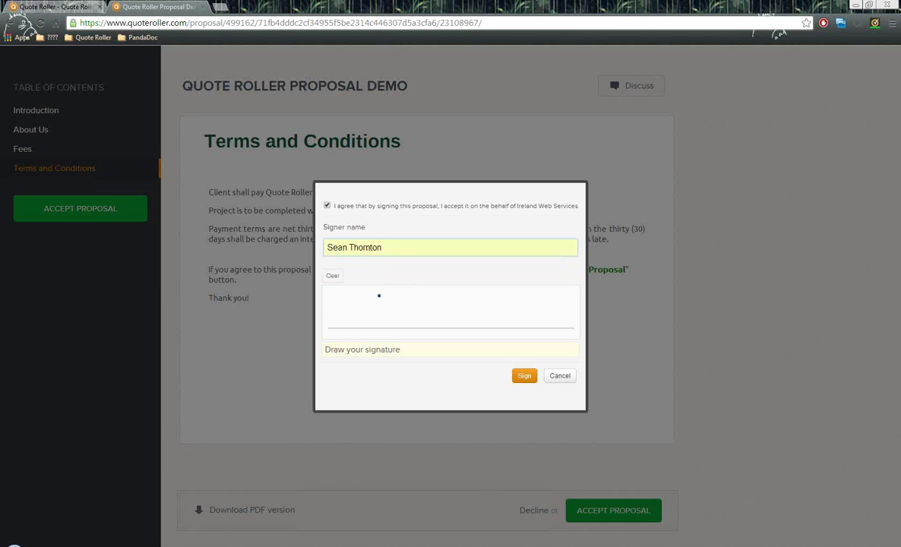
{"action": "mouse_move", "coordinate": [381, 304]}
{"action": "left_mouse_down"}
{"action": "mouse_move", "coordinate": [370, 316]}
{"action": "mouse_move", "coordinate": [408, 306]}
{"action": "mouse_move", "coordinate": [418, 314]}
{"action": "mouse_move", "coordinate": [425, 299]}
{"action": "mouse_move", "coordinate": [533, 314]}
{"action": "left_mouse_up"}
{"action": "left_click", "coordinate": [524, 376]}
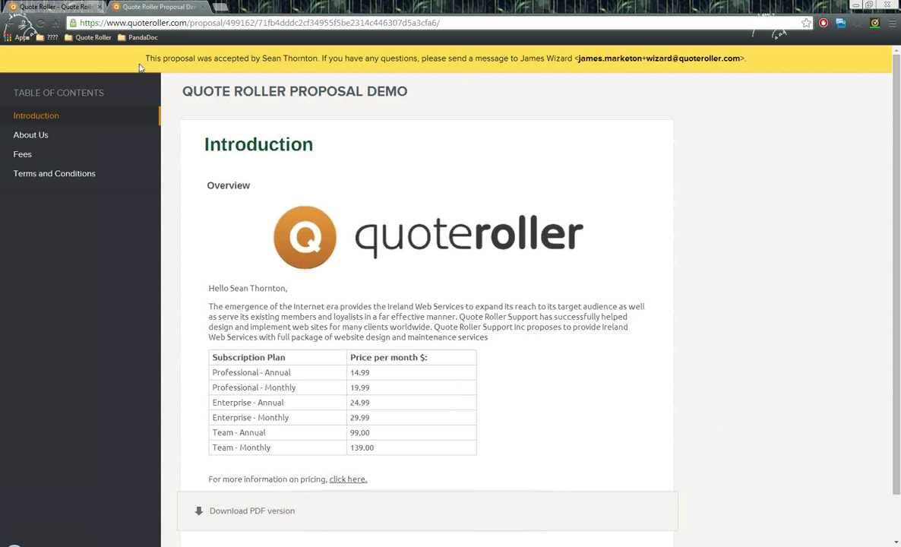
- Return to the dashboard tab showing the proposal as Accepted at $1,278.00
{"action": "left_click_drag", "start_coordinate": [135, 59], "coordinate": [571, 62]}
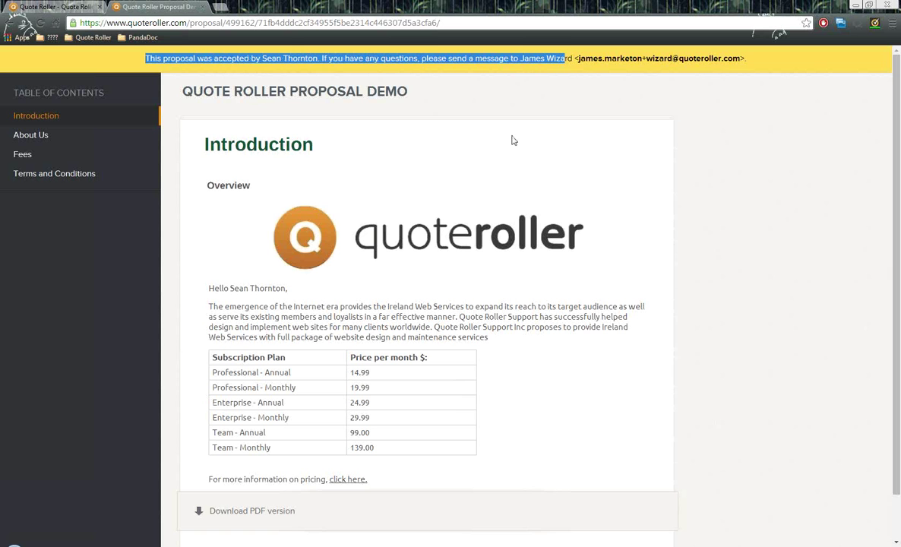
{"action": "left_click", "coordinate": [514, 142]}
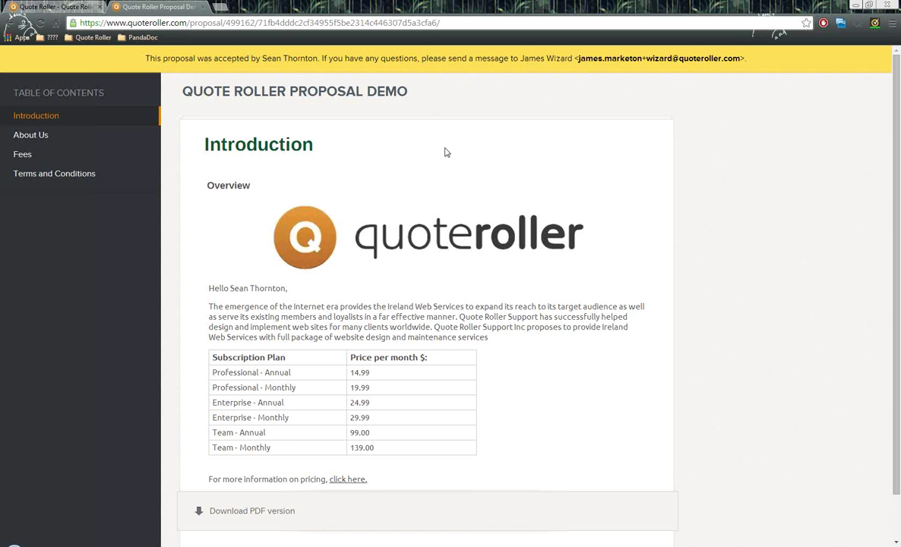
{"action": "left_click", "coordinate": [71, 6]}
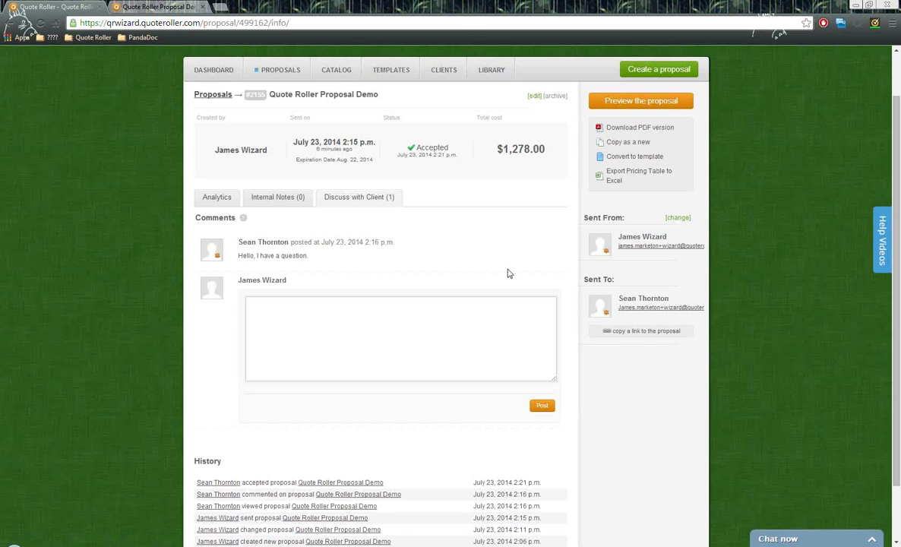
- Check the expiration and acceptance dates, then show the Internal Notes (0) tab
{"action": "scroll", "coordinate": [509, 274], "scroll_direction": "up", "scroll_amount": 1}
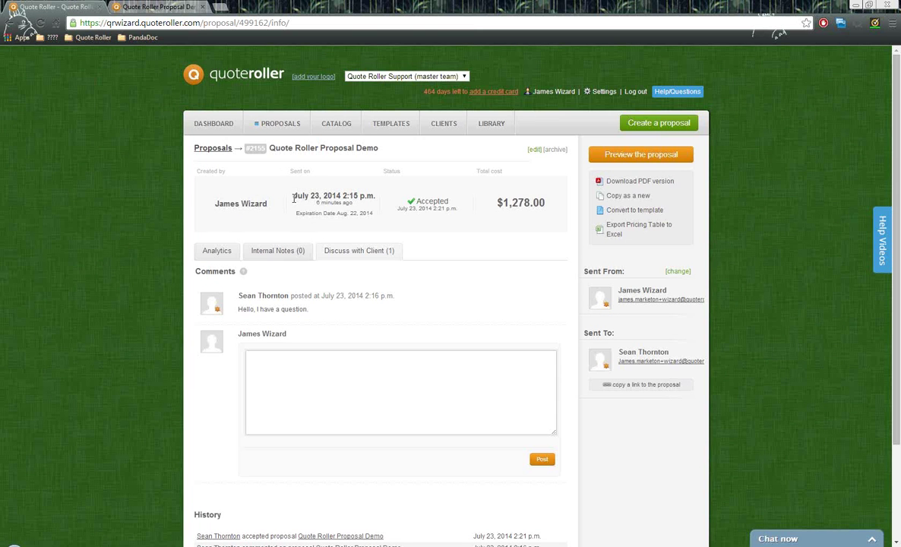
{"action": "left_click_drag", "start_coordinate": [295, 213], "coordinate": [374, 213]}
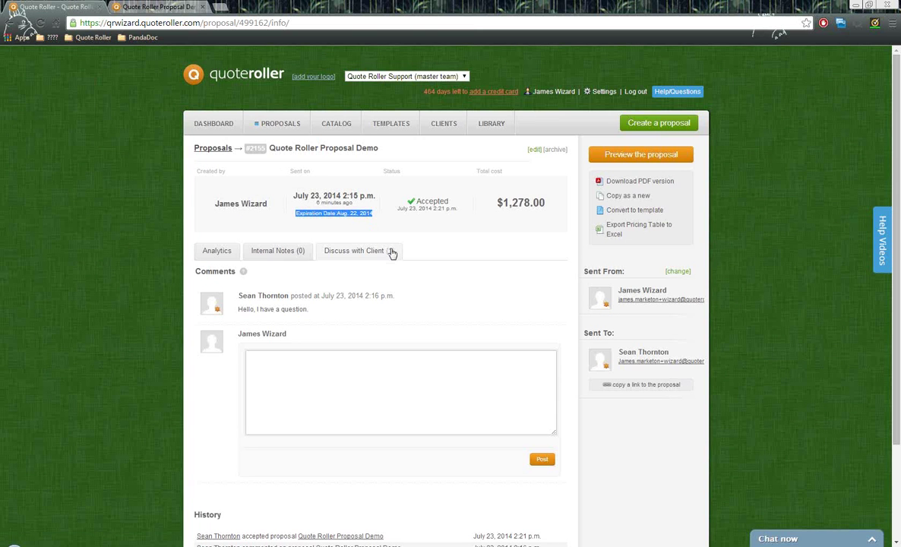
{"action": "left_click", "coordinate": [393, 219]}
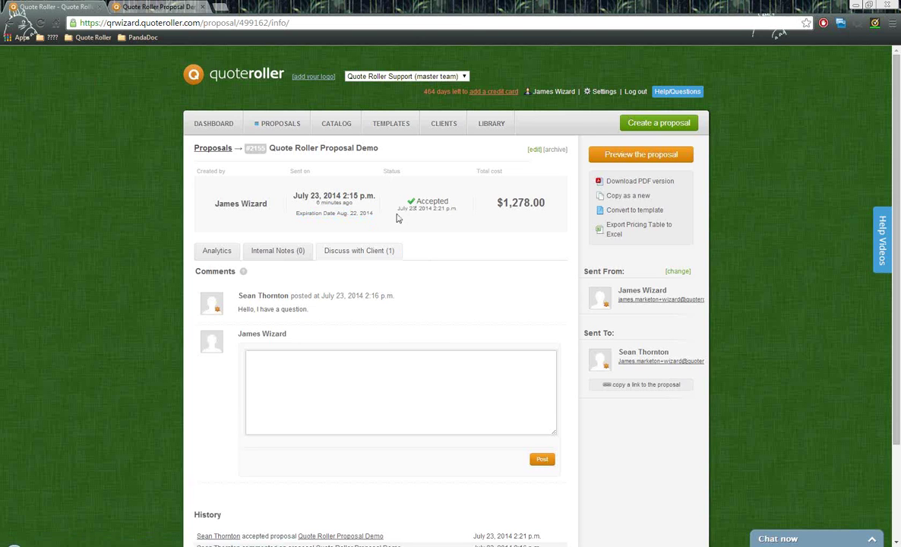
{"action": "left_click_drag", "start_coordinate": [397, 208], "coordinate": [546, 202]}
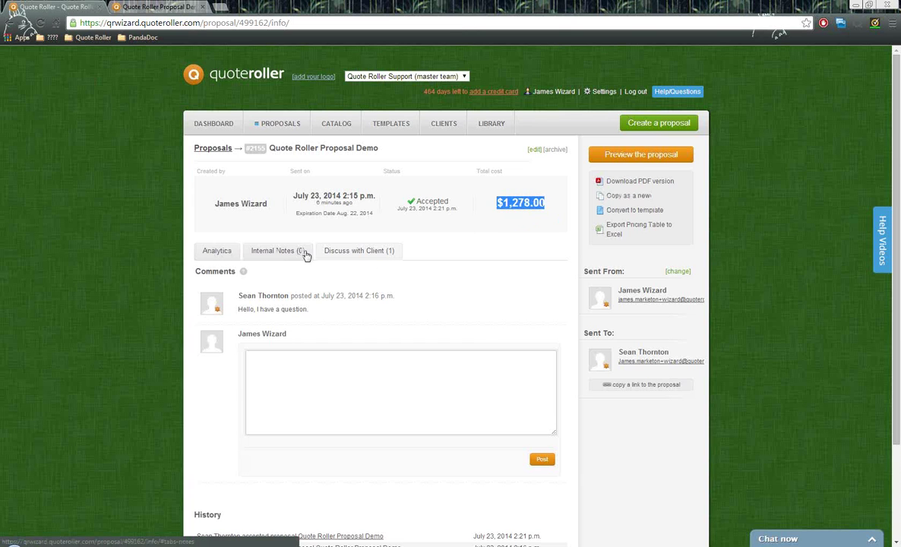
{"action": "left_click", "coordinate": [313, 365]}
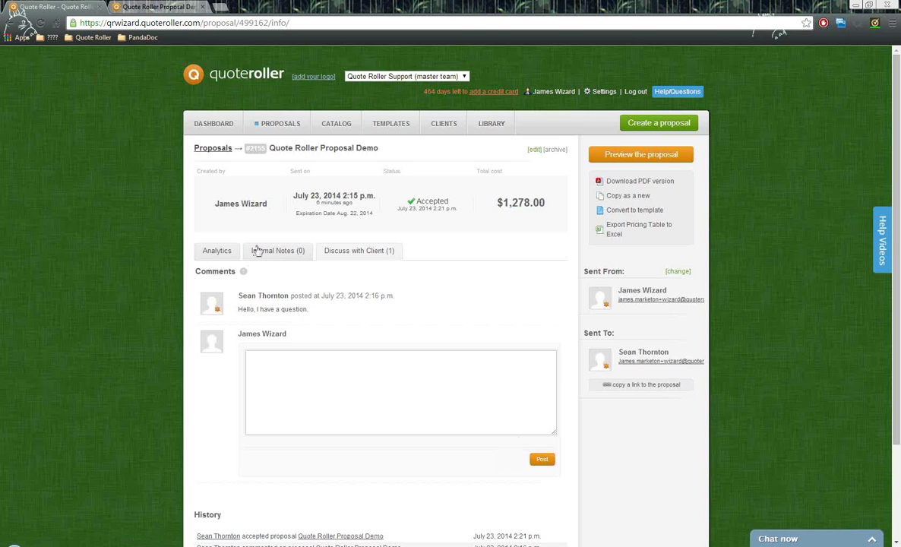
{"action": "left_click", "coordinate": [280, 251]}
- Read the hint that notes stay private in the empty notes box, then show Analytics
{"action": "left_click", "coordinate": [317, 332]}
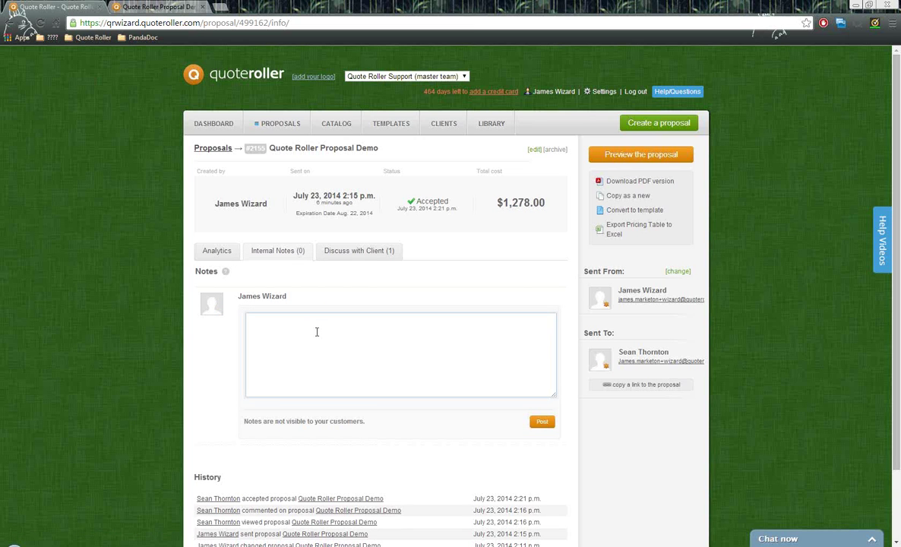
{"action": "left_click_drag", "start_coordinate": [243, 422], "coordinate": [381, 434]}
{"action": "left_click", "coordinate": [372, 429]}
{"action": "left_click_drag", "start_coordinate": [243, 421], "coordinate": [346, 423]}
{"action": "left_click", "coordinate": [374, 423]}
{"action": "triple_click", "coordinate": [368, 423]}
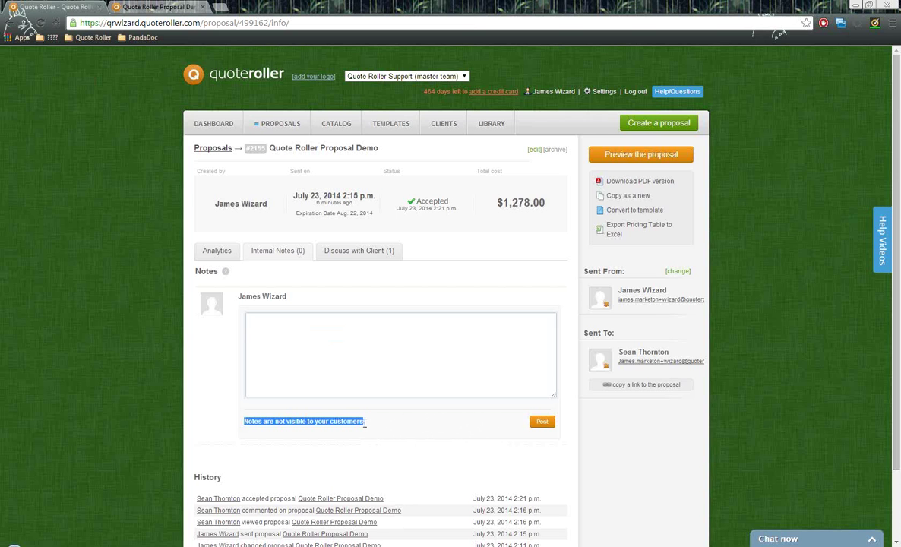
{"action": "left_click", "coordinate": [332, 334]}
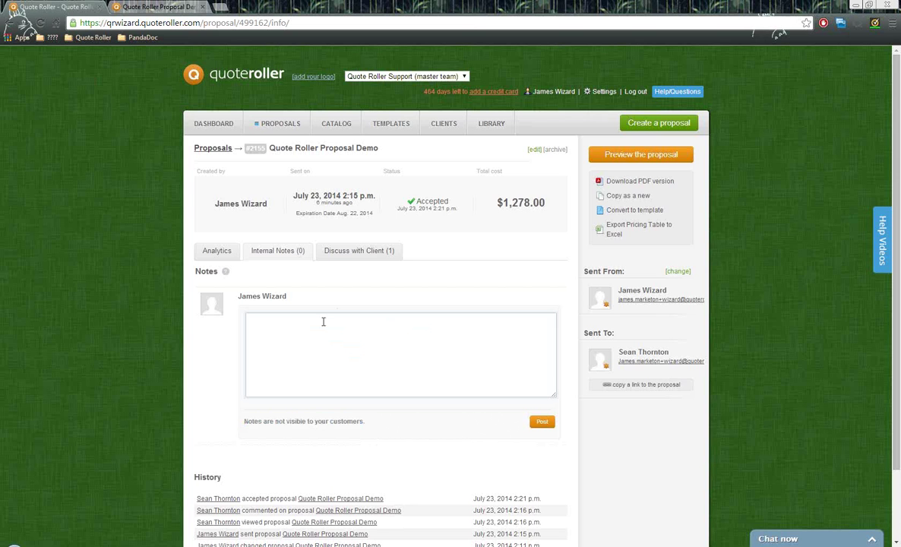
{"action": "left_click", "coordinate": [216, 253]}
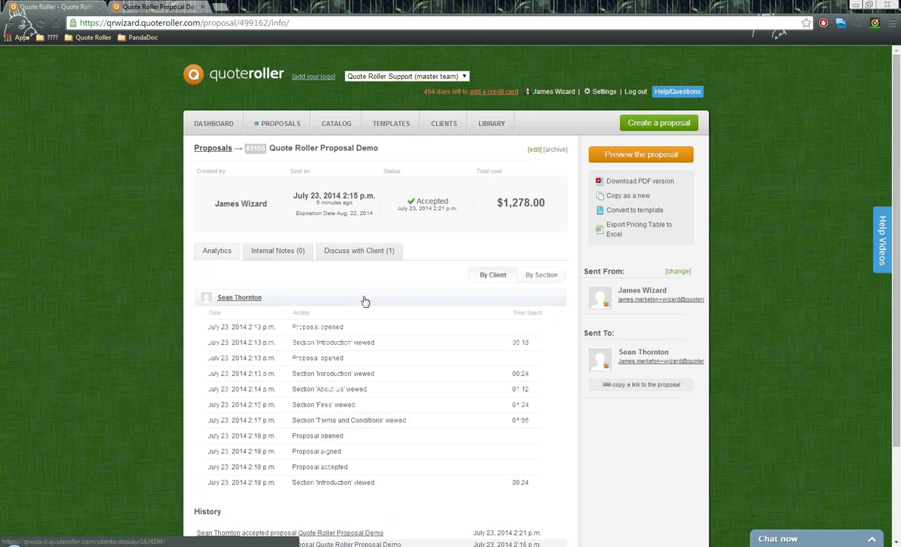
- Inspect the client's activity log in Analytics, collapsing and re-expanding its rows
{"action": "scroll", "coordinate": [366, 298], "scroll_direction": "down", "scroll_amount": 1}
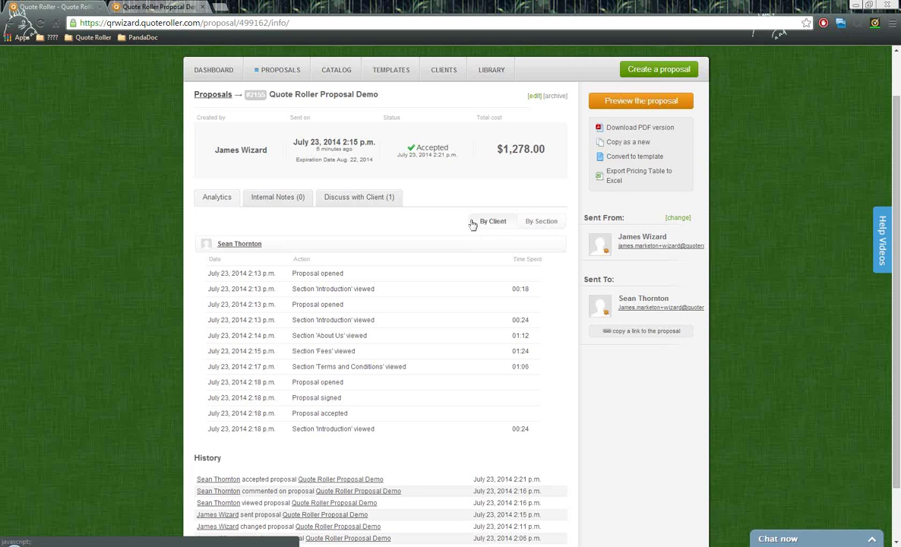
{"action": "left_click", "coordinate": [227, 248]}
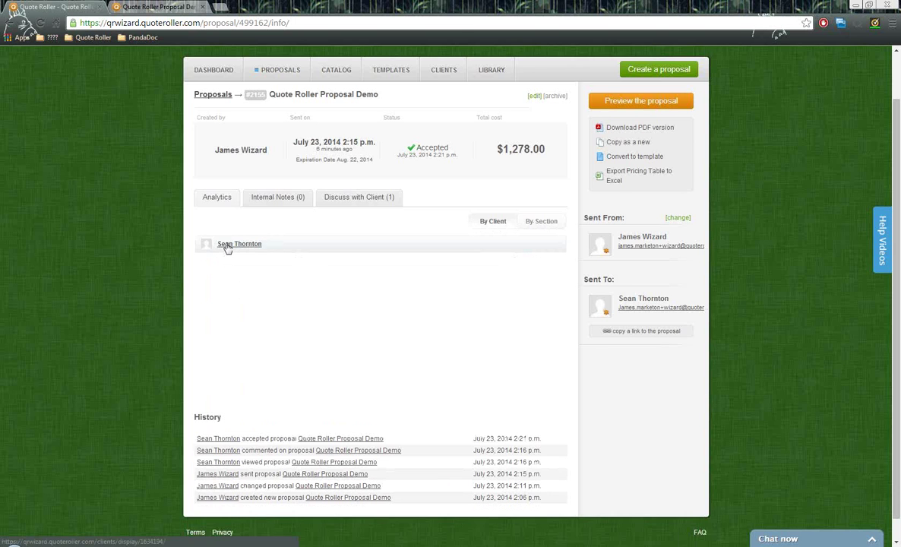
{"action": "left_click", "coordinate": [227, 248]}
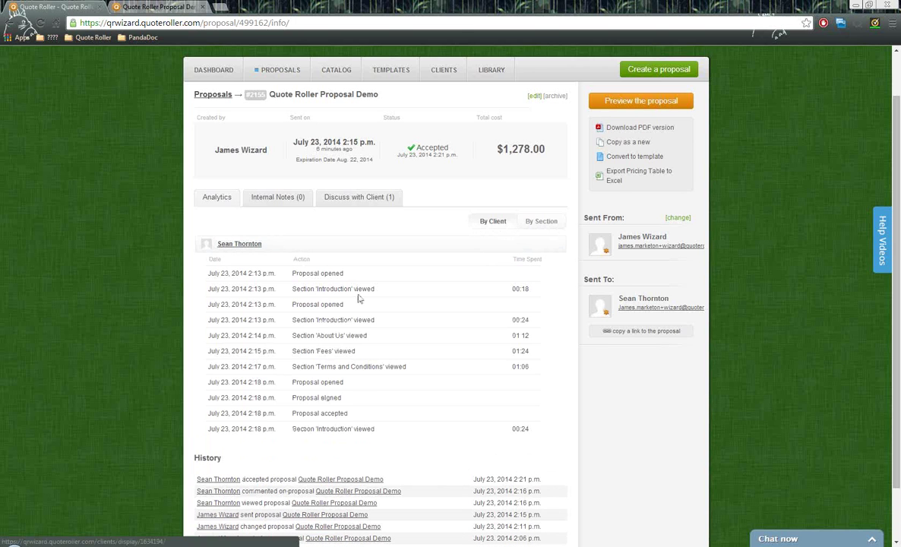
{"action": "double_click", "coordinate": [294, 319]}
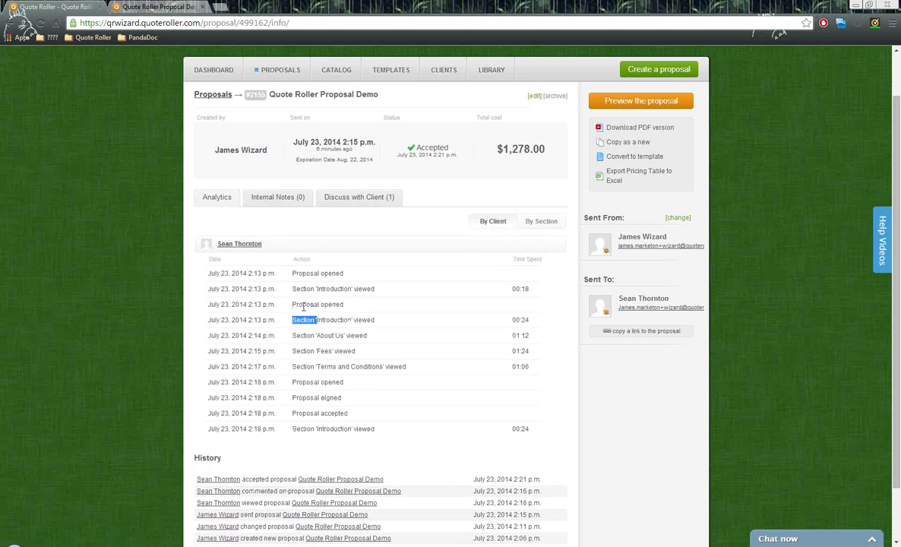
{"action": "mouse_move", "coordinate": [292, 304]}
{"action": "left_mouse_down"}
{"action": "mouse_move", "coordinate": [322, 318]}
{"action": "mouse_move", "coordinate": [298, 318]}
{"action": "left_mouse_up"}
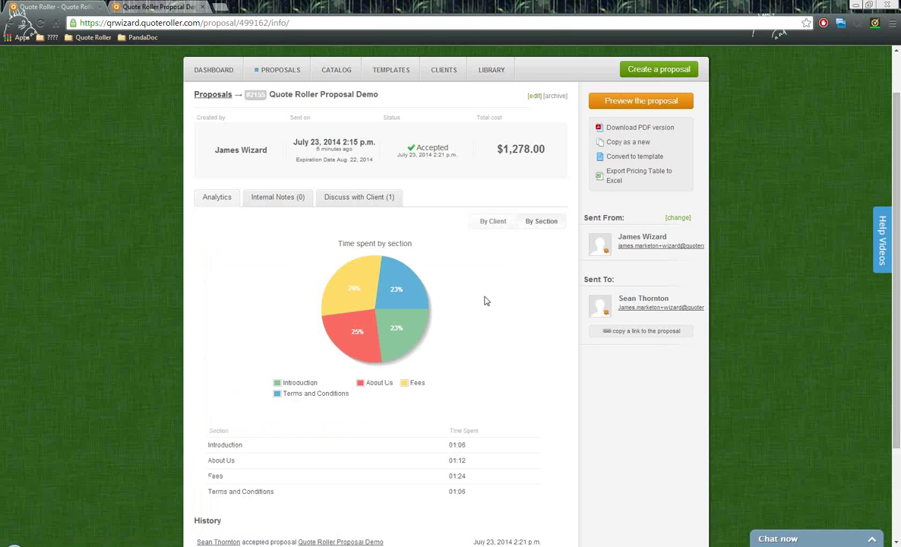
{"action": "scroll", "coordinate": [479, 293], "scroll_direction": "down", "scroll_amount": 1}
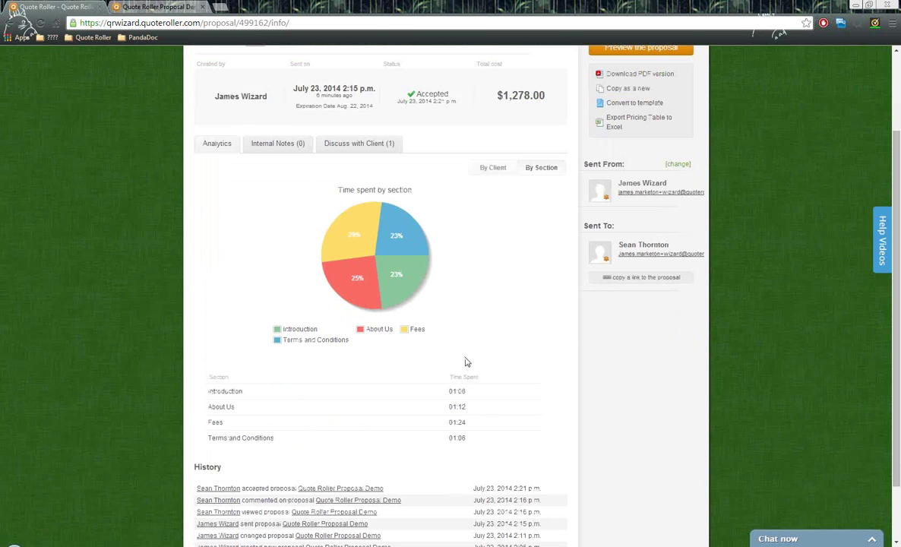
{"action": "scroll", "coordinate": [475, 354], "scroll_direction": "down", "scroll_amount": 1}
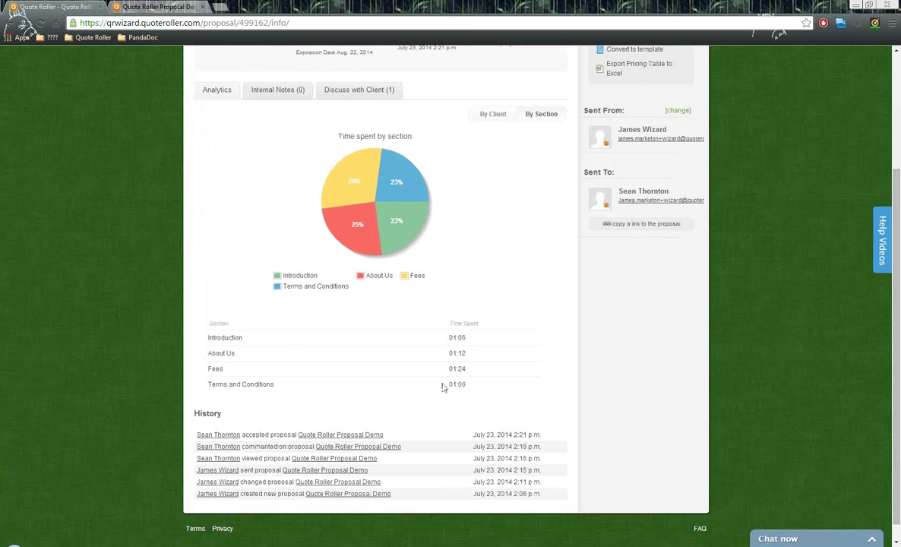
{"action": "double_click", "coordinate": [232, 419]}
{"action": "left_click_drag", "start_coordinate": [243, 494], "coordinate": [304, 496]}
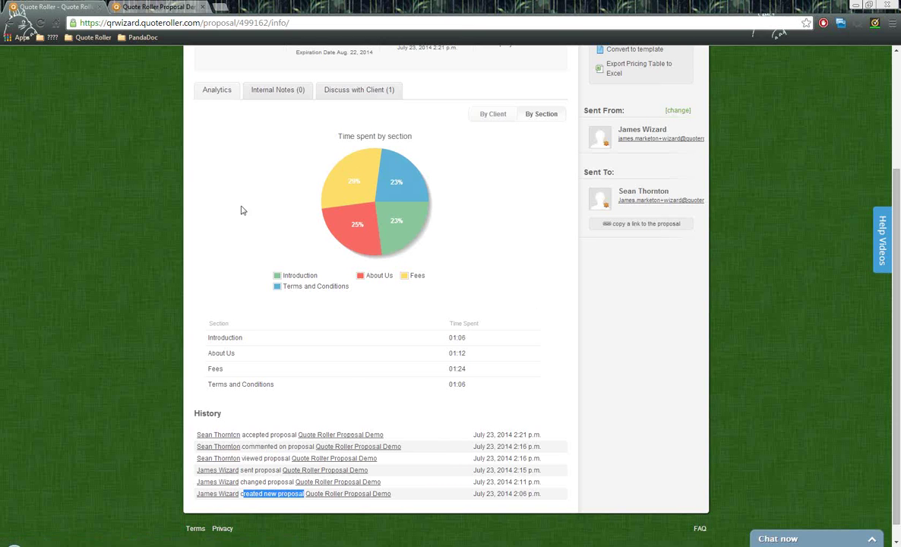
{"action": "left_click", "coordinate": [422, 401]}
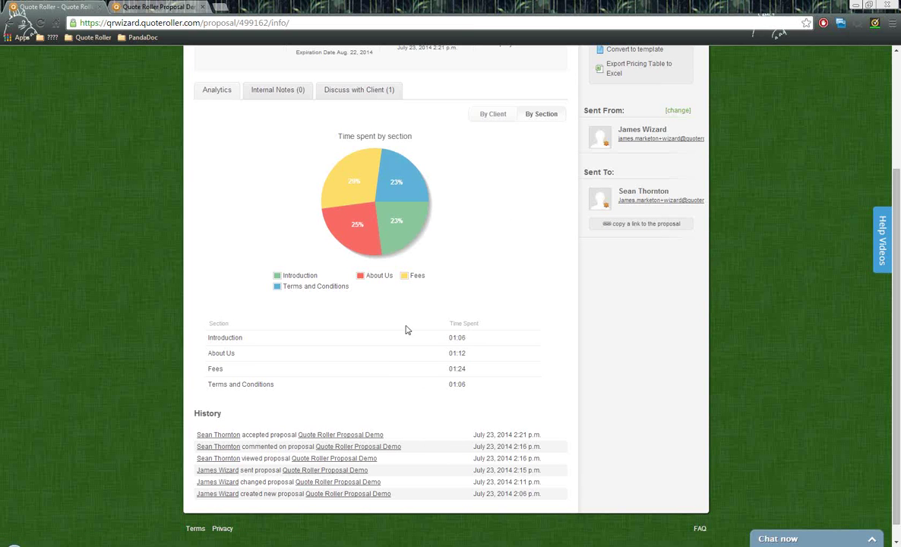
{"action": "scroll", "coordinate": [406, 327], "scroll_direction": "up", "scroll_amount": 3}
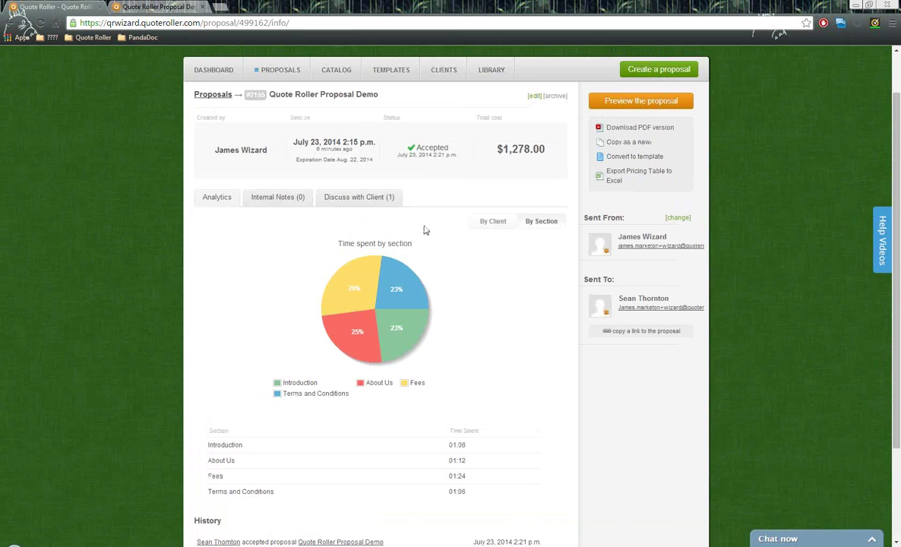
{"action": "scroll", "coordinate": [403, 221], "scroll_direction": "up", "scroll_amount": 2}
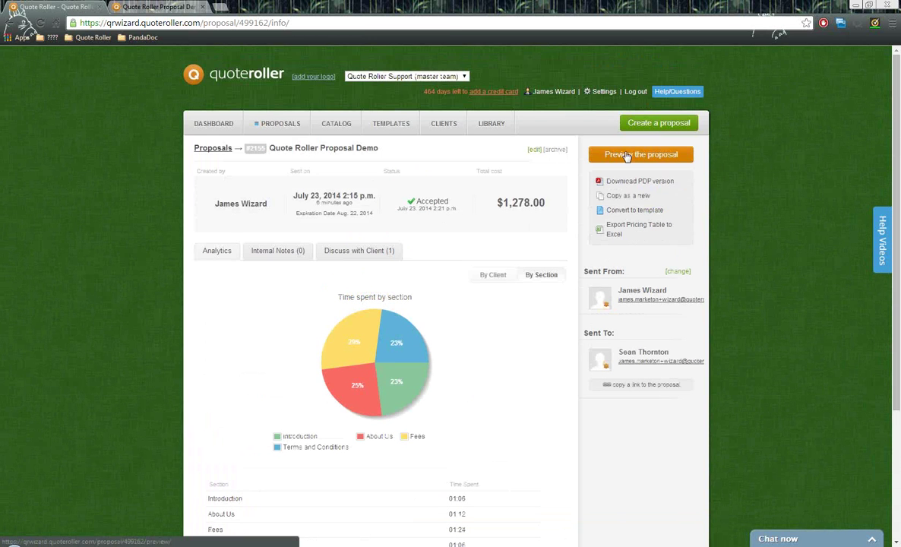
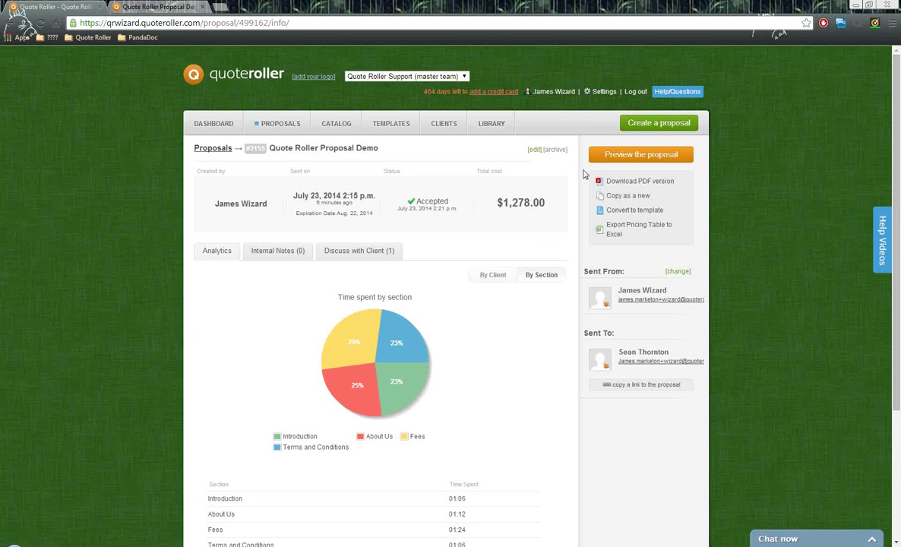
- Open the Company settings and scroll down to highlight the Timezone setting
{"action": "left_click", "coordinate": [603, 91]}
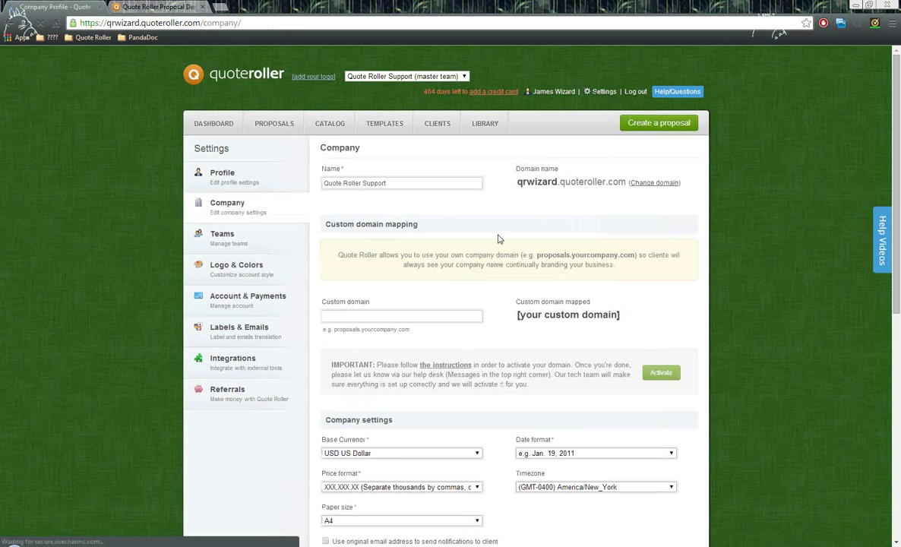
{"action": "scroll", "coordinate": [424, 213], "scroll_direction": "down", "scroll_amount": 1}
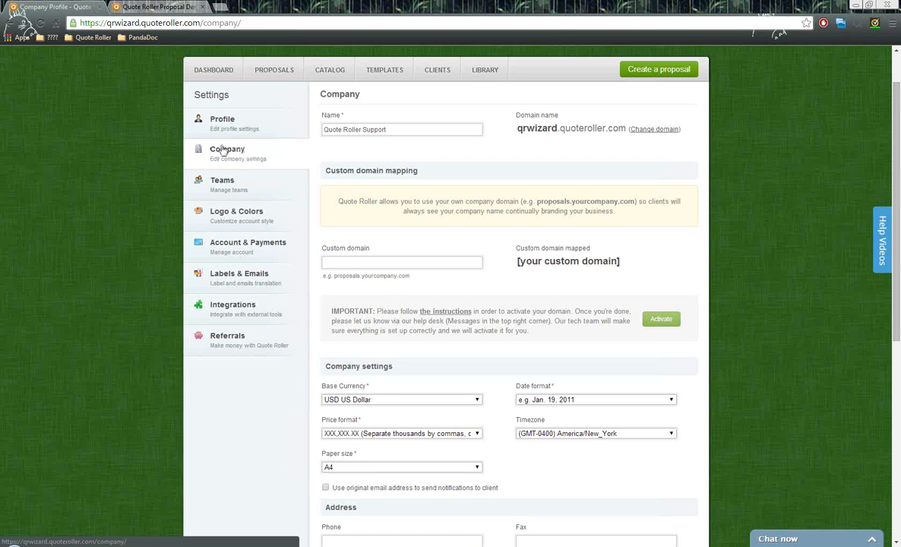
{"action": "scroll", "coordinate": [335, 307], "scroll_direction": "down", "scroll_amount": 1}
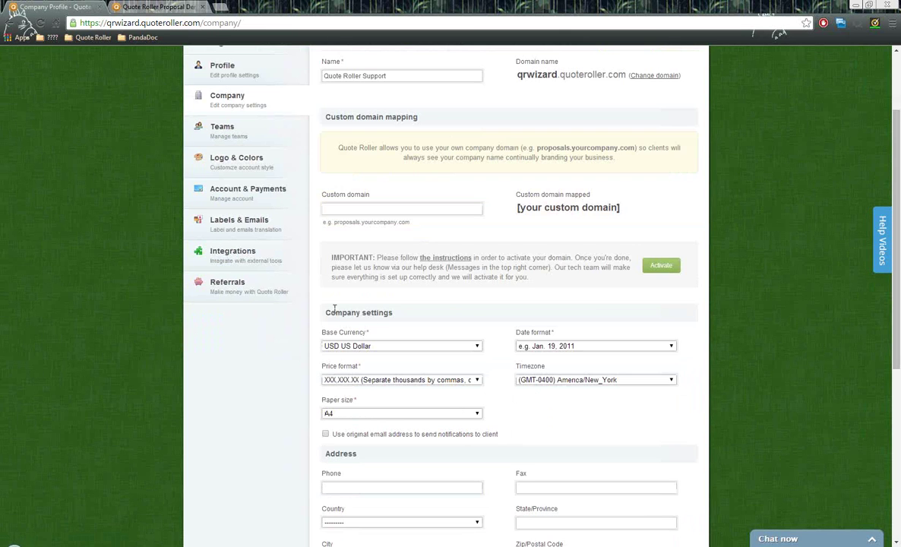
{"action": "left_click_drag", "start_coordinate": [327, 311], "coordinate": [414, 317]}
{"action": "scroll", "coordinate": [395, 312], "scroll_direction": "down", "scroll_amount": 1}
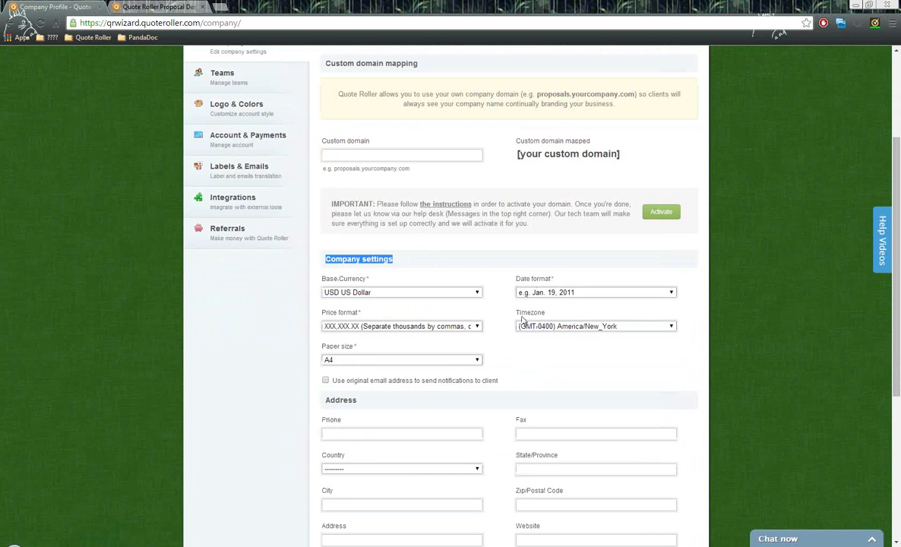
{"action": "left_click_drag", "start_coordinate": [516, 312], "coordinate": [548, 314]}
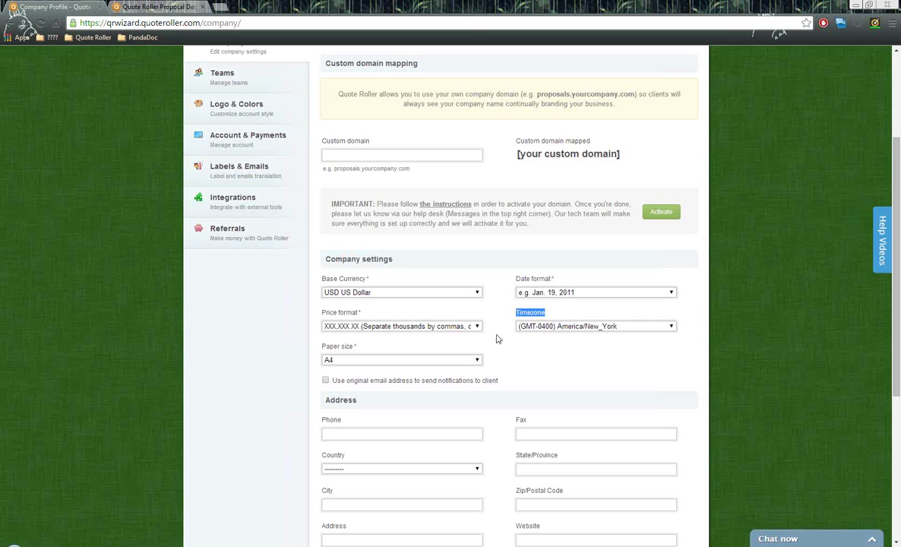
{"action": "left_click", "coordinate": [543, 349]}
- Highlight proposal numbering defaults (number 2156, format #XXX, length 30), then go to Teams
{"action": "scroll", "coordinate": [544, 345], "scroll_direction": "down", "scroll_amount": 3}
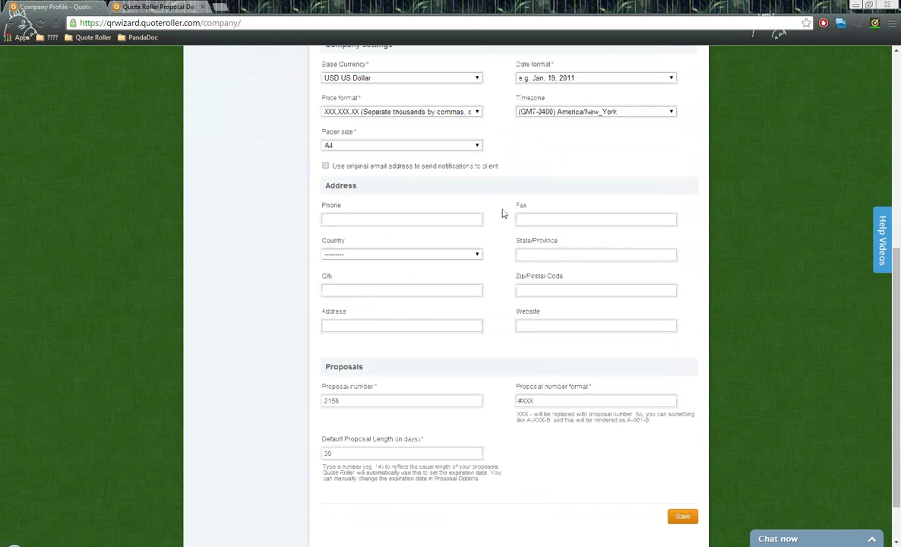
{"action": "scroll", "coordinate": [419, 348], "scroll_direction": "down", "scroll_amount": 1}
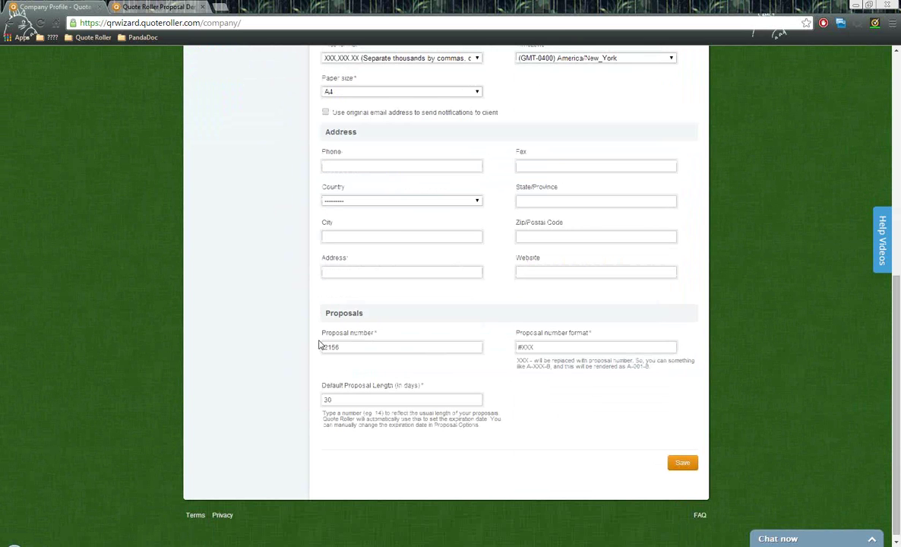
{"action": "left_click_drag", "start_coordinate": [358, 350], "coordinate": [300, 351]}
{"action": "left_click", "coordinate": [539, 347]}
{"action": "left_click_drag", "start_coordinate": [536, 347], "coordinate": [517, 347]}
{"action": "left_click_drag", "start_coordinate": [357, 401], "coordinate": [323, 400]}
{"action": "scroll", "coordinate": [394, 456], "scroll_direction": "up", "scroll_amount": 6}
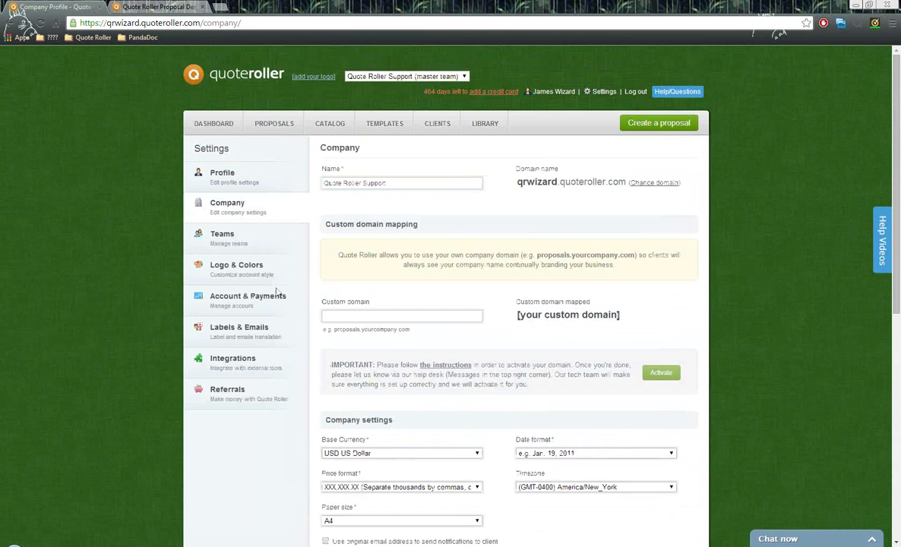
{"action": "left_click", "coordinate": [224, 236]}
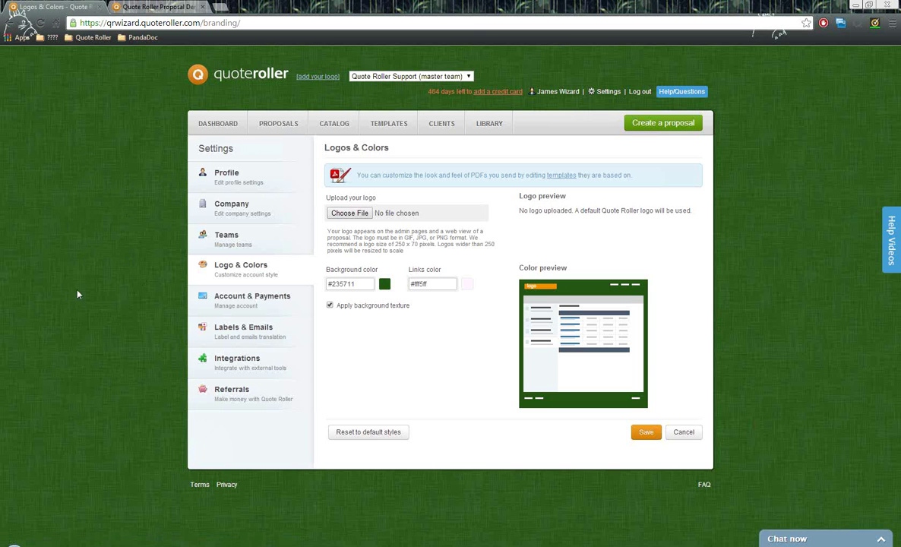
- In Account & Payments, point out the current Team plan and show monthly plan prices
{"action": "left_click", "coordinate": [292, 304]}
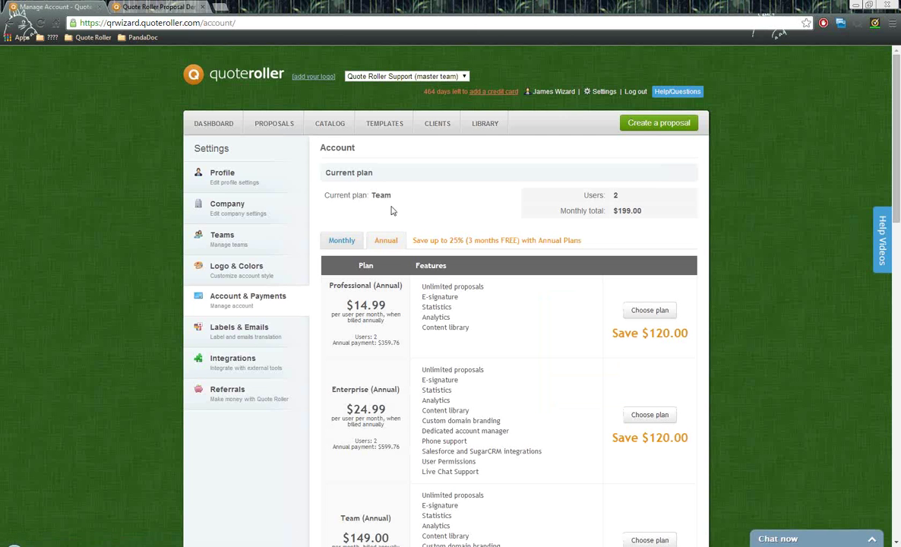
{"action": "double_click", "coordinate": [376, 195]}
{"action": "left_click", "coordinate": [416, 228]}
{"action": "left_click", "coordinate": [352, 248]}
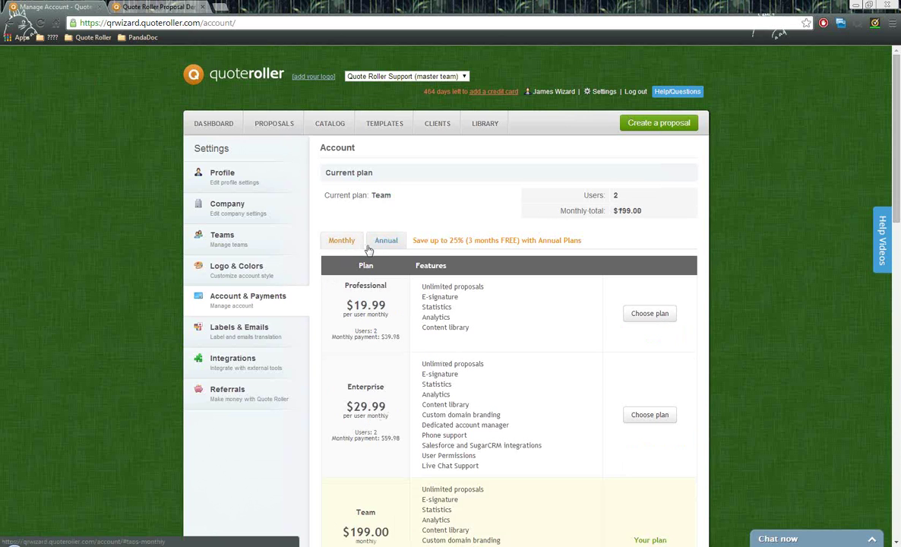
{"action": "scroll", "coordinate": [425, 224], "scroll_direction": "down", "scroll_amount": 3}
{"action": "scroll", "coordinate": [456, 228], "scroll_direction": "up", "scroll_amount": 3}
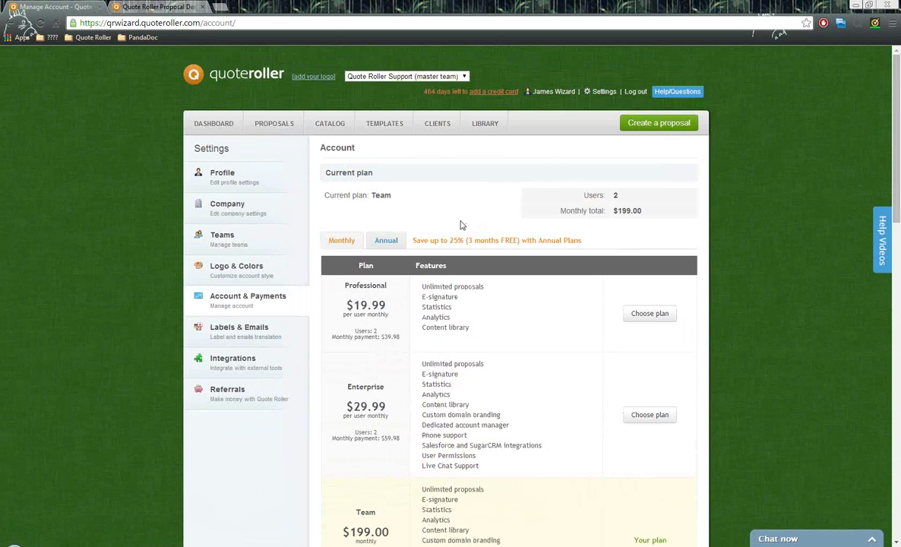
{"action": "scroll", "coordinate": [460, 225], "scroll_direction": "down", "scroll_amount": 1}
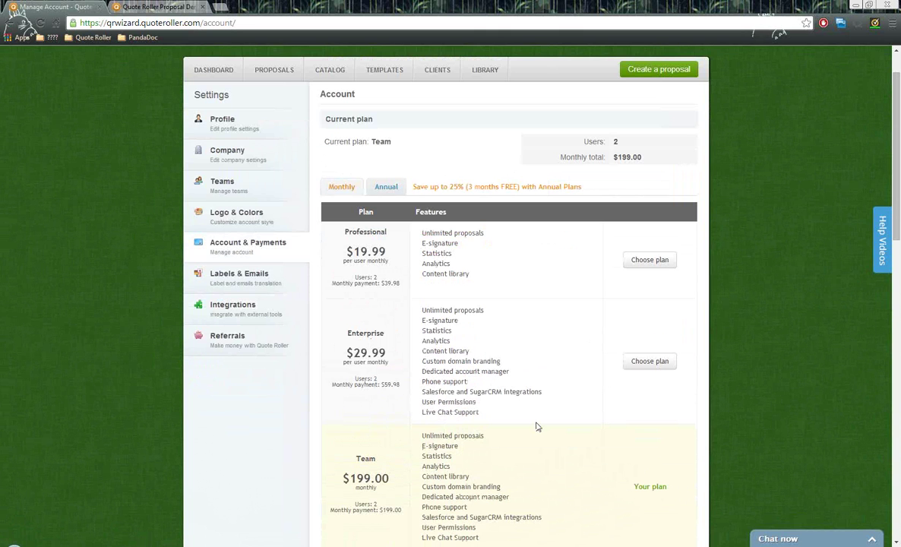
{"action": "scroll", "coordinate": [531, 423], "scroll_direction": "up", "scroll_amount": 1}
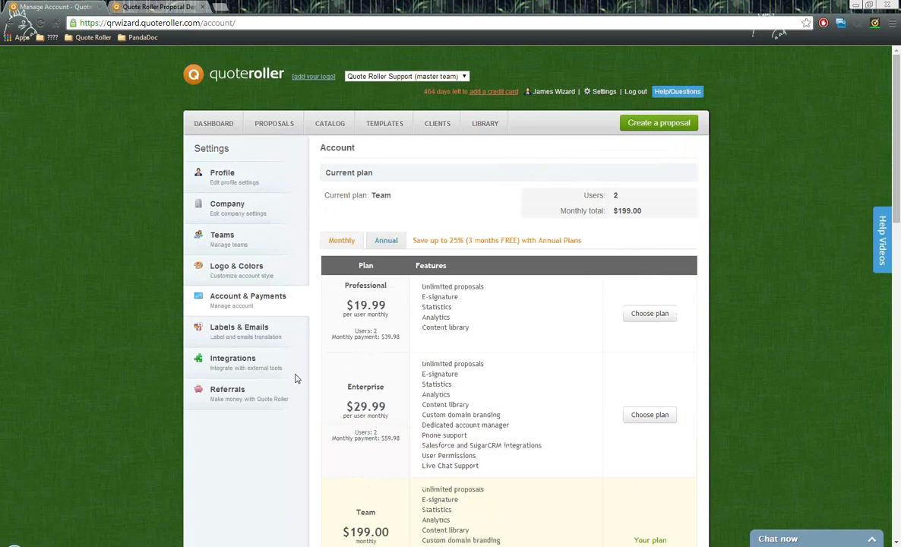
{"action": "left_click", "coordinate": [238, 328]}
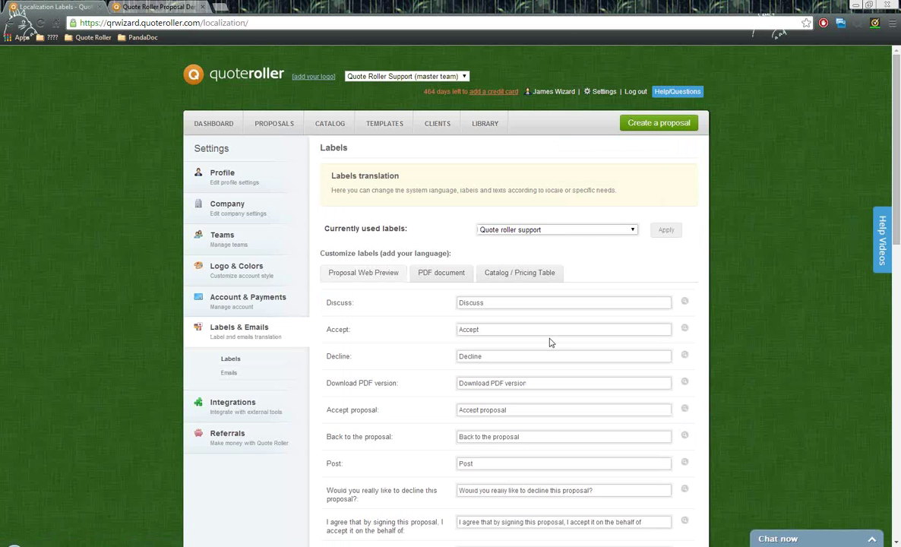
- Review the proposal labels, trimming then restoring the 'Accept proposal' label text
{"action": "scroll", "coordinate": [549, 324], "scroll_direction": "down", "scroll_amount": 3}
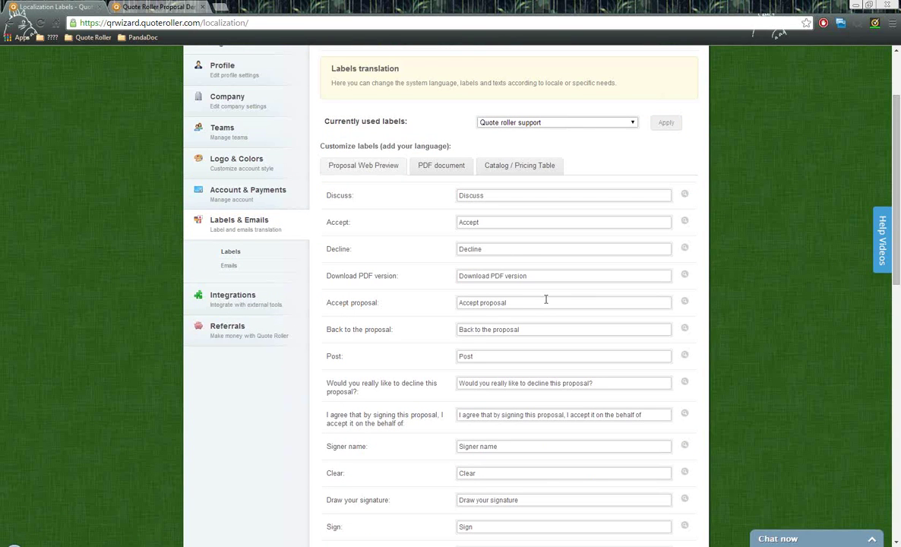
{"action": "left_click_drag", "start_coordinate": [553, 301], "coordinate": [452, 303]}
{"action": "left_click", "coordinate": [524, 303]}
{"action": "key", "text": "BackSpace"}
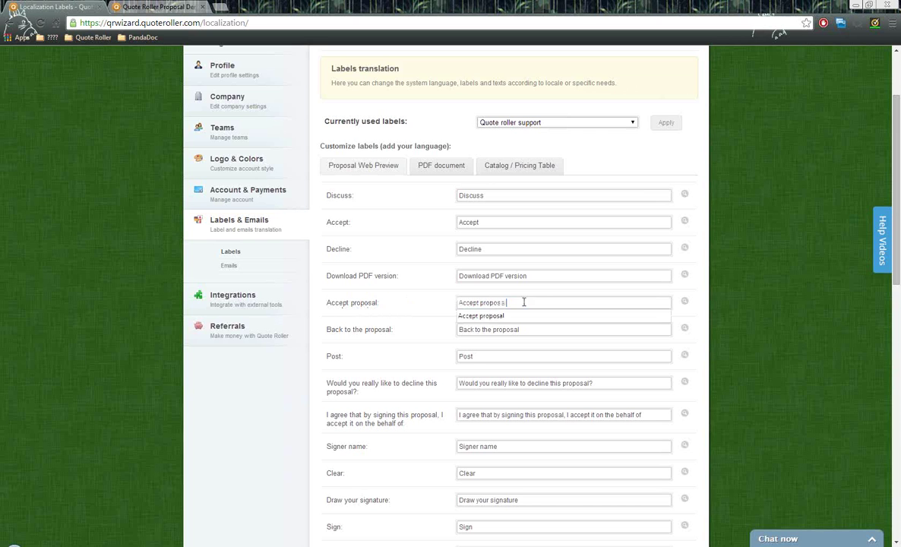
{"action": "left_click_drag", "start_coordinate": [532, 303], "coordinate": [447, 299]}
{"action": "left_click", "coordinate": [510, 298]}
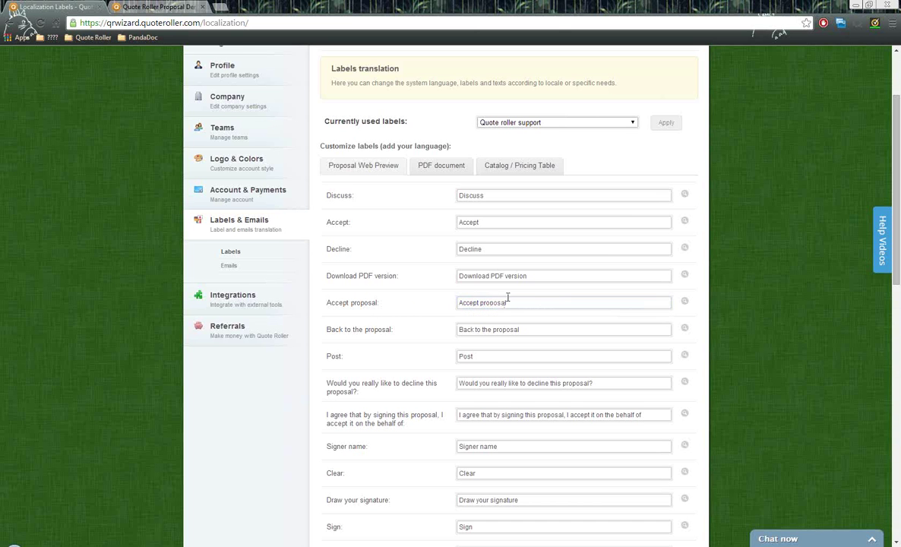
{"action": "scroll", "coordinate": [528, 295], "scroll_direction": "down", "scroll_amount": 6}
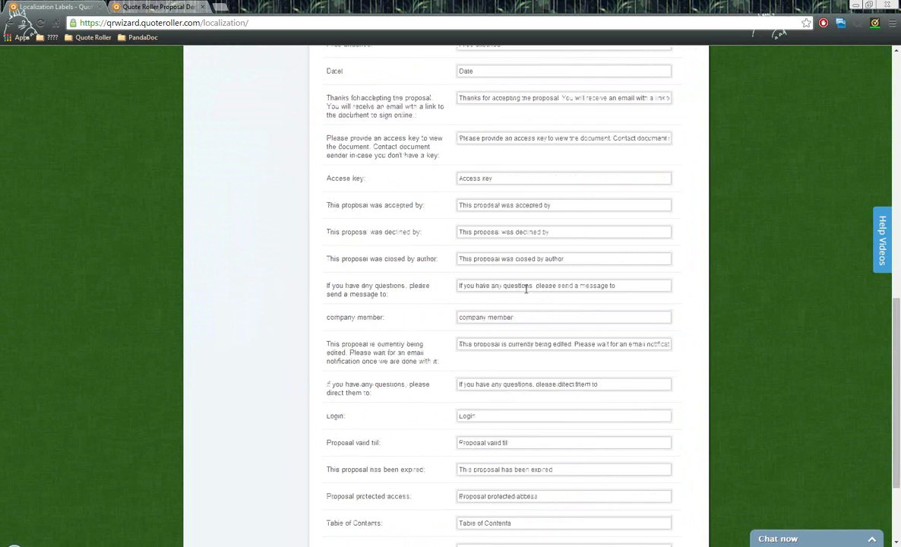
{"action": "scroll", "coordinate": [524, 290], "scroll_direction": "up", "scroll_amount": 7}
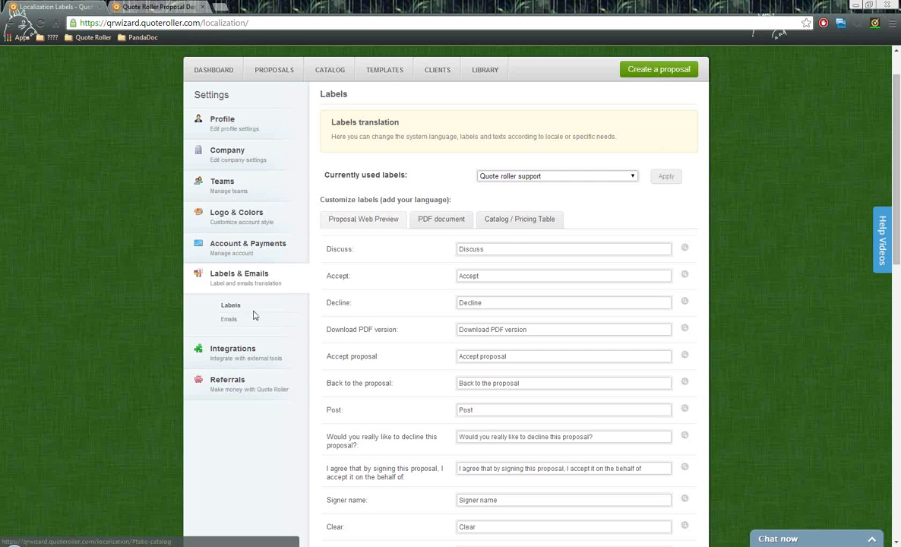
{"action": "left_click", "coordinate": [229, 319]}
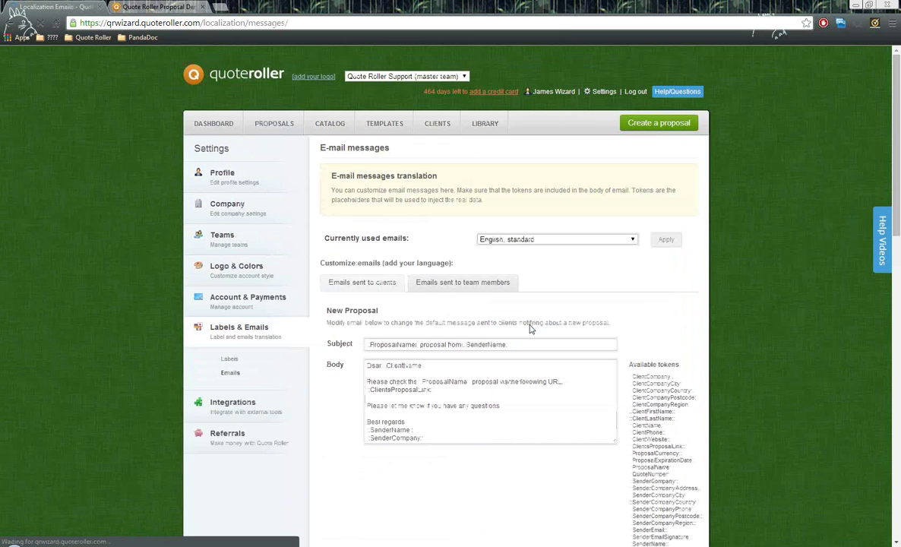
- Add a comma after 'Best regards' in the New Proposal email body
{"action": "scroll", "coordinate": [528, 315], "scroll_direction": "down", "scroll_amount": 3}
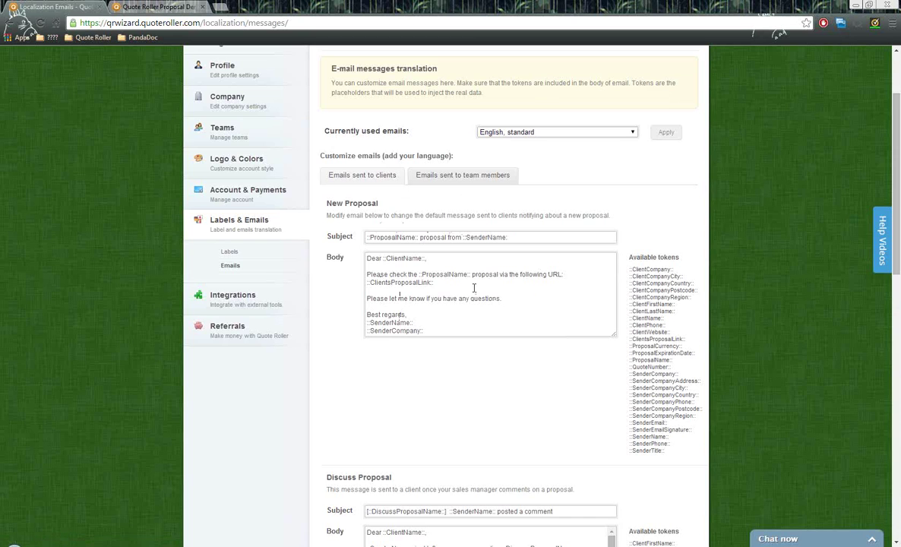
{"action": "scroll", "coordinate": [490, 272], "scroll_direction": "down", "scroll_amount": 6}
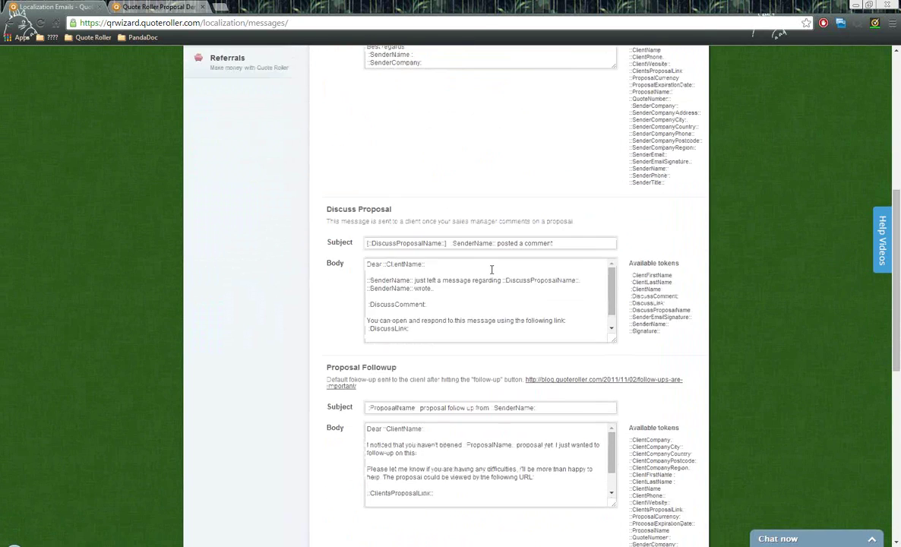
{"action": "scroll", "coordinate": [491, 270], "scroll_direction": "down", "scroll_amount": 8}
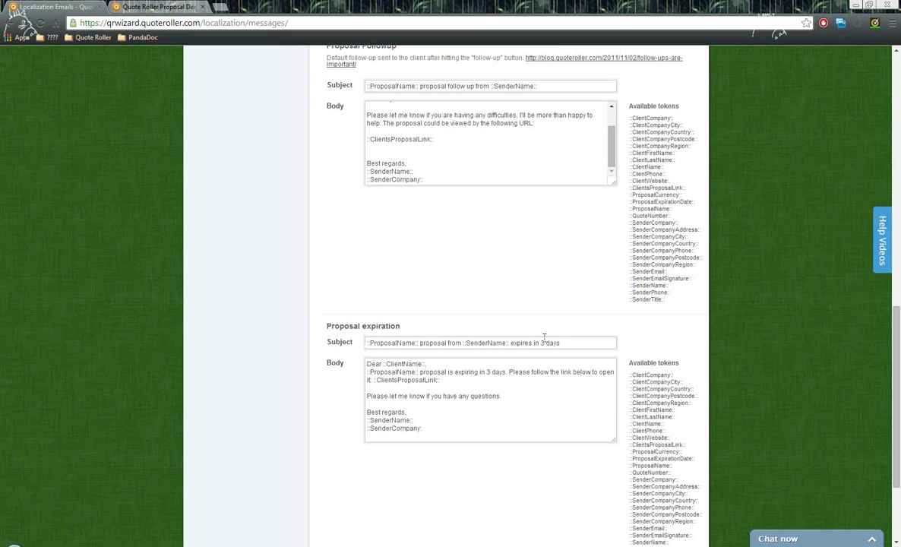
{"action": "scroll", "coordinate": [463, 399], "scroll_direction": "up", "scroll_amount": 12}
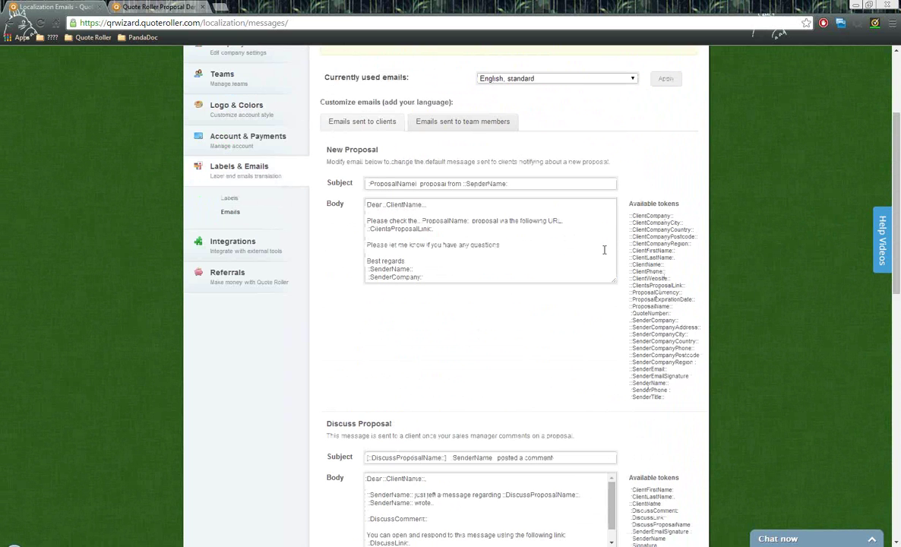
{"action": "left_click", "coordinate": [405, 260]}
{"action": "type", "text": ","}
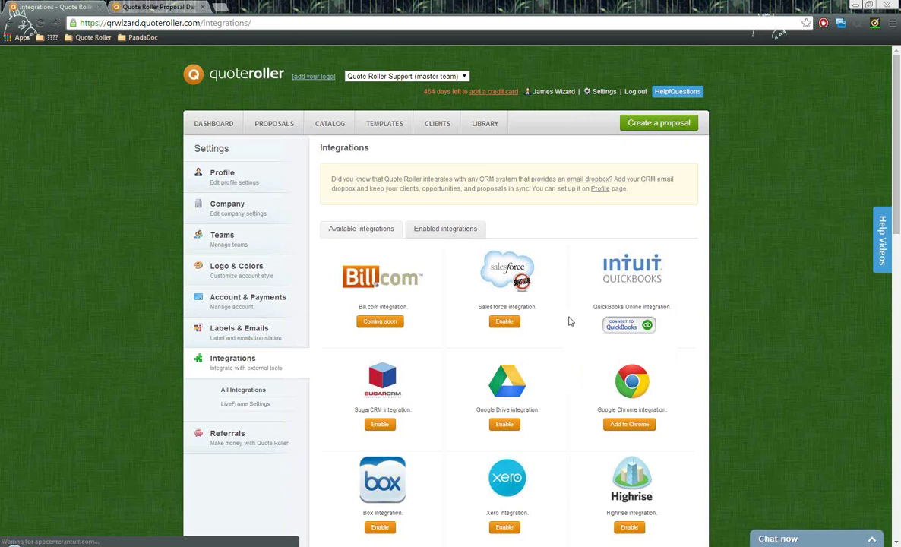
- Scroll through all available integrations, from Bill.com and Salesforce to QuickBooks and Google Drive
{"action": "scroll", "coordinate": [570, 320], "scroll_direction": "down", "scroll_amount": 3}
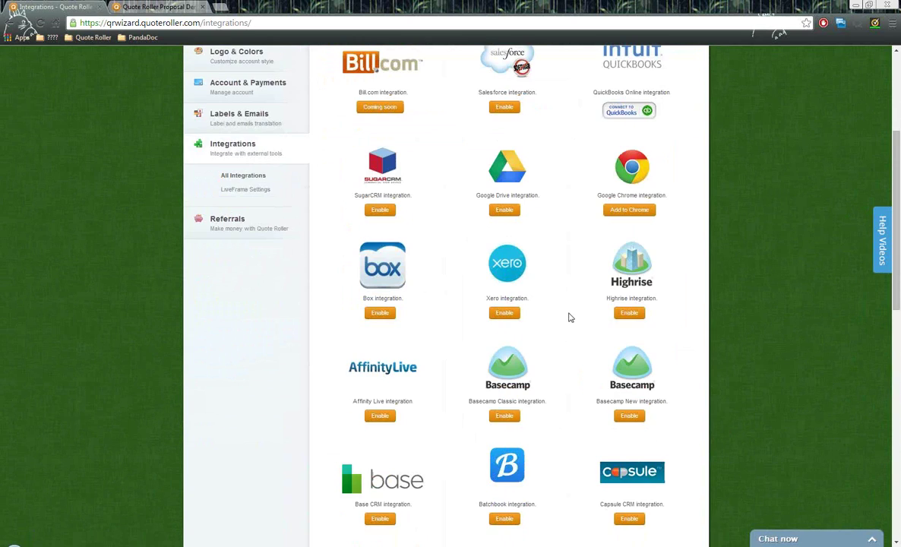
{"action": "scroll", "coordinate": [571, 318], "scroll_direction": "up", "scroll_amount": 2}
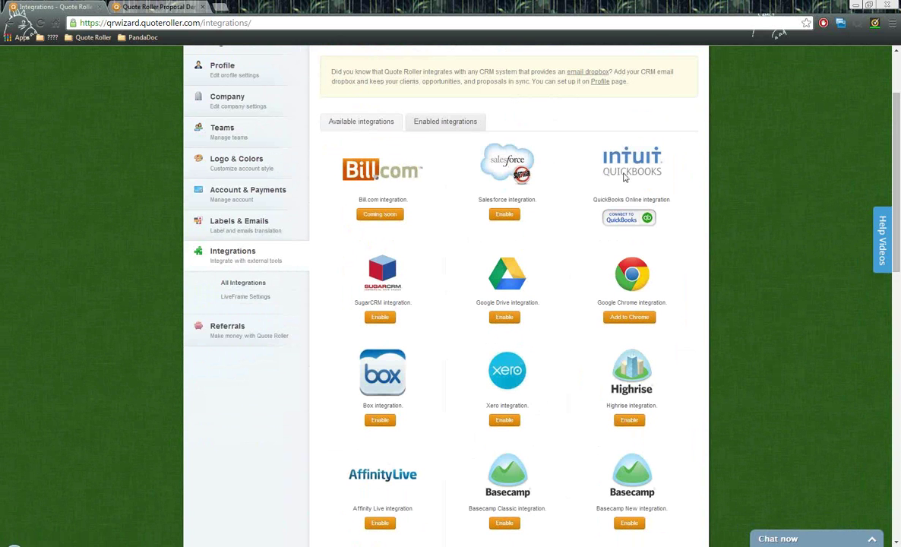
{"action": "scroll", "coordinate": [601, 202], "scroll_direction": "down", "scroll_amount": 1}
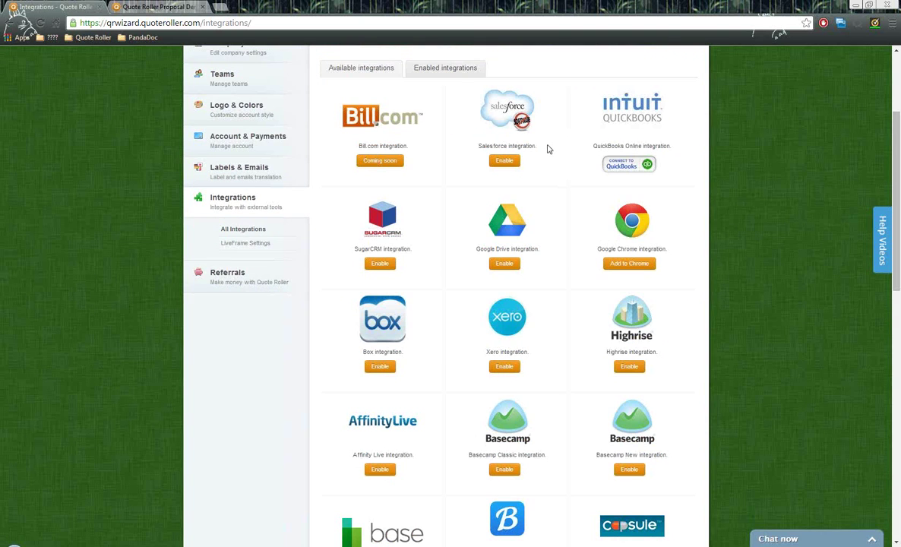
{"action": "scroll", "coordinate": [550, 144], "scroll_direction": "down", "scroll_amount": 2}
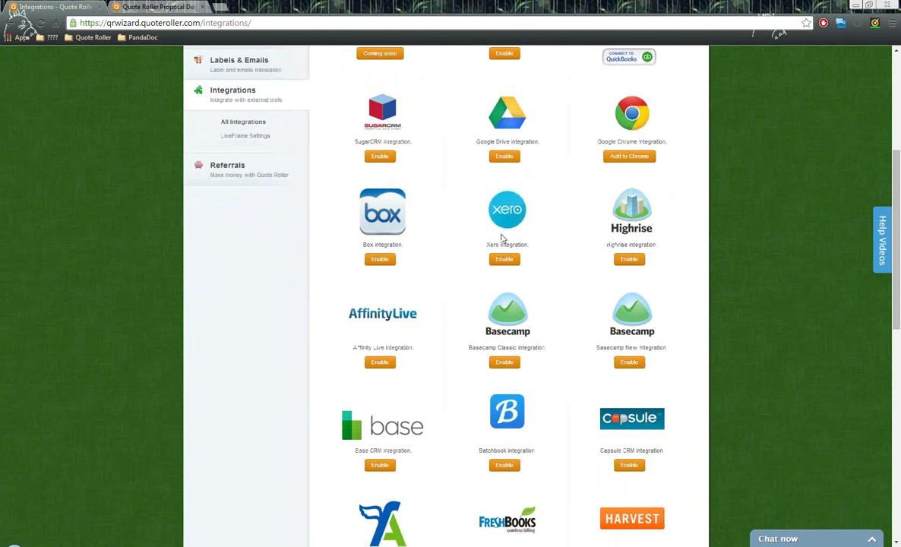
{"action": "scroll", "coordinate": [547, 215], "scroll_direction": "down", "scroll_amount": 5}
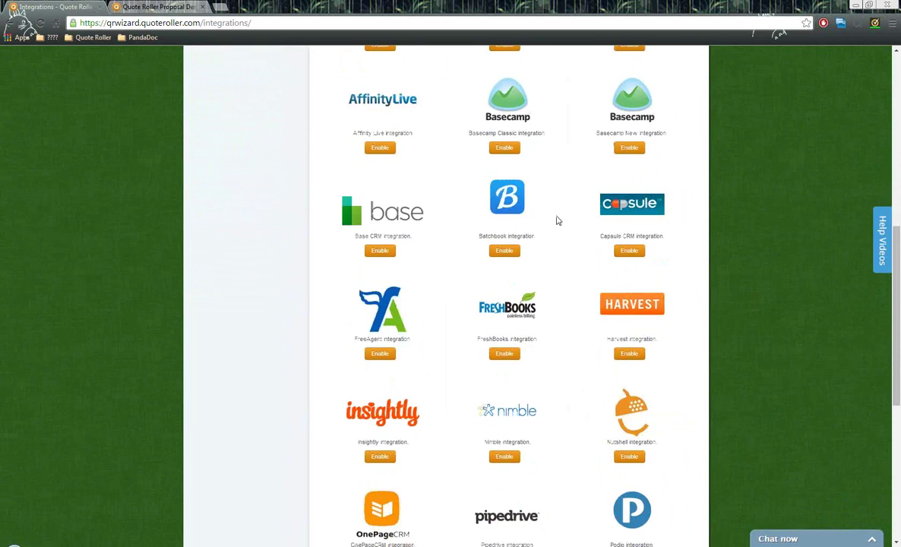
{"action": "scroll", "coordinate": [562, 222], "scroll_direction": "down", "scroll_amount": 2}
{"action": "scroll", "coordinate": [564, 222], "scroll_direction": "up", "scroll_amount": 8}
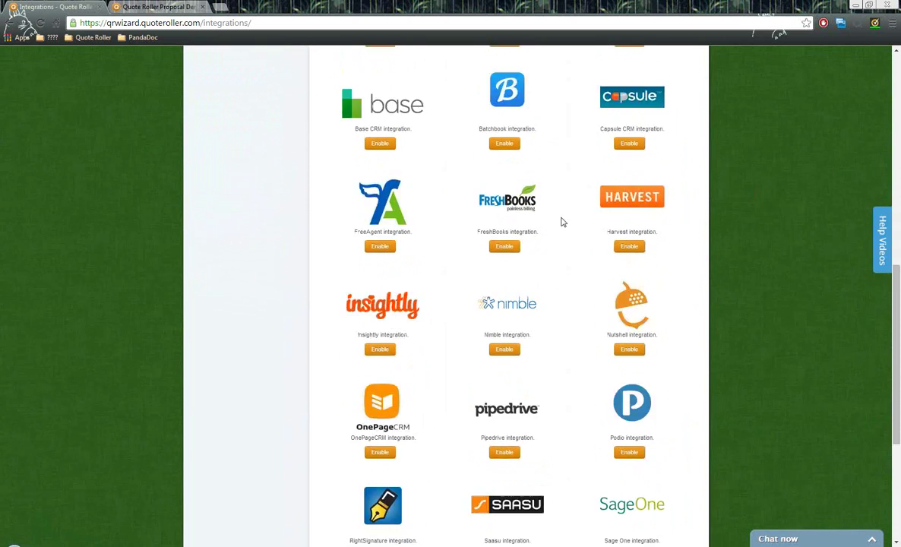
{"action": "scroll", "coordinate": [564, 222], "scroll_direction": "up", "scroll_amount": 2}
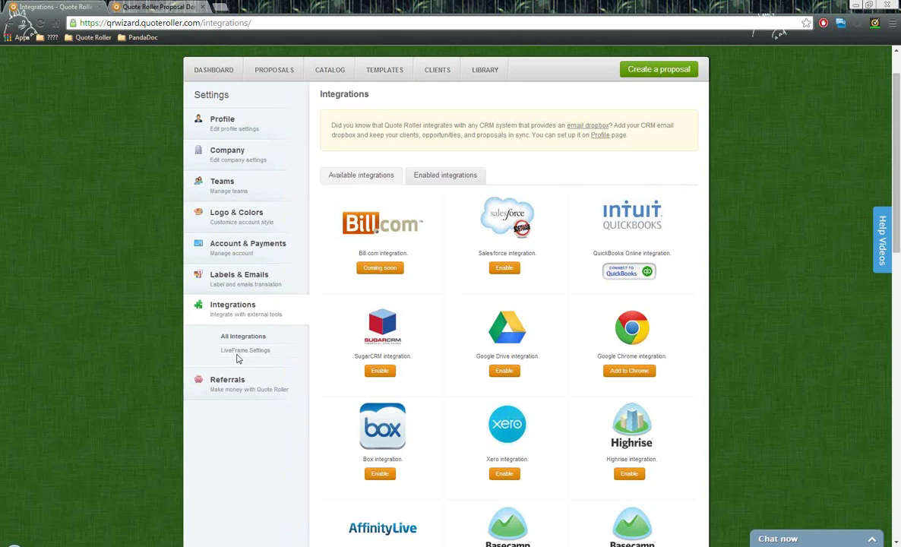
{"action": "left_click", "coordinate": [203, 351]}
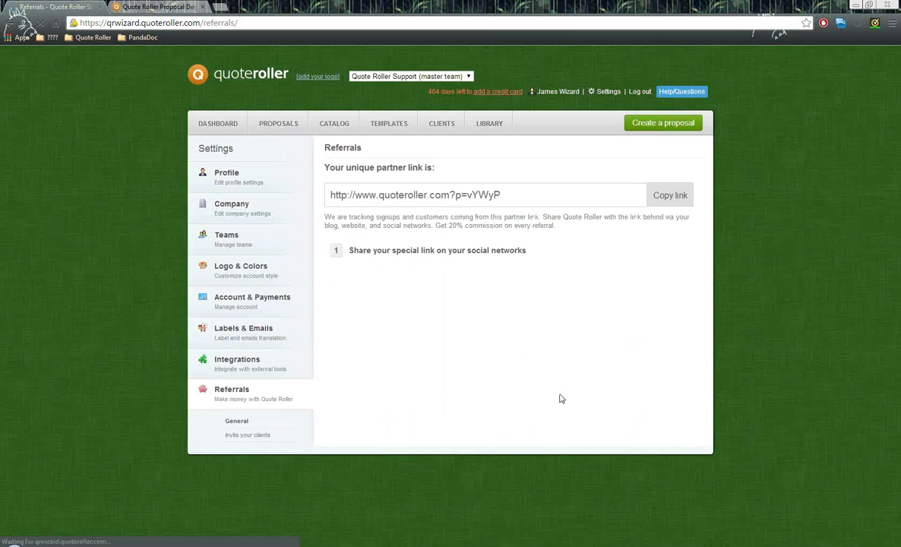
- Highlight the 20% commission note, reveal more sharing options, and select the banner HTML code
{"action": "left_click_drag", "start_coordinate": [431, 226], "coordinate": [560, 228]}
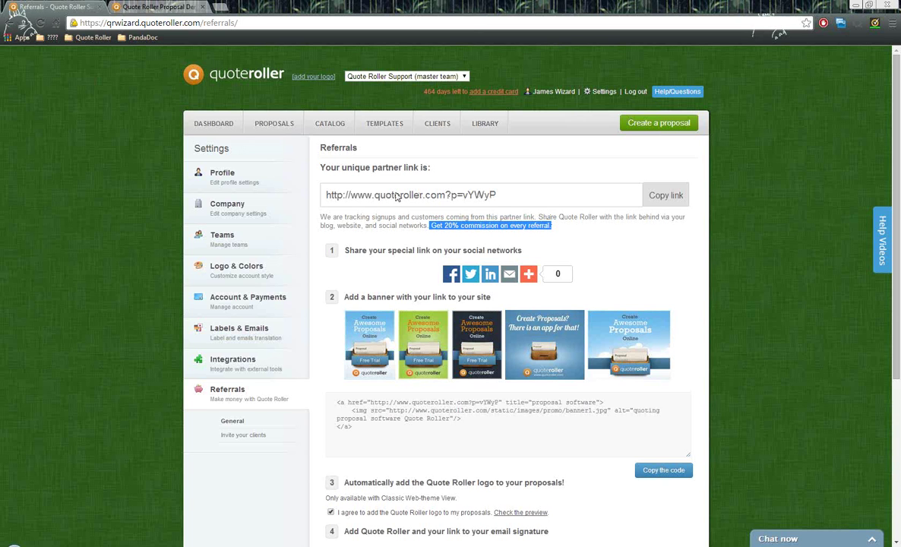
{"action": "left_click", "coordinate": [559, 225]}
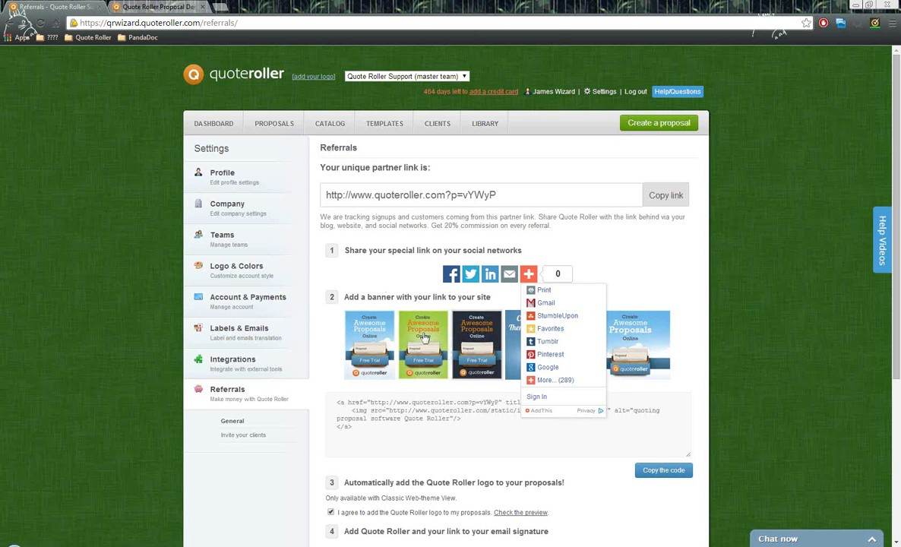
{"action": "left_click_drag", "start_coordinate": [395, 435], "coordinate": [423, 372]}
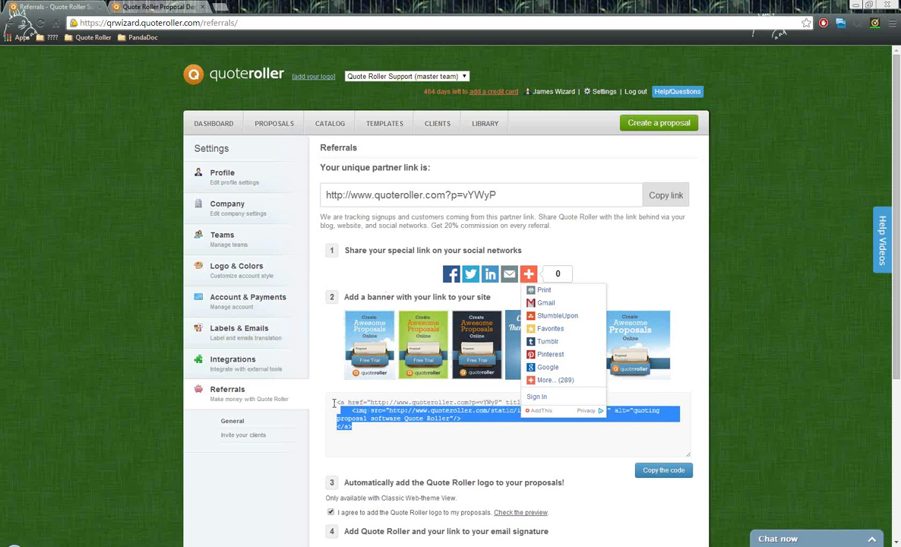
{"action": "left_click", "coordinate": [461, 453]}
{"action": "scroll", "coordinate": [465, 449], "scroll_direction": "down", "scroll_amount": 2}
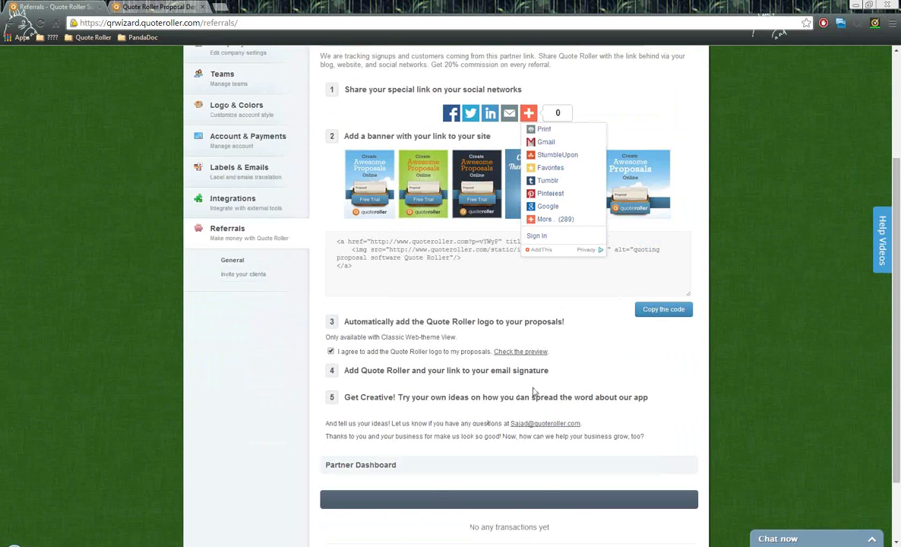
{"action": "scroll", "coordinate": [531, 392], "scroll_direction": "up", "scroll_amount": 2}
{"action": "scroll", "coordinate": [524, 390], "scroll_direction": "up", "scroll_amount": 1}
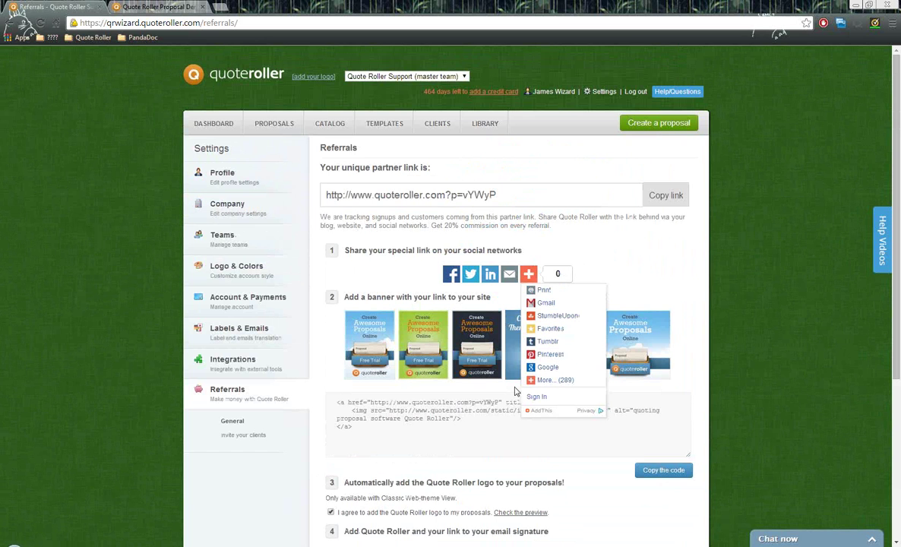
- View the Catalog services and Catalog Settings, then return to the Dashboard
{"action": "left_click", "coordinate": [332, 125]}
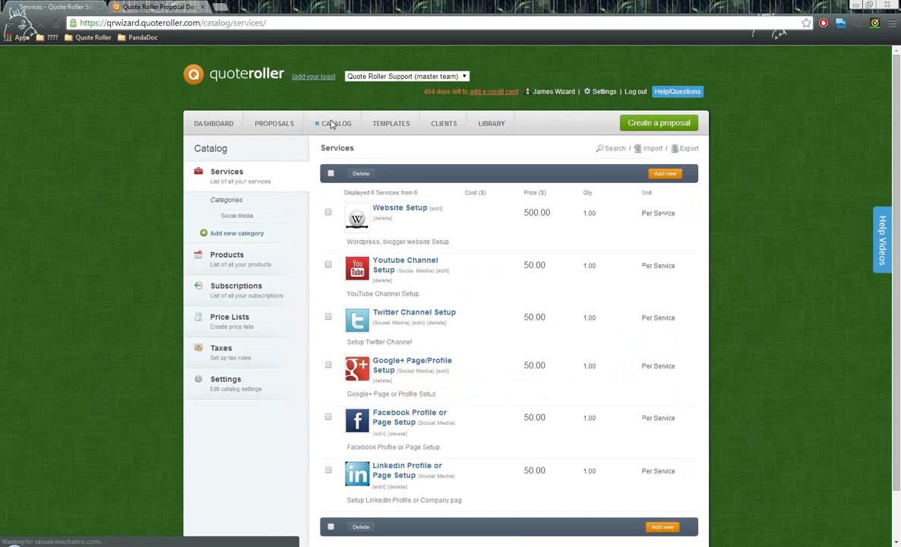
{"action": "left_click", "coordinate": [227, 380]}
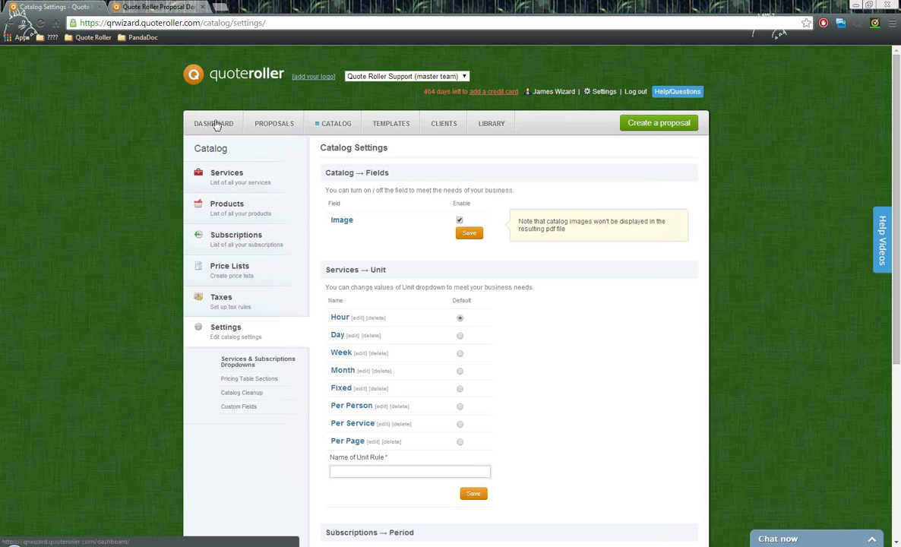
{"action": "left_click", "coordinate": [215, 124]}
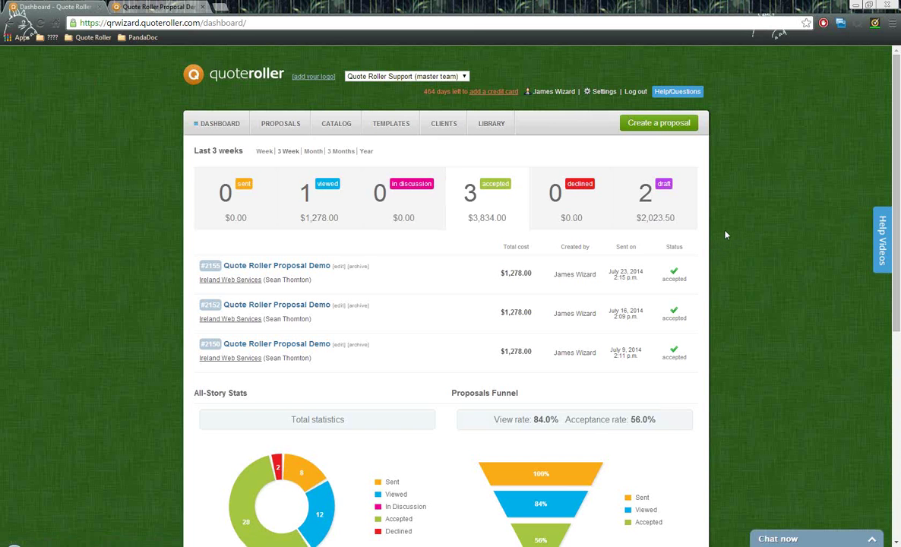
- Scroll the dashboard down to the History list and open the FAQ in a new tab
{"action": "scroll", "coordinate": [725, 234], "scroll_direction": "down", "scroll_amount": 2}
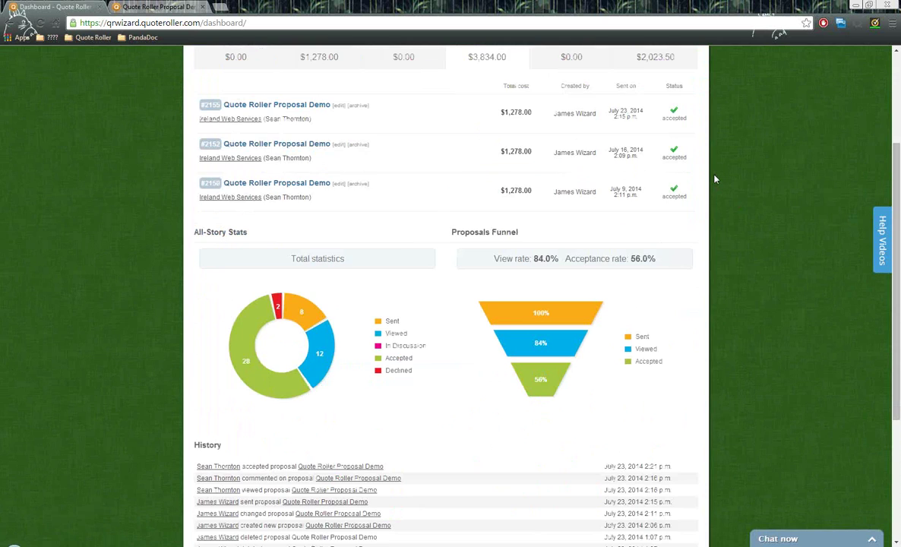
{"action": "scroll", "coordinate": [714, 177], "scroll_direction": "down", "scroll_amount": 3}
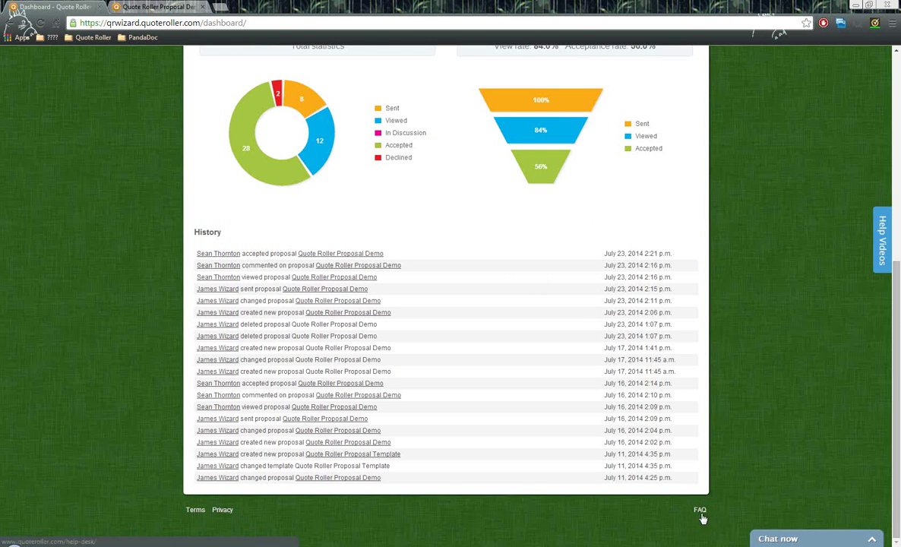
{"action": "left_click", "coordinate": [699, 513]}
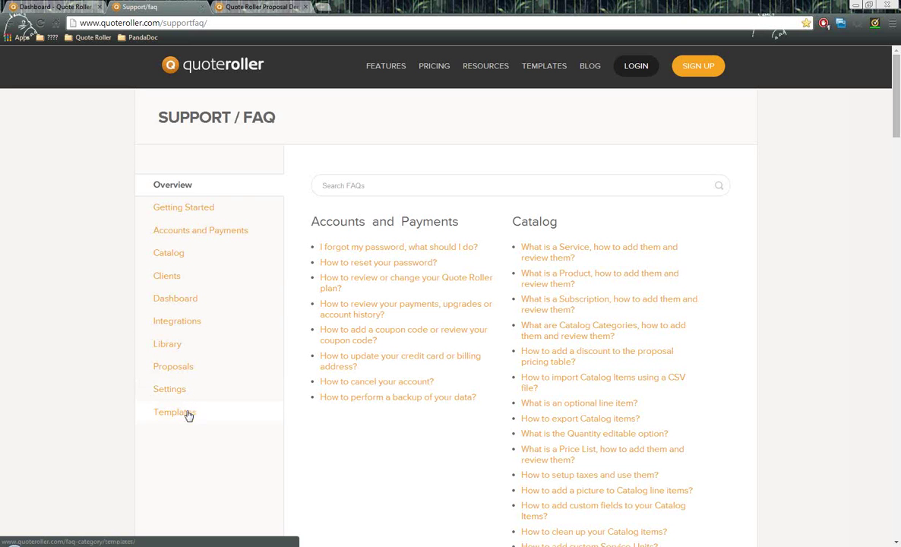
{"action": "left_click", "coordinate": [369, 183]}
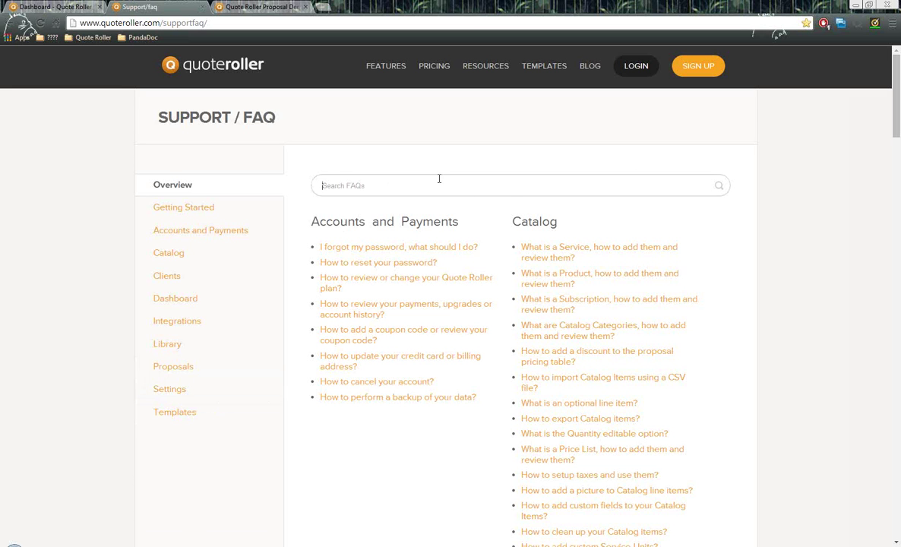
{"action": "left_click", "coordinate": [187, 212]}
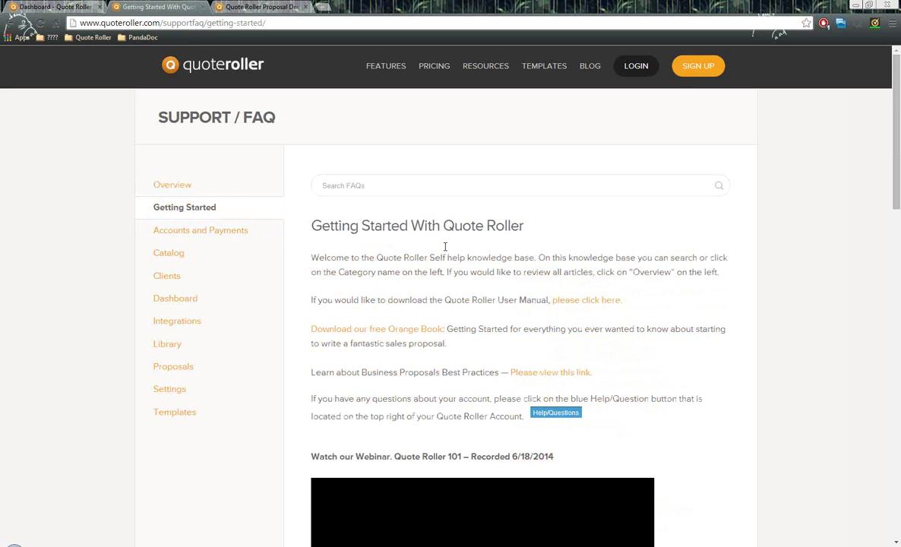
{"action": "scroll", "coordinate": [417, 246], "scroll_direction": "down", "scroll_amount": 1}
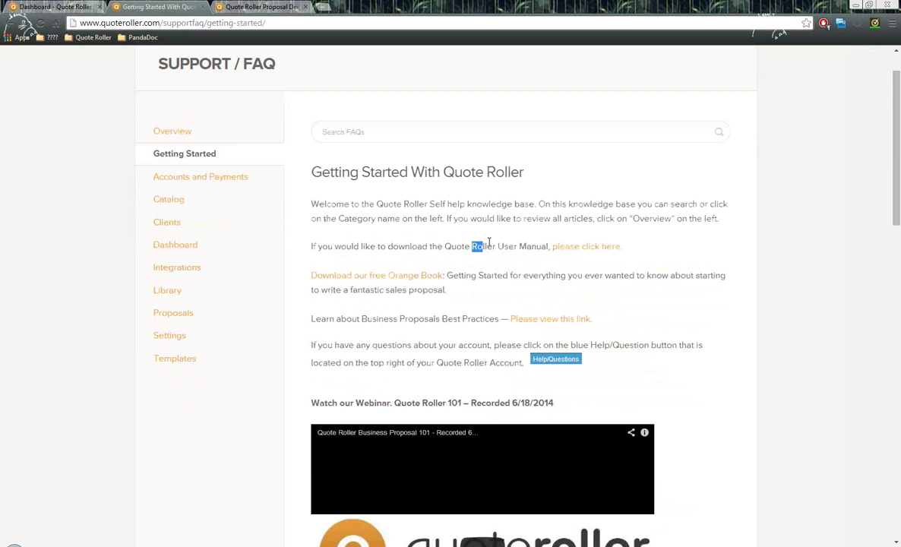
{"action": "left_click_drag", "start_coordinate": [494, 245], "coordinate": [622, 247]}
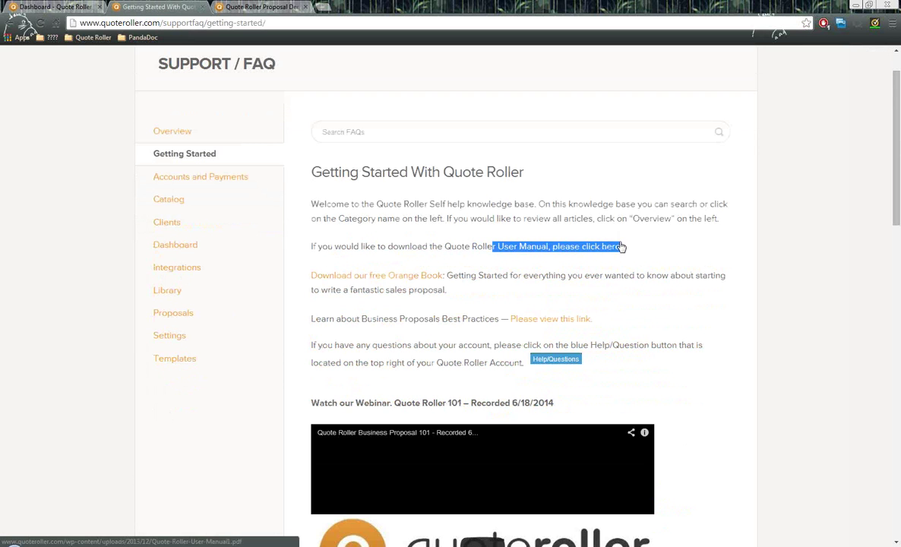
{"action": "left_click", "coordinate": [577, 264]}
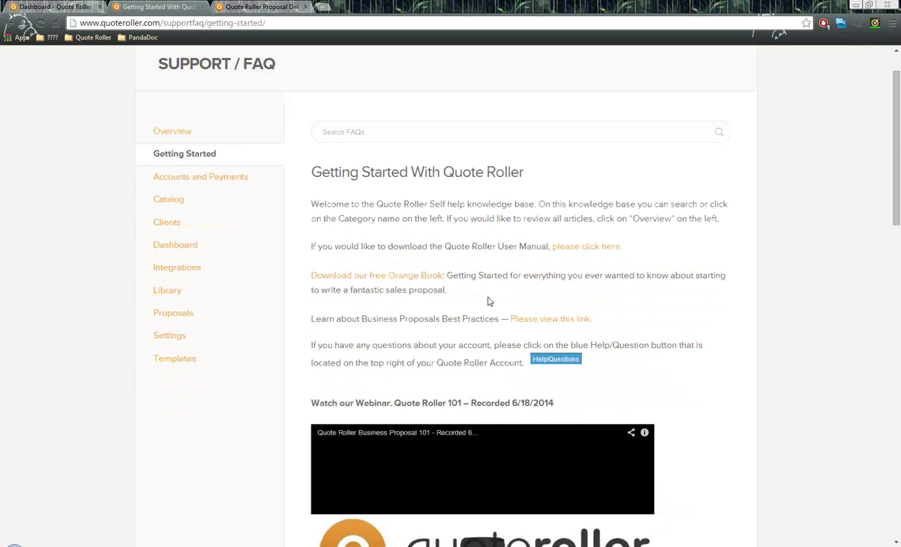
{"action": "left_click_drag", "start_coordinate": [626, 328], "coordinate": [309, 274]}
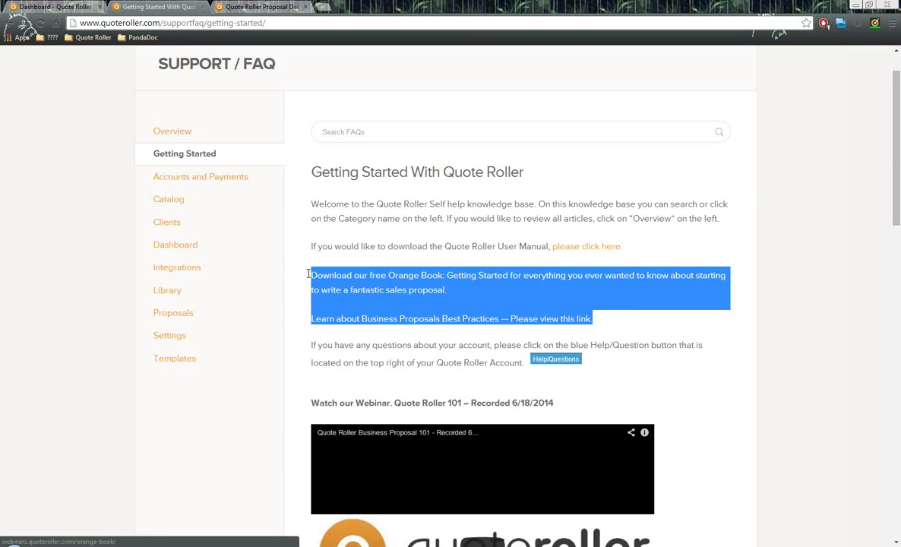
{"action": "left_click", "coordinate": [517, 292]}
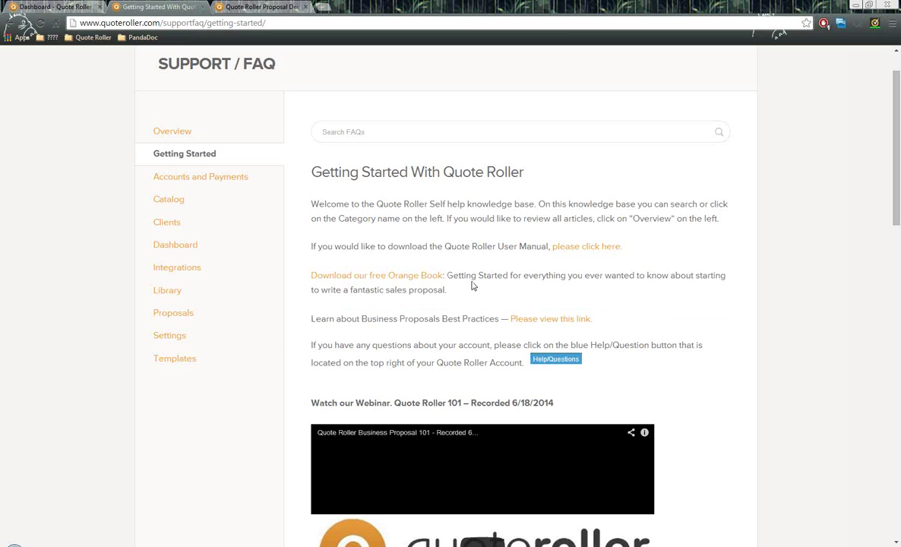
{"action": "scroll", "coordinate": [691, 286], "scroll_direction": "down", "scroll_amount": 2}
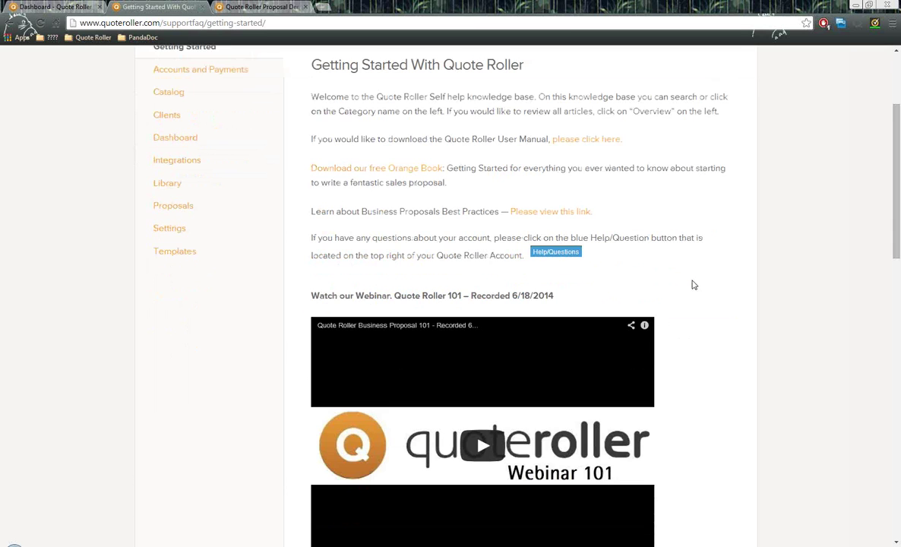
{"action": "scroll", "coordinate": [693, 285], "scroll_direction": "down", "scroll_amount": 2}
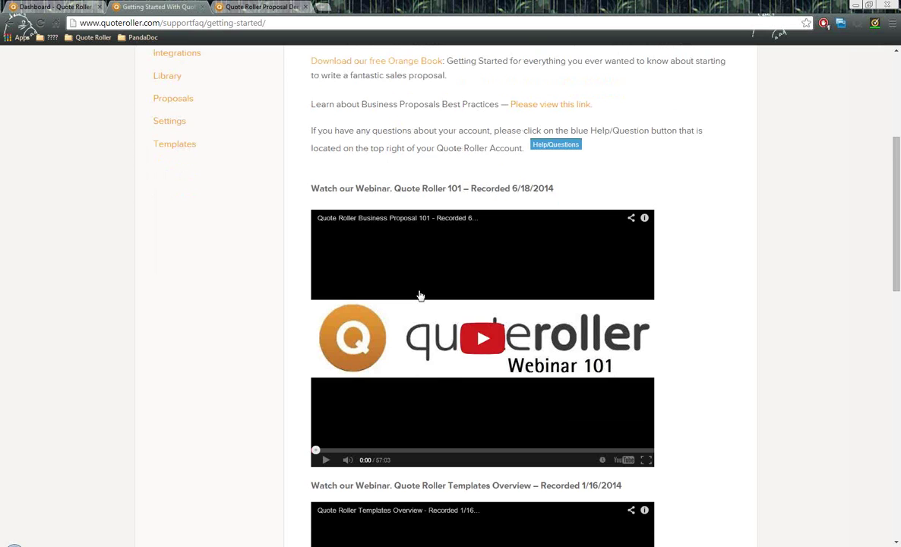
{"action": "scroll", "coordinate": [753, 258], "scroll_direction": "down", "scroll_amount": 4}
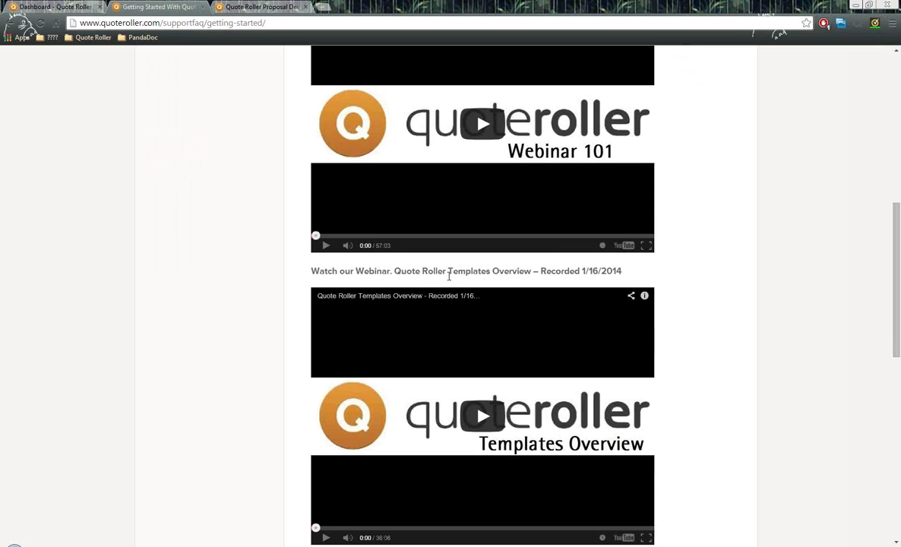
{"action": "left_click_drag", "start_coordinate": [443, 270], "coordinate": [538, 271]}
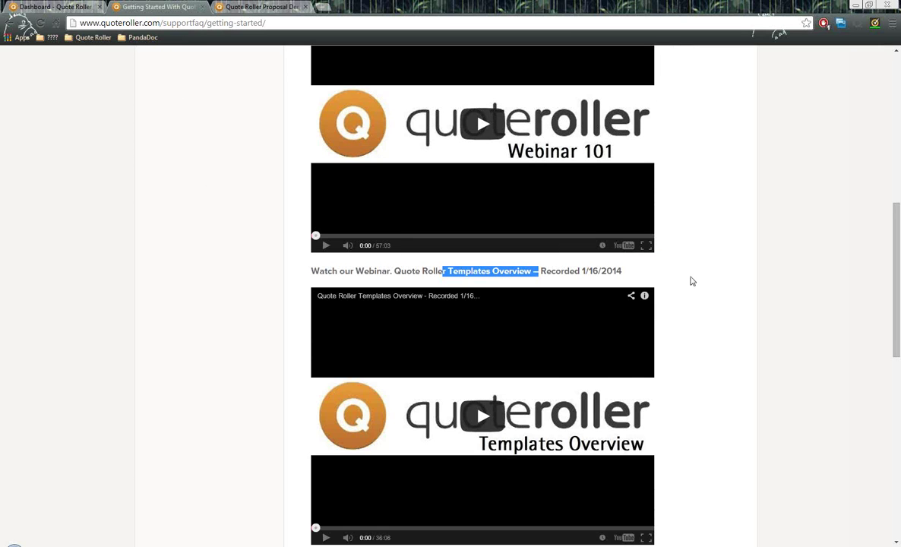
{"action": "scroll", "coordinate": [691, 279], "scroll_direction": "down", "scroll_amount": 3}
{"action": "left_click_drag", "start_coordinate": [455, 340], "coordinate": [596, 353]}
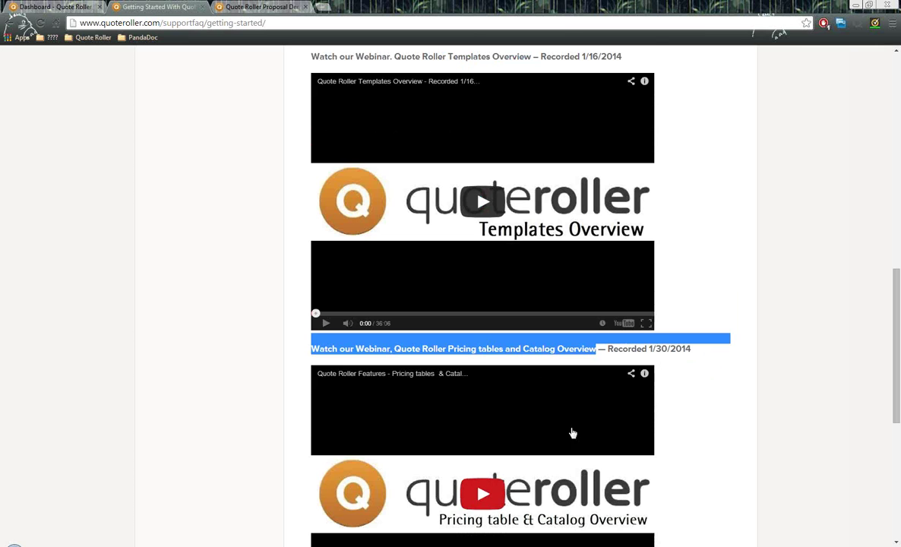
{"action": "scroll", "coordinate": [701, 416], "scroll_direction": "up", "scroll_amount": 8}
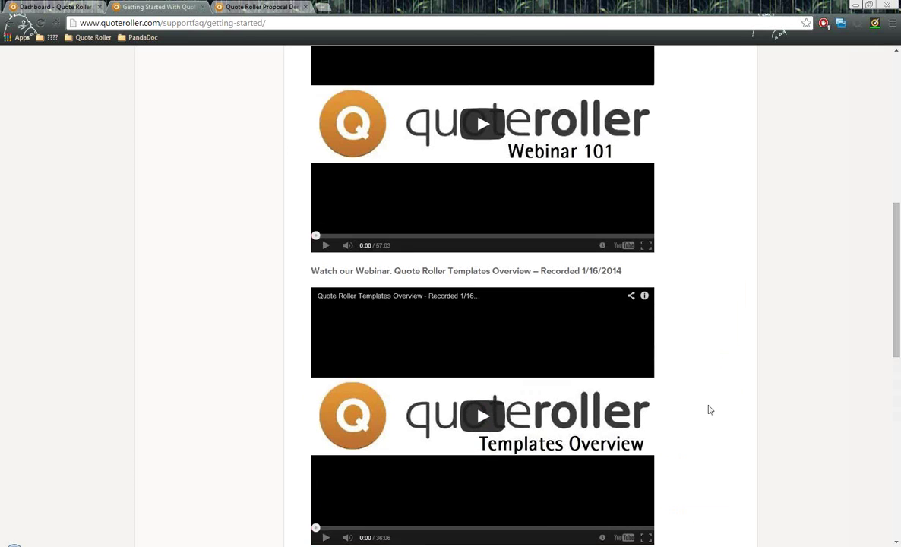
{"action": "scroll", "coordinate": [710, 407], "scroll_direction": "up", "scroll_amount": 2}
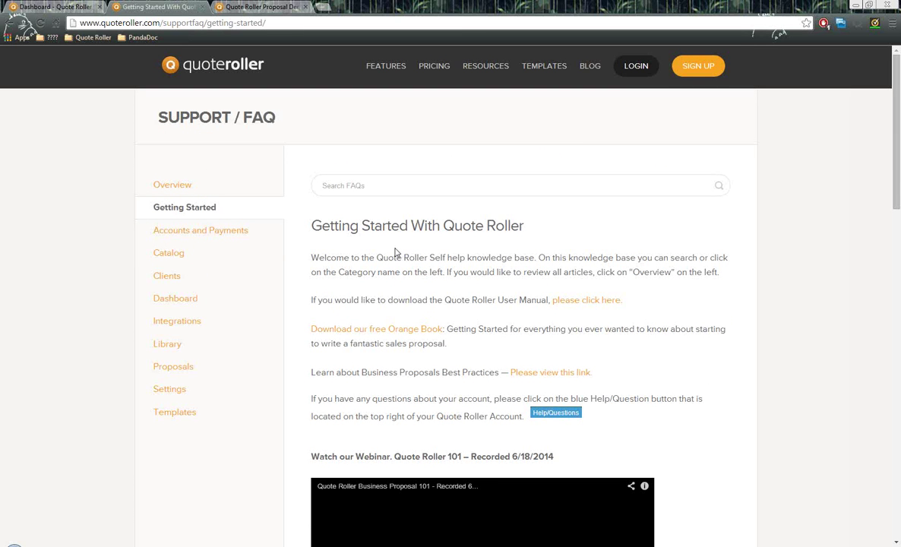
- Back on the Quote Roller dashboard, open a new help message window and close it
{"action": "left_click", "coordinate": [69, 6]}
{"action": "scroll", "coordinate": [723, 231], "scroll_direction": "up", "scroll_amount": 5}
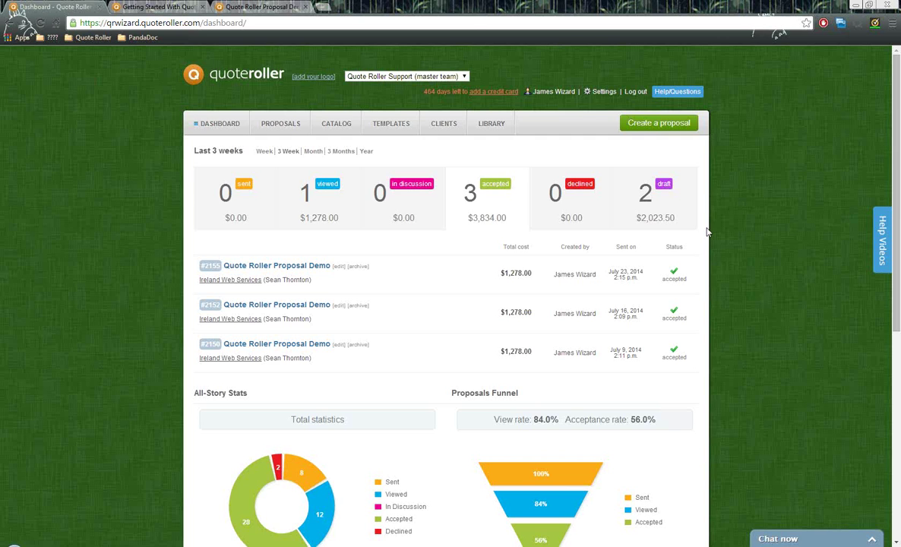
{"action": "left_click", "coordinate": [689, 94]}
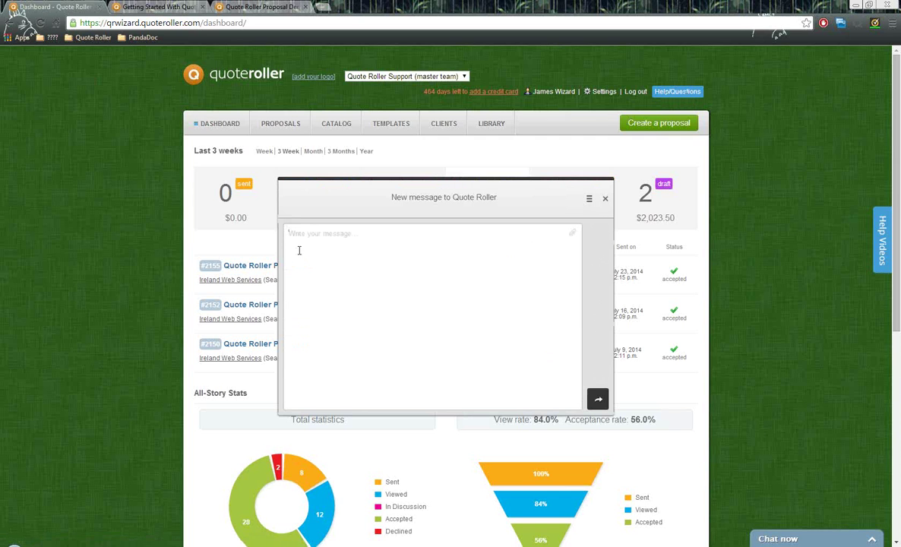
{"action": "left_click", "coordinate": [605, 198]}
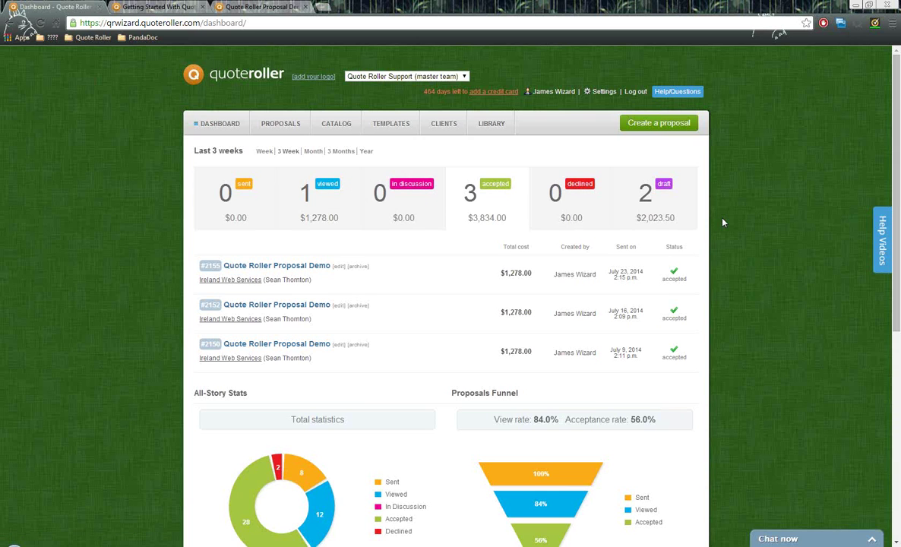
- Load the PandaDoc homepage from the bookmarks in the proposal demo tab
{"action": "left_click", "coordinate": [258, 7]}
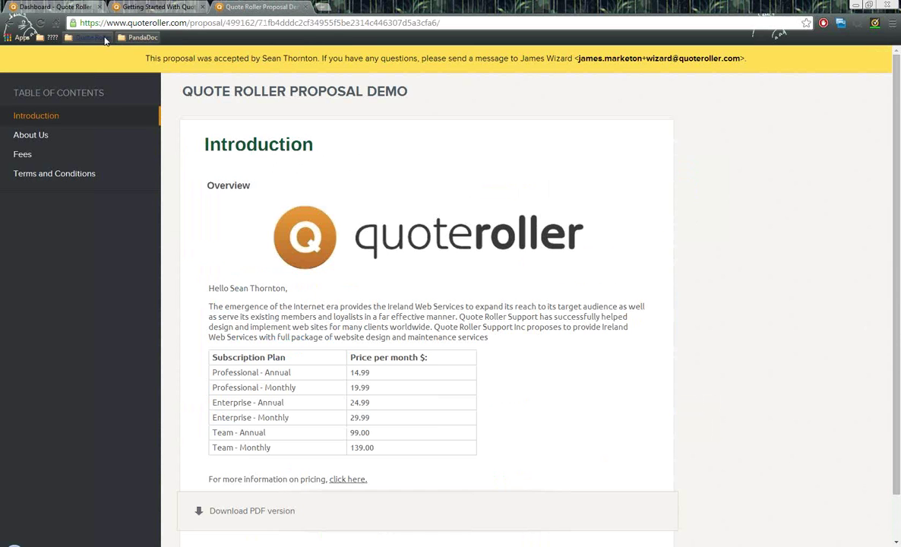
{"action": "left_click", "coordinate": [131, 37]}
{"action": "left_click", "coordinate": [152, 55]}
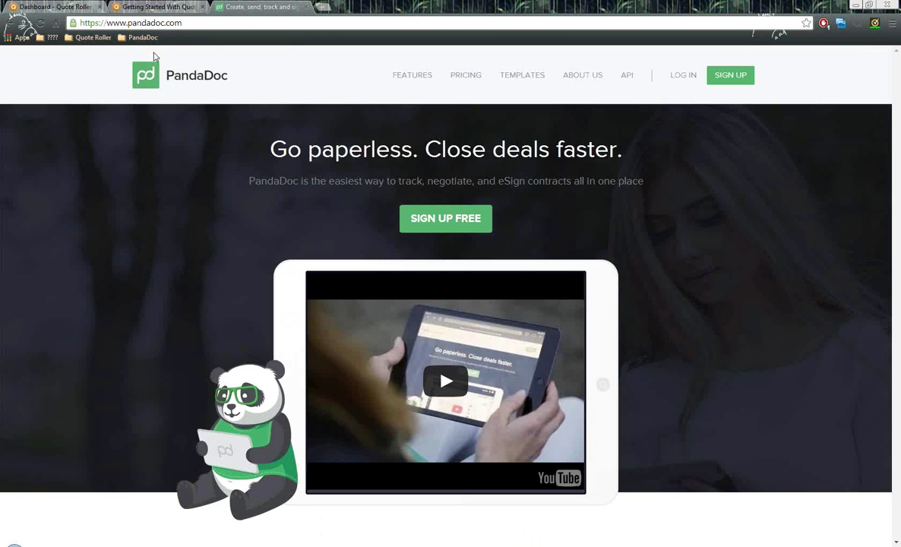
- Highlight the pandadoc.com web address, then return to the Quote Roller dashboard tab
{"action": "left_click", "coordinate": [182, 25]}
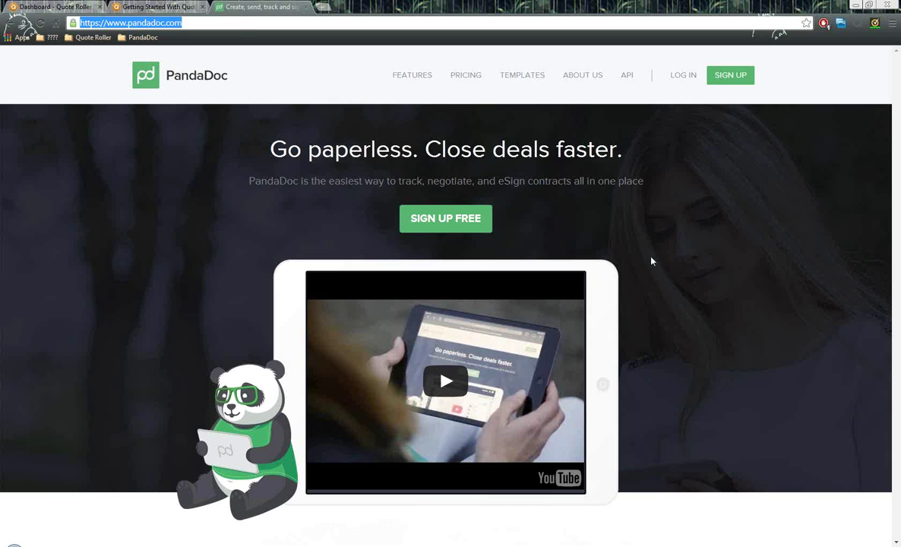
{"action": "left_click", "coordinate": [199, 21]}
{"action": "left_click_drag", "start_coordinate": [199, 21], "coordinate": [62, 18]}
{"action": "left_click", "coordinate": [153, 6]}
{"action": "left_click", "coordinate": [67, 6]}
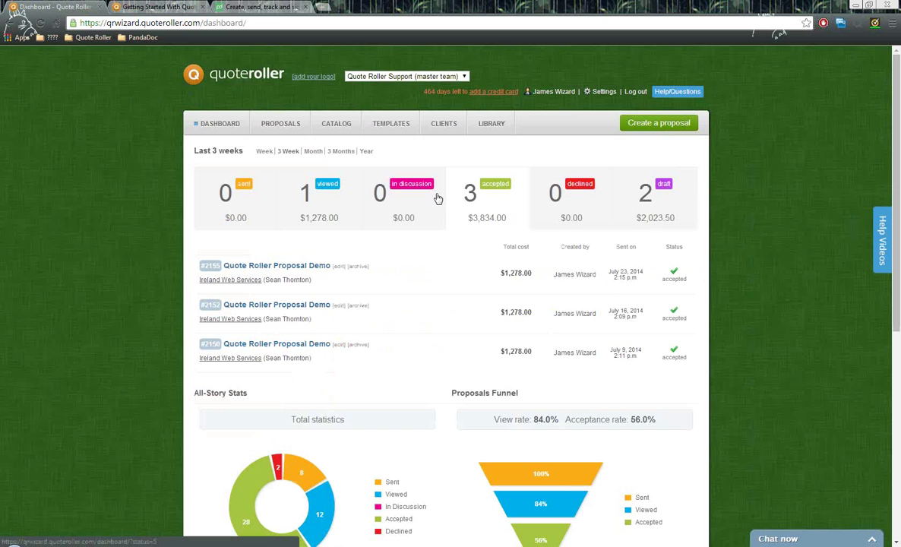
{"action": "left_click", "coordinate": [339, 124]}
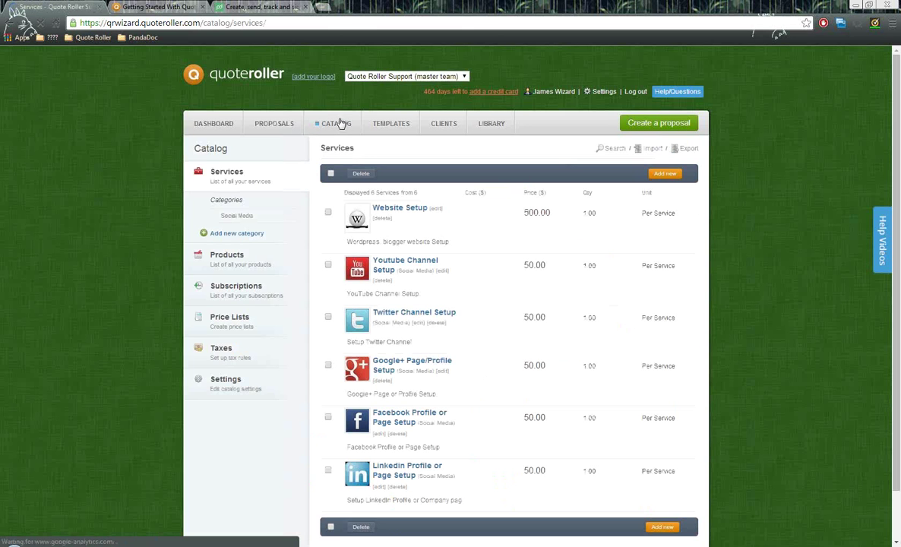
{"action": "left_click", "coordinate": [228, 384]}
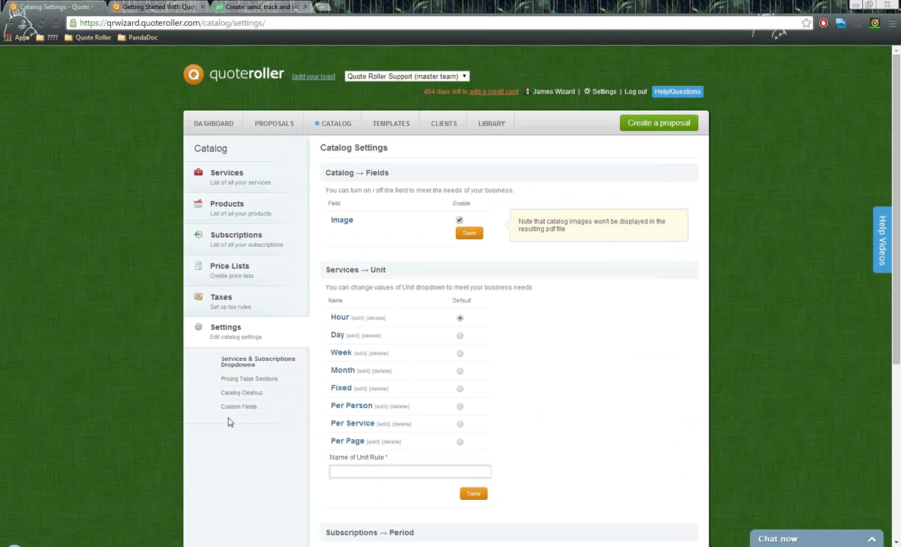
{"action": "left_click", "coordinate": [236, 409]}
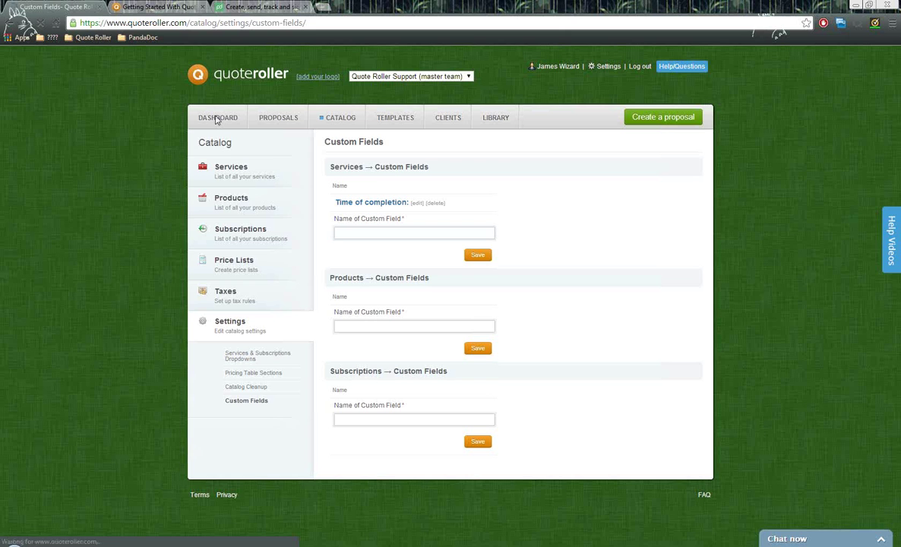
{"action": "left_click", "coordinate": [218, 119]}
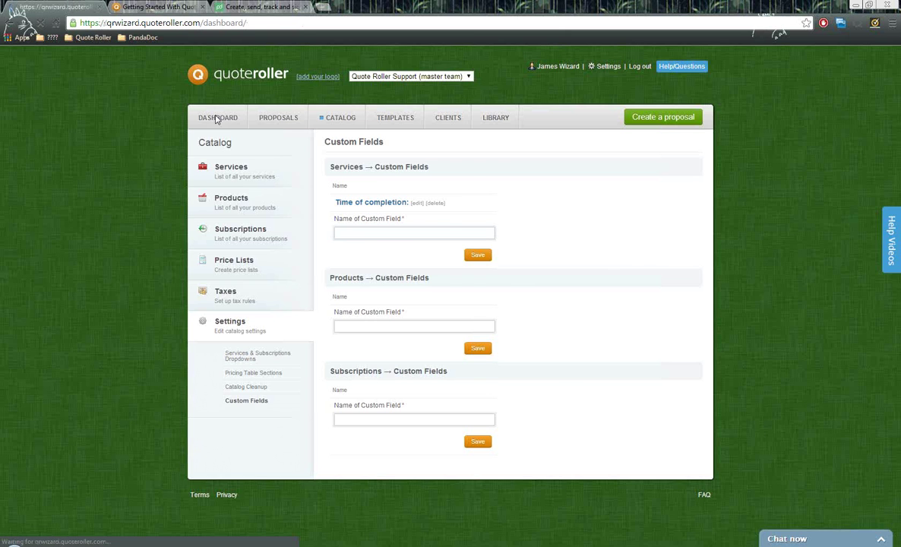